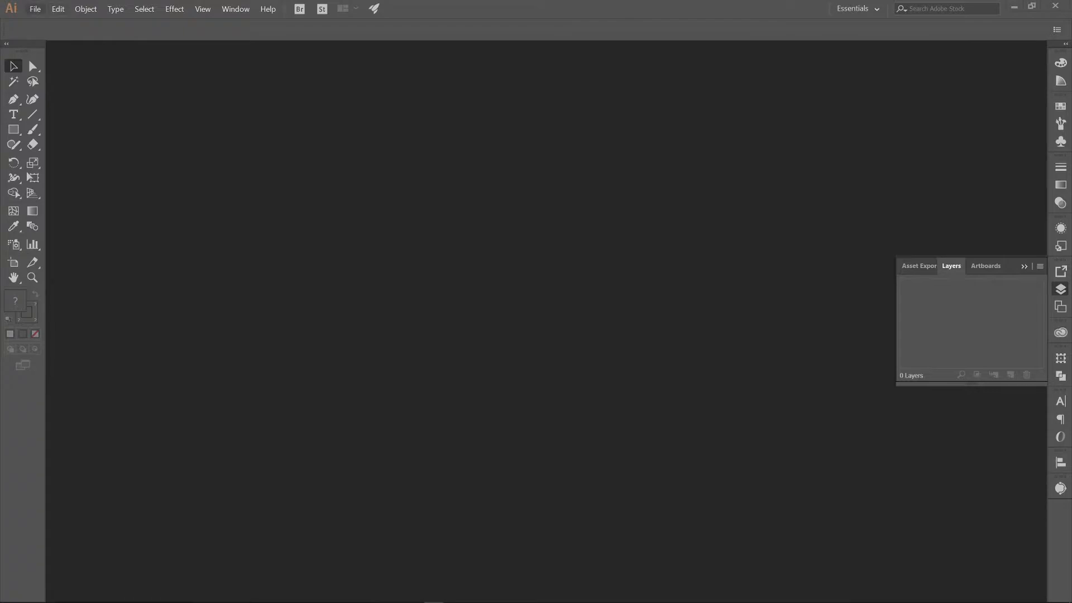
# Step: Start setting up a new document, enlarge the setup dialog, and browse the recent document presets
pyautogui.click(35, 9)
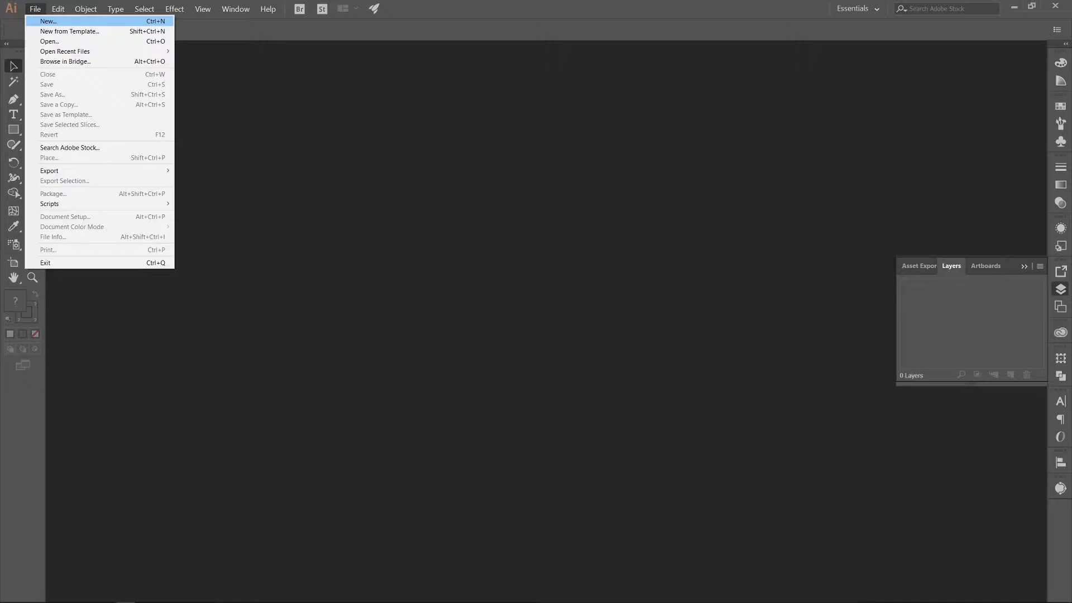
pyautogui.click(86, 9)
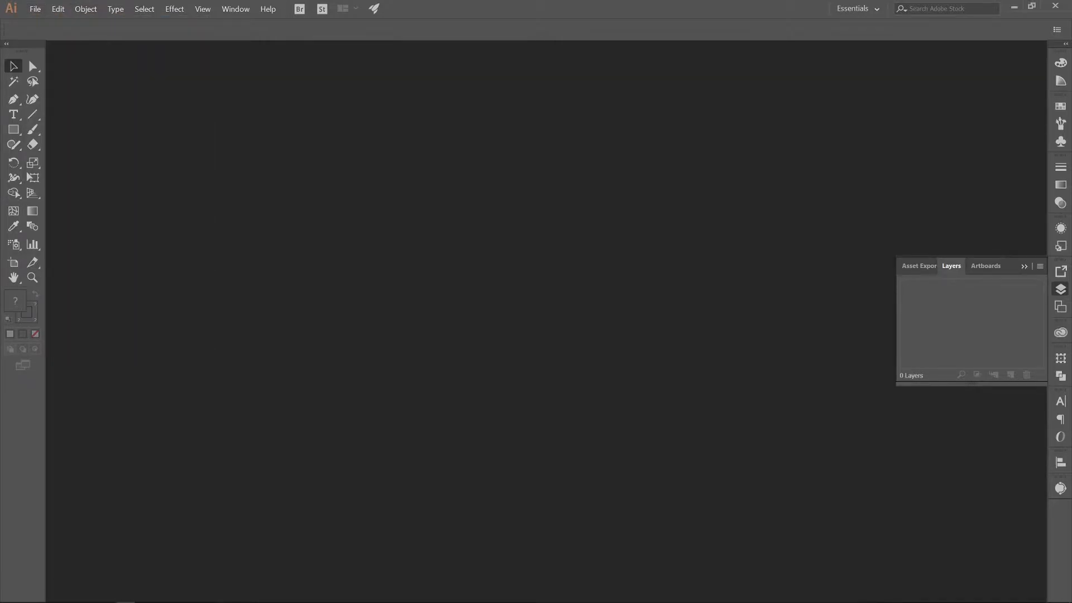
pyautogui.hotkey('ctrl', 'n')
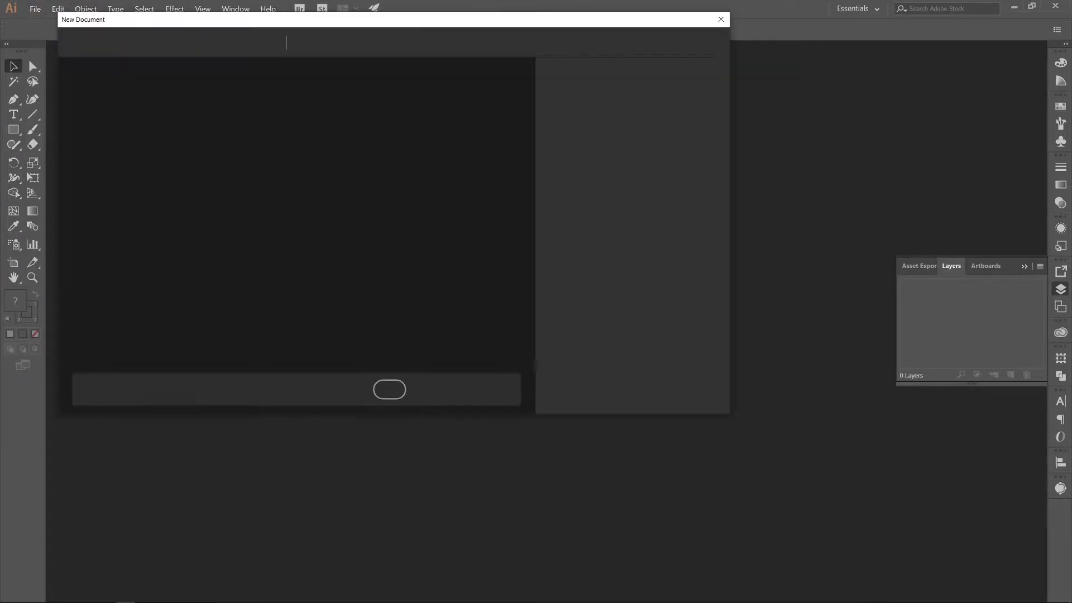
pyautogui.moveTo(201, 20); pyautogui.dragTo(263, 60)
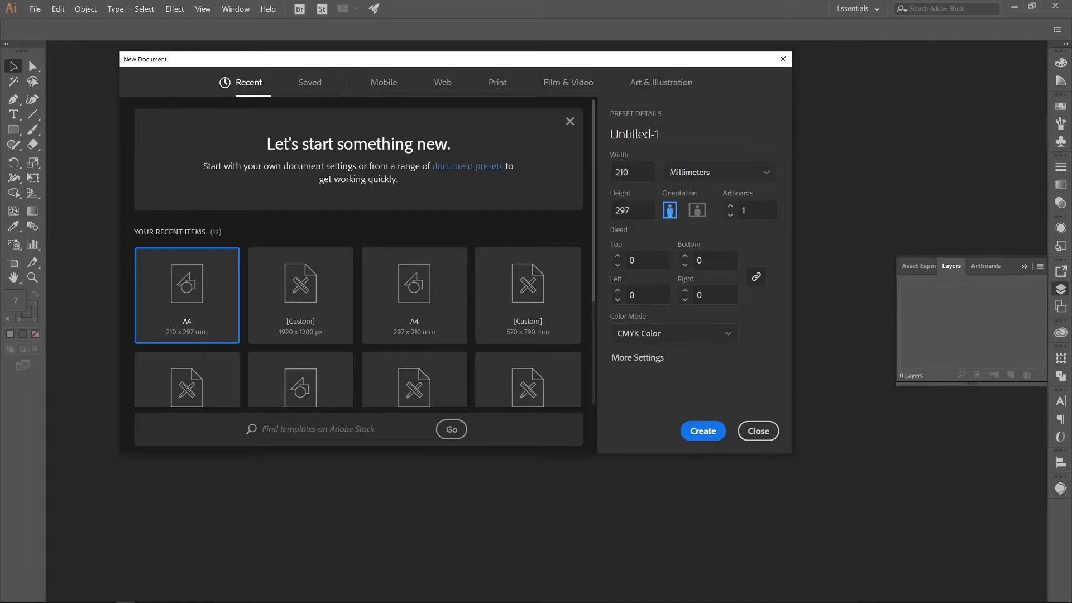
pyautogui.moveTo(294, 62); pyautogui.dragTo(273, 45)
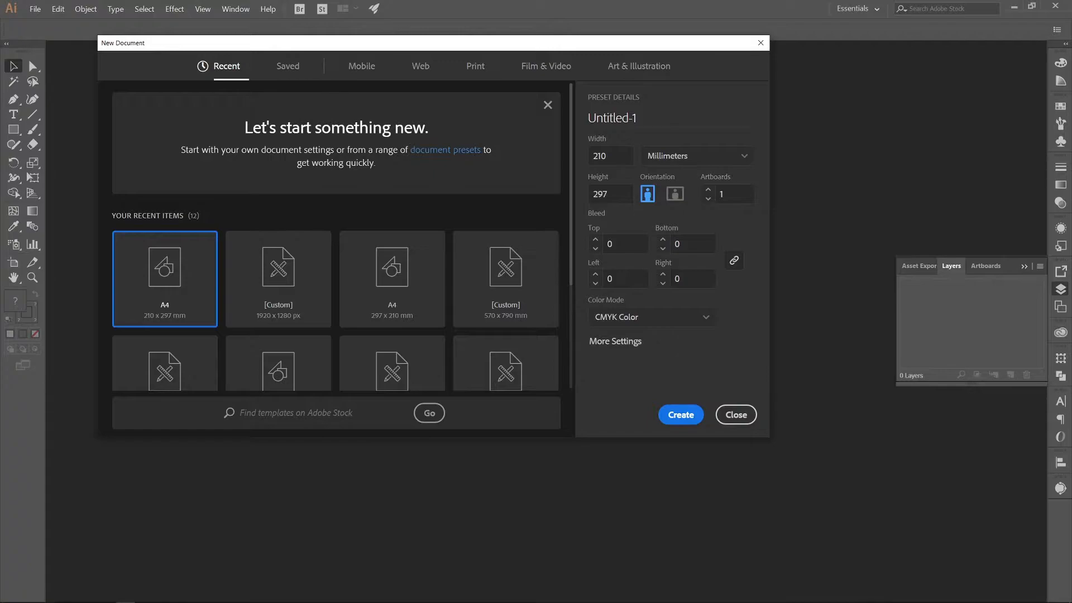
pyautogui.moveTo(634, 439); pyautogui.dragTo(669, 511)
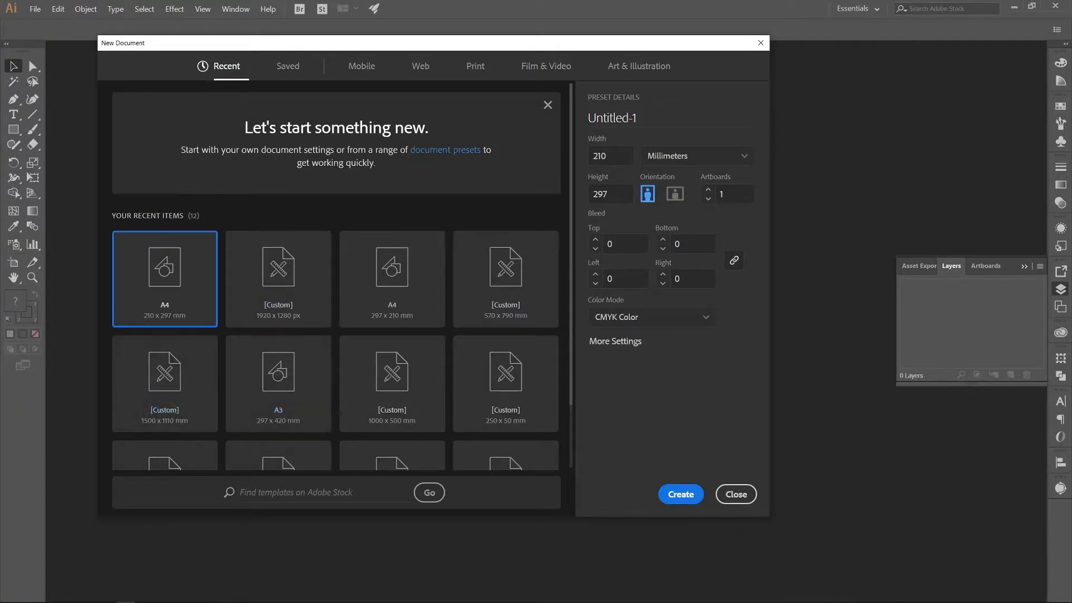
pyautogui.scroll(-3, 337, 279)
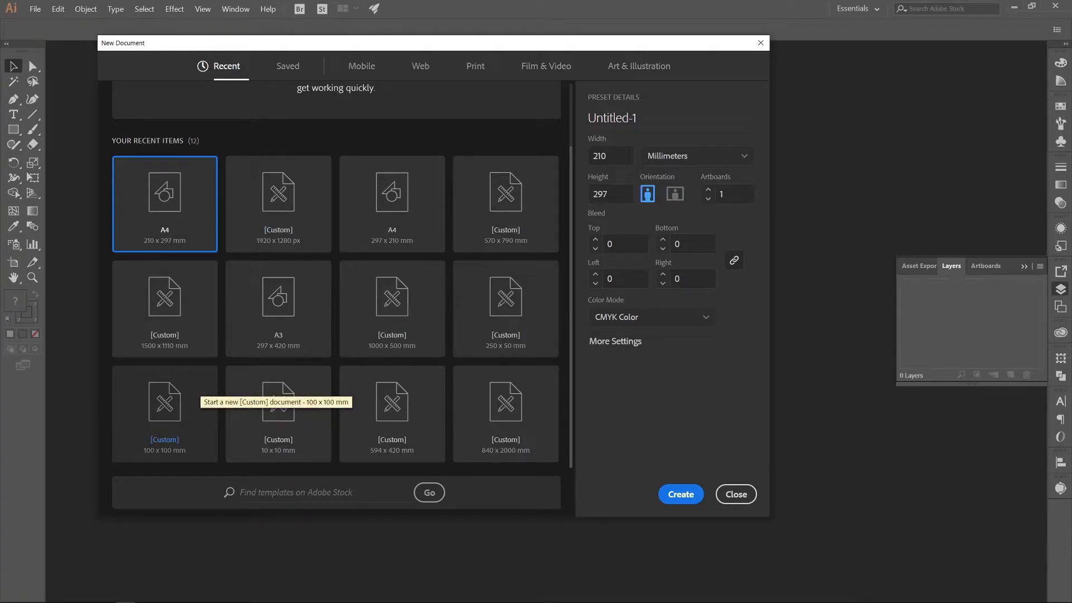
pyautogui.scroll(2, 335, 279)
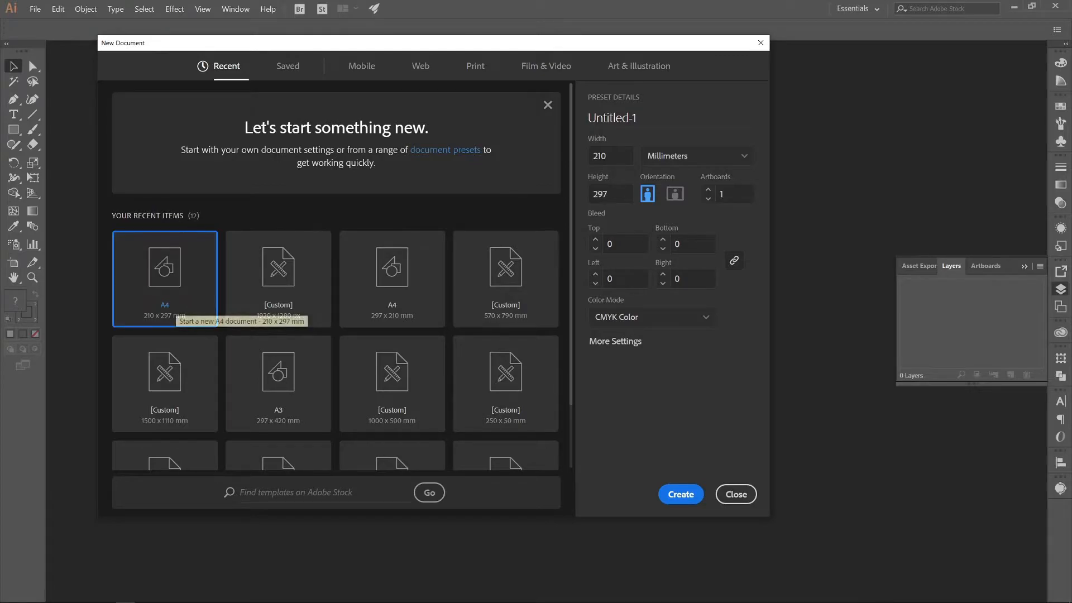
# Step: Set the new A4 document to landscape orientation, 297 x 210 mm, with Millimeters as units
pyautogui.click(605, 156)
pyautogui.click(607, 155)
pyautogui.click(607, 194)
pyautogui.click(697, 156)
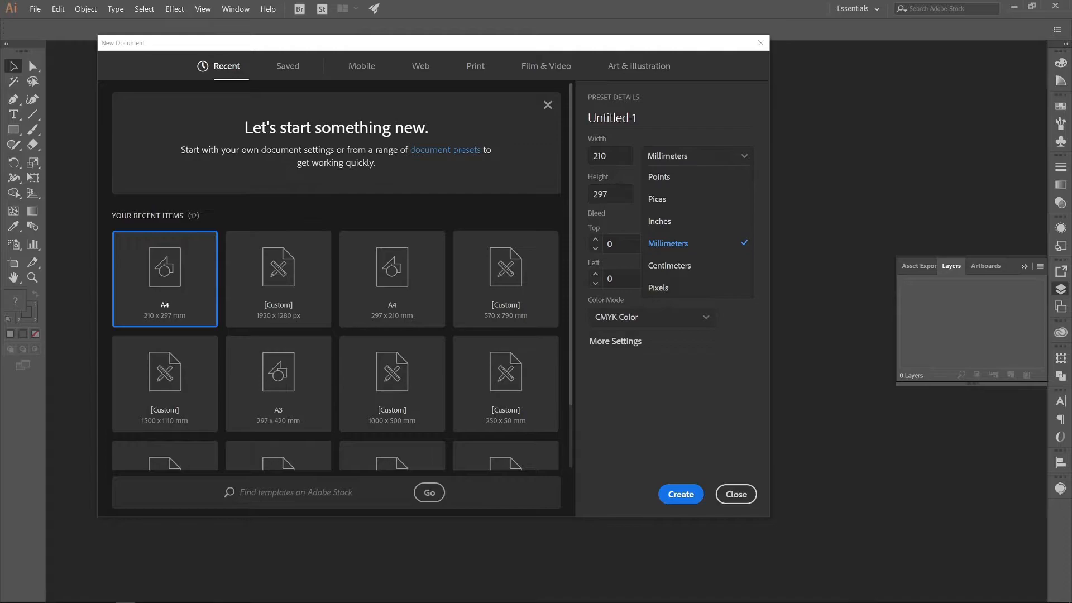
pyautogui.click(668, 244)
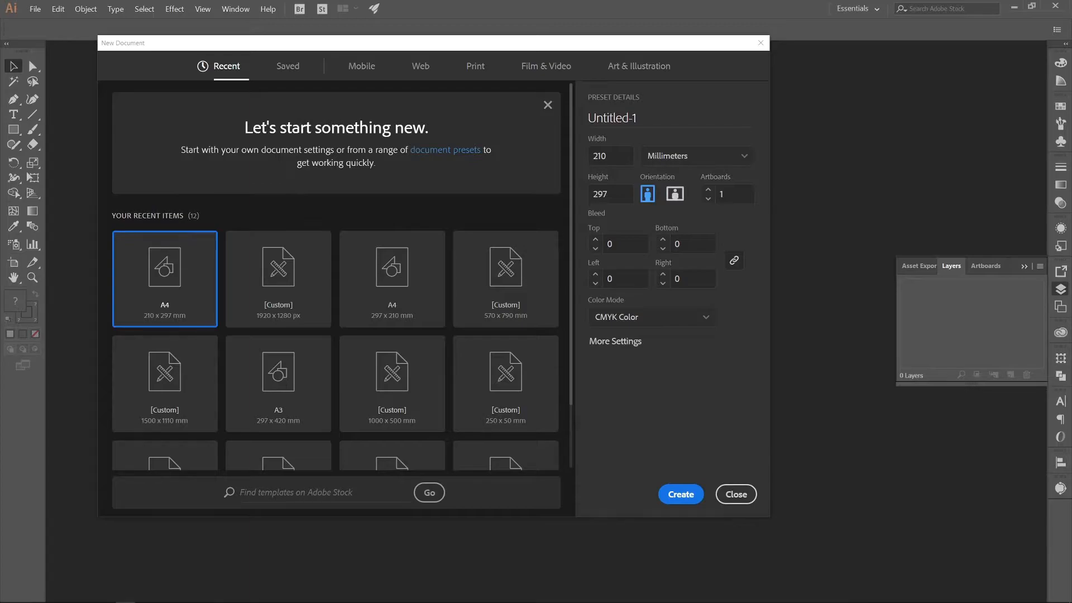
pyautogui.click(674, 194)
pyautogui.click(721, 194)
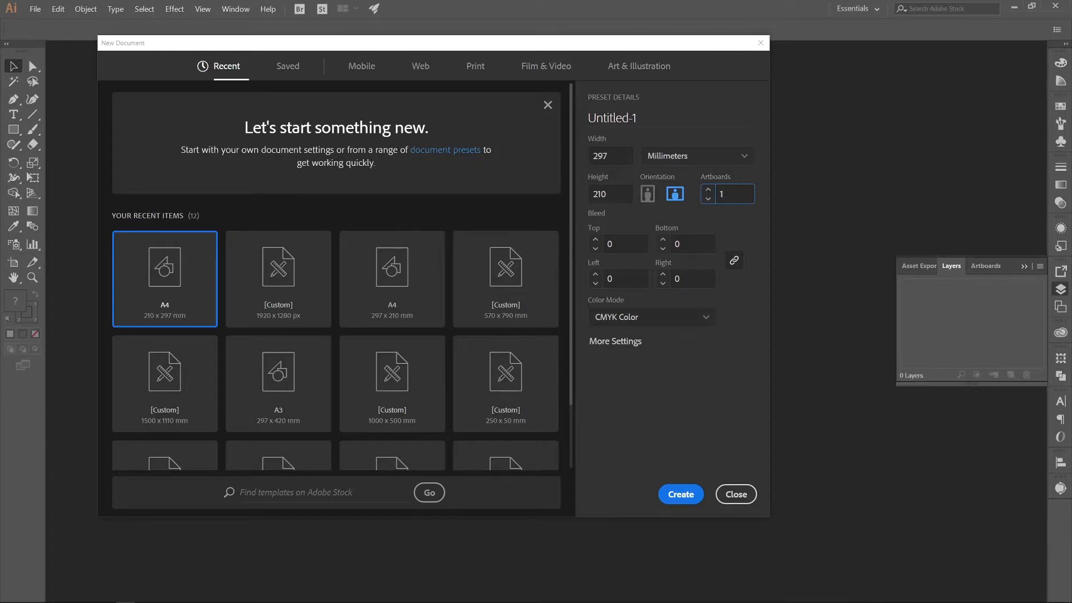
# Step: Set the document's color mode to RGB Color and create the document
pyautogui.click(652, 317)
pyautogui.click(614, 338)
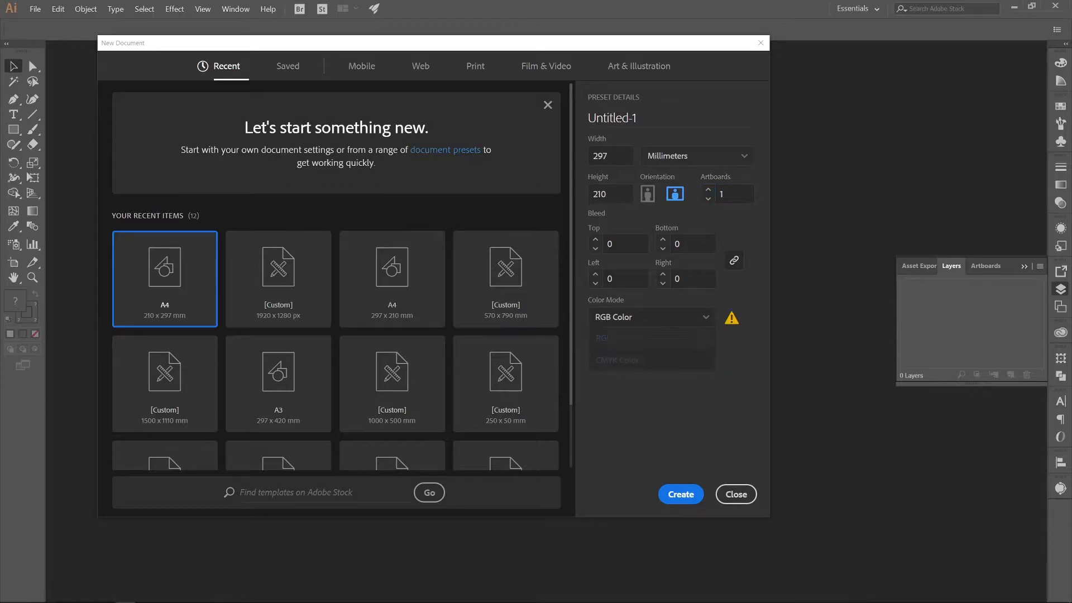
pyautogui.click(651, 317)
pyautogui.click(613, 337)
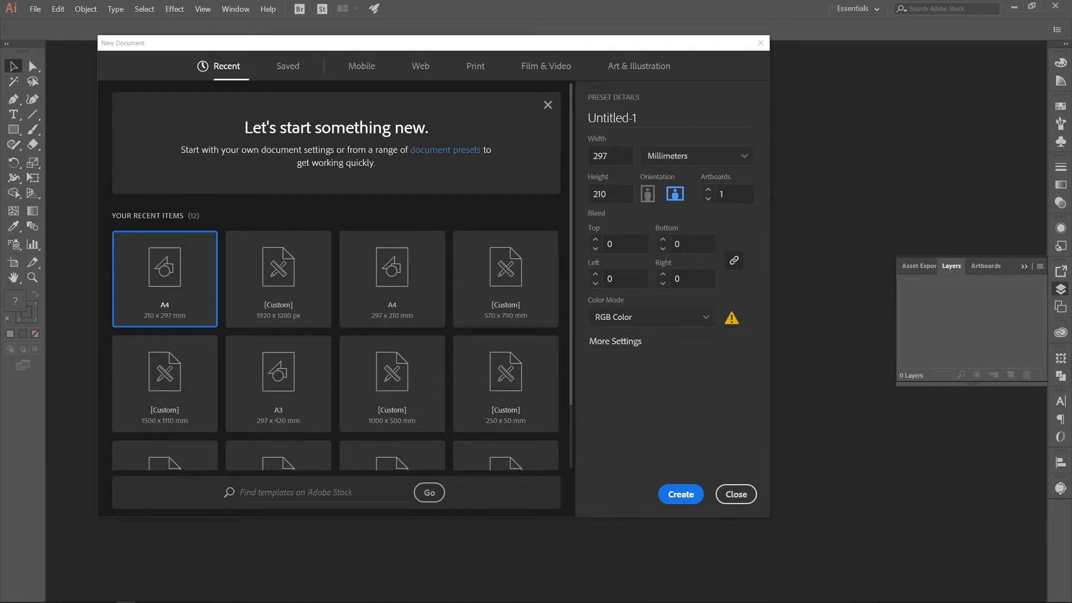
pyautogui.click(615, 341)
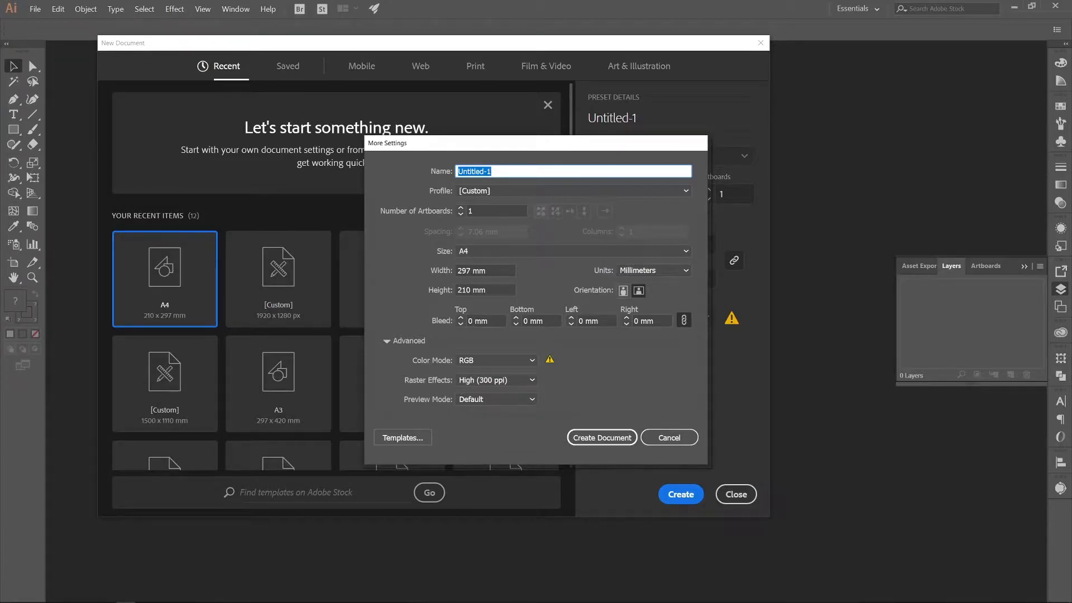
pyautogui.press('Escape')
pyautogui.press('Return')
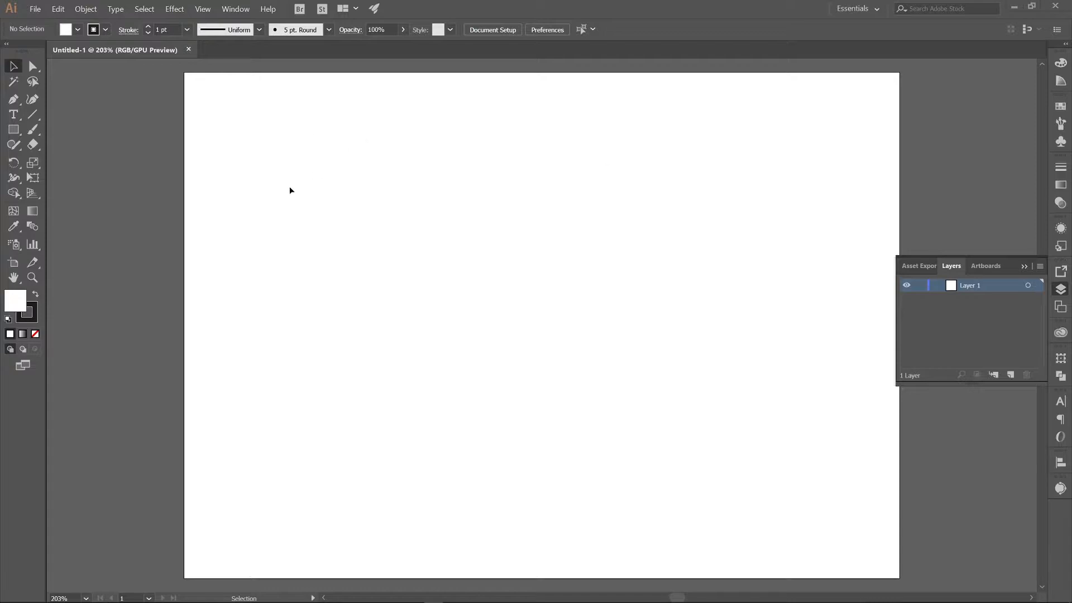
# Step: Switch the artboard to portrait and return it to landscape using the Artboard tool
pyautogui.click(14, 263)
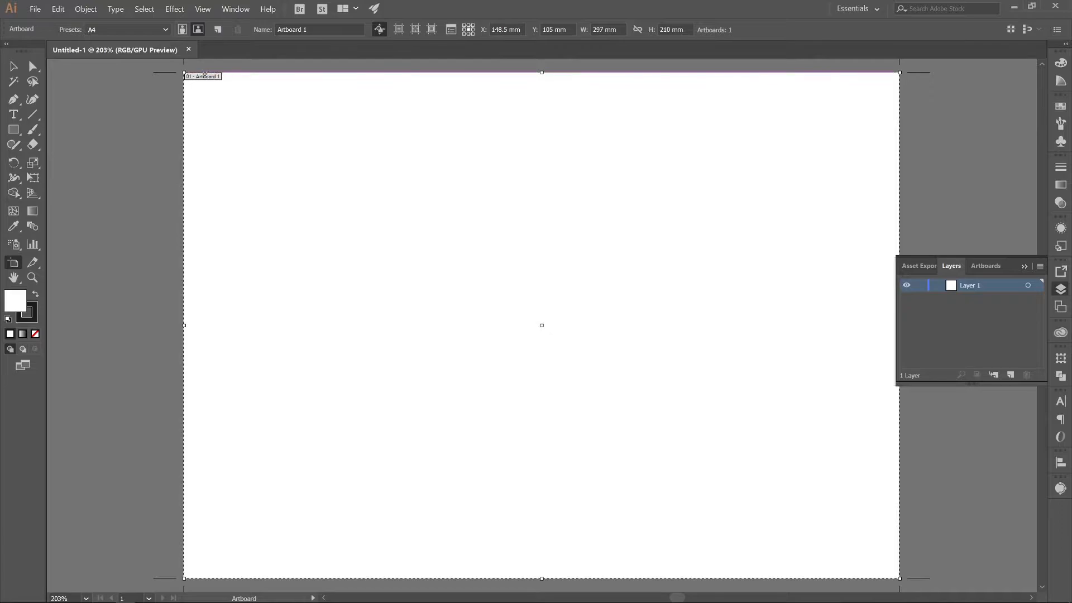
pyautogui.press('v')
pyautogui.hotkey('ctrl', '-')
pyautogui.hotkey('shift', 'o')
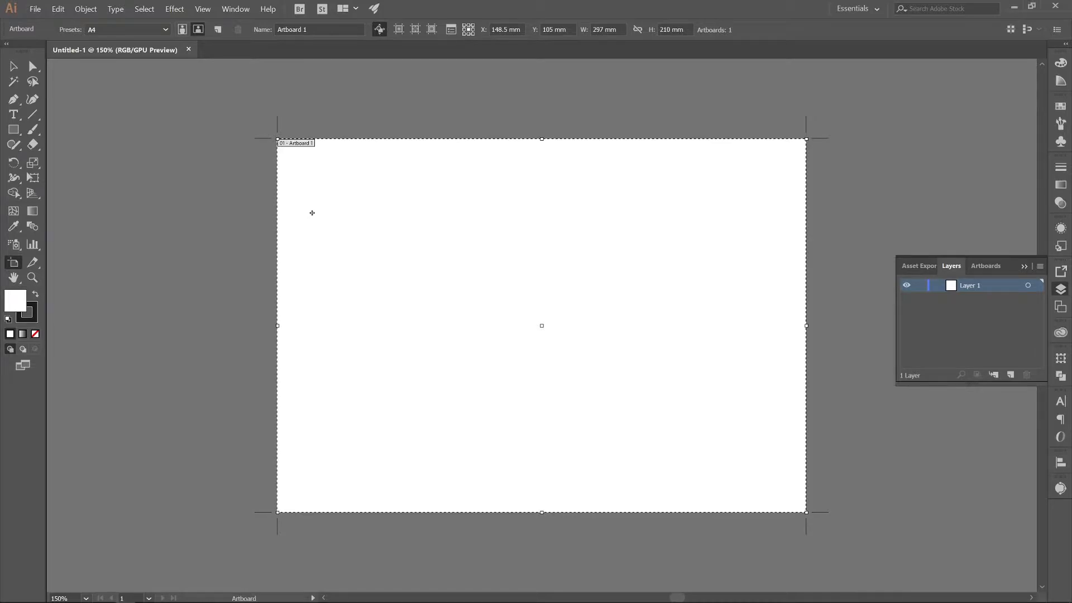
pyautogui.hotkey('ctrl', '-')
pyautogui.press('space')
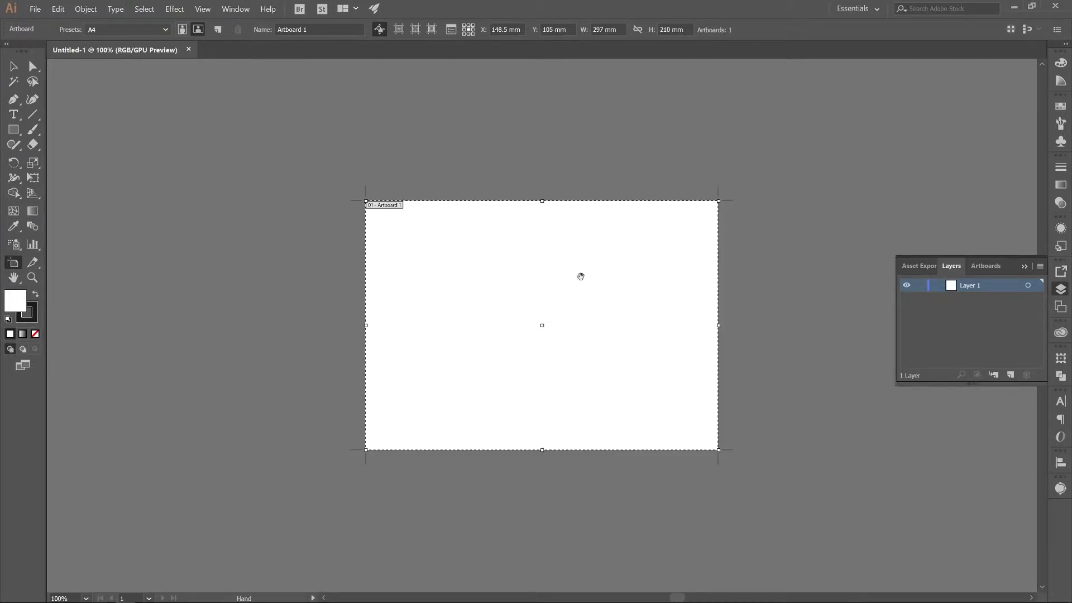
pyautogui.moveTo(580, 276); pyautogui.dragTo(371, 175)
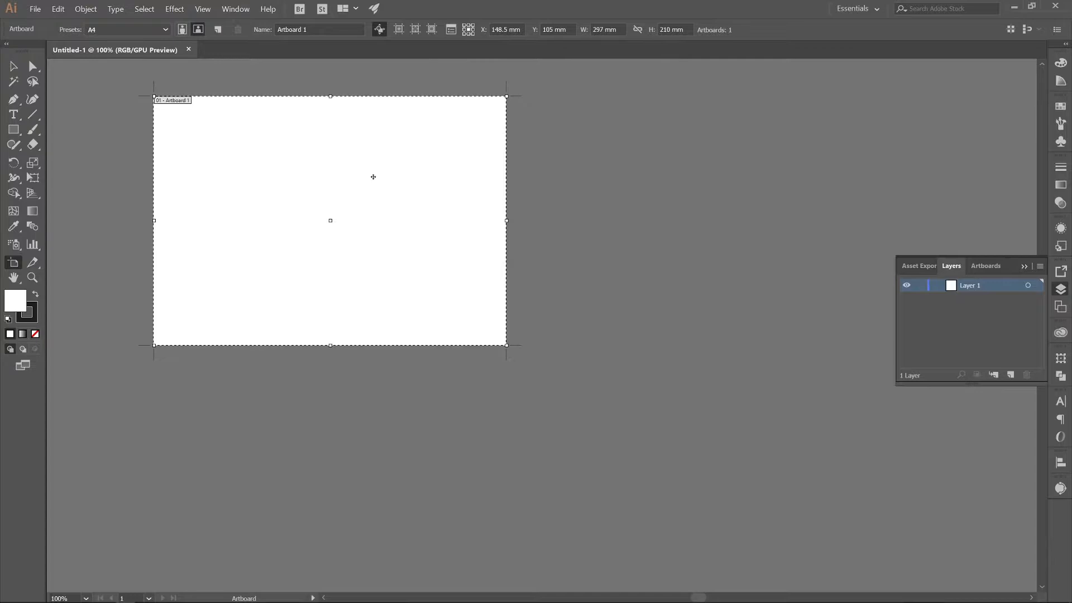
pyautogui.press('space')
pyautogui.moveTo(249, 143)
pyautogui.mouseDown()
pyautogui.moveTo(288, 144)
pyautogui.moveTo(232, 134)
pyautogui.moveTo(225, 156)
pyautogui.moveTo(244, 148)
pyautogui.mouseUp()
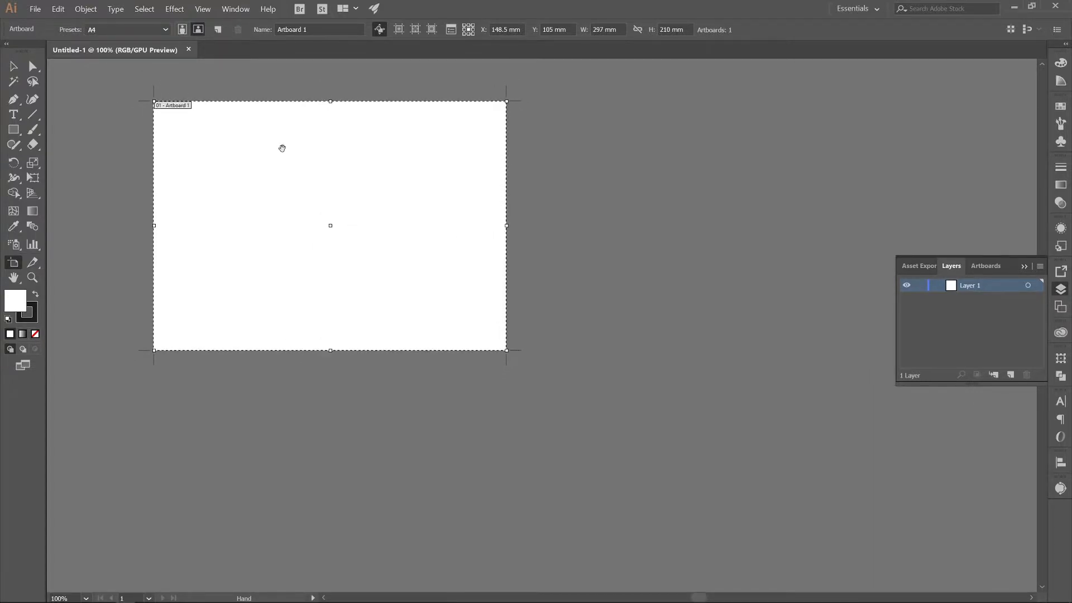
pyautogui.press('space')
pyautogui.moveTo(353, 199); pyautogui.dragTo(355, 178)
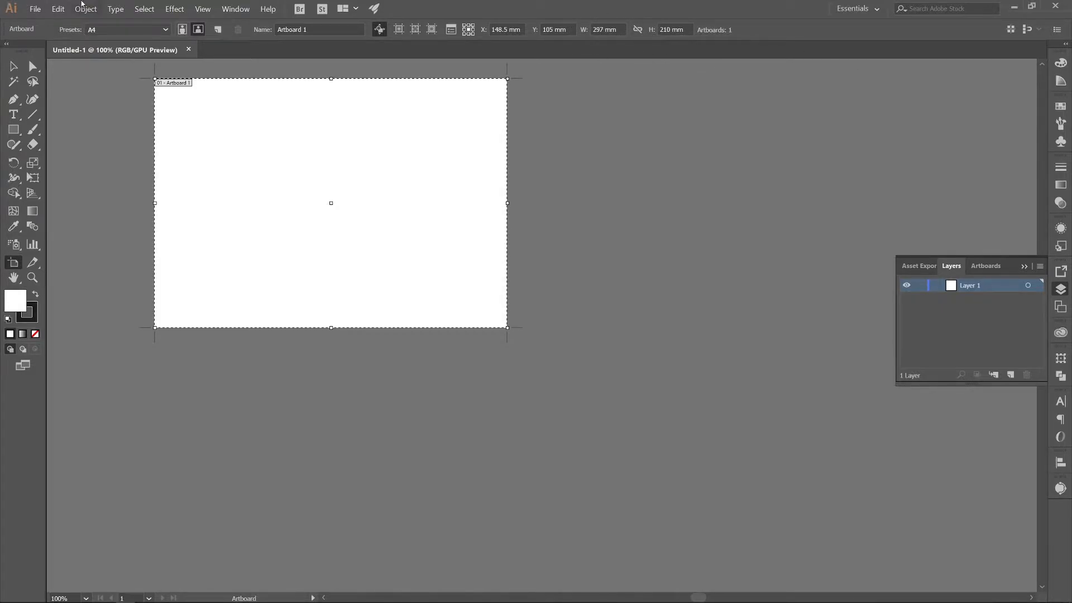
pyautogui.click(183, 30)
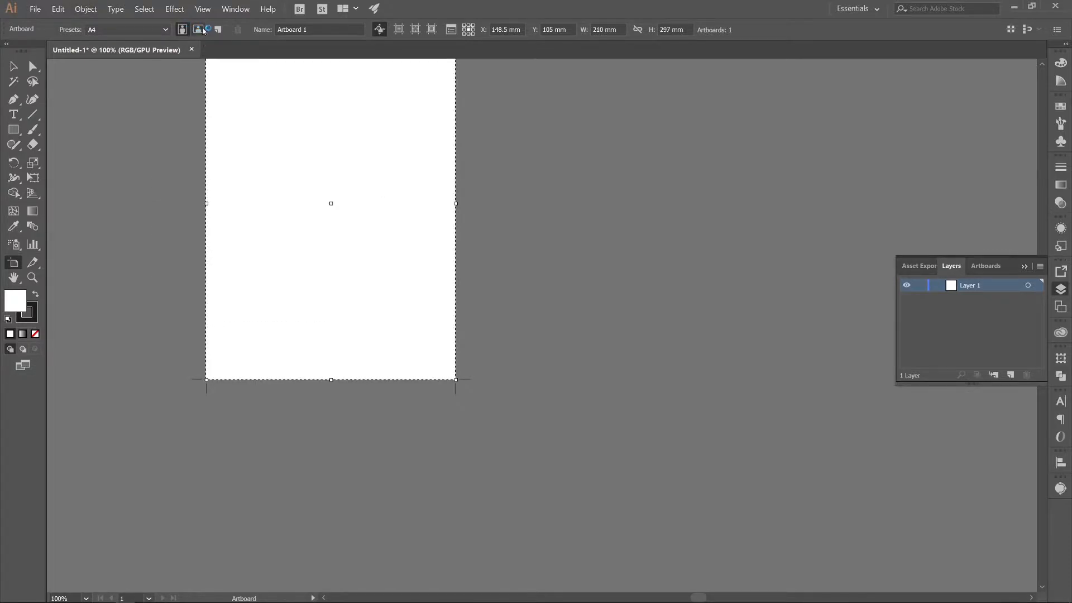
pyautogui.click(202, 30)
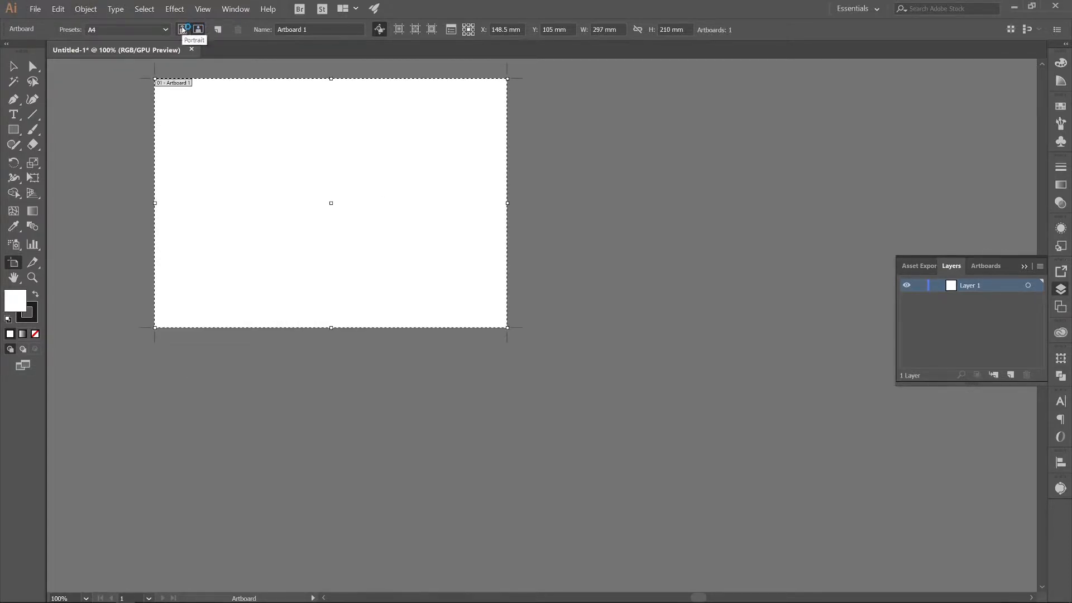
pyautogui.click(183, 29)
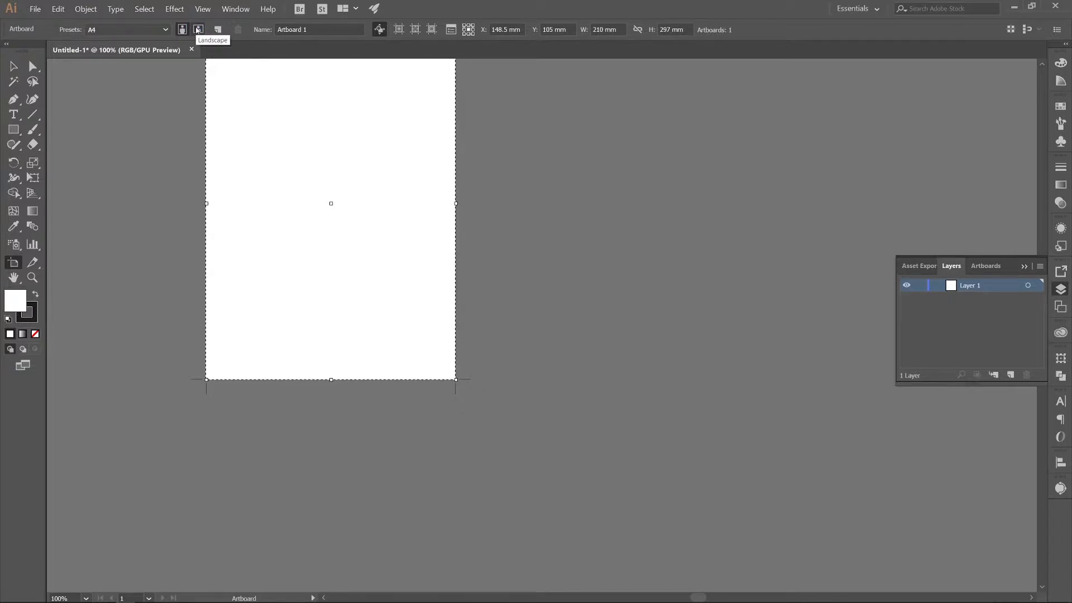
pyautogui.click(198, 29)
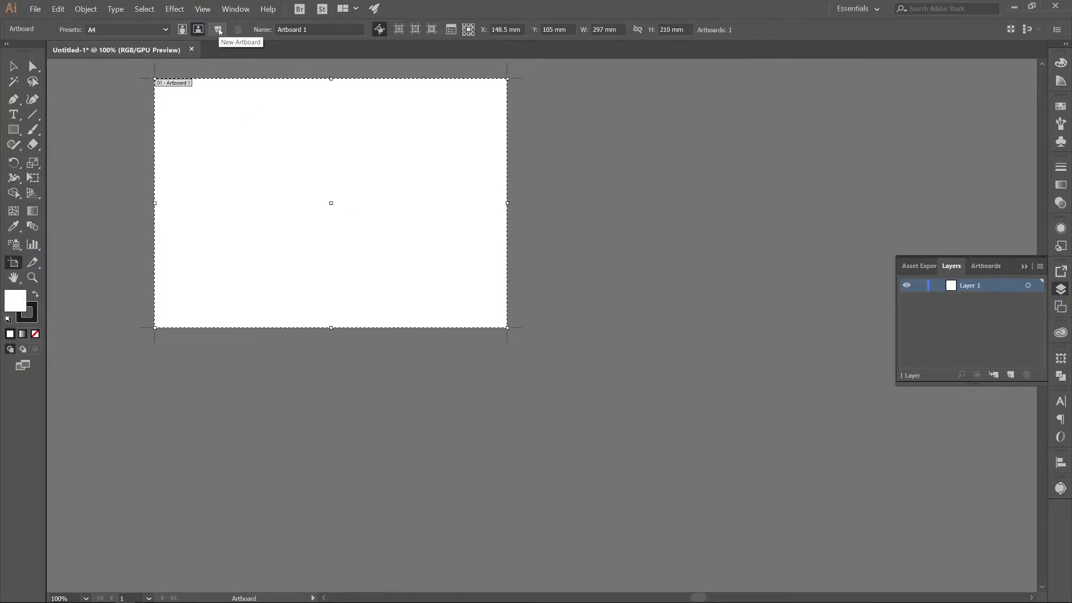
# Step: Add a second landscape A4 artboard beside the first one, delete it, and leave artboard editing
pyautogui.click(217, 29)
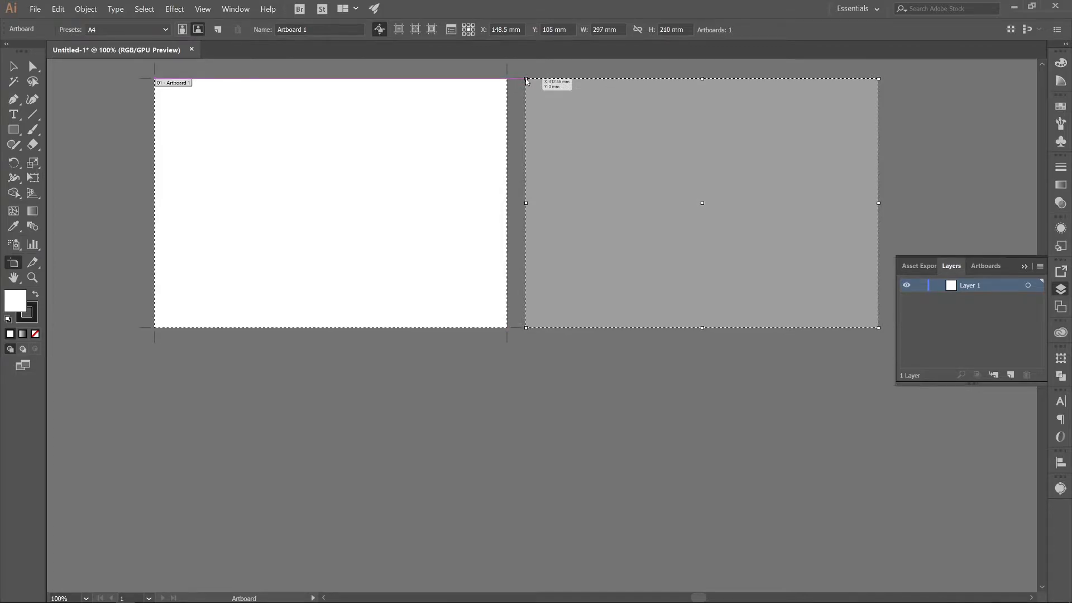
pyautogui.click(526, 82)
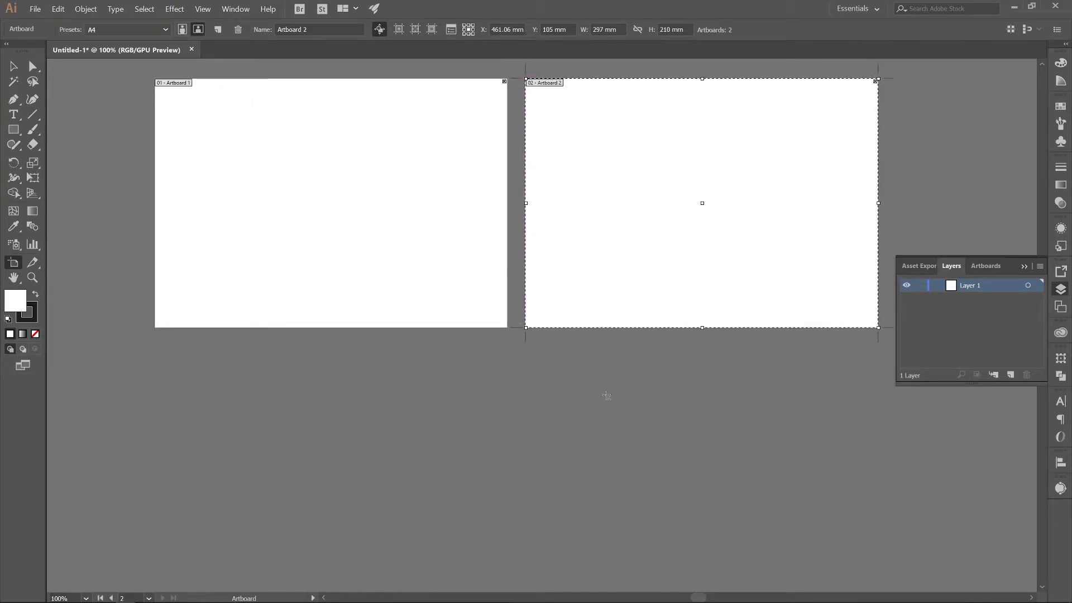
pyautogui.press('Delete')
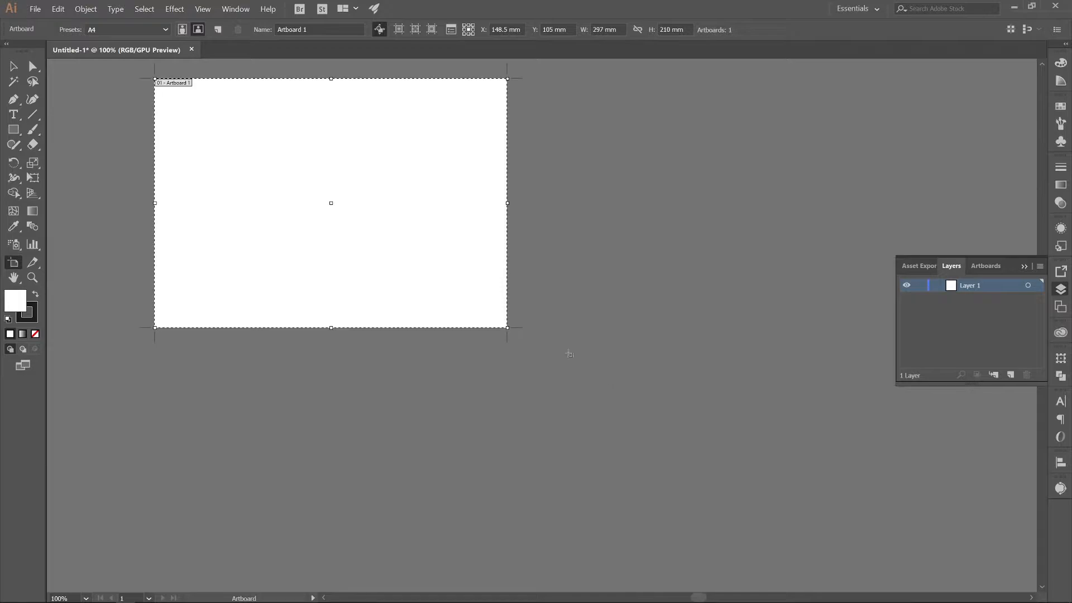
pyautogui.click(14, 67)
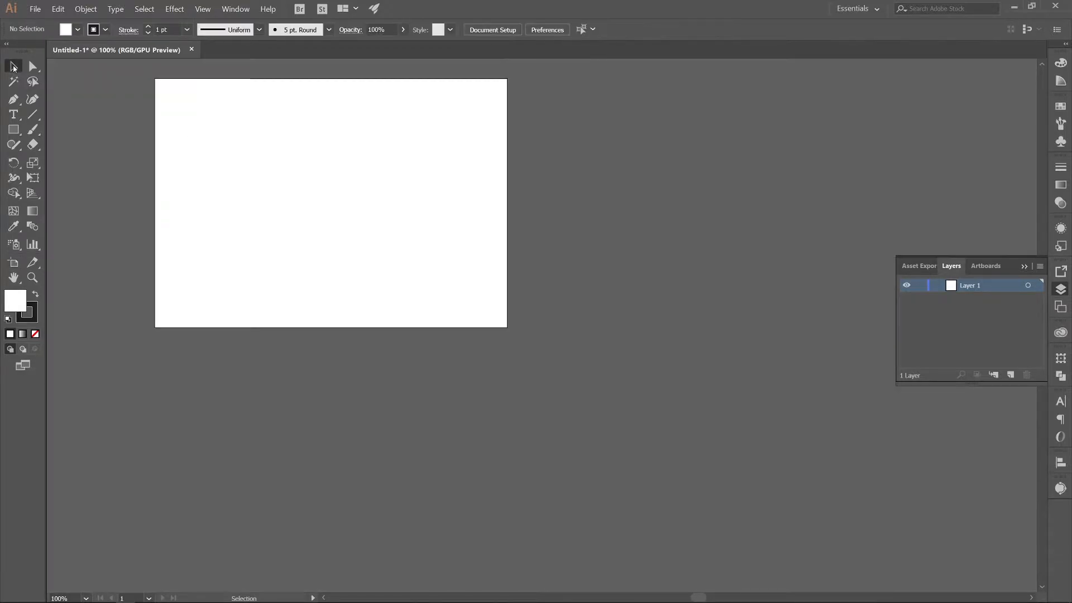
# Step: Look through the Direct Selection, Magic Wand, Curvature and Paintbrush tools, ending with the Type tool to examine its options
pyautogui.moveTo(217, 138); pyautogui.dragTo(369, 231)
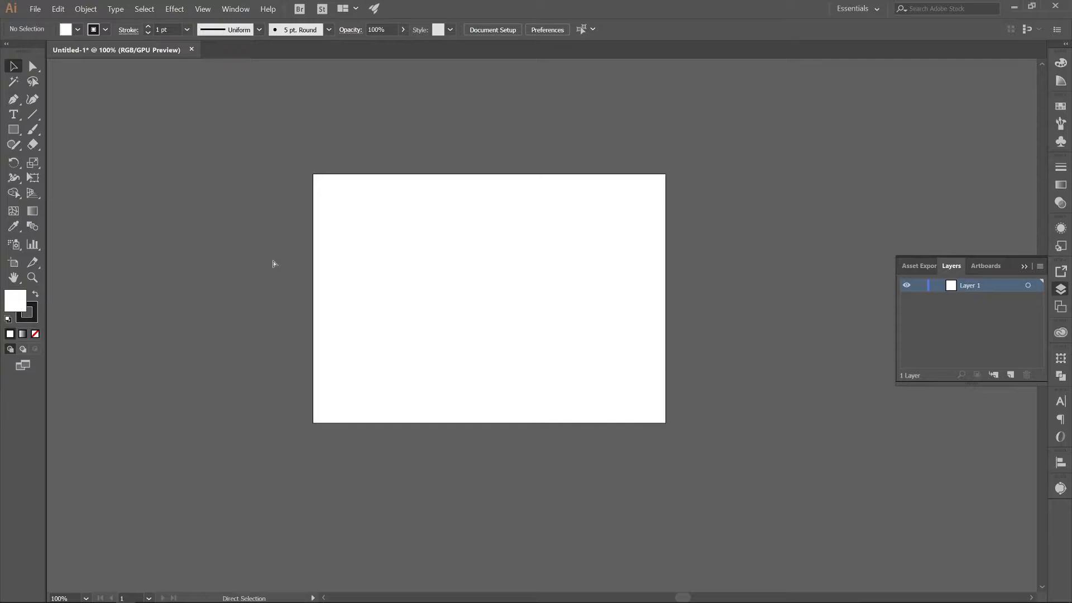
pyautogui.hotkey('ctrl', '=')
pyautogui.moveTo(353, 185); pyautogui.dragTo(423, 184)
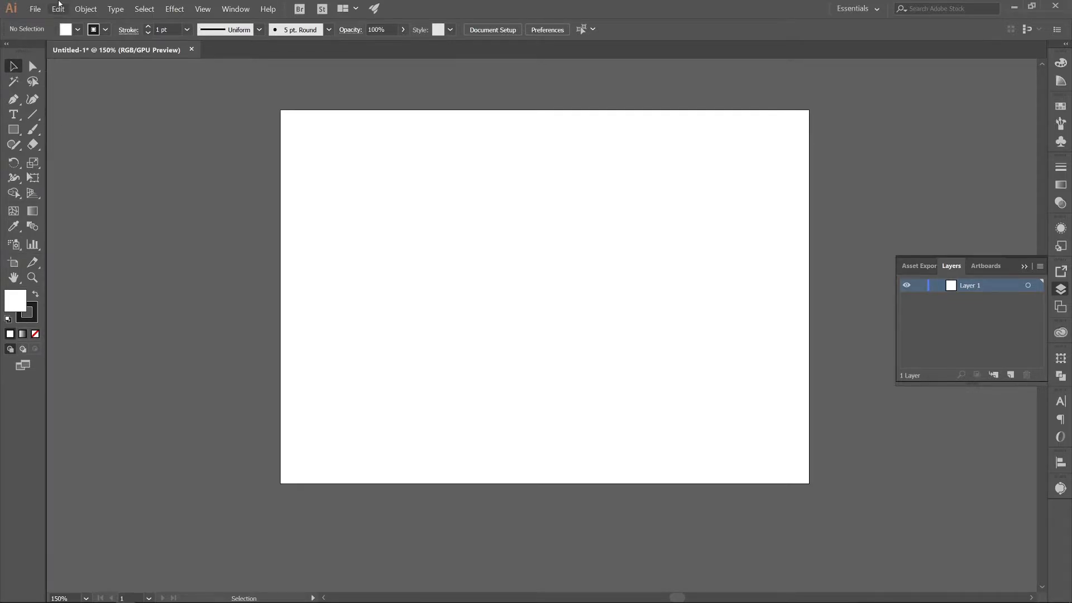
pyautogui.click(32, 66)
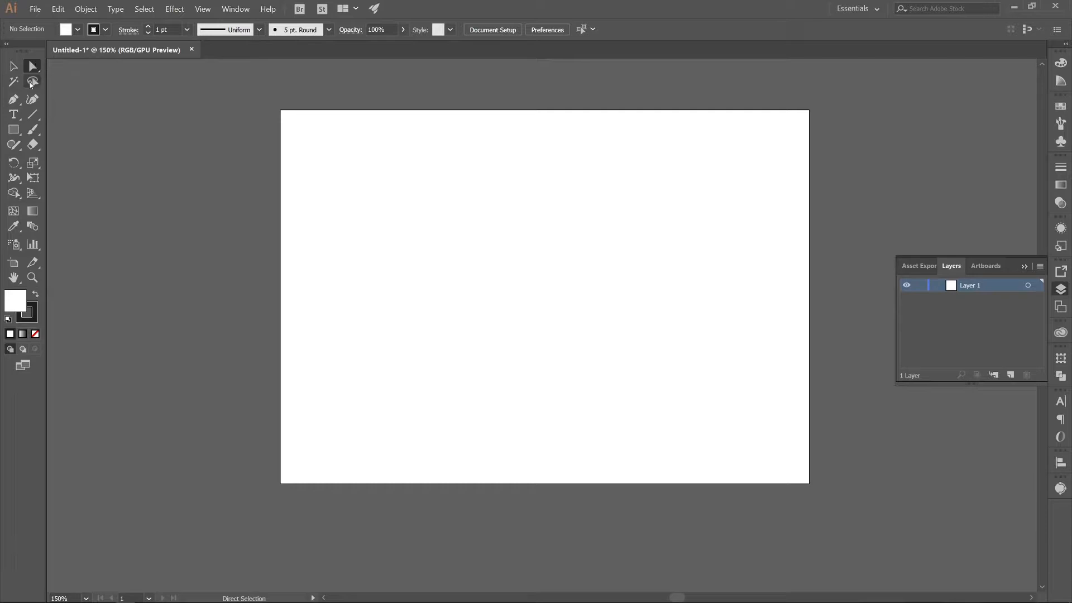
pyautogui.click(14, 82)
pyautogui.click(31, 104)
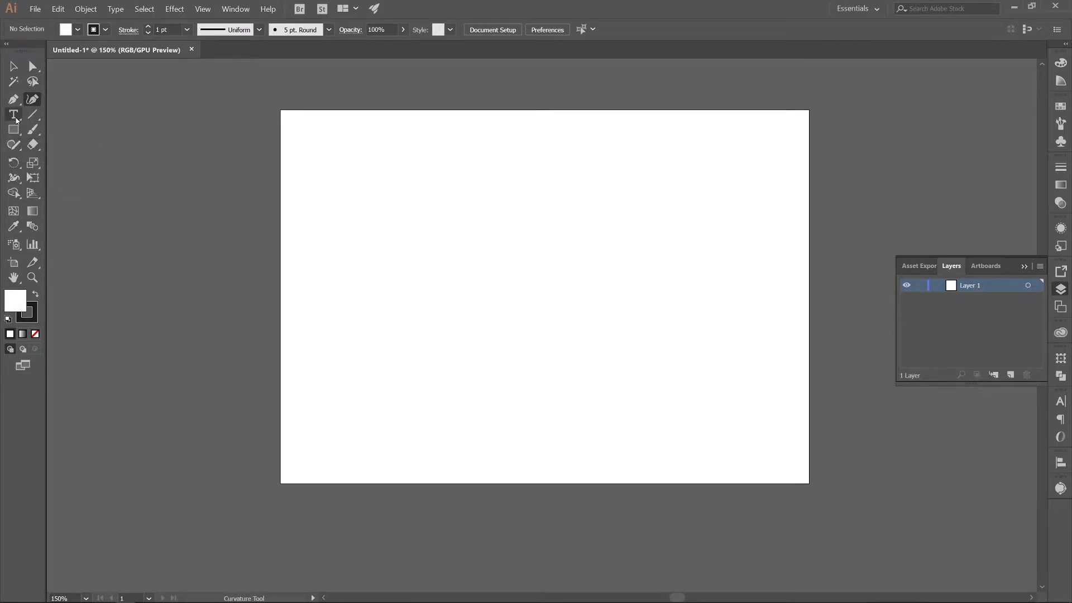
pyautogui.click(32, 129)
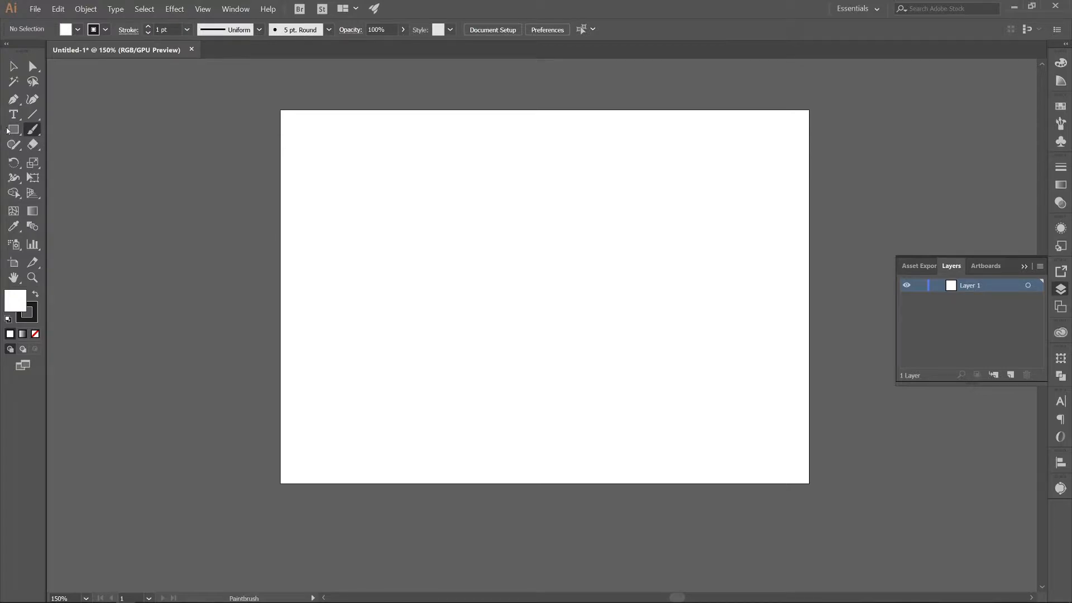
pyautogui.click(13, 115)
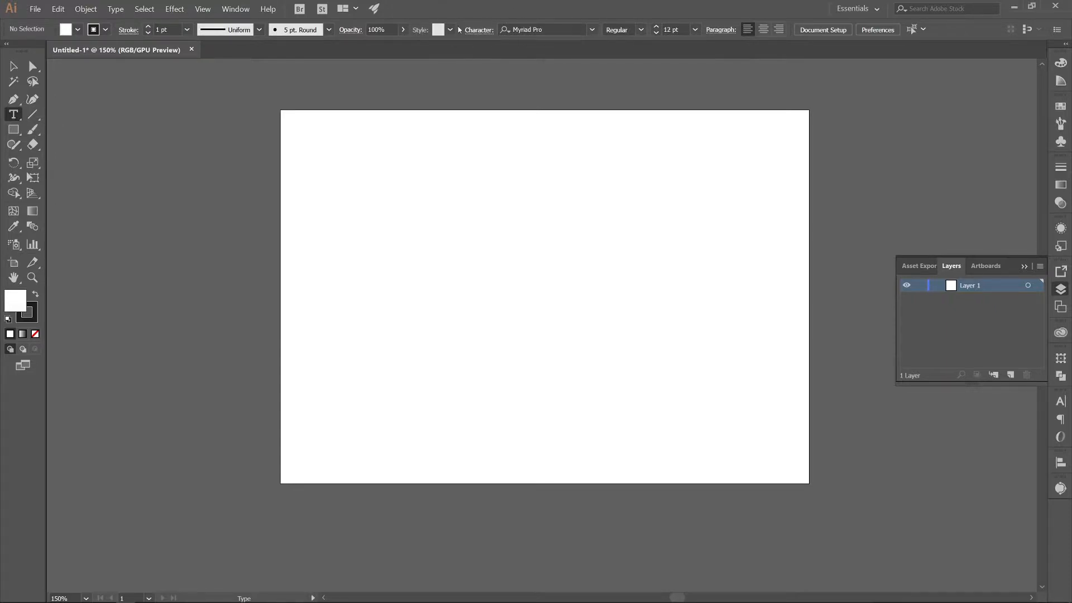
# Step: Draw a rectangle about 88 × 71 mm in the artboard's upper-left area and fill it with red
pyautogui.click(13, 69)
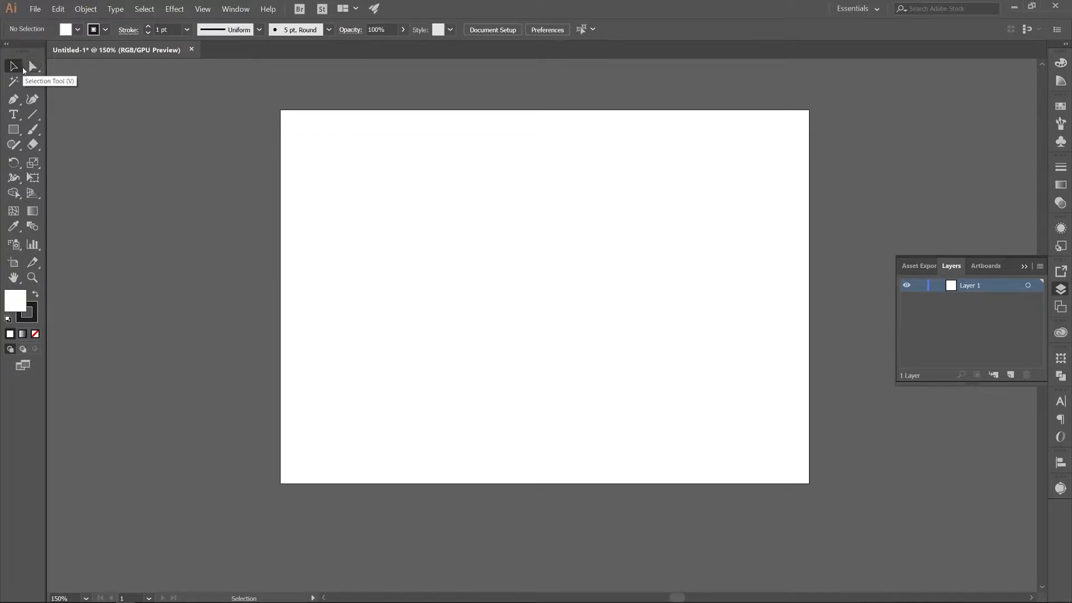
pyautogui.click(14, 131)
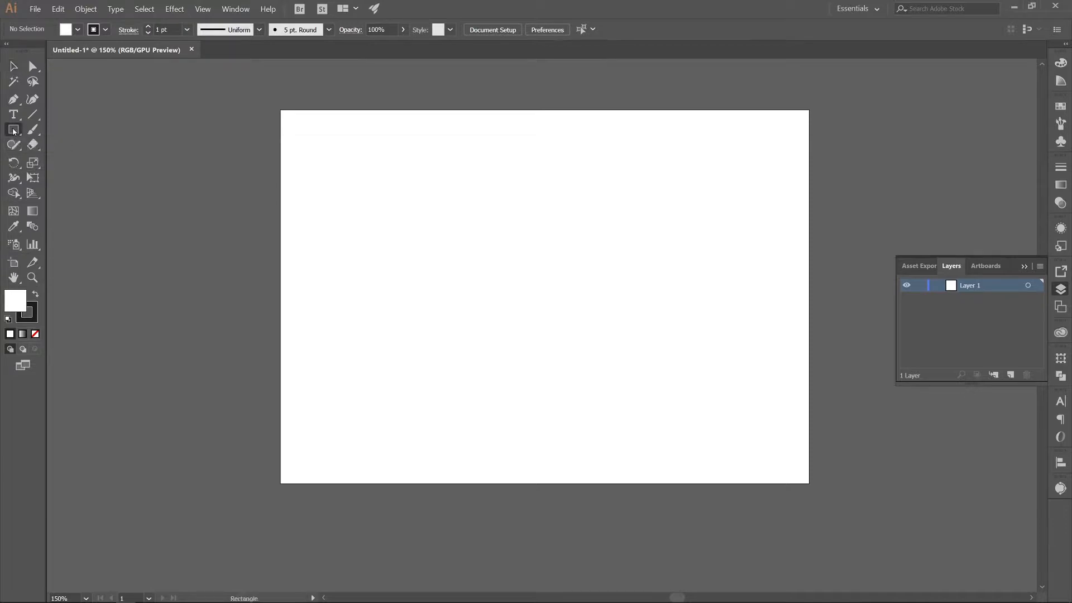
pyautogui.moveTo(335, 168); pyautogui.dragTo(492, 294)
pyautogui.click(18, 68)
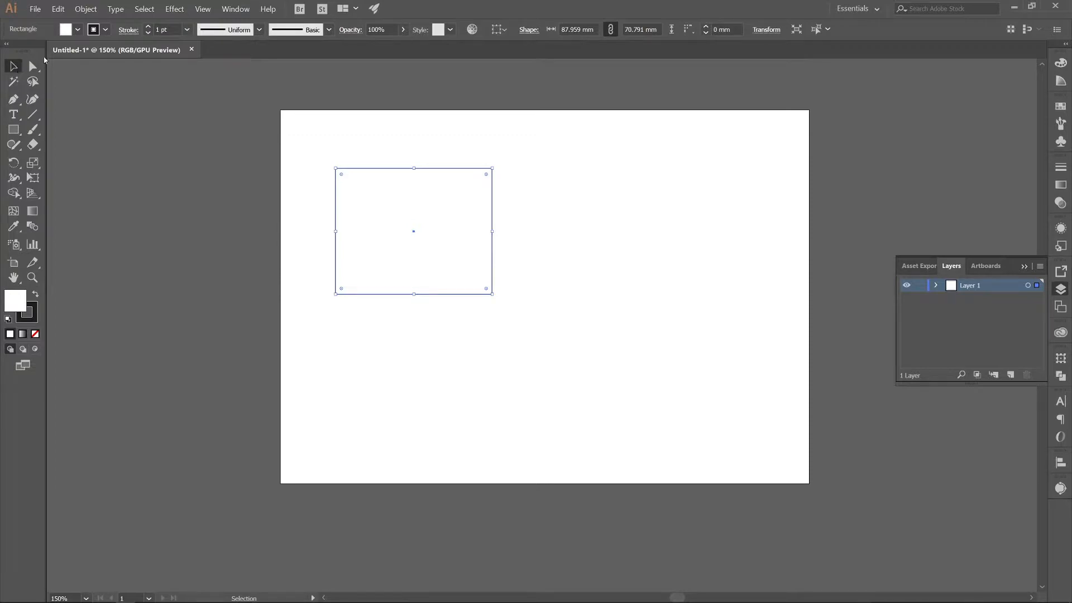
pyautogui.click(77, 29)
pyautogui.click(44, 51)
pyautogui.click(350, 126)
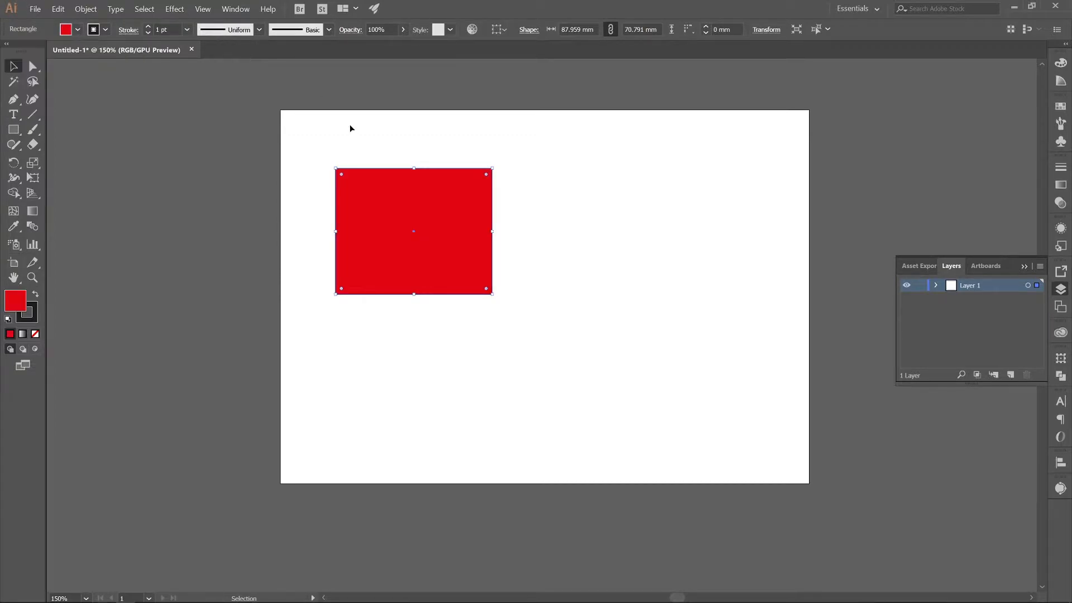
# Step: Move the red rectangle toward the artboard's upper center and enlarge it to about 99 × 81 mm
pyautogui.click(15, 66)
pyautogui.click(557, 191)
pyautogui.click(439, 204)
pyautogui.moveTo(434, 202); pyautogui.dragTo(524, 227)
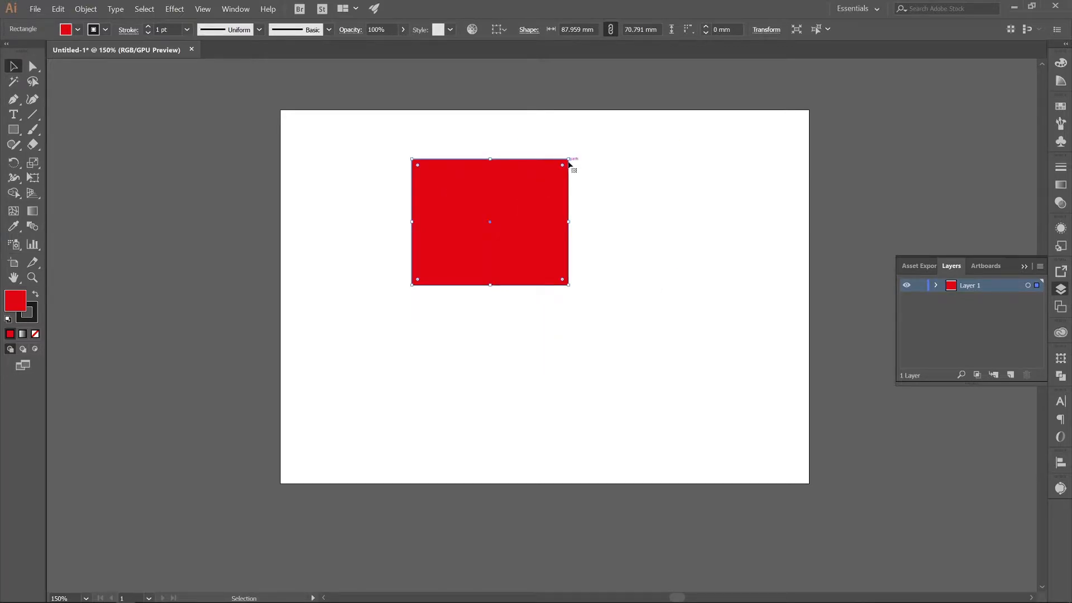
pyautogui.moveTo(569, 159); pyautogui.dragTo(523, 179)
# Step: Undo the rectangle's corner rounding and move it back to the artboard's upper-left area
pyautogui.click(686, 160)
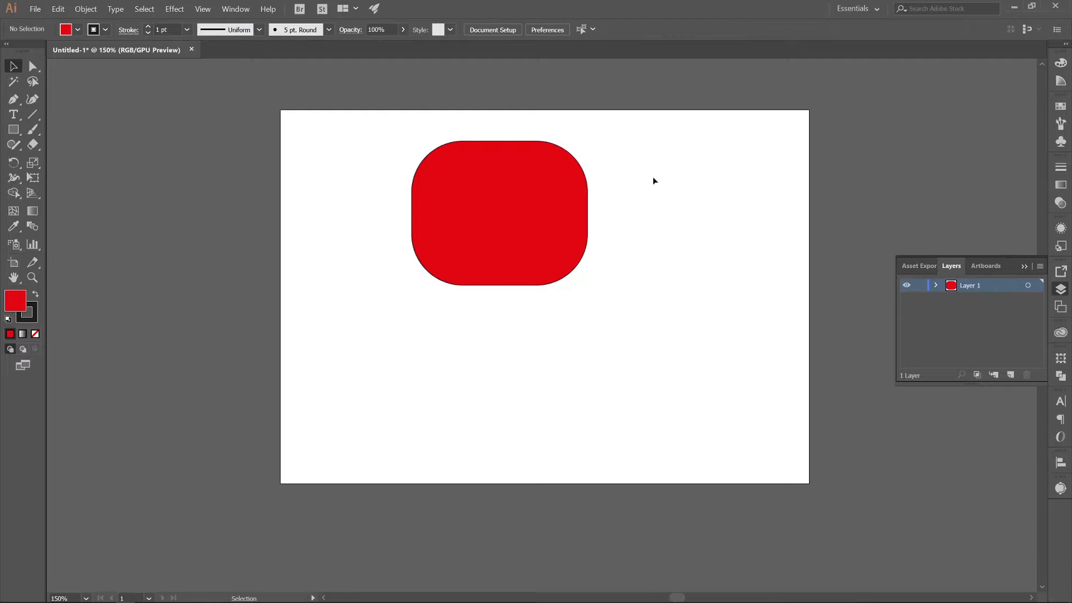
pyautogui.hotkey('ctrl', 'z')
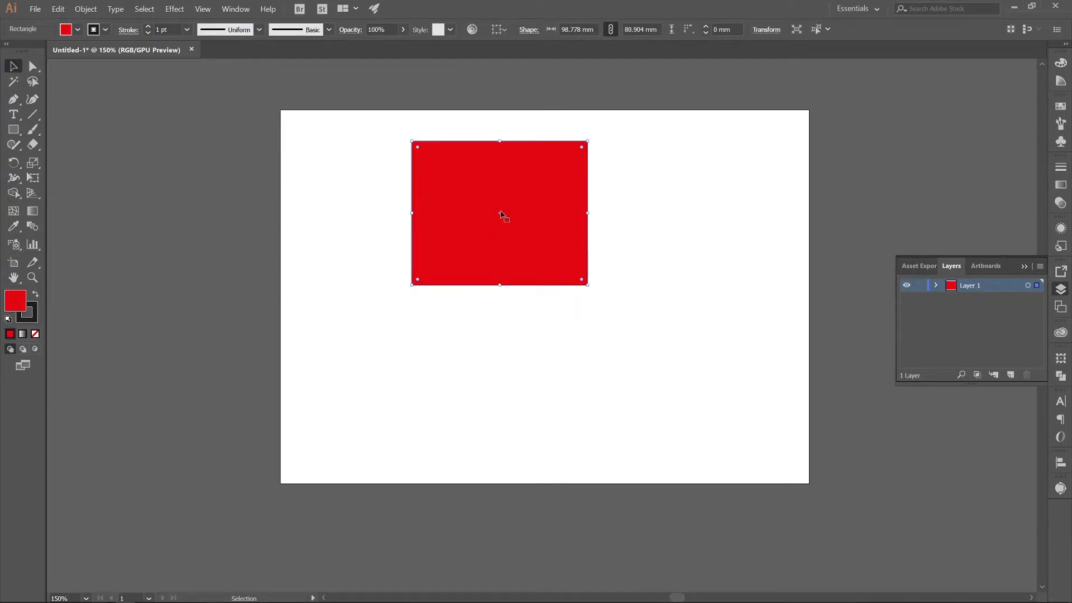
pyautogui.moveTo(491, 172); pyautogui.dragTo(408, 179)
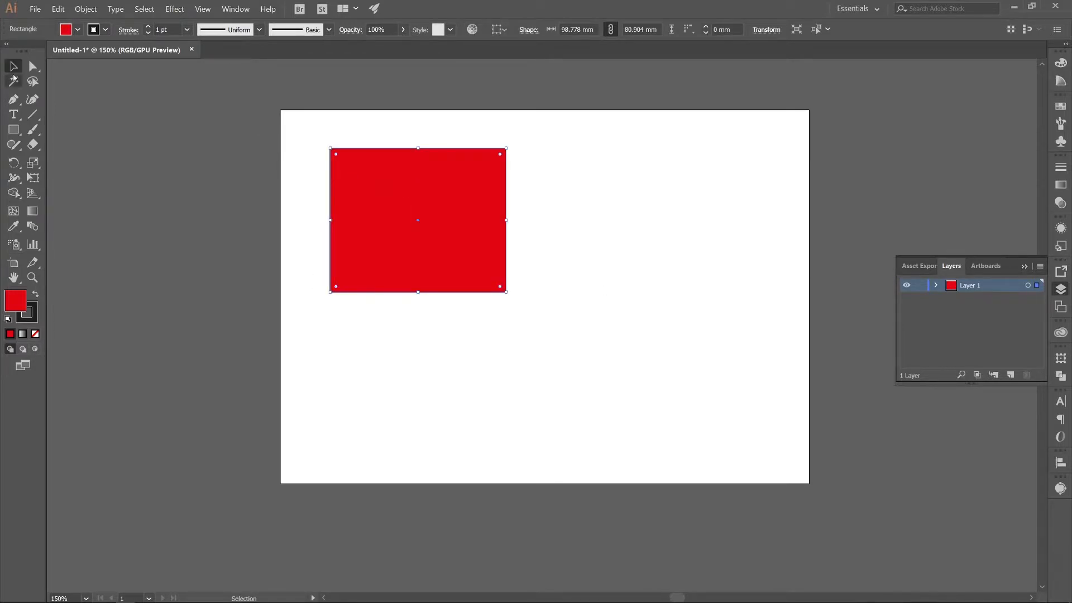
pyautogui.click(354, 125)
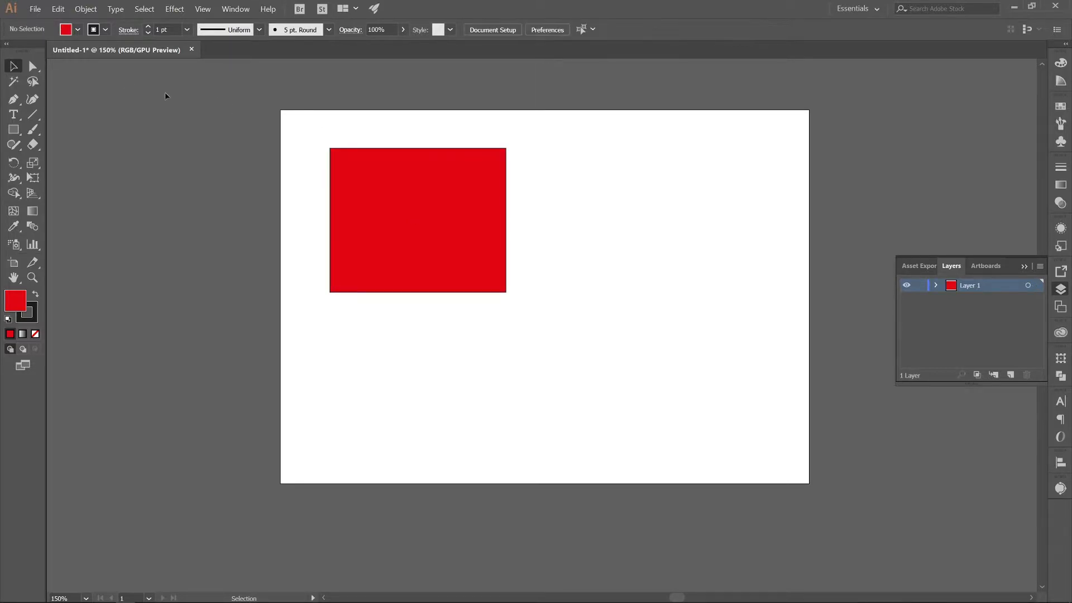
# Step: Shift the whole red rectangle slightly downward using the Direct Selection tool
pyautogui.click(34, 68)
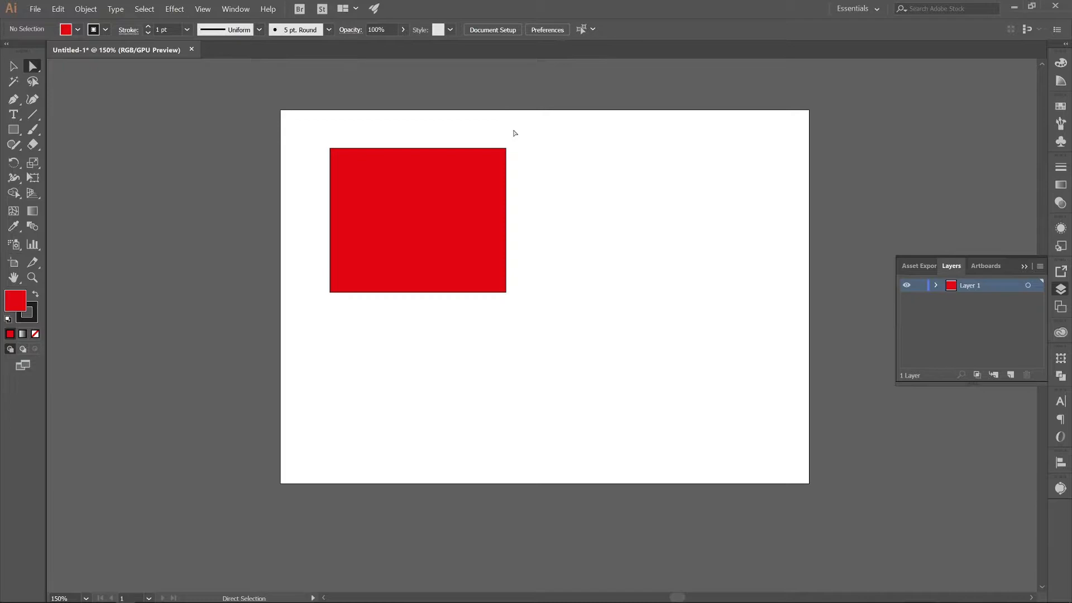
pyautogui.moveTo(372, 177); pyautogui.dragTo(385, 159)
pyautogui.moveTo(465, 160); pyautogui.dragTo(446, 183)
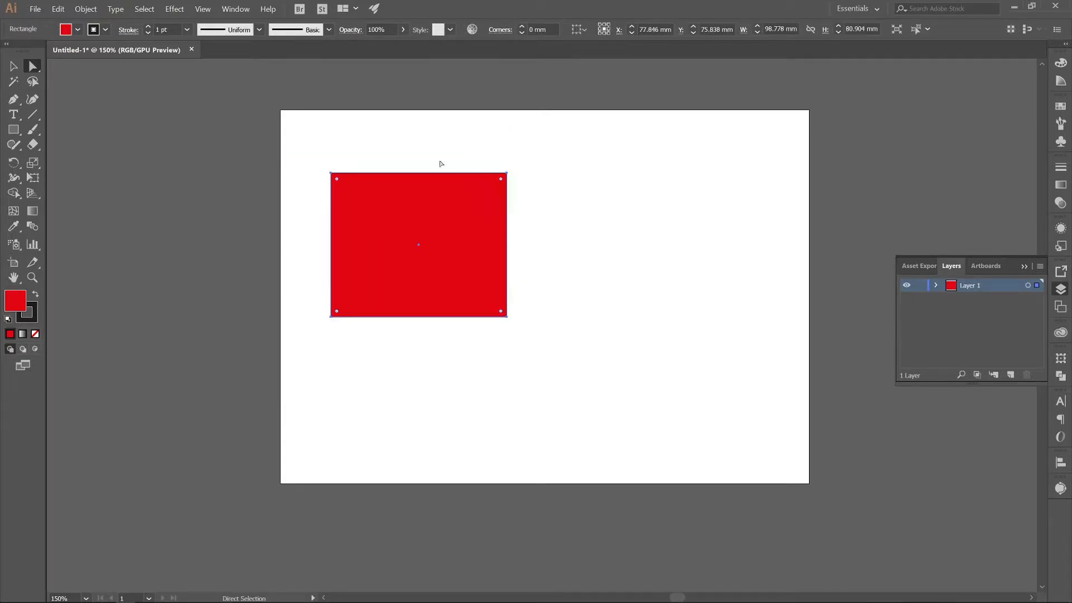
# Step: Reshape the rectangle into a slanted quadrilateral by moving its upper-right corner point and its top edge
pyautogui.click(507, 173)
pyautogui.moveTo(506, 175); pyautogui.dragTo(473, 223)
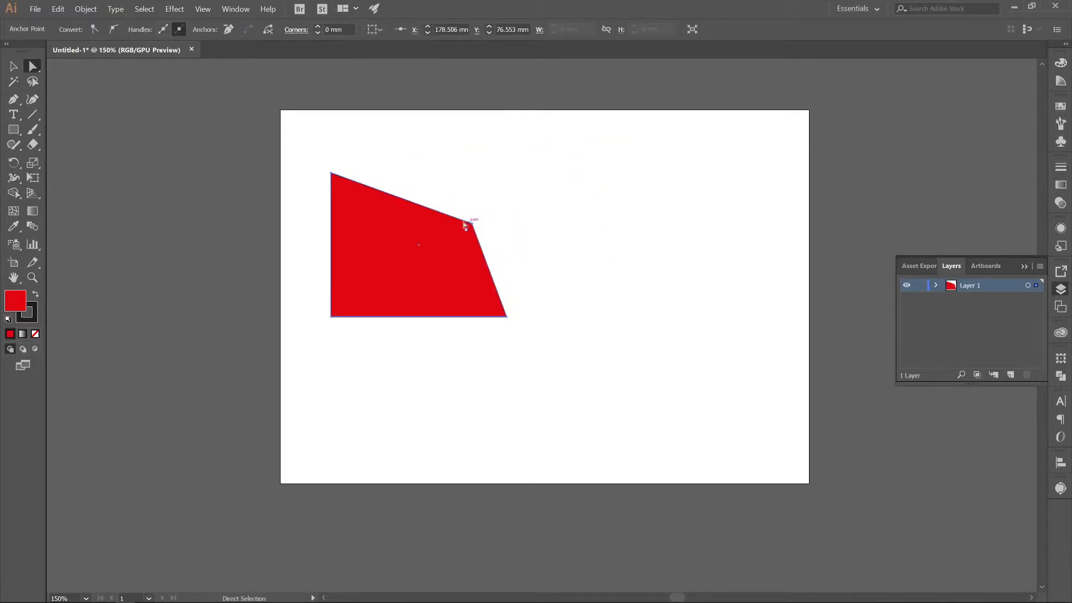
pyautogui.moveTo(385, 196); pyautogui.dragTo(465, 177)
pyautogui.moveTo(596, 227); pyautogui.dragTo(529, 166)
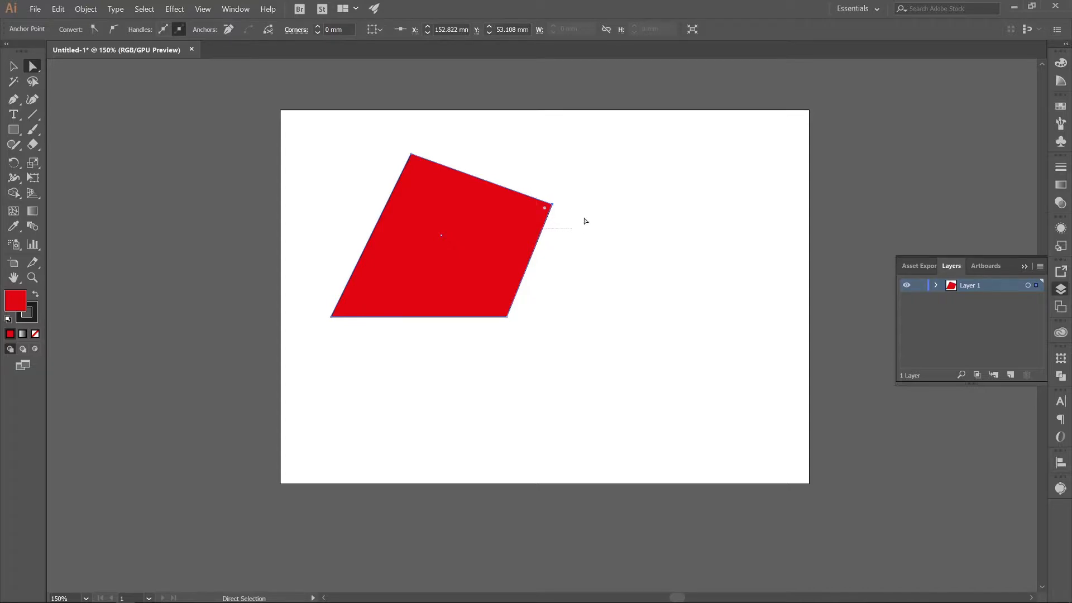
# Step: Delete the quadrilateral's upper-right anchor point to form a triangle, and undo the deletion
pyautogui.click(598, 235)
pyautogui.click(554, 207)
pyautogui.press('Delete')
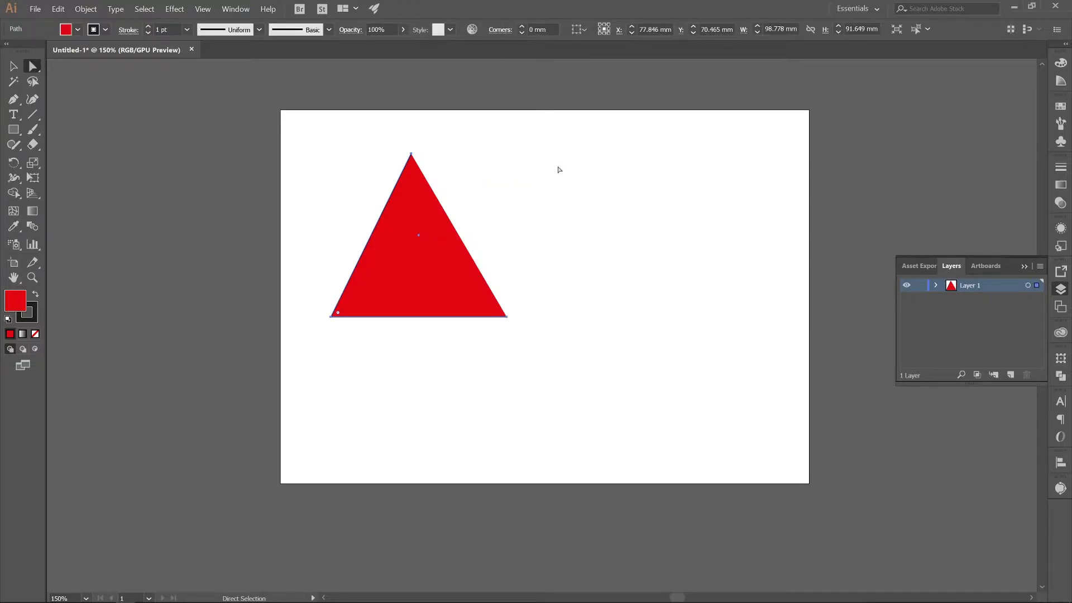
pyautogui.click(14, 66)
pyautogui.click(529, 214)
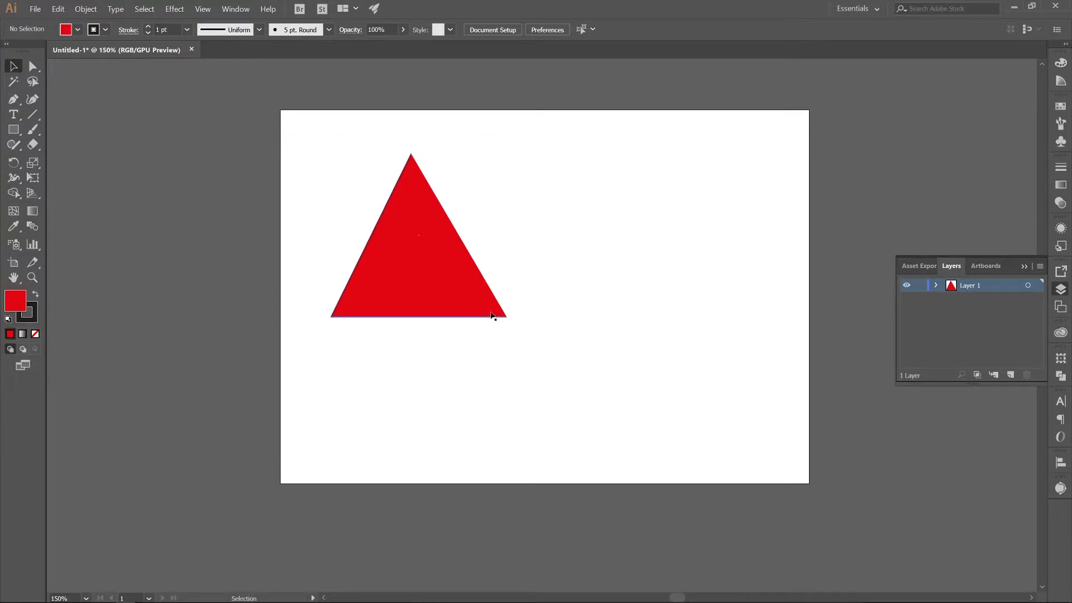
pyautogui.click(459, 276)
pyautogui.hotkey('ctrl', 'z')
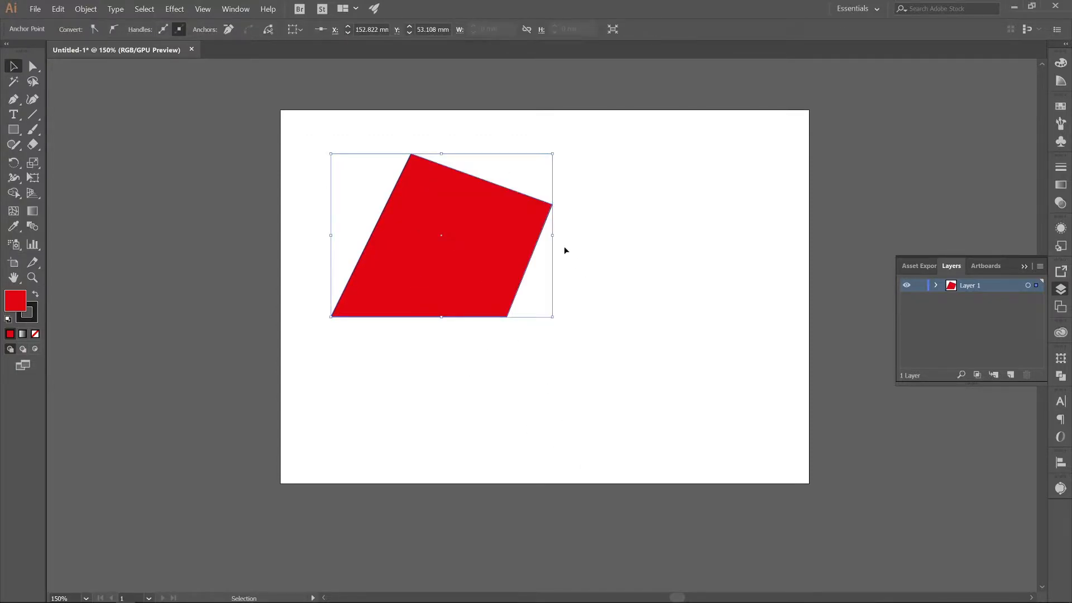
pyautogui.click(618, 230)
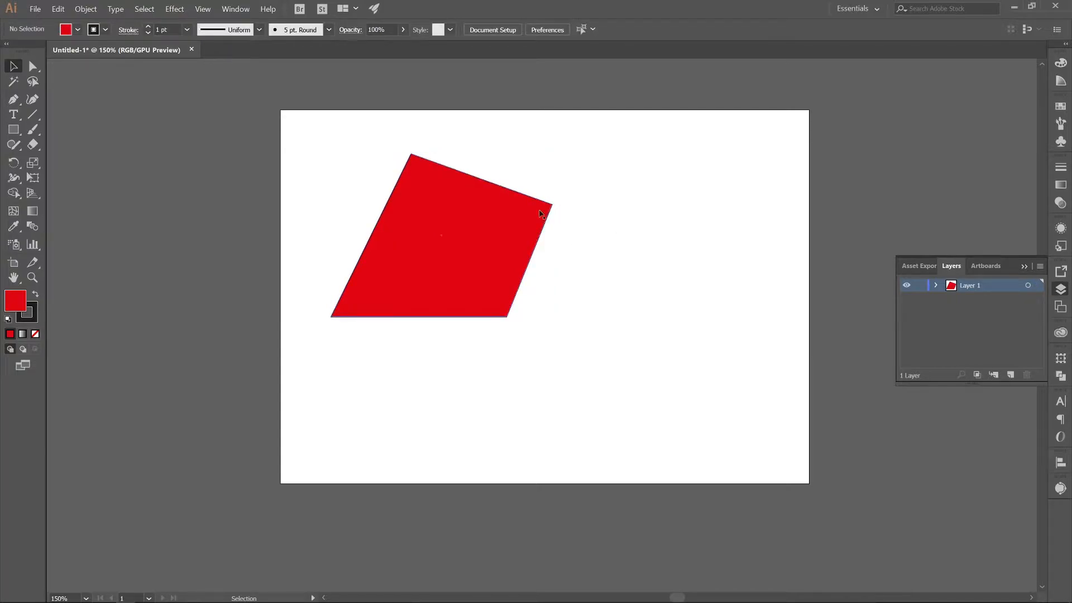
# Step: Convert the quadrilateral's upper-right anchor point to smooth, back to a corner, and to smooth again
pyautogui.click(33, 66)
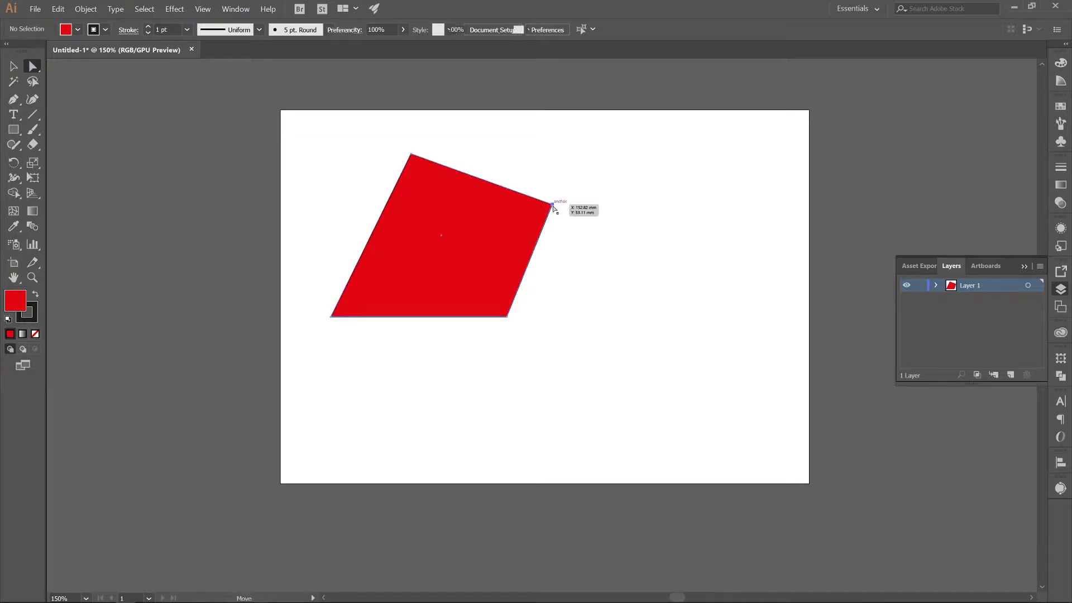
pyautogui.click(553, 208)
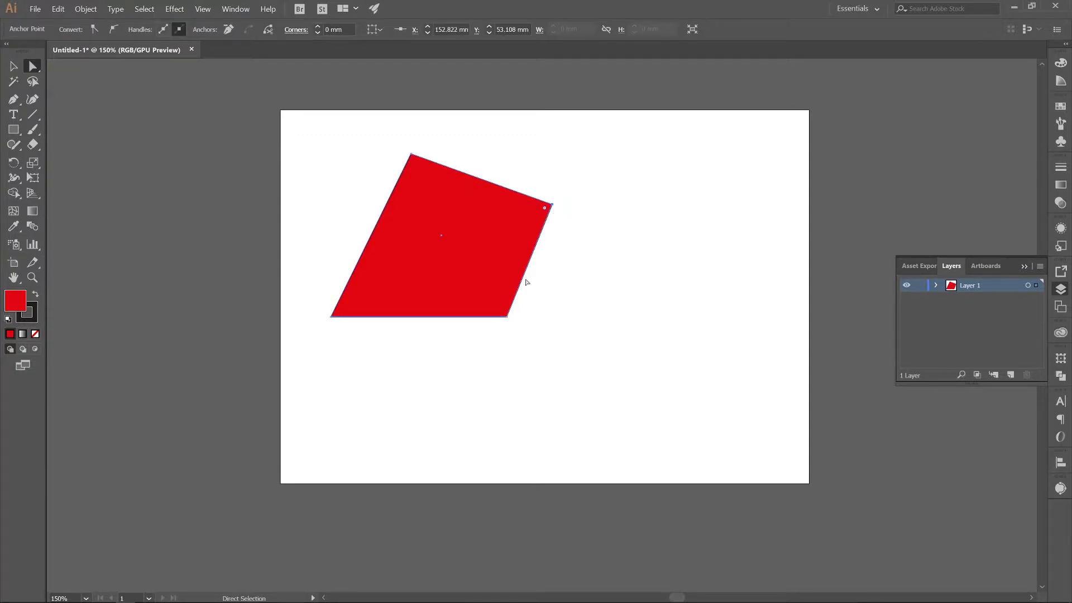
pyautogui.click(114, 29)
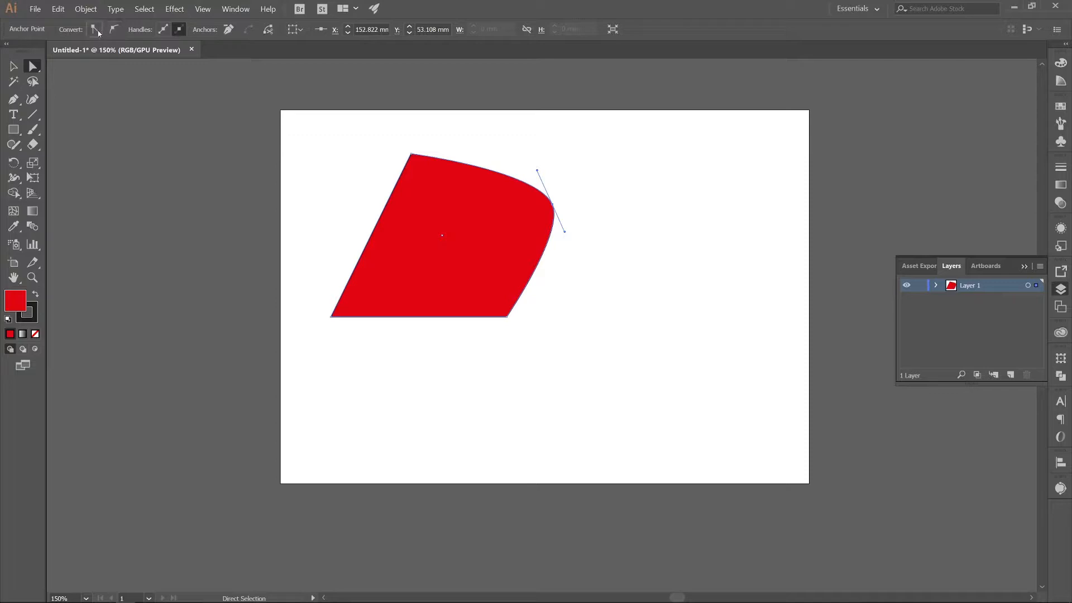
pyautogui.click(95, 30)
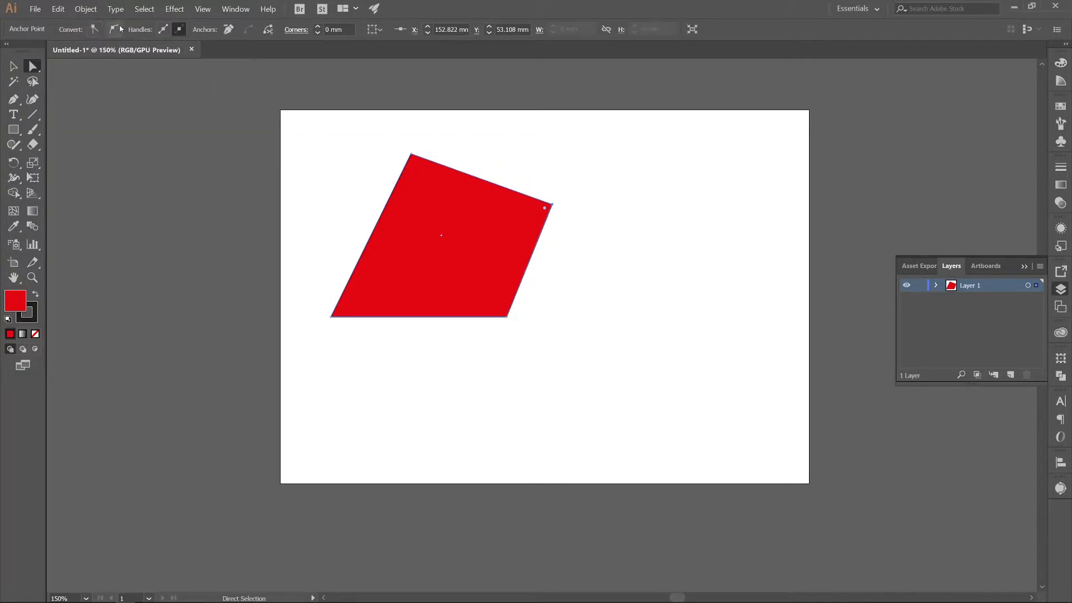
pyautogui.click(116, 31)
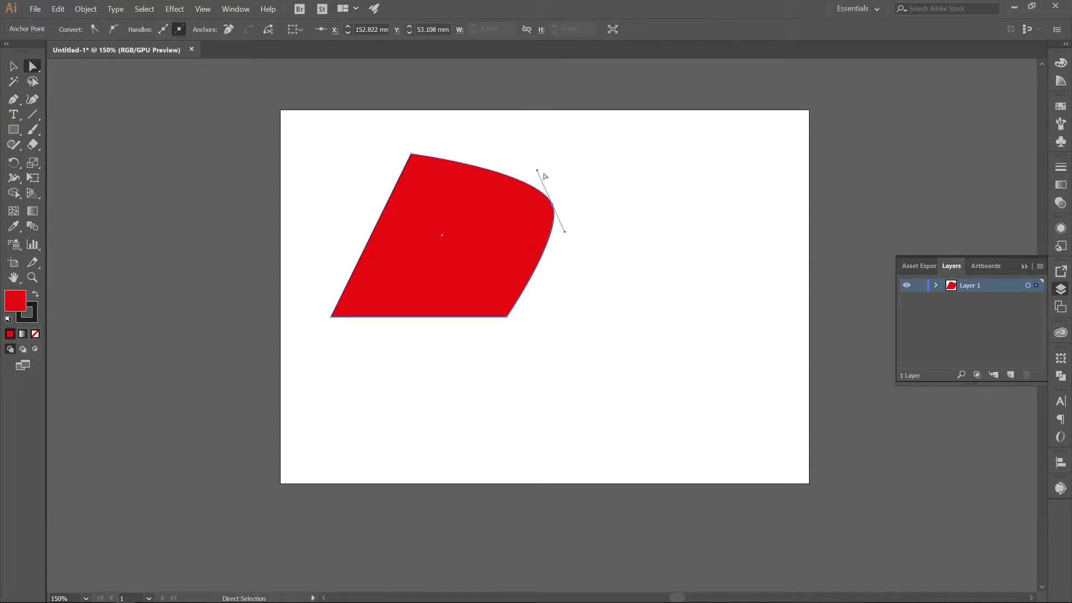
# Step: Lengthen and angle the smooth anchor's handles and move the anchor to about X 168 mm, Y 51 mm, for a fuller curve
pyautogui.moveTo(537, 170); pyautogui.dragTo(496, 134)
pyautogui.moveTo(573, 225); pyautogui.dragTo(584, 291)
pyautogui.moveTo(554, 206); pyautogui.dragTo(580, 203)
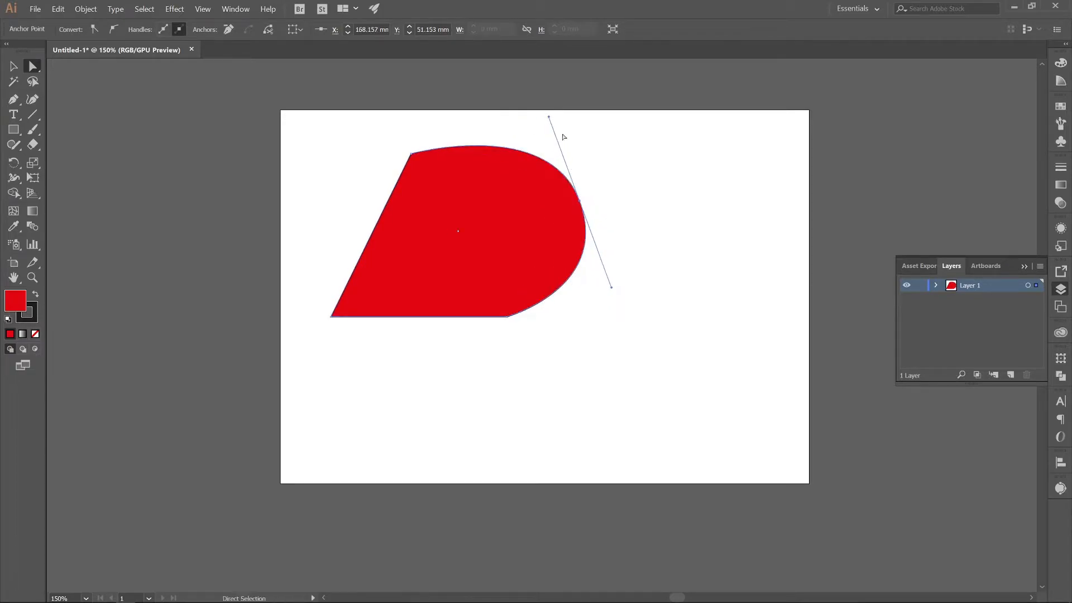
pyautogui.moveTo(550, 115); pyautogui.dragTo(533, 128)
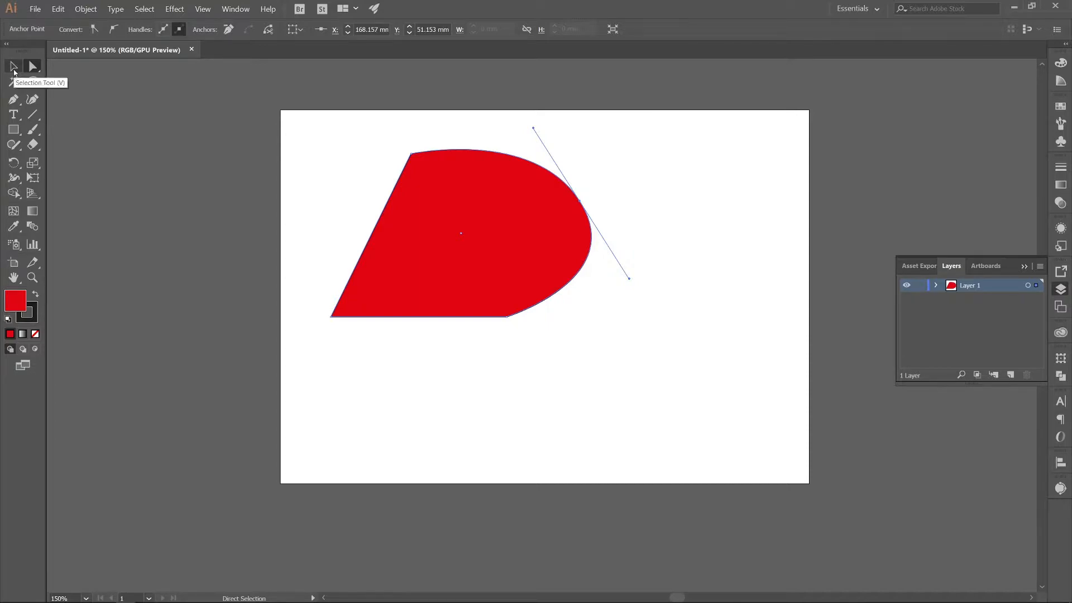
# Step: Resize the whole curved shape to about 130 × 102 mm and reposition it in the artboard's upper-left area
pyautogui.click(14, 68)
pyautogui.click(537, 363)
pyautogui.click(525, 215)
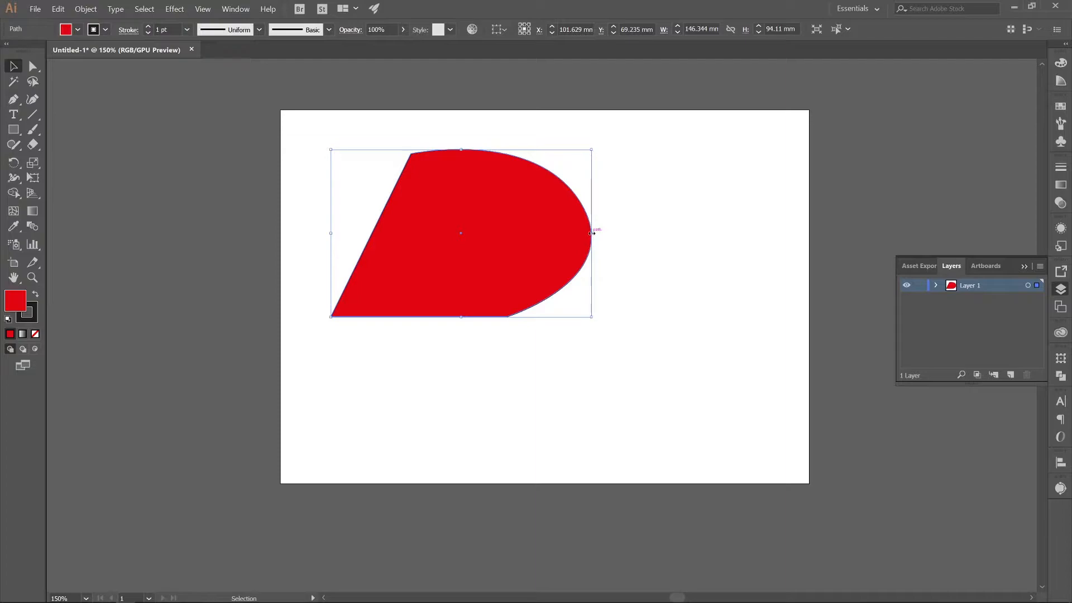
pyautogui.moveTo(591, 232); pyautogui.dragTo(573, 231)
pyautogui.moveTo(495, 206); pyautogui.dragTo(475, 194)
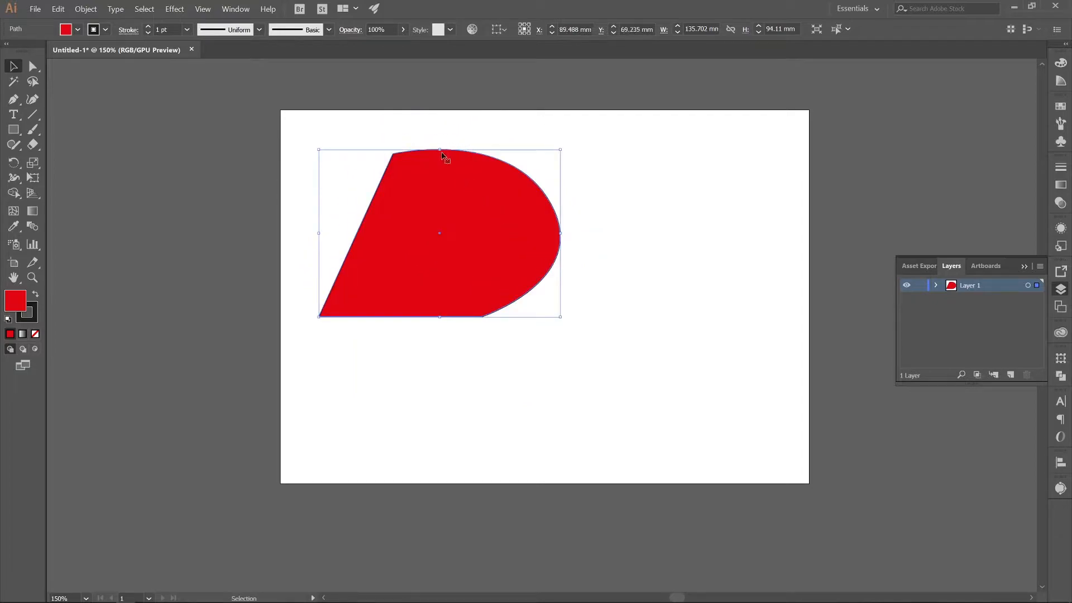
pyautogui.moveTo(315, 152)
pyautogui.mouseDown()
pyautogui.moveTo(366, 167)
pyautogui.moveTo(354, 149)
pyautogui.moveTo(364, 158)
pyautogui.moveTo(317, 145)
pyautogui.moveTo(328, 136)
pyautogui.moveTo(307, 139)
pyautogui.moveTo(329, 135)
pyautogui.mouseUp()
pyautogui.moveTo(517, 223); pyautogui.dragTo(501, 243)
pyautogui.click(653, 272)
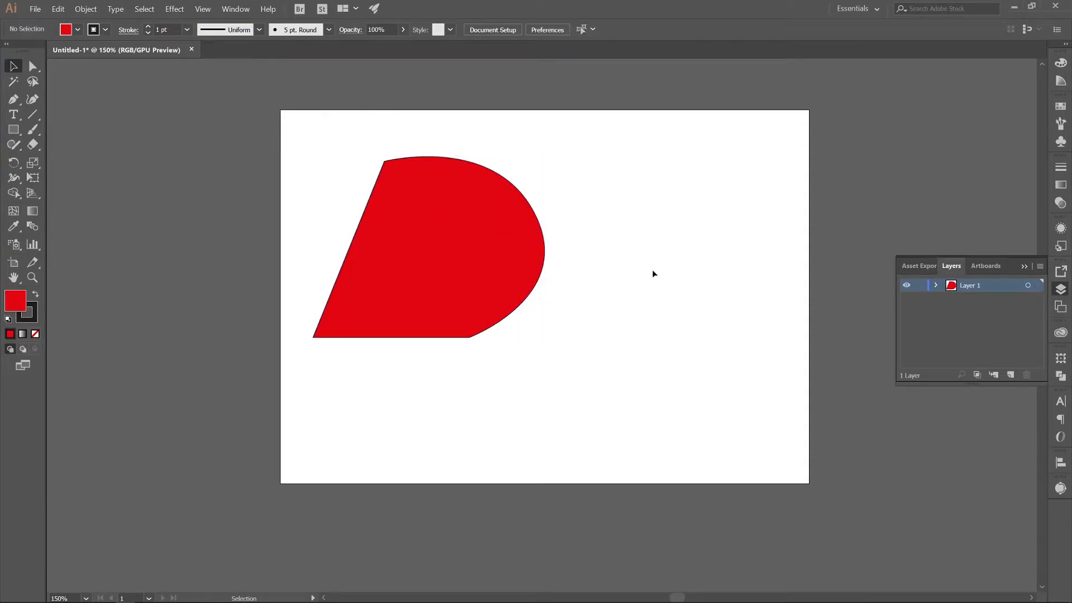
# Step: Give the curved red shape a dark blue stroke with a weight of 10 pt
pyautogui.click(443, 222)
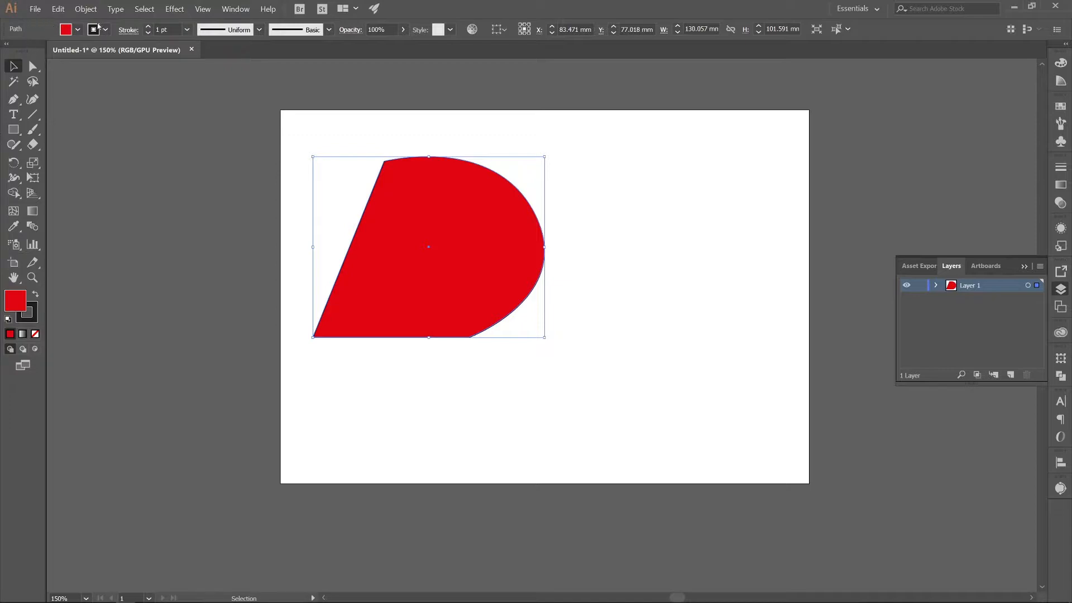
pyautogui.click(78, 31)
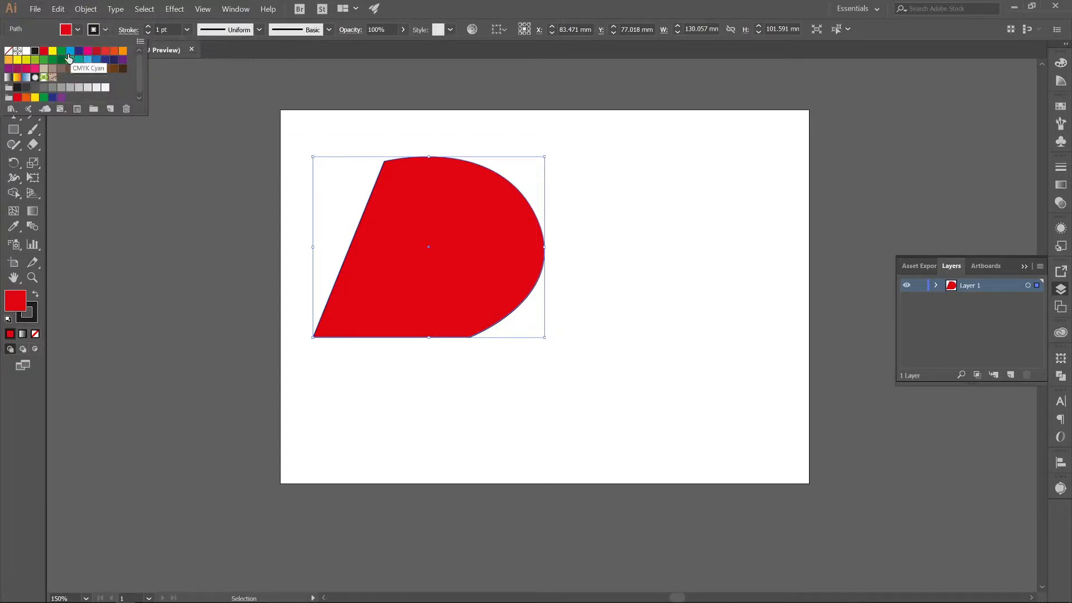
pyautogui.keyDown('shift'); pyautogui.click(78, 52); pyautogui.keyUp('shift')
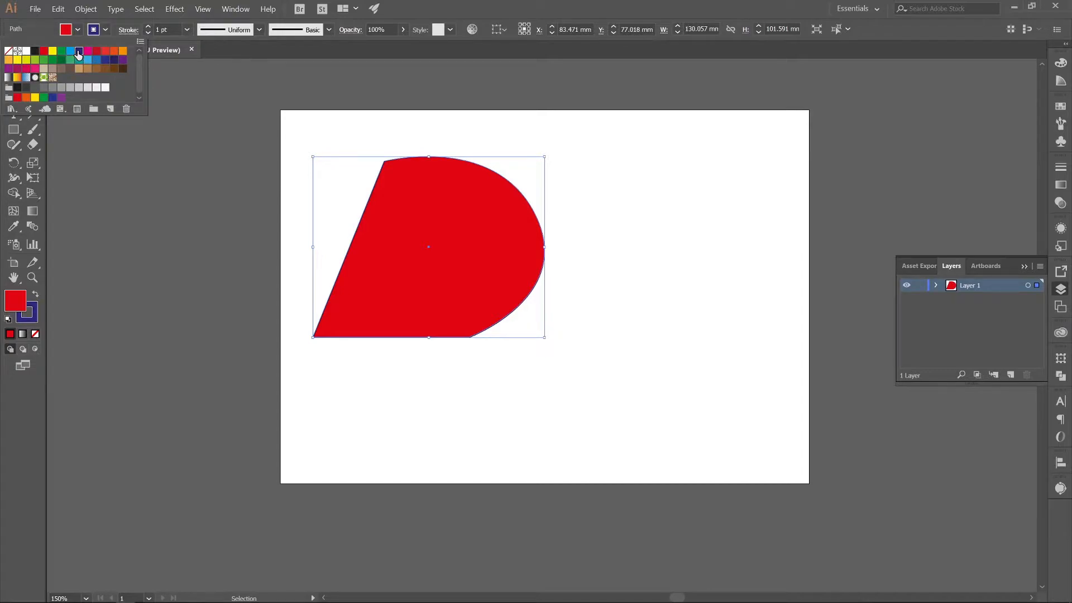
pyautogui.click(148, 27)
pyautogui.click(148, 27)
pyautogui.click(148, 27)
pyautogui.click(148, 28)
pyautogui.click(147, 28)
pyautogui.click(148, 27)
pyautogui.click(148, 27)
pyautogui.click(148, 27)
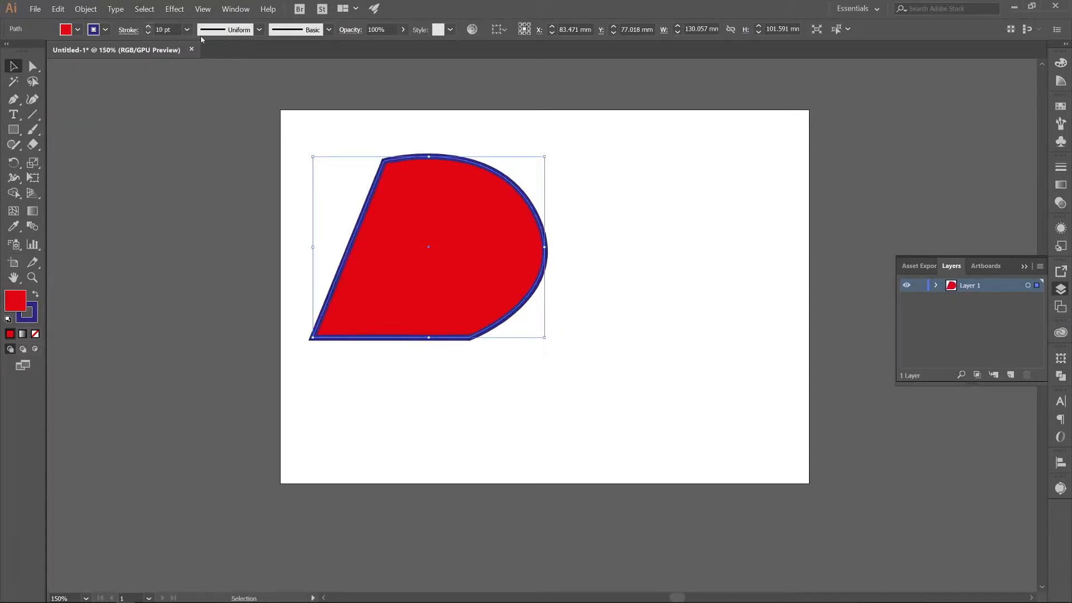
# Step: Apply the triangular tapered width profile to the stroke, look at the brush definitions, and undo the profile change
pyautogui.click(259, 30)
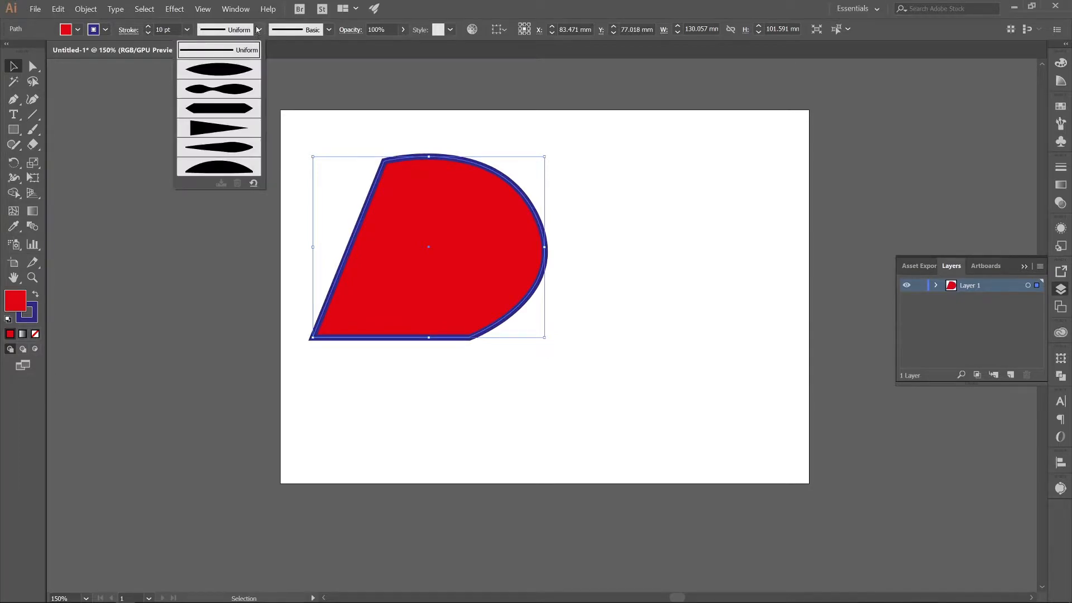
pyautogui.click(224, 127)
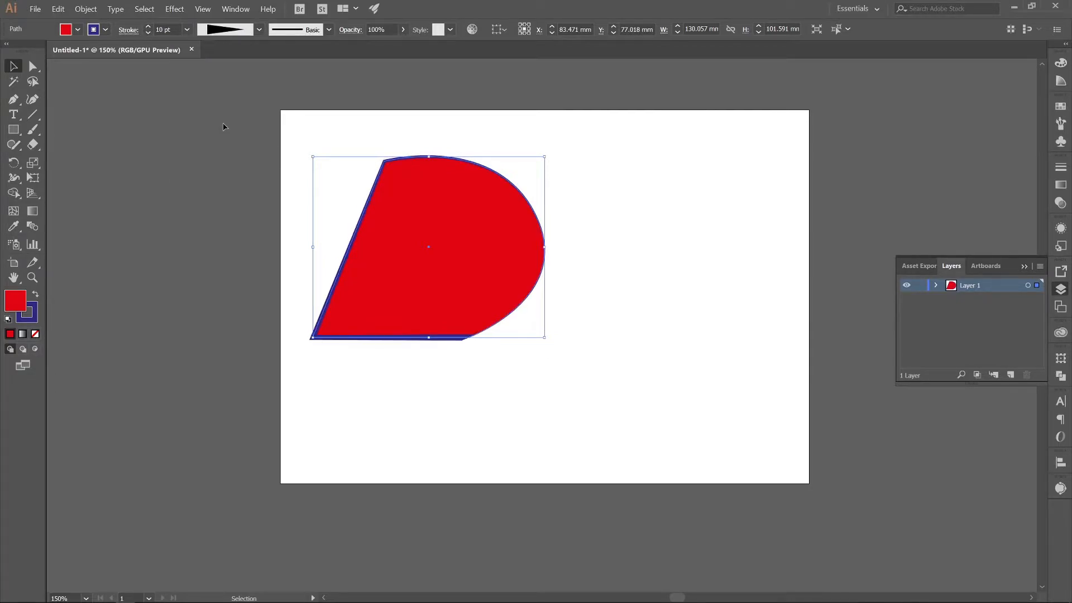
pyautogui.click(316, 31)
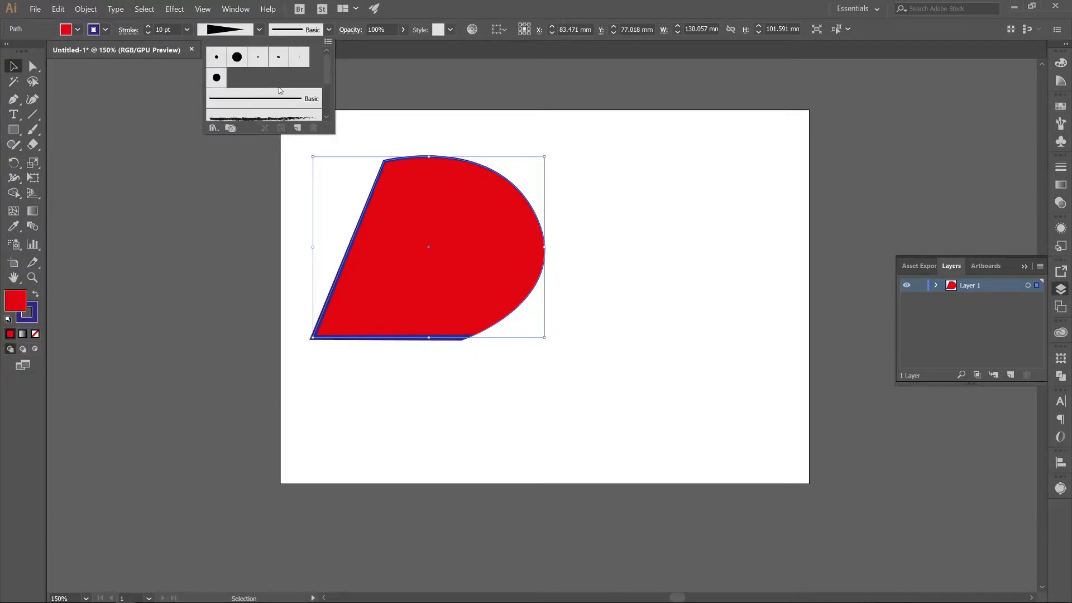
pyautogui.click(329, 30)
pyautogui.hotkey('ctrl', 'z')
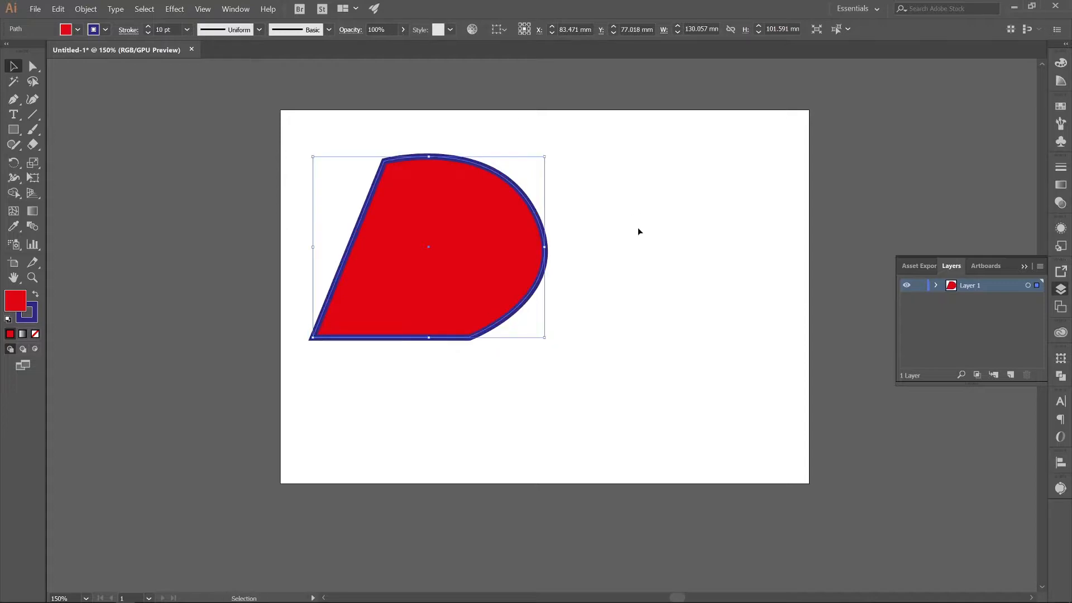
# Step: Move the red curved shape to the artboard's upper-right area, at about X 199 mm, Y 59 mm, and deselect it
pyautogui.click(652, 215)
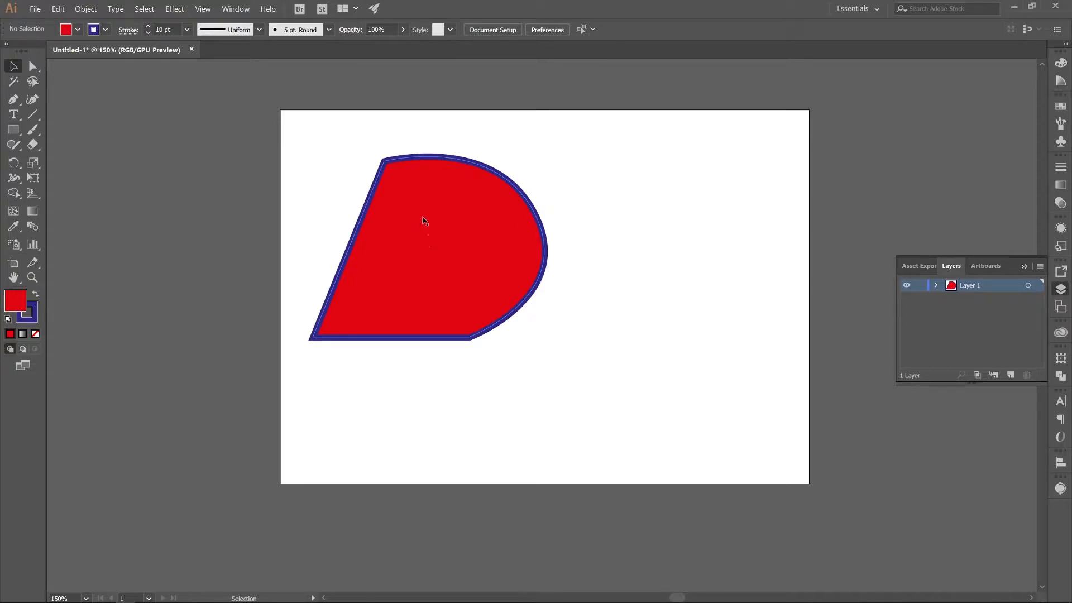
pyautogui.moveTo(444, 217); pyautogui.dragTo(484, 214)
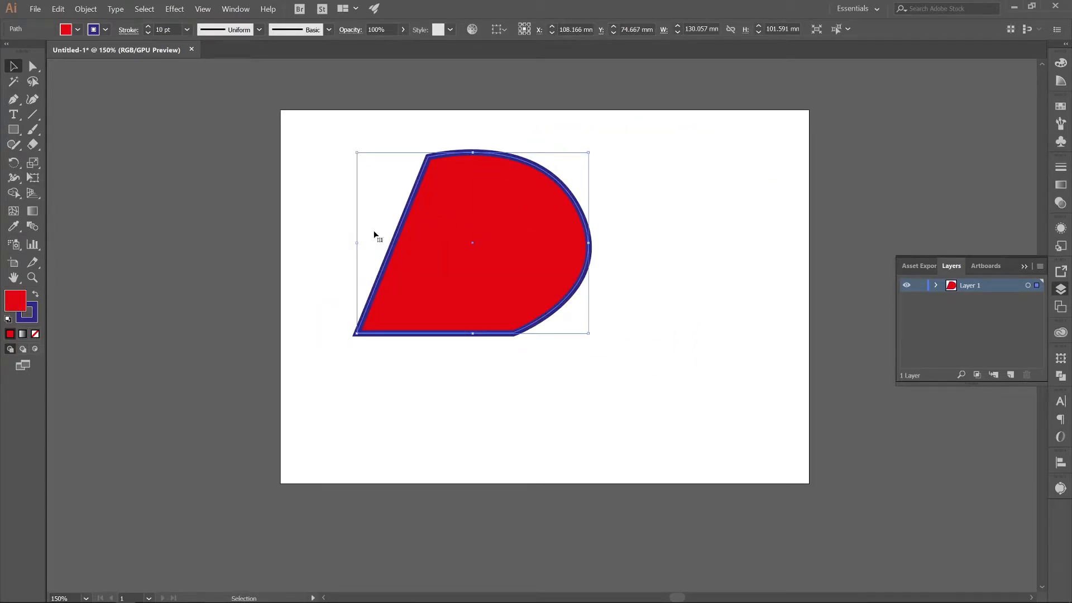
pyautogui.moveTo(474, 230); pyautogui.dragTo(638, 194)
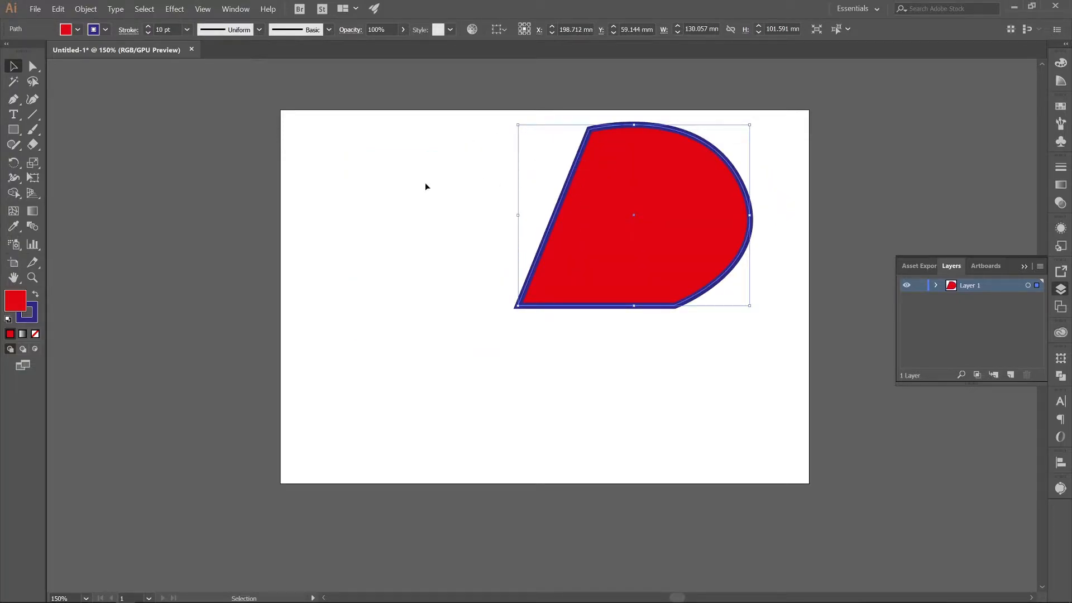
pyautogui.click(425, 185)
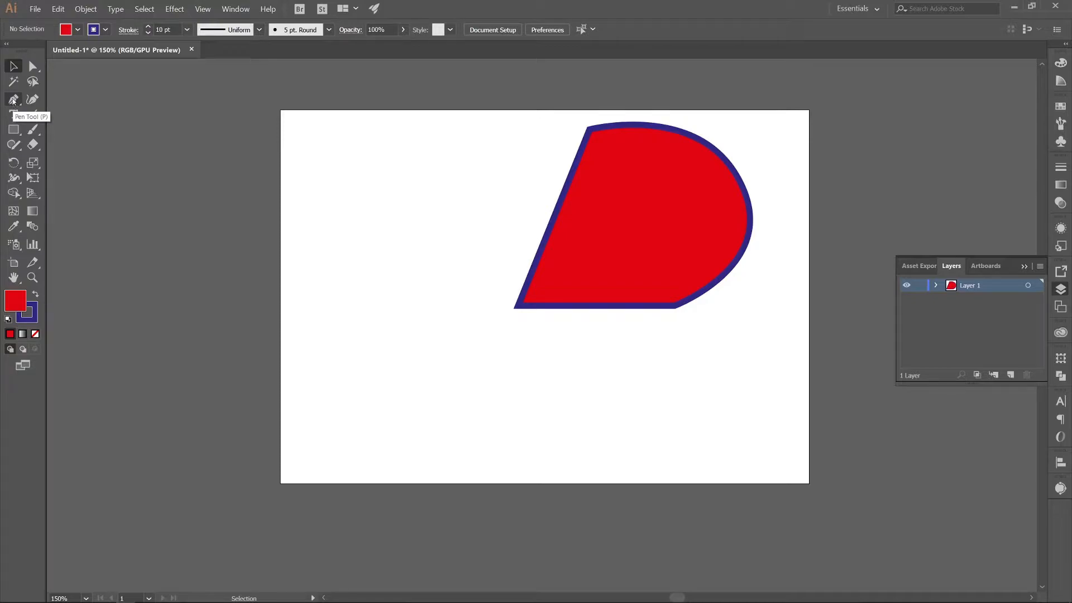
# Step: Draw an open nine-anchor zigzag of straight Pen tool segments, about 194 × 149 mm, from the artboard's upper left down past its center
pyautogui.click(13, 99)
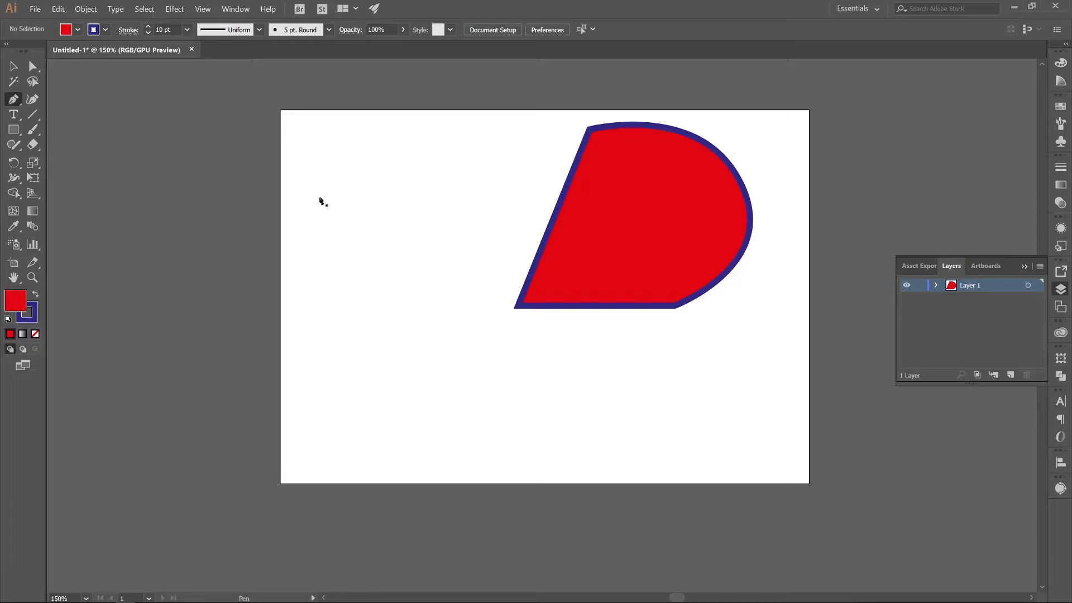
pyautogui.click(344, 137)
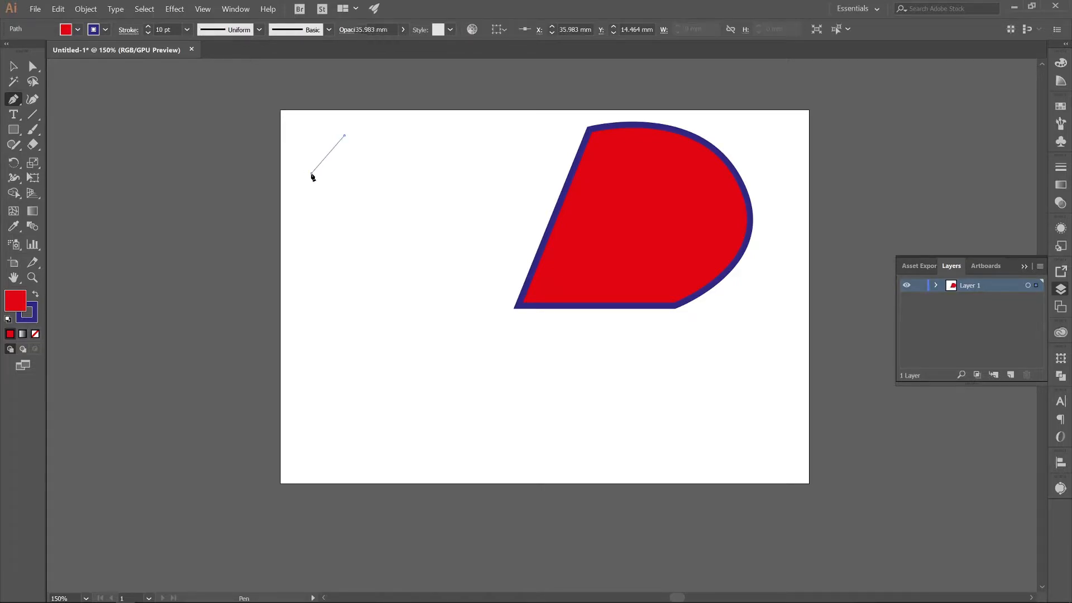
pyautogui.click(311, 173)
pyautogui.click(405, 185)
pyautogui.click(341, 248)
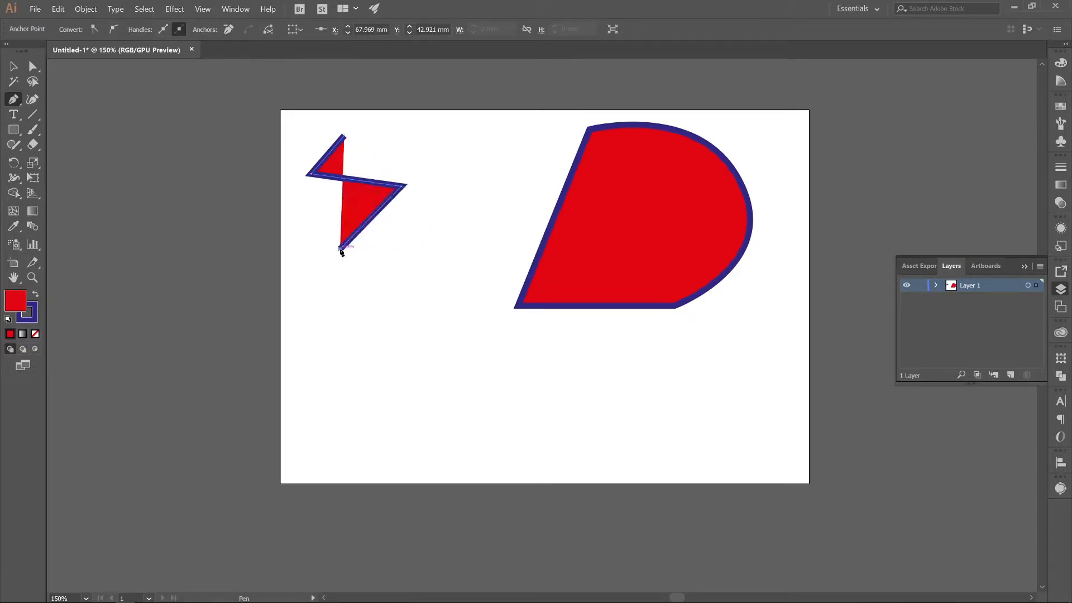
pyautogui.click(453, 309)
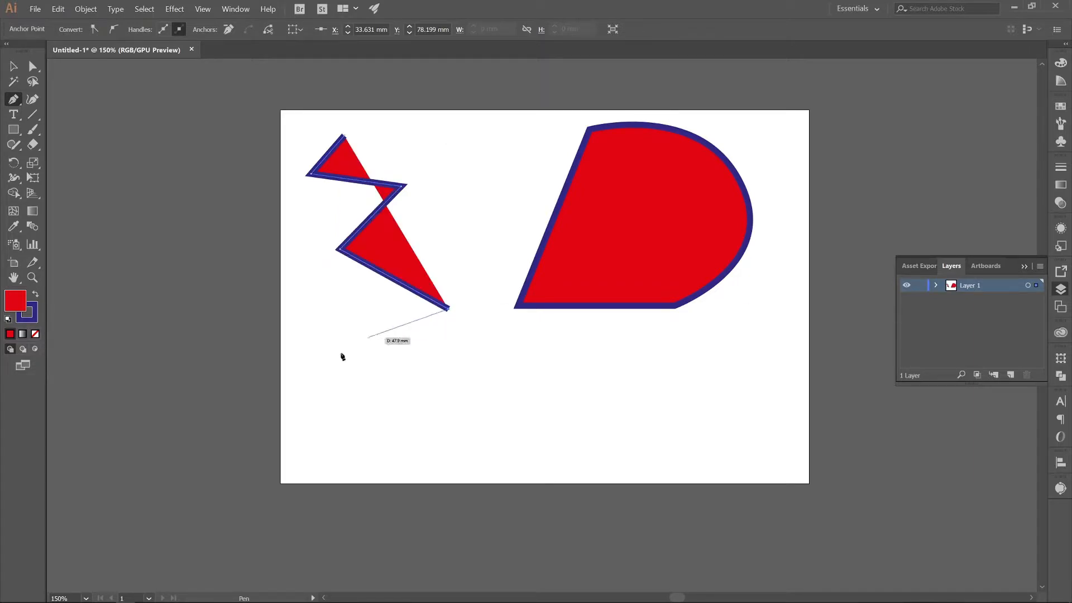
pyautogui.click(367, 355)
pyautogui.click(545, 376)
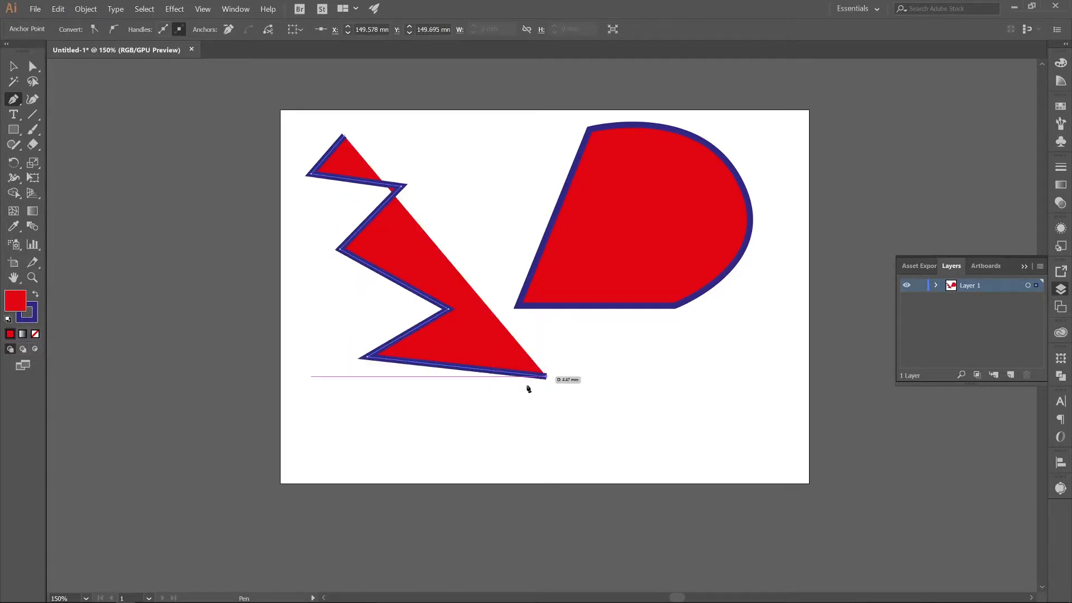
pyautogui.click(380, 401)
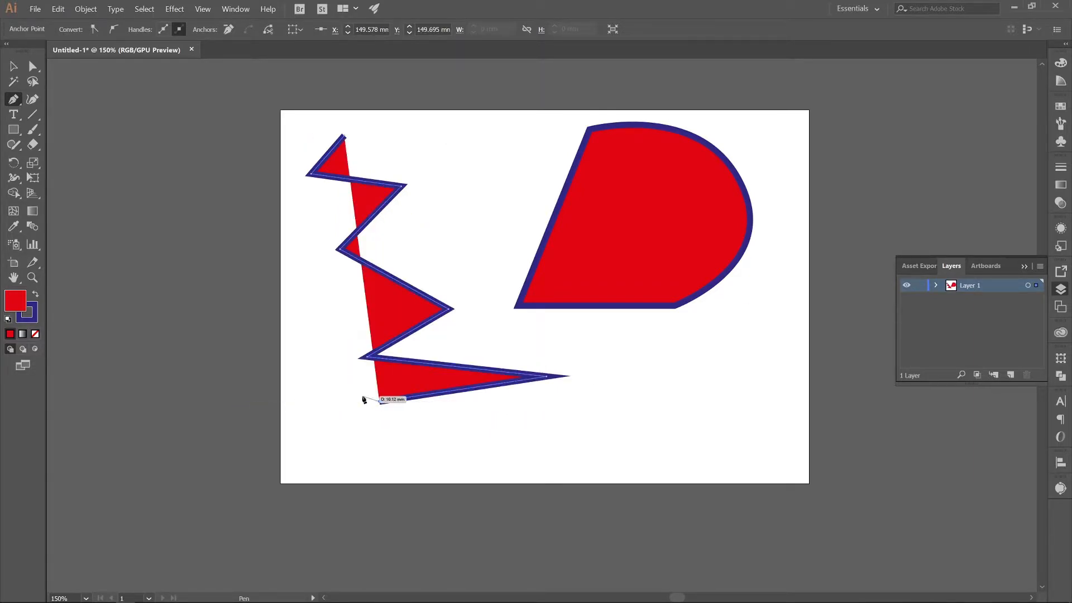
pyautogui.click(656, 382)
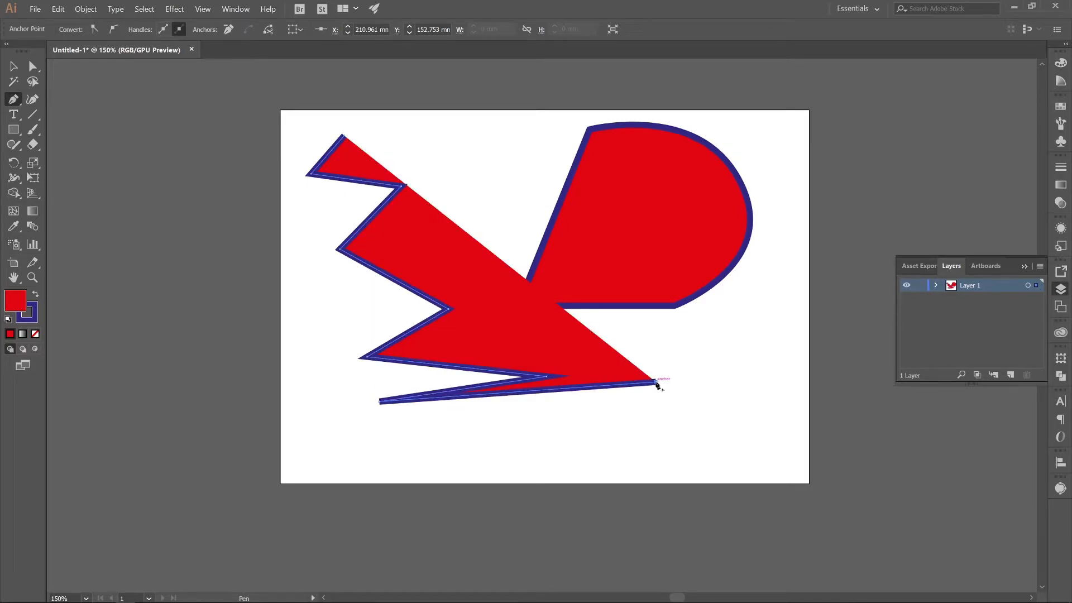
# Step: Set the zigzag path's fill to None and delete the path
pyautogui.click(14, 66)
pyautogui.moveTo(485, 177); pyautogui.dragTo(112, 106)
pyautogui.click(69, 32)
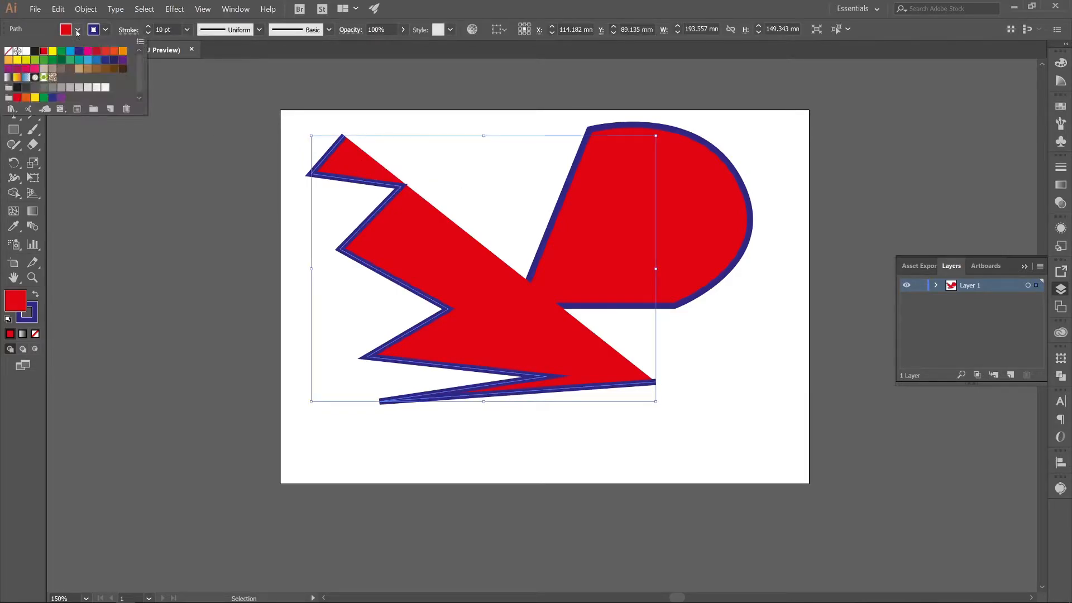
pyautogui.click(9, 51)
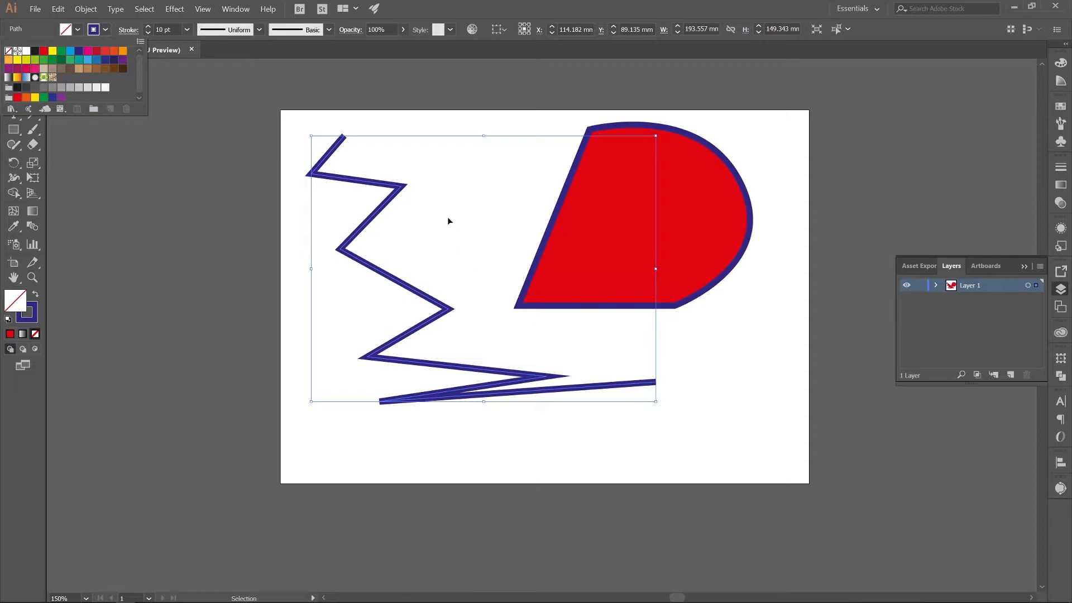
pyautogui.press('Escape')
pyautogui.moveTo(405, 304); pyautogui.dragTo(401, 341)
pyautogui.press('Delete')
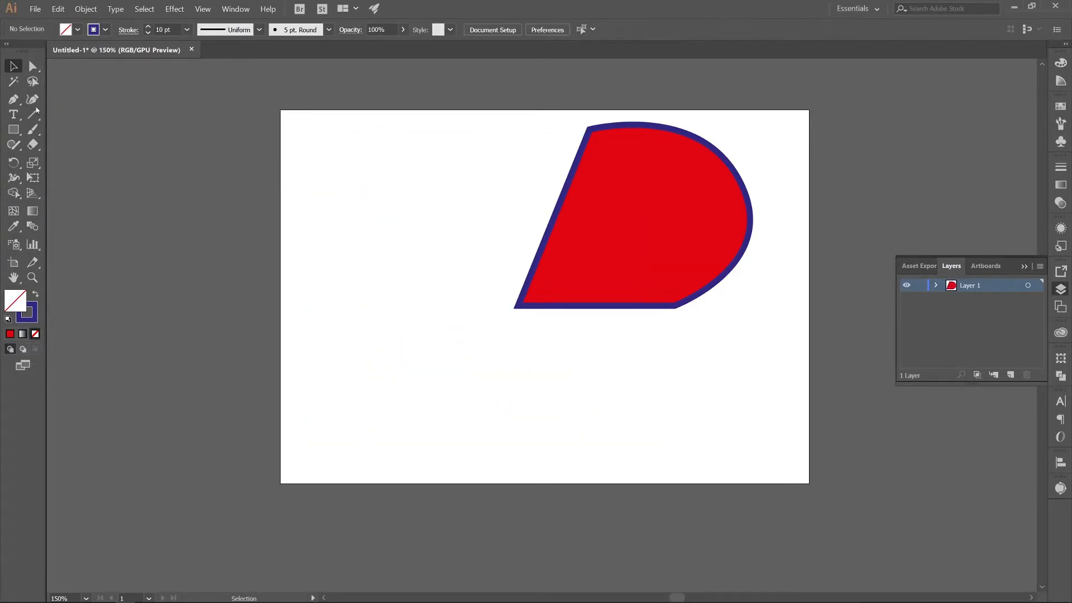
# Step: Draw an open, unfilled eight-anchor zigzag about 67 × 167 mm down the artboard's left side with the Pen tool
pyautogui.click(13, 99)
pyautogui.click(363, 134)
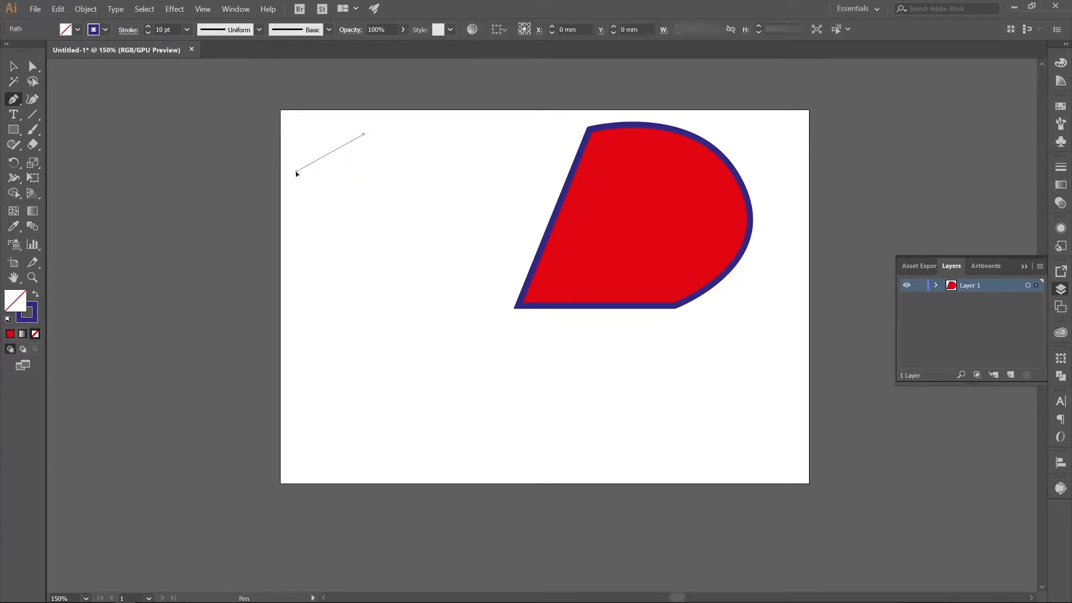
pyautogui.click(290, 172)
pyautogui.click(399, 210)
pyautogui.click(302, 235)
pyautogui.click(371, 282)
pyautogui.click(303, 338)
pyautogui.click(415, 381)
pyautogui.click(352, 431)
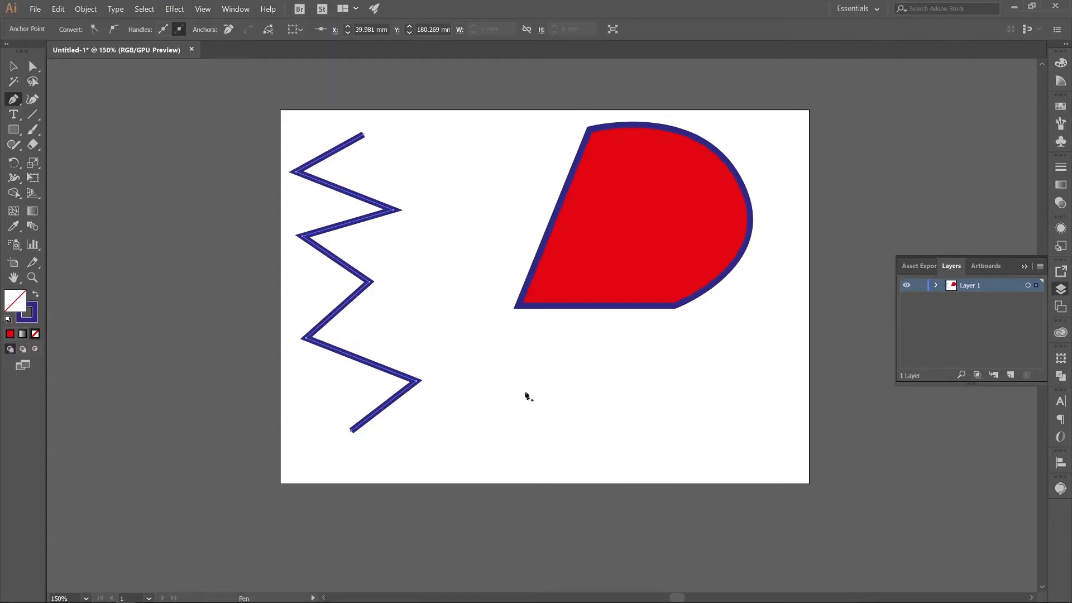
# Step: Draw an open, winding path with smooth Pen tool anchors between the zigzag and the red shape, looping below the shape
pyautogui.click(439, 132)
pyautogui.moveTo(509, 175); pyautogui.dragTo(516, 232)
pyautogui.moveTo(444, 252); pyautogui.dragTo(499, 333)
pyautogui.moveTo(612, 347); pyautogui.dragTo(619, 404)
pyautogui.moveTo(562, 425); pyautogui.dragTo(519, 443)
pyautogui.moveTo(465, 412); pyautogui.dragTo(402, 232)
pyautogui.moveTo(448, 186); pyautogui.dragTo(441, 161)
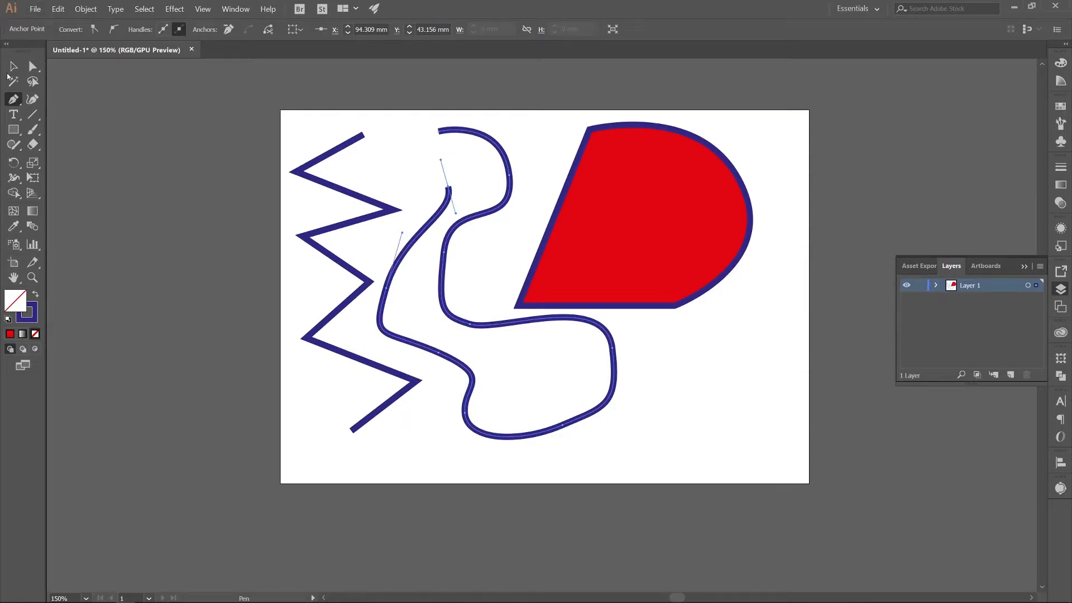
# Step: Delete the whole winding curved path
pyautogui.click(13, 66)
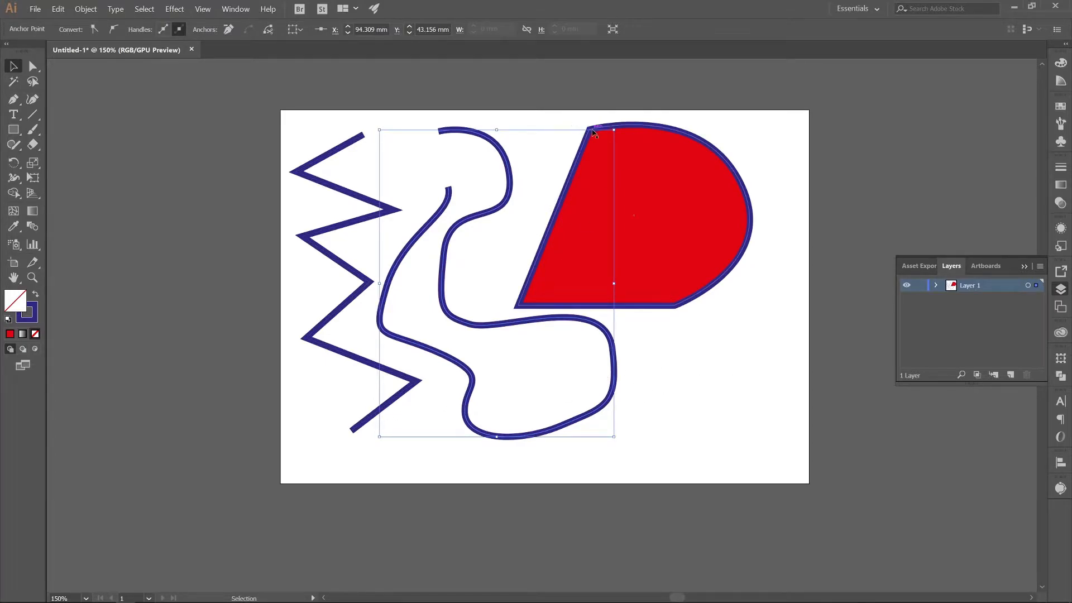
pyautogui.press('Delete')
pyautogui.moveTo(657, 387); pyautogui.dragTo(548, 359)
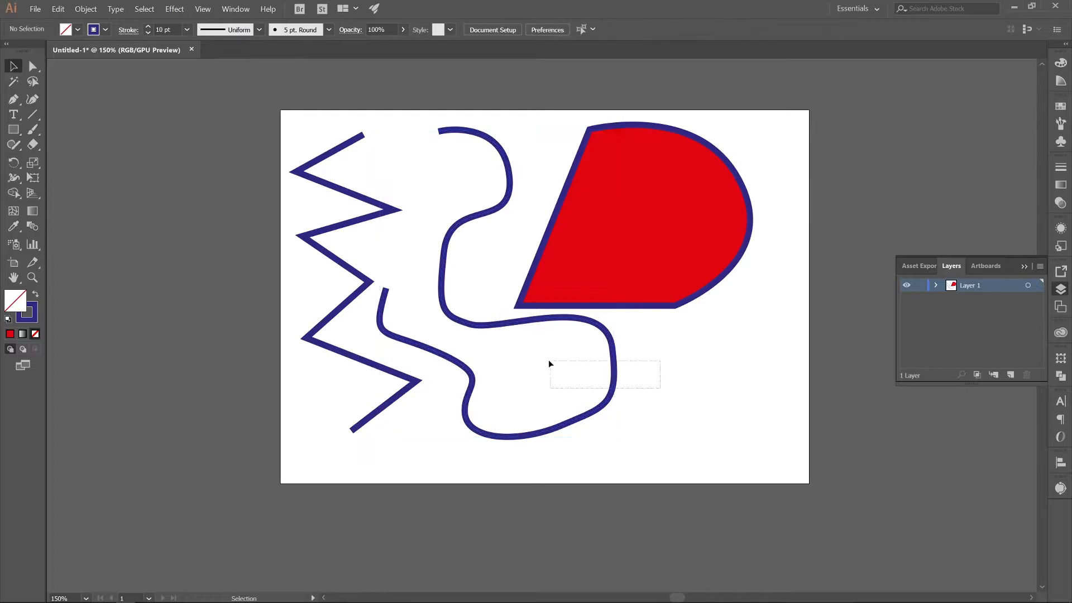
pyautogui.press('Delete')
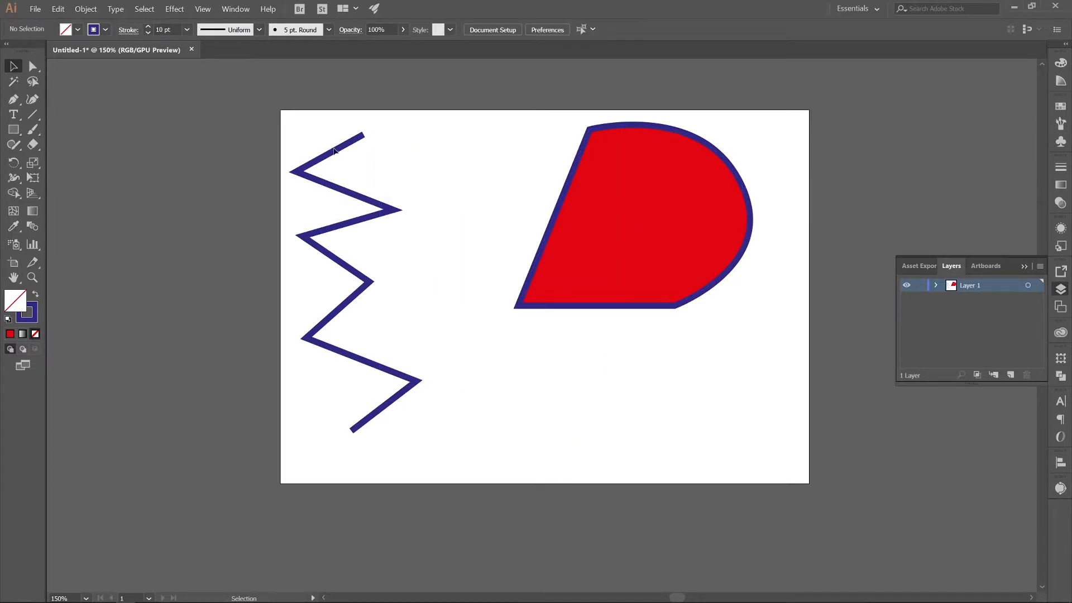
# Step: Move the zigzag path to about X 71 mm, Y 97 mm, keeping its height on the artboard, and reselect it
pyautogui.moveTo(333, 150); pyautogui.dragTo(384, 149)
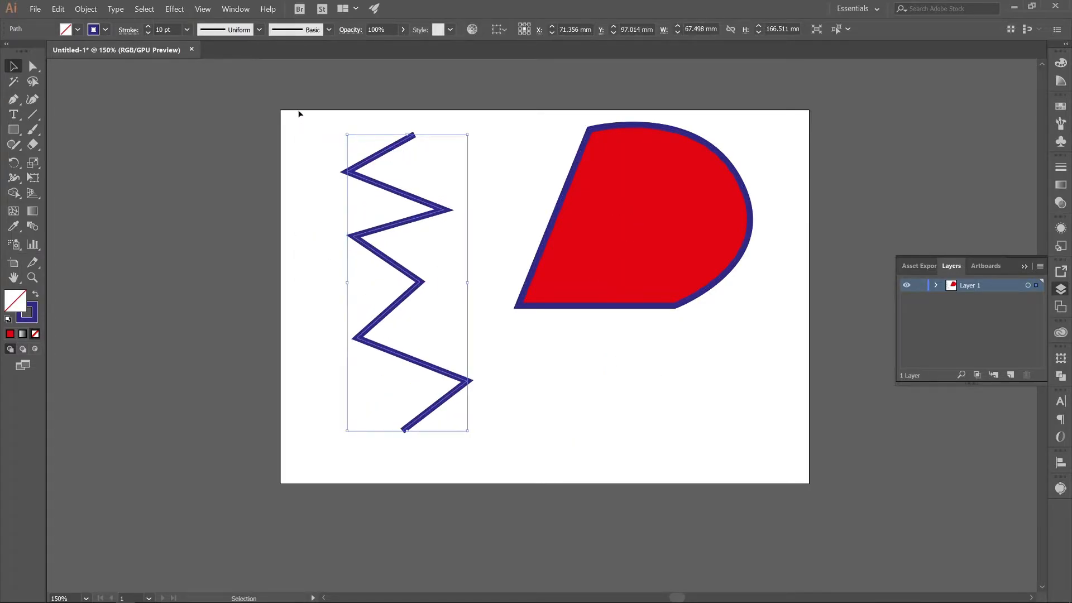
pyautogui.click(316, 166)
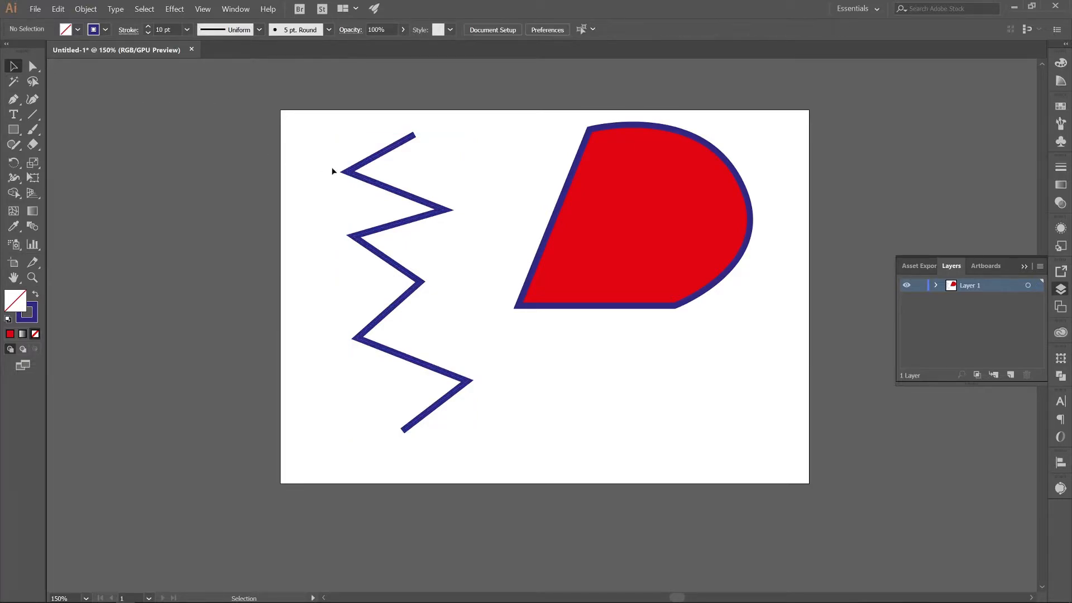
pyautogui.click(367, 163)
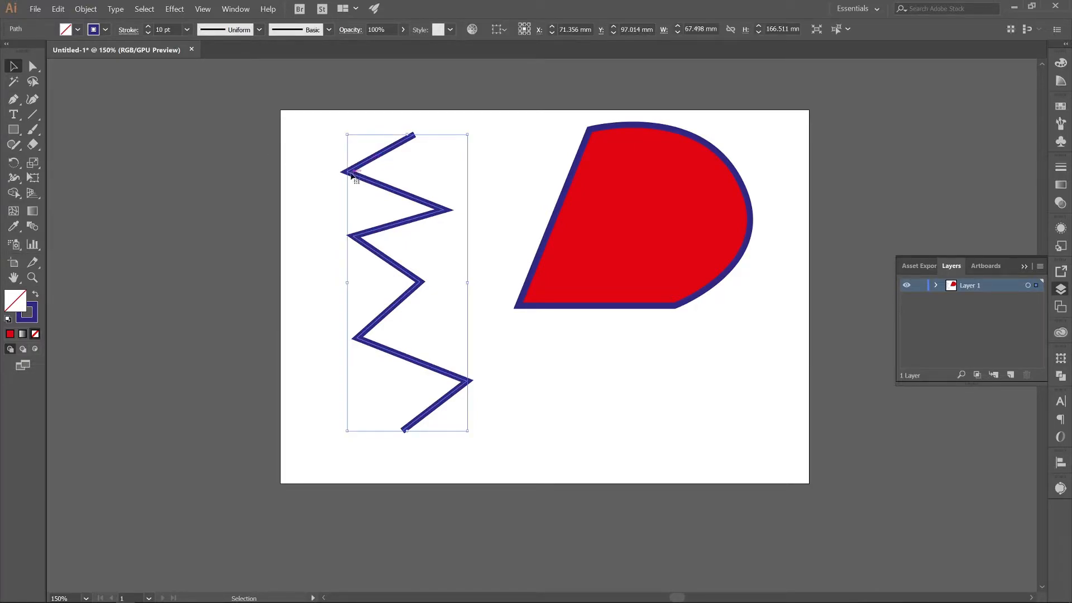
# Step: Select all of the zigzag's anchor points with Direct Selection and convert them to smooth points
pyautogui.click(32, 67)
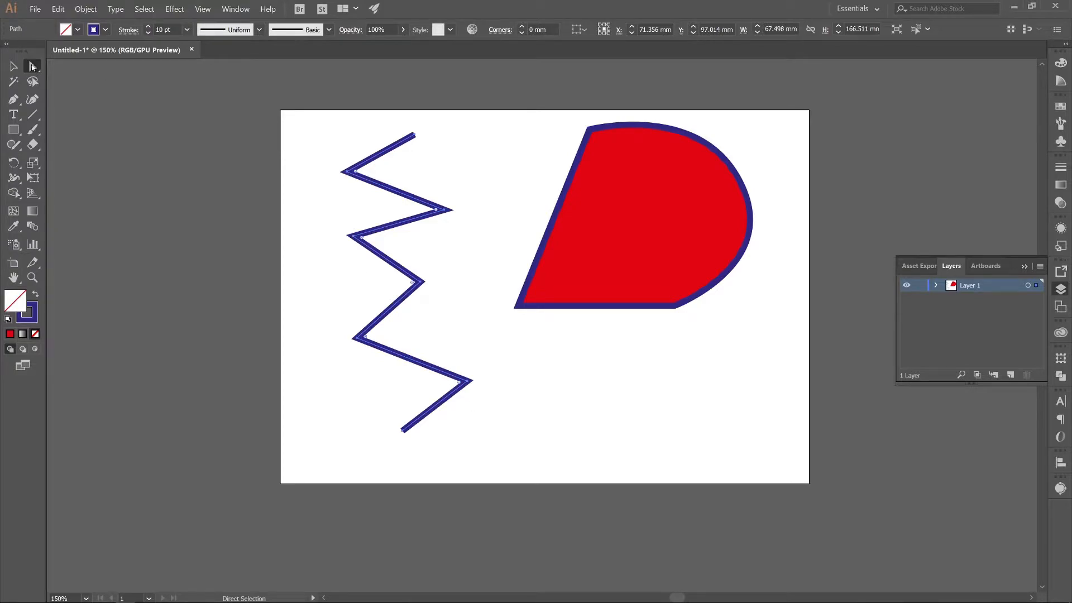
pyautogui.moveTo(474, 407); pyautogui.dragTo(274, 158)
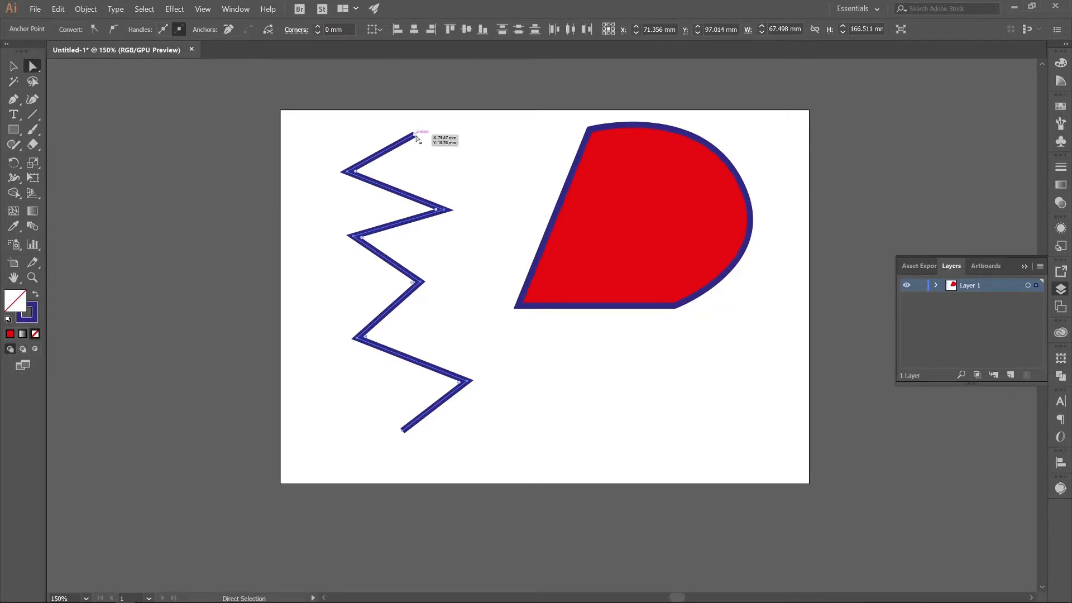
pyautogui.click(113, 30)
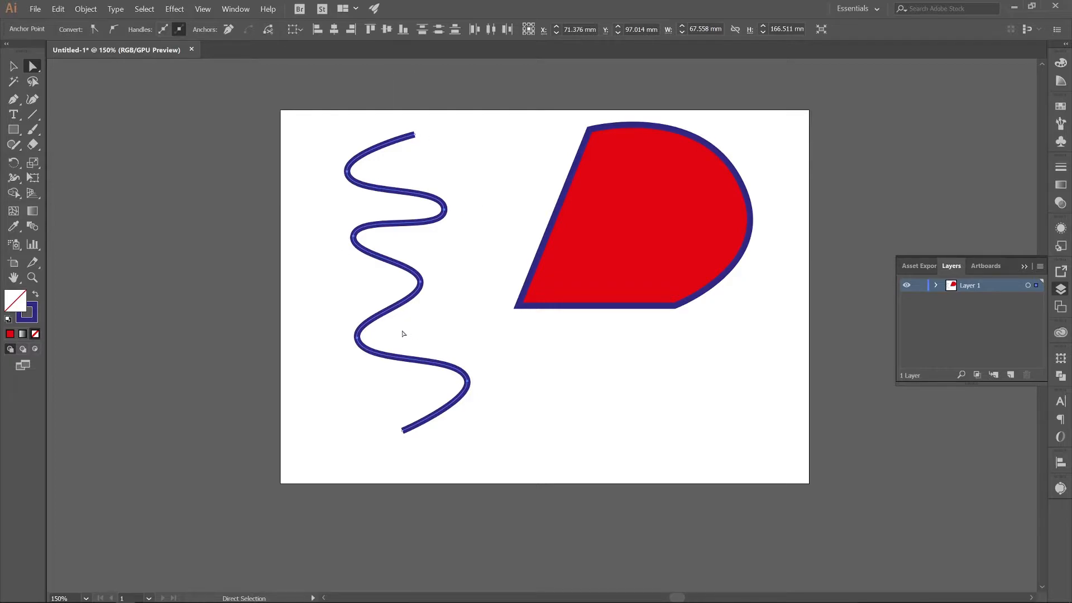
# Step: Delete the smoothed wavy path, leaving only the red shape
pyautogui.click(18, 61)
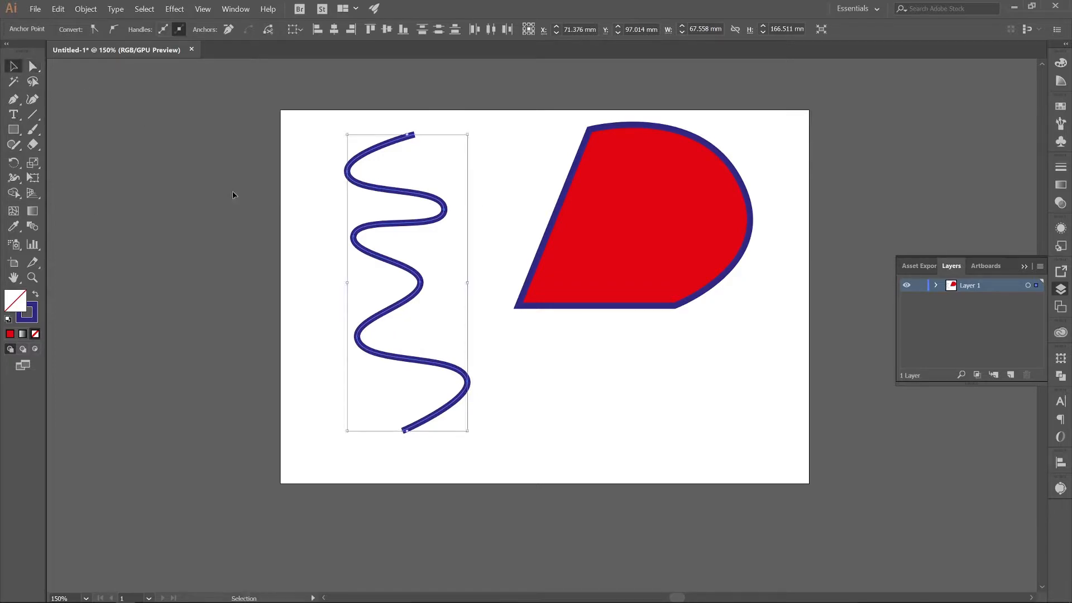
pyautogui.click(371, 193)
pyautogui.moveTo(373, 190); pyautogui.dragTo(301, 193)
pyautogui.press('Delete')
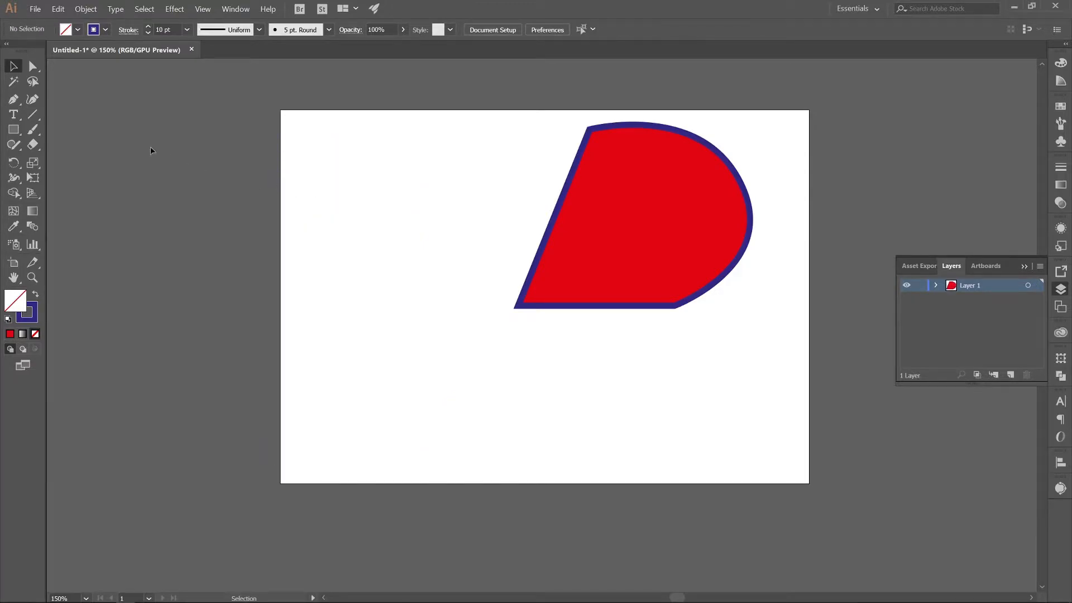
# Step: Draw an open eleven-anchor zigzag of straight Pen tool segments from the artboard's upper left, along the bottom, to below the red shape
pyautogui.click(14, 101)
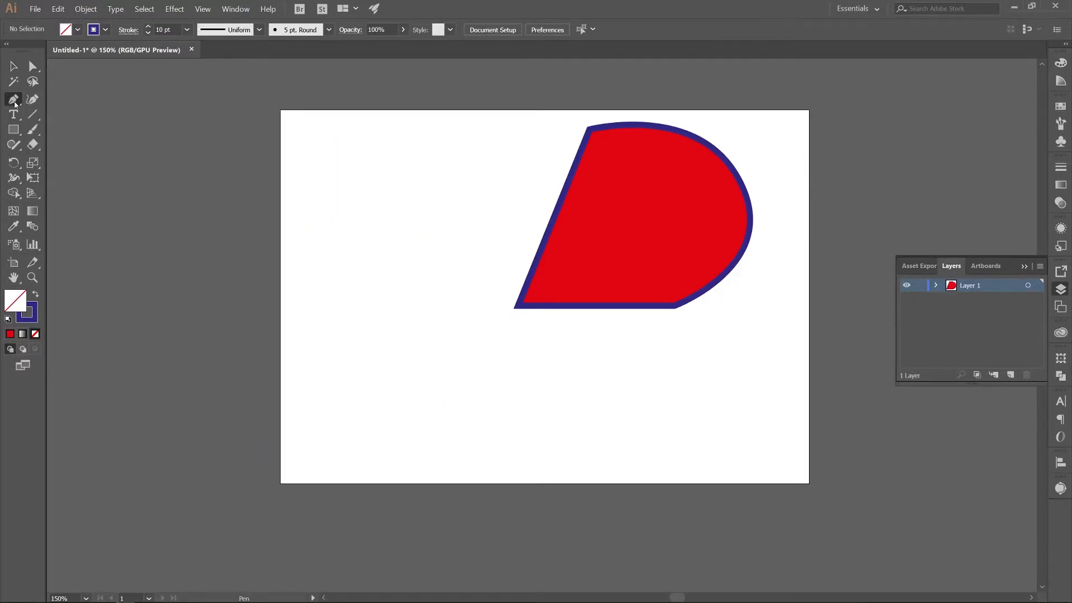
pyautogui.click(14, 101)
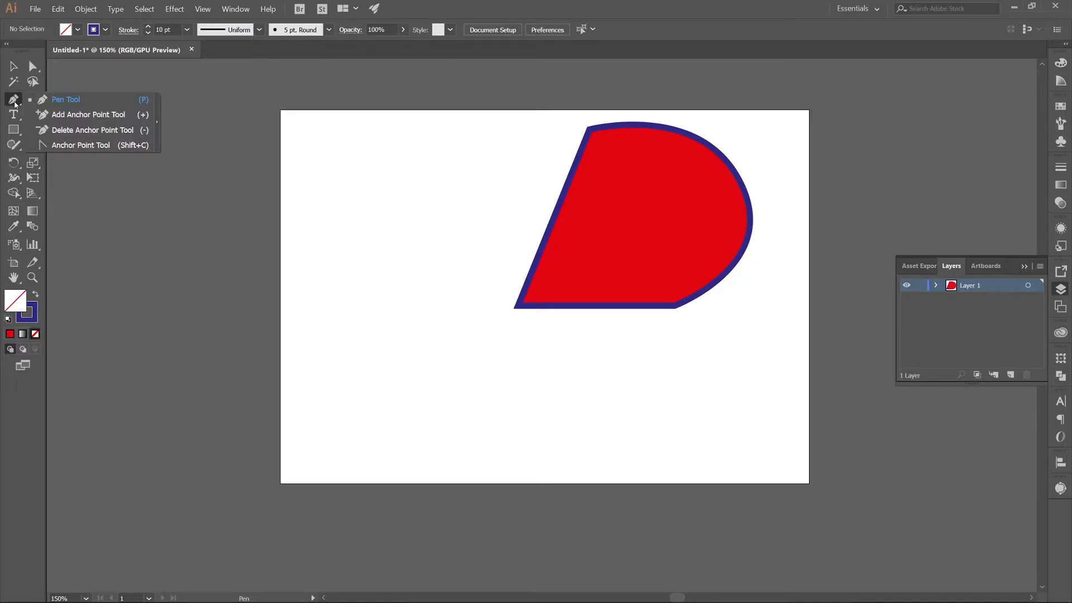
pyautogui.click(15, 101)
pyautogui.click(15, 99)
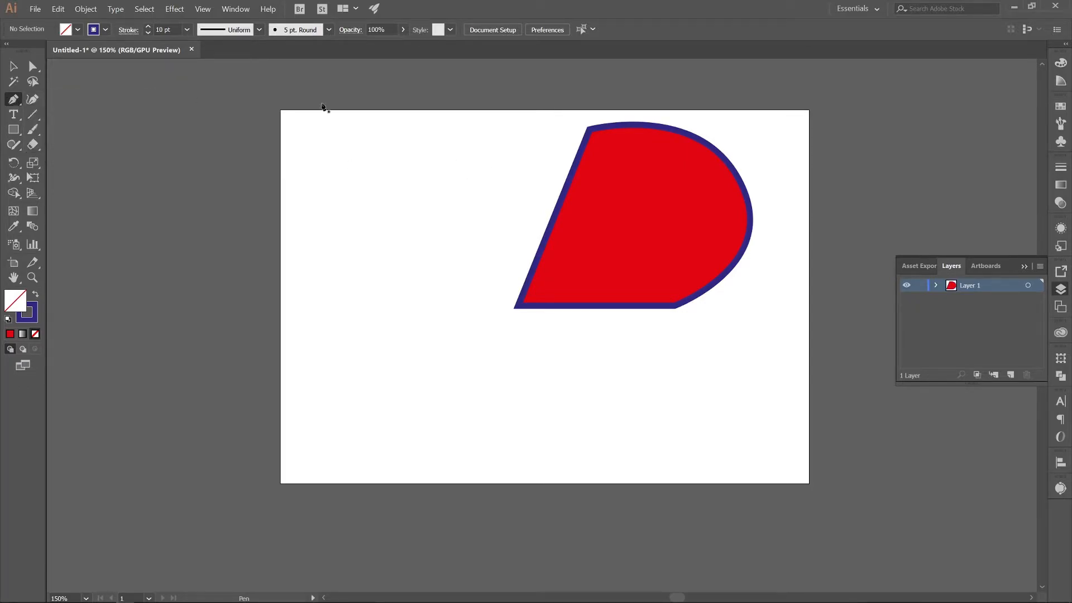
pyautogui.click(315, 143)
pyautogui.click(408, 179)
pyautogui.click(278, 241)
pyautogui.click(436, 264)
pyautogui.click(331, 338)
pyautogui.click(573, 362)
pyautogui.click(385, 431)
pyautogui.click(630, 430)
pyautogui.click(665, 338)
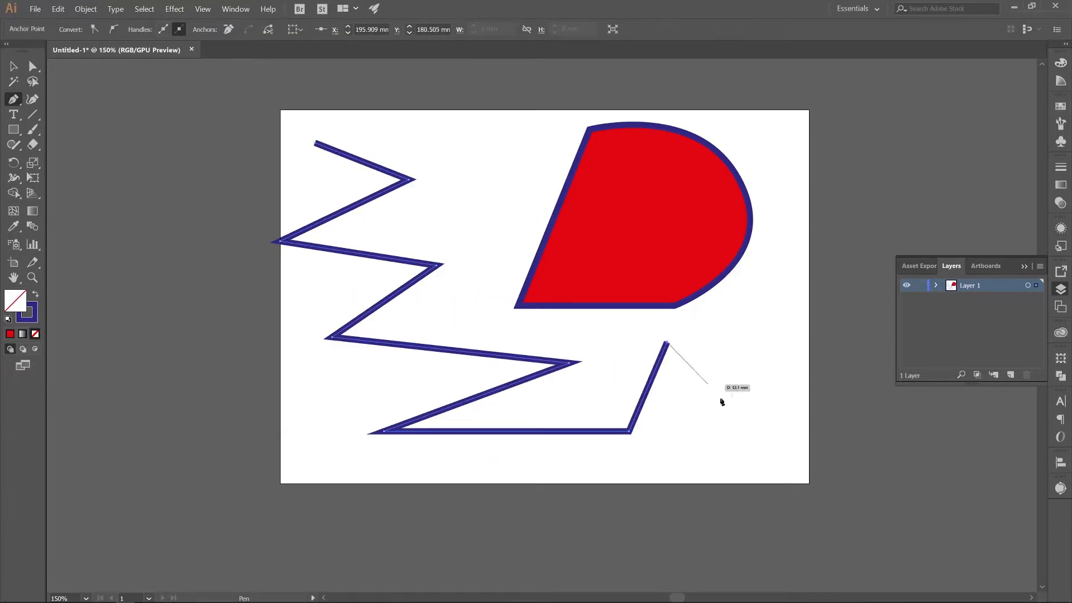
pyautogui.click(728, 409)
pyautogui.click(737, 346)
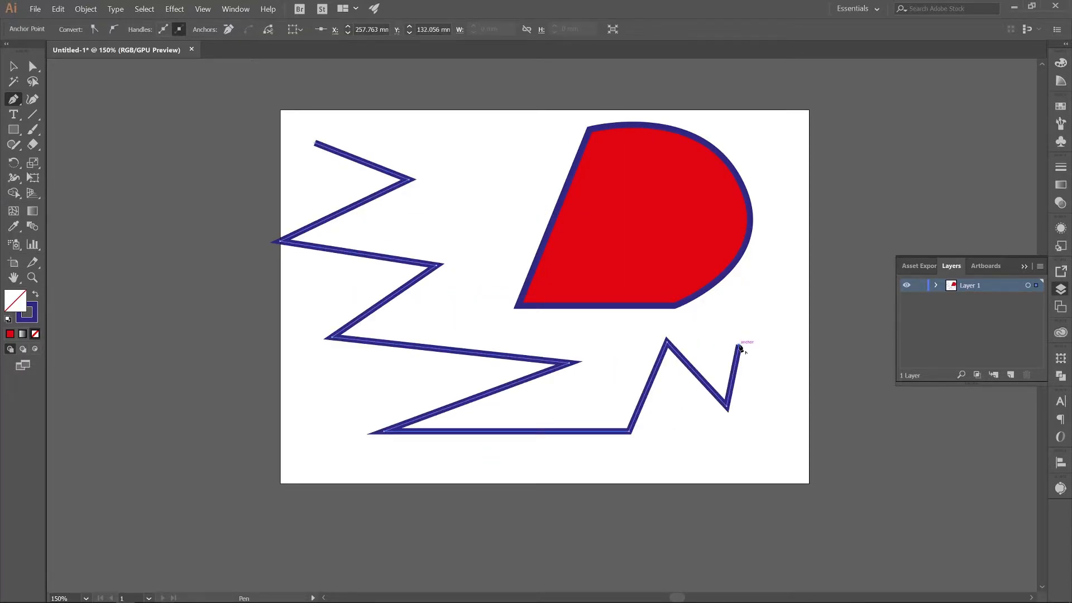
# Step: Add an anchor point to the zigzag's second and third segments, and pull the third segment's anchor down to about X 32 mm, Y 102 mm
pyautogui.click(11, 103)
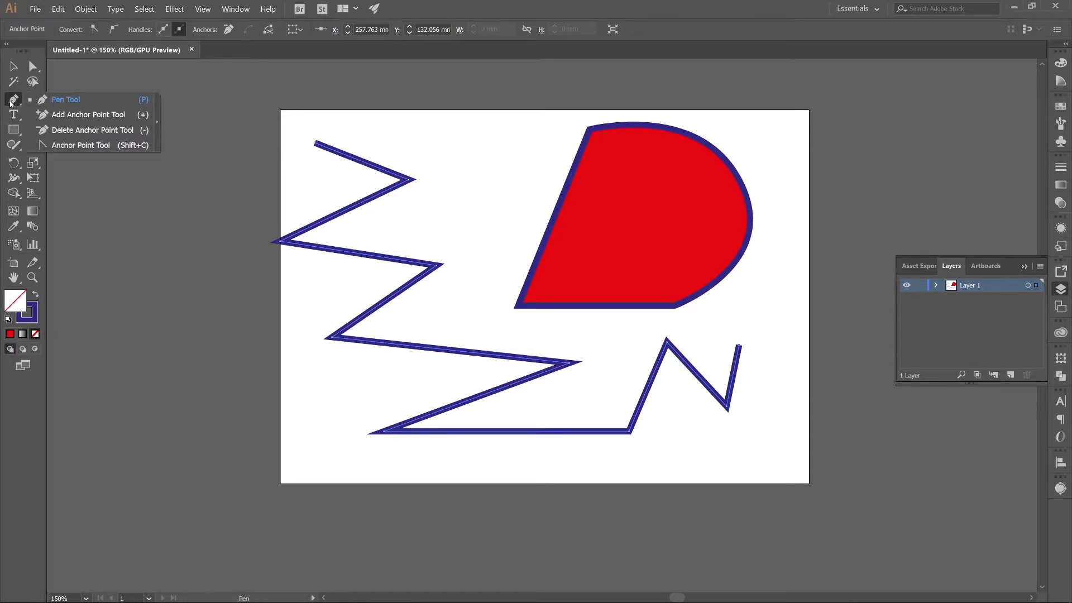
pyautogui.click(99, 122)
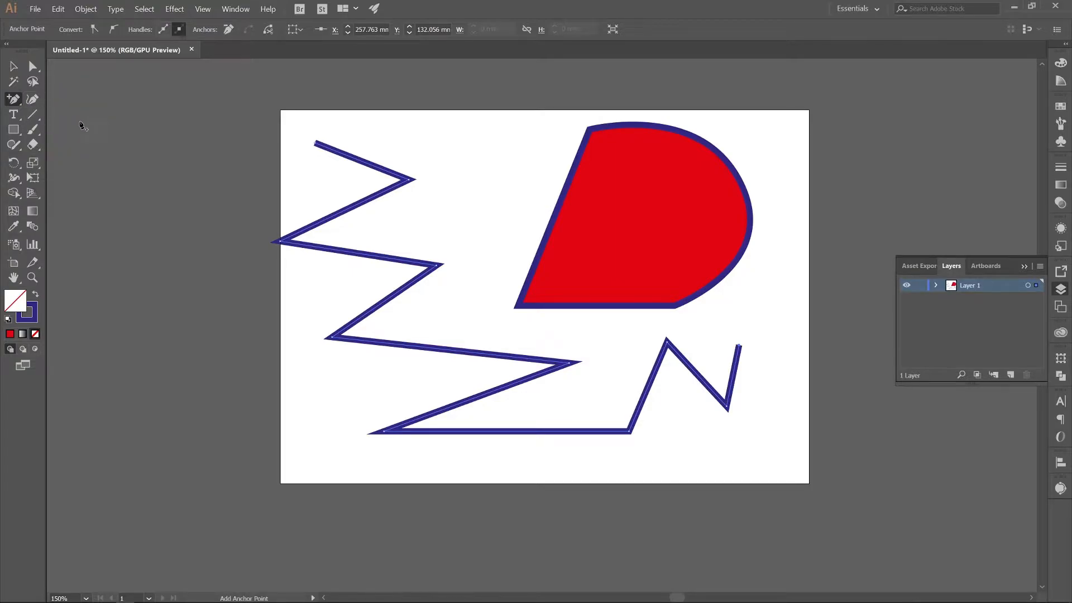
pyautogui.click(338, 214)
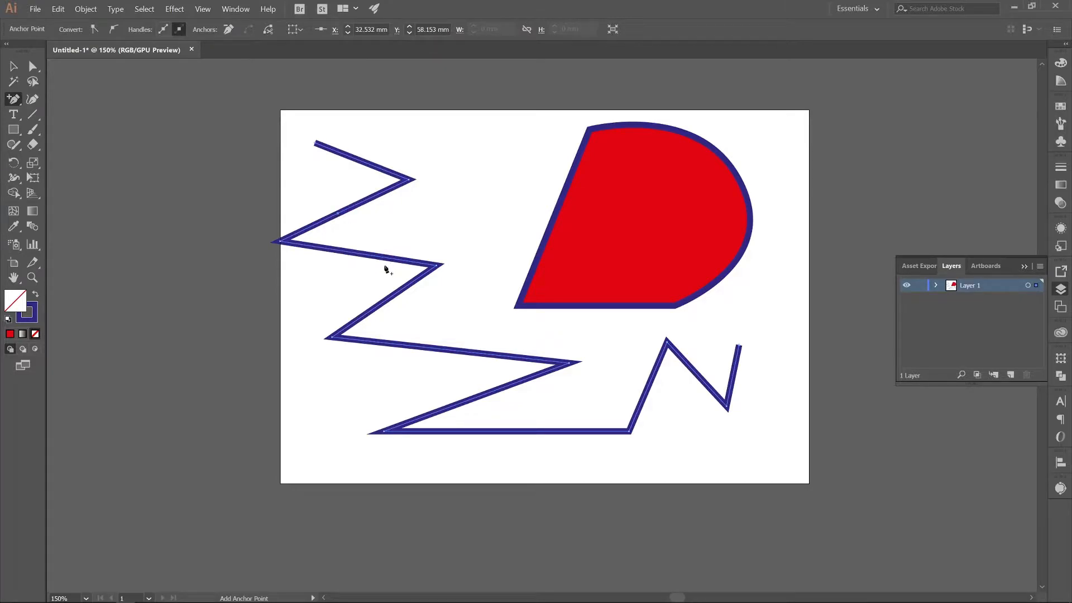
pyautogui.click(358, 254)
pyautogui.press('a')
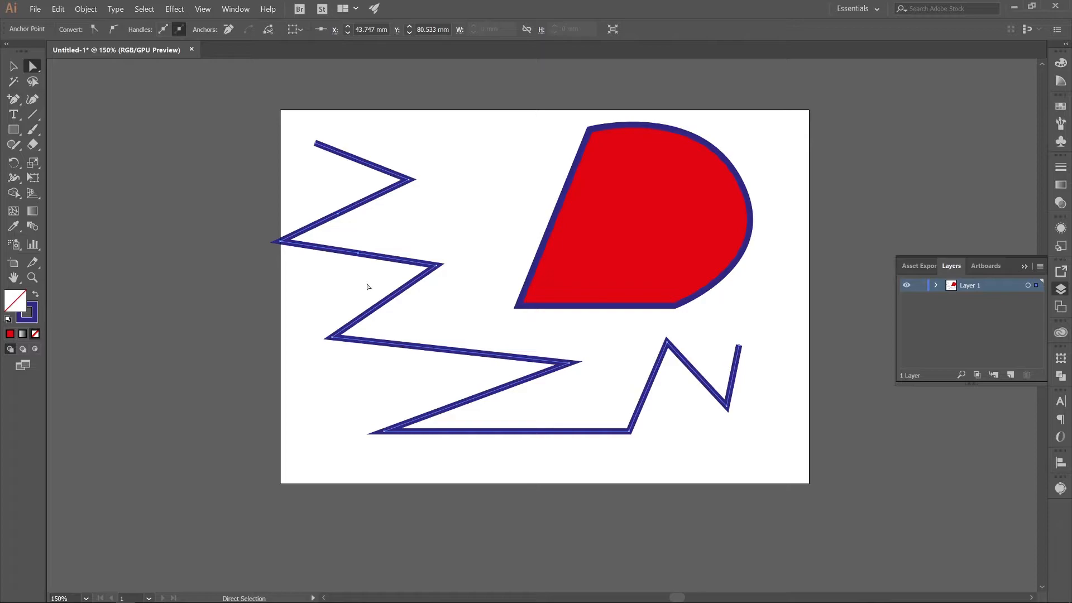
pyautogui.moveTo(358, 254); pyautogui.dragTo(337, 292)
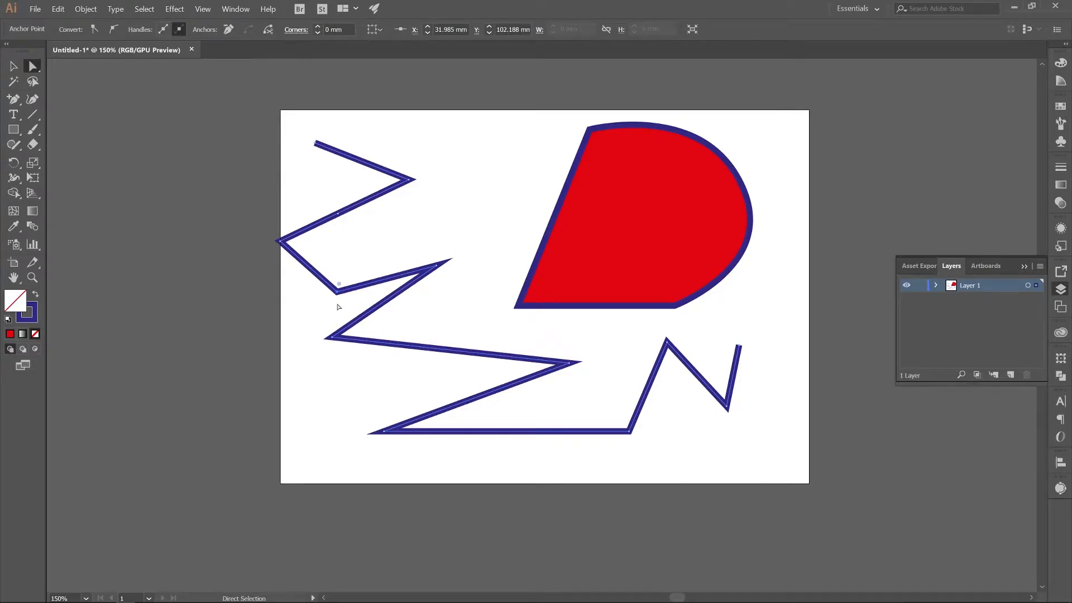
# Step: Delete four zigzag anchors: the lowered one, the leftmost corner, the added one on the second segment, and the upper-left endpoint
pyautogui.press('-')
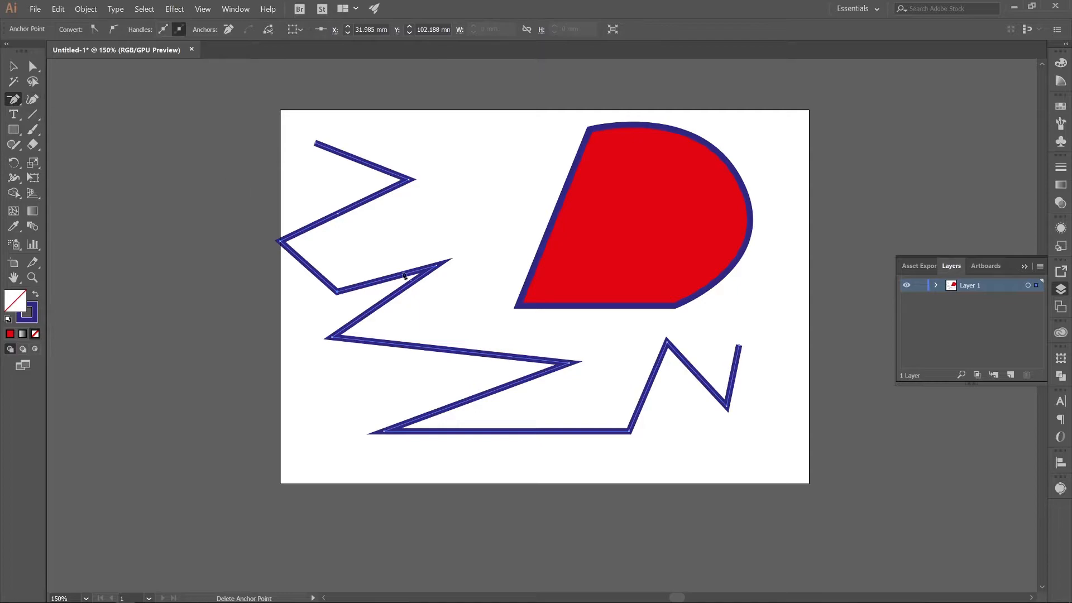
pyautogui.click(337, 291)
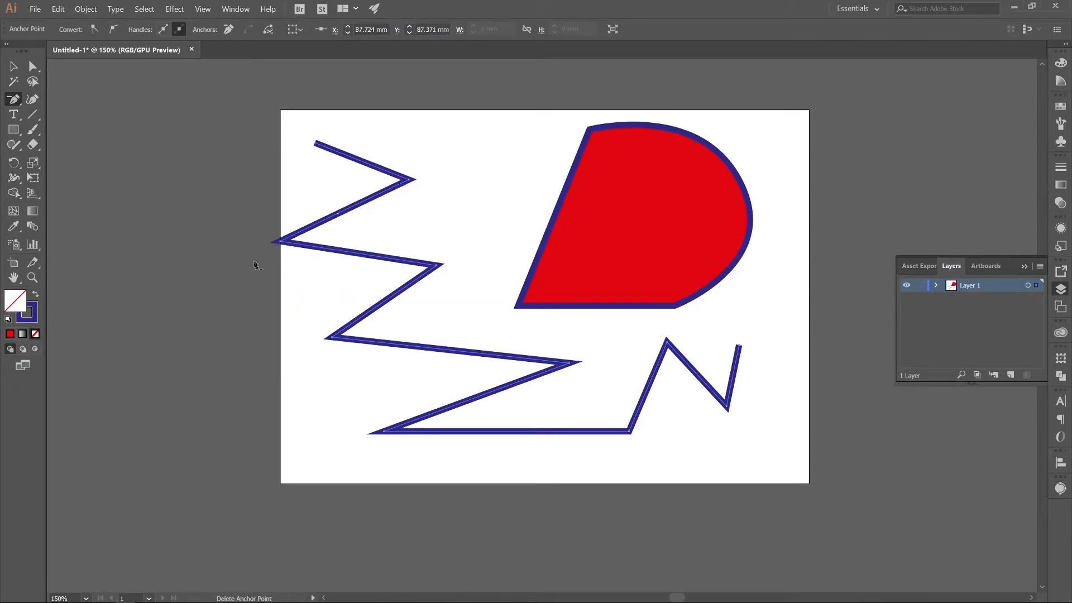
pyautogui.click(280, 243)
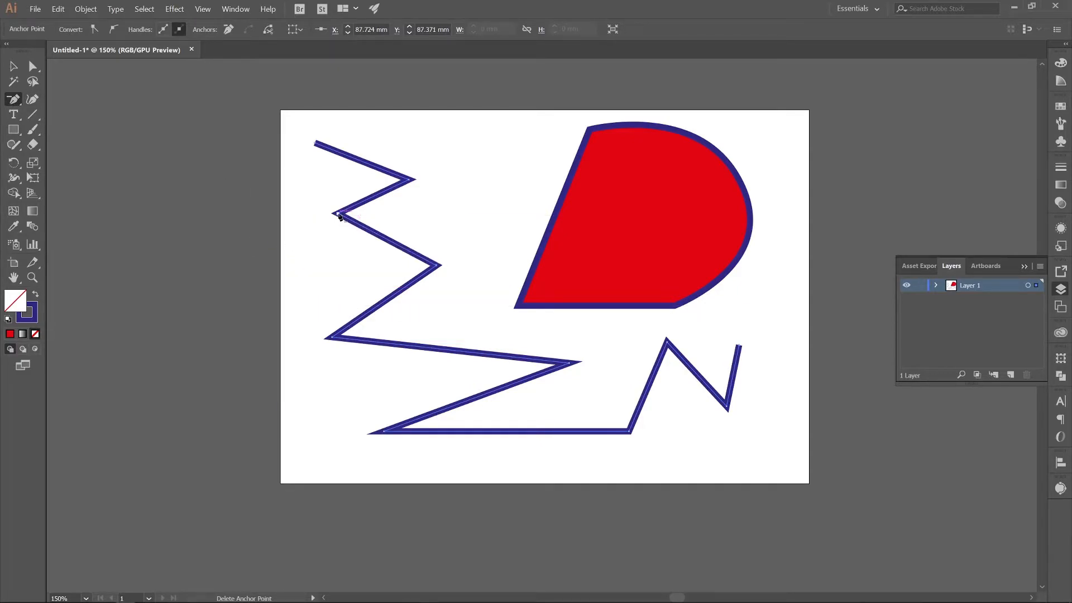
pyautogui.click(338, 214)
pyautogui.click(315, 144)
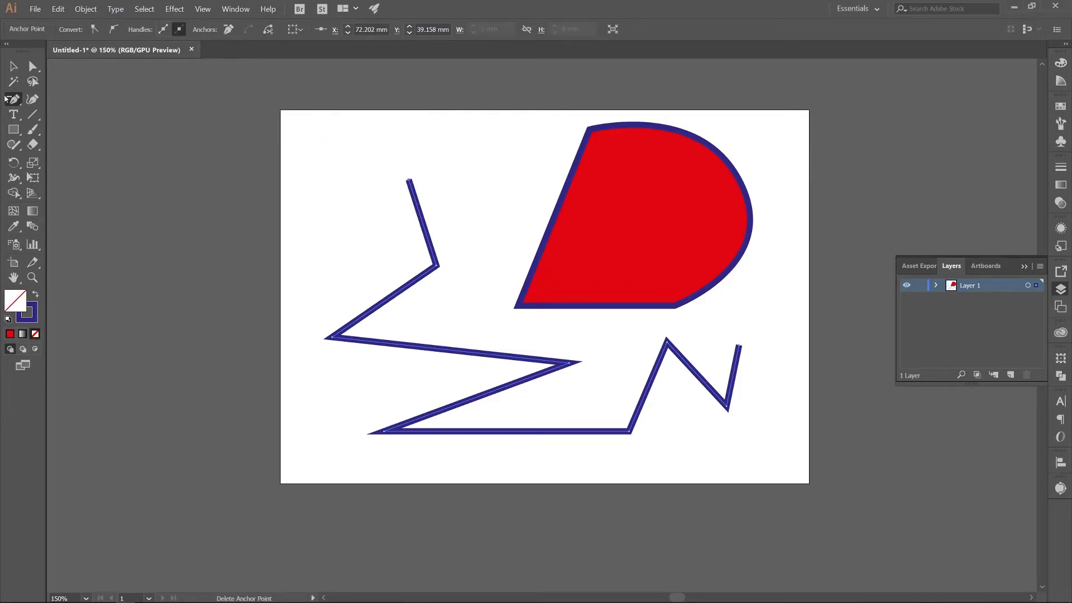
# Step: Draw six separate slanted straight lines with the Line Segment tool between the artboard's upper left and the red shape
pyautogui.click(35, 115)
pyautogui.moveTo(292, 126); pyautogui.dragTo(346, 271)
pyautogui.moveTo(394, 128)
pyautogui.mouseDown()
pyautogui.moveTo(313, 242)
pyautogui.moveTo(272, 278)
pyautogui.mouseUp()
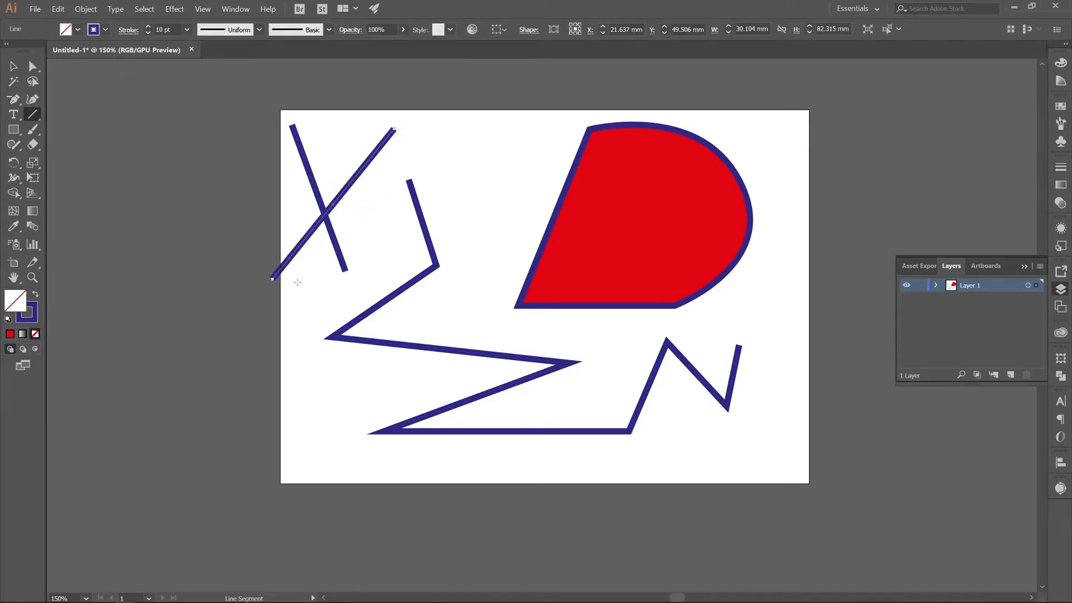
pyautogui.moveTo(355, 224); pyautogui.dragTo(462, 338)
pyautogui.moveTo(502, 235); pyautogui.dragTo(459, 309)
pyautogui.moveTo(455, 180)
pyautogui.mouseDown()
pyautogui.moveTo(509, 226)
pyautogui.moveTo(512, 152)
pyautogui.mouseUp()
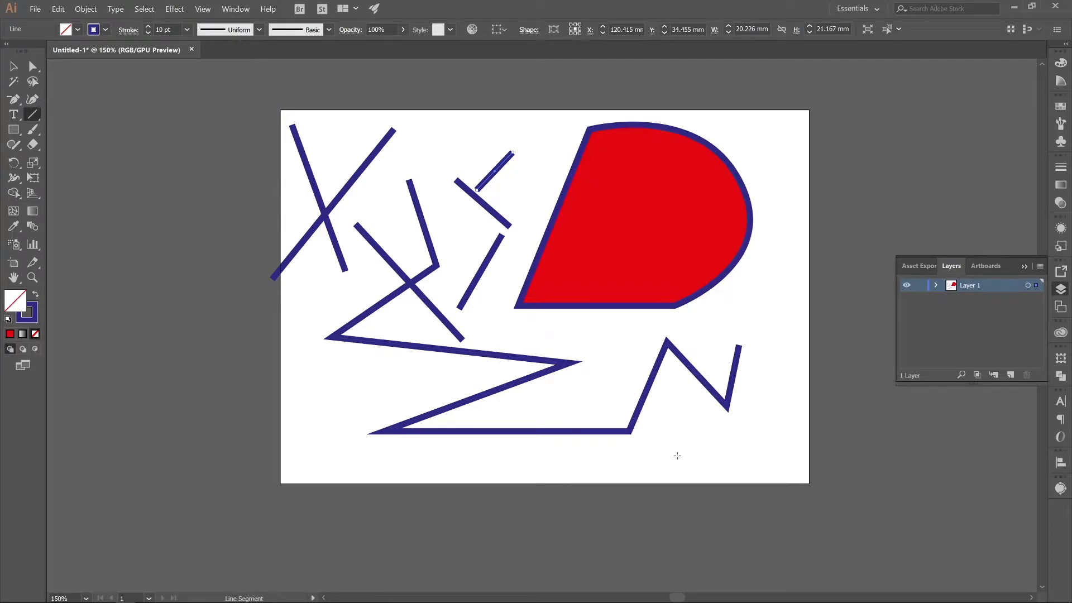
# Step: Select all artwork and delete it to clear the artboard
pyautogui.press('v')
pyautogui.hotkey('ctrl', 'a')
pyautogui.press('Delete')
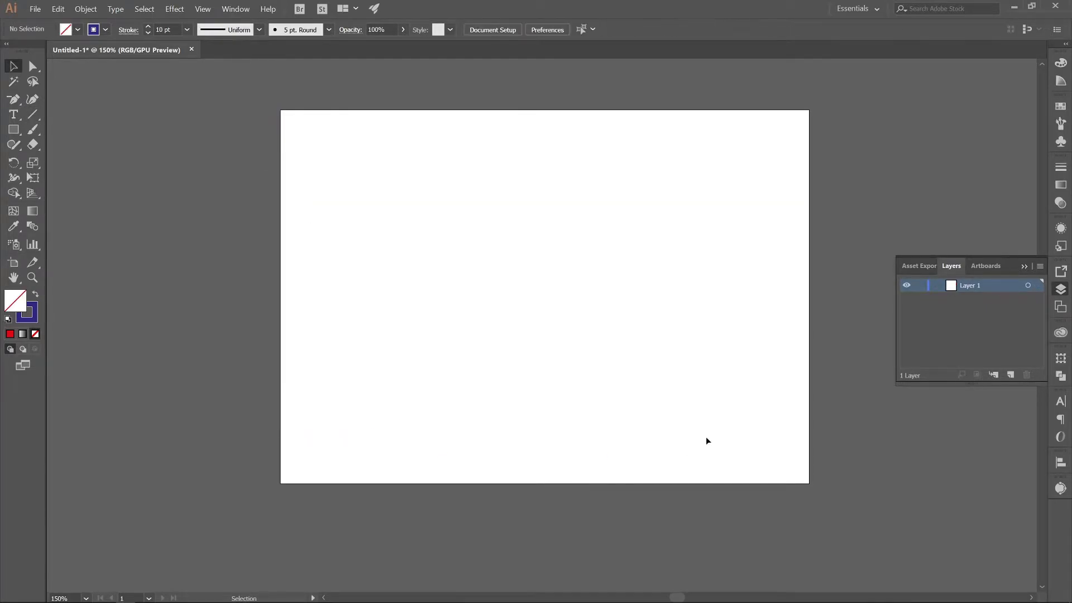
# Step: Draw a vertical line about 62 mm long in the upper left and a horizontal line about 123 mm long from its lower end
pyautogui.click(33, 114)
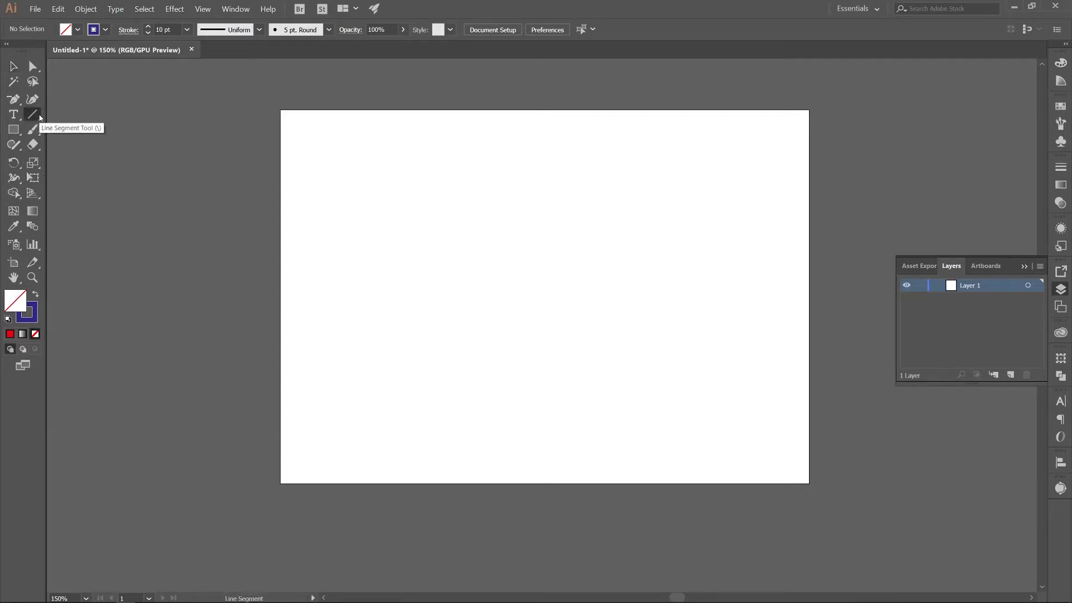
pyautogui.moveTo(355, 157); pyautogui.dragTo(356, 262)
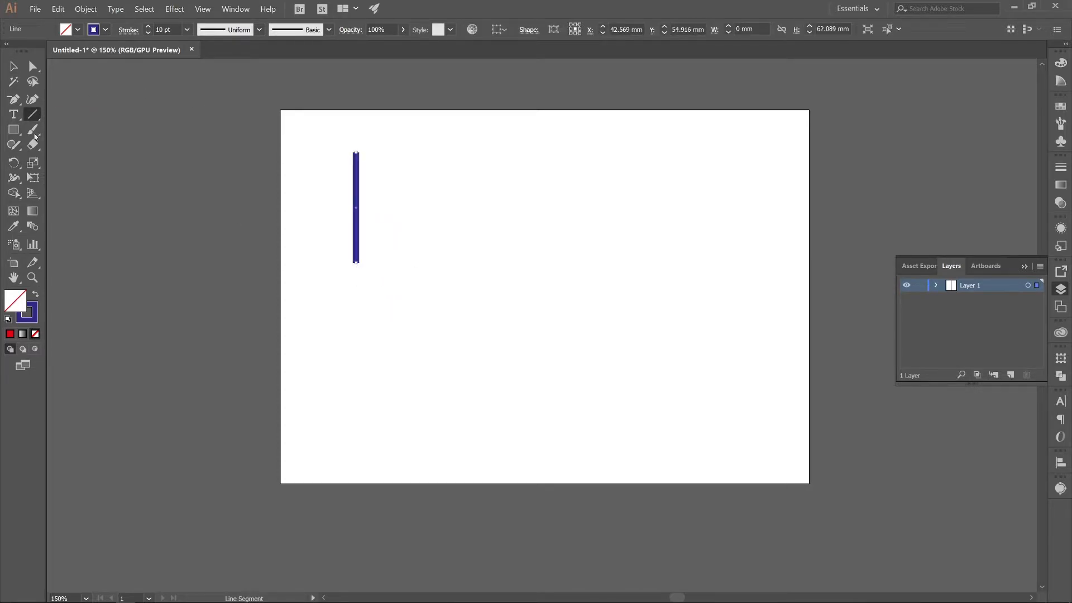
pyautogui.click(201, 147)
pyautogui.press('Escape')
pyautogui.keyDown('ctrl'); pyautogui.click(366, 208); pyautogui.keyUp('ctrl')
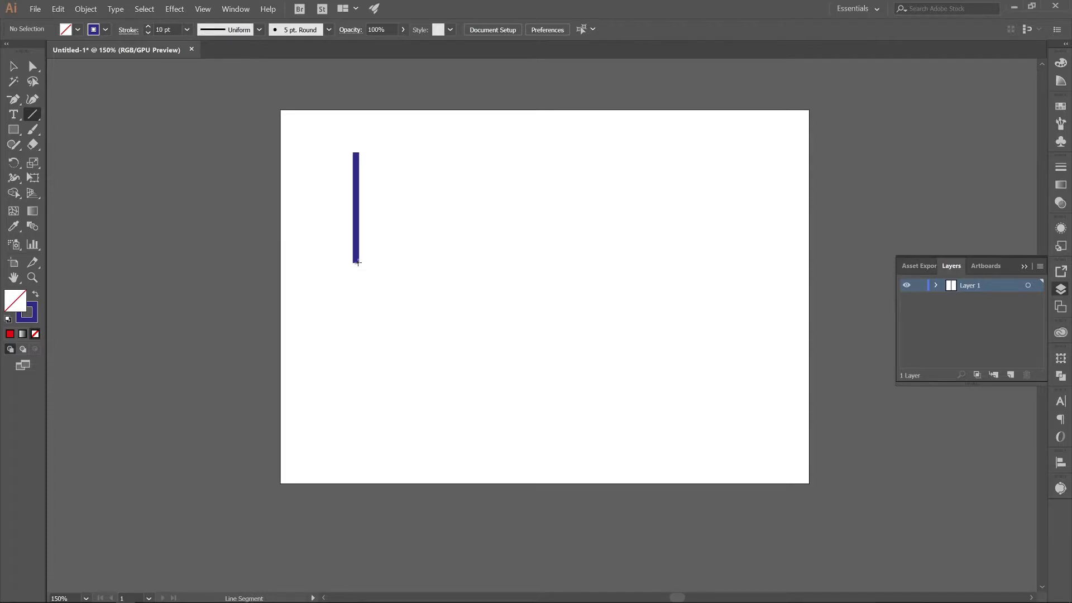
pyautogui.moveTo(357, 263); pyautogui.dragTo(574, 262)
pyautogui.press('v')
pyautogui.click(440, 357)
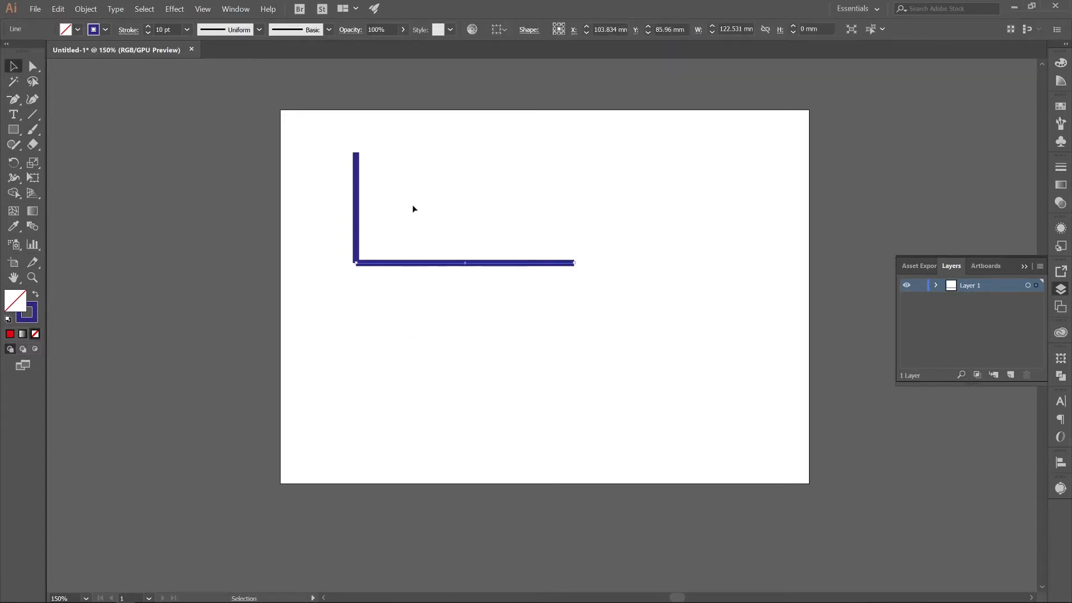
# Step: Select both the vertical and horizontal lines and join them into one L-shaped path
pyautogui.moveTo(433, 226); pyautogui.dragTo(247, 167)
pyautogui.click(478, 290)
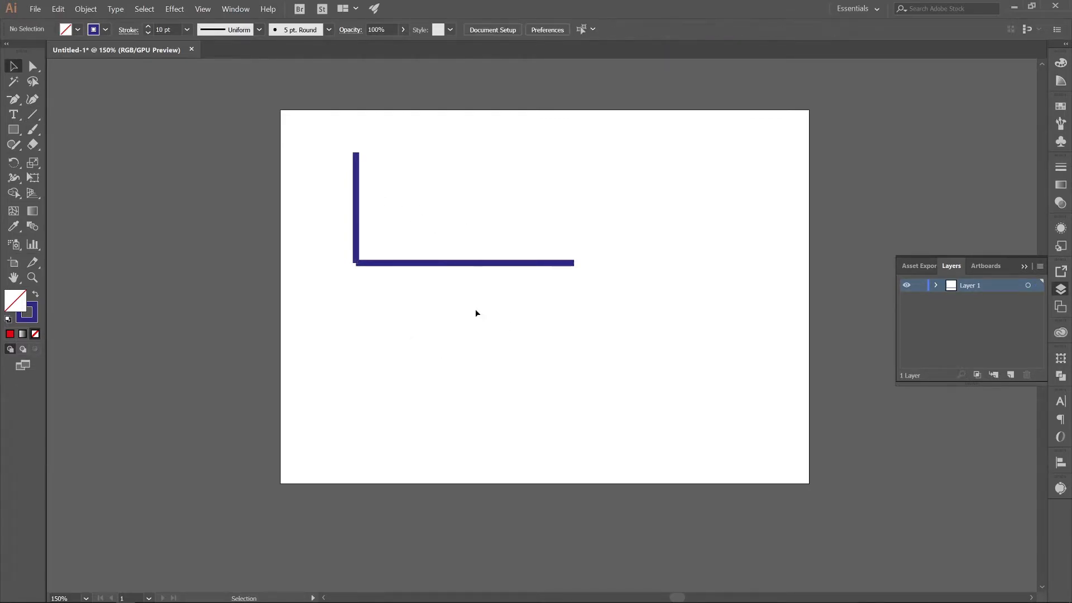
pyautogui.moveTo(451, 341); pyautogui.dragTo(285, 219)
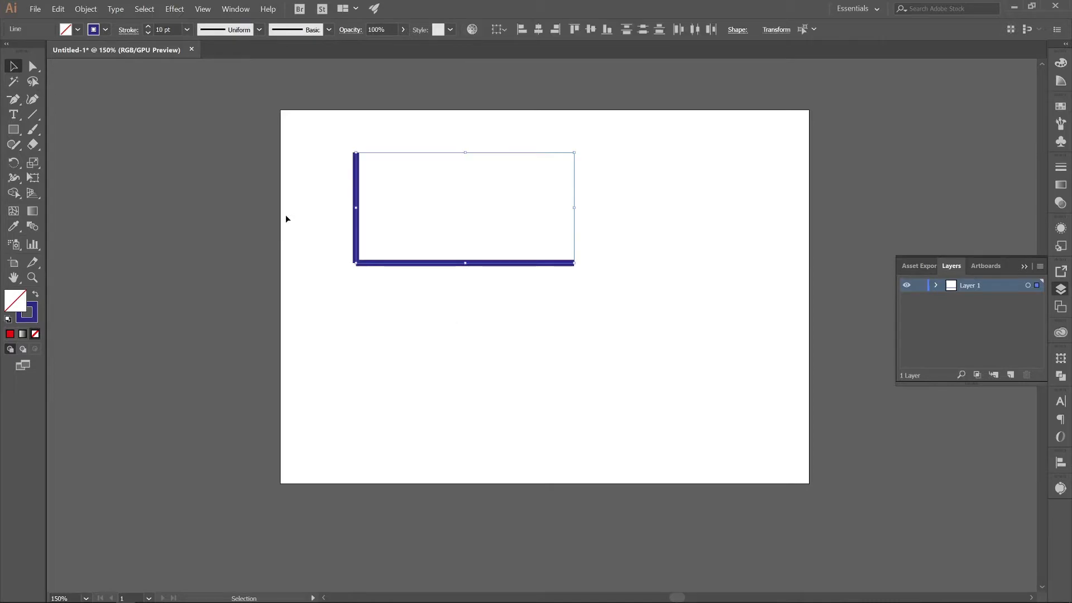
pyautogui.press('a')
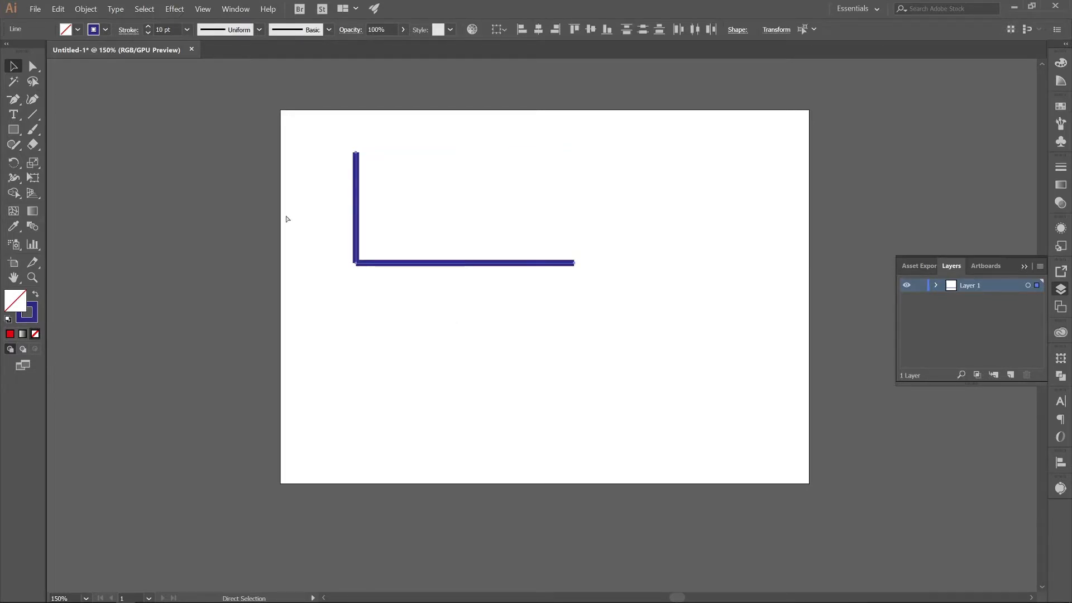
pyautogui.hotkey('ctrl', 'j')
pyautogui.press('v')
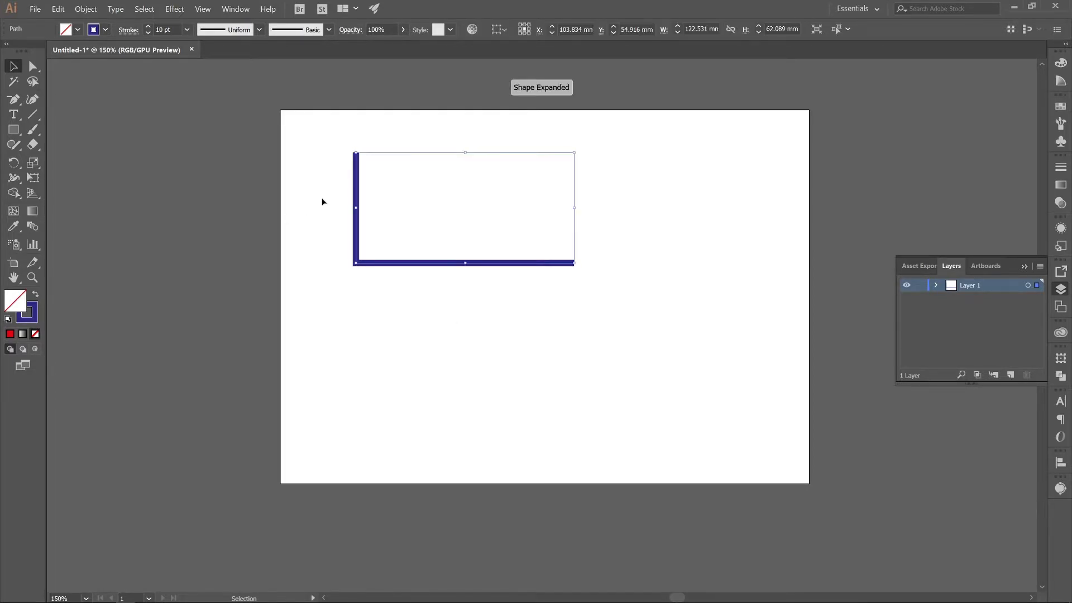
# Step: Move the joined L-shaped path to about X 95 mm, Y 72 mm, and delete it
pyautogui.click(475, 377)
pyautogui.moveTo(427, 263)
pyautogui.mouseDown()
pyautogui.moveTo(432, 329)
pyautogui.moveTo(370, 230)
pyautogui.moveTo(406, 261)
pyautogui.moveTo(304, 323)
pyautogui.moveTo(309, 376)
pyautogui.mouseUp()
pyautogui.moveTo(359, 231); pyautogui.dragTo(390, 289)
pyautogui.moveTo(380, 229); pyautogui.dragTo(422, 295)
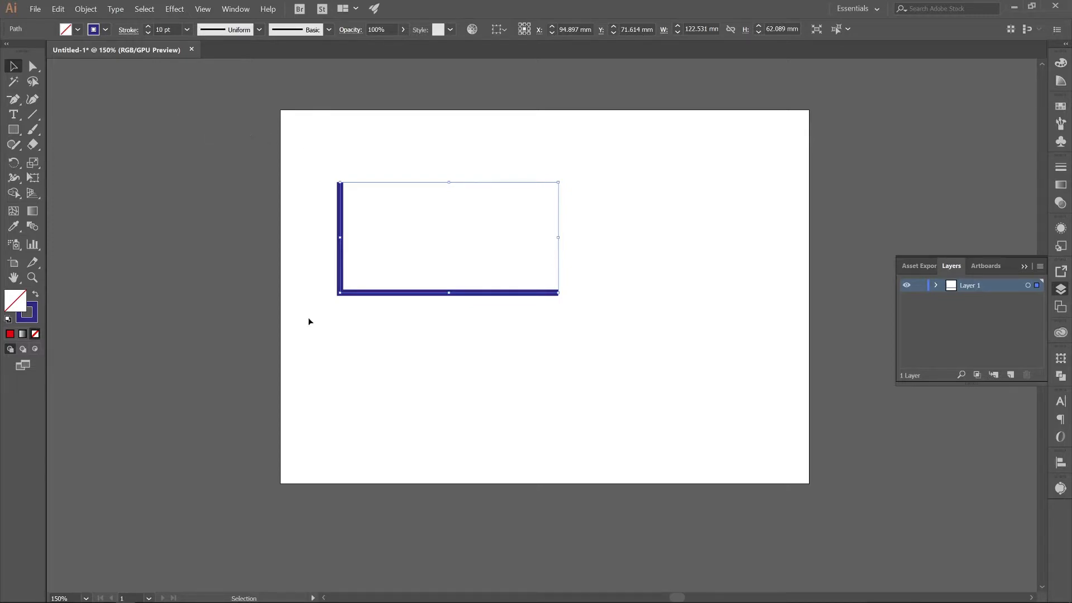
pyautogui.moveTo(428, 349); pyautogui.dragTo(265, 182)
pyautogui.press('Delete')
# Step: Draw four unconnected straight lines at different angles, spaced from the artboard's upper left to its lower right
pyautogui.click(32, 113)
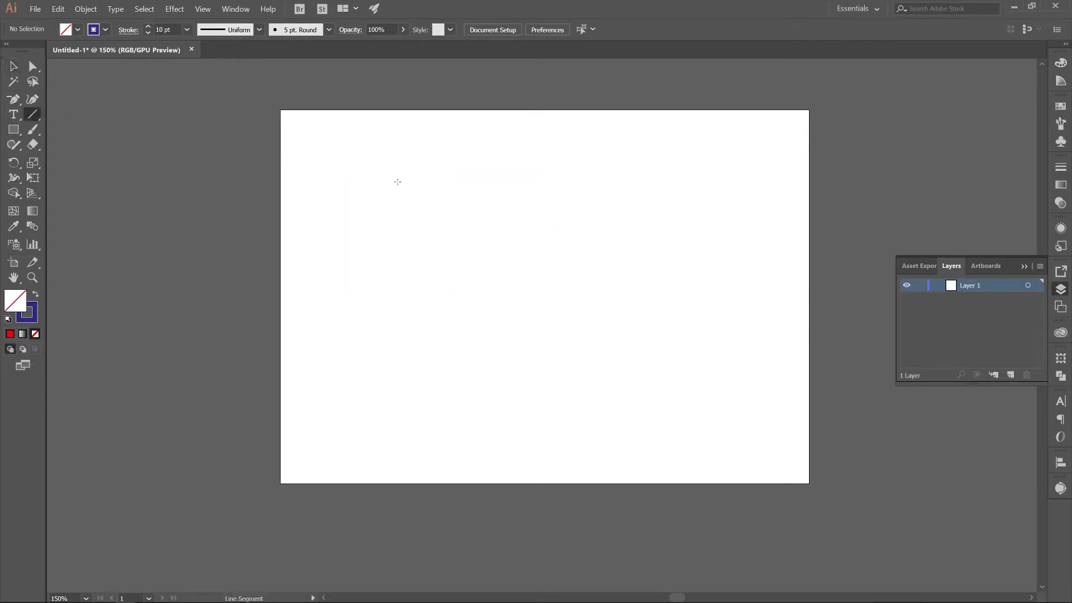
pyautogui.moveTo(404, 161); pyautogui.dragTo(369, 198)
pyautogui.moveTo(375, 262); pyautogui.dragTo(503, 271)
pyautogui.moveTo(584, 223); pyautogui.dragTo(602, 306)
pyautogui.moveTo(765, 357); pyautogui.dragTo(643, 402)
pyautogui.press('v')
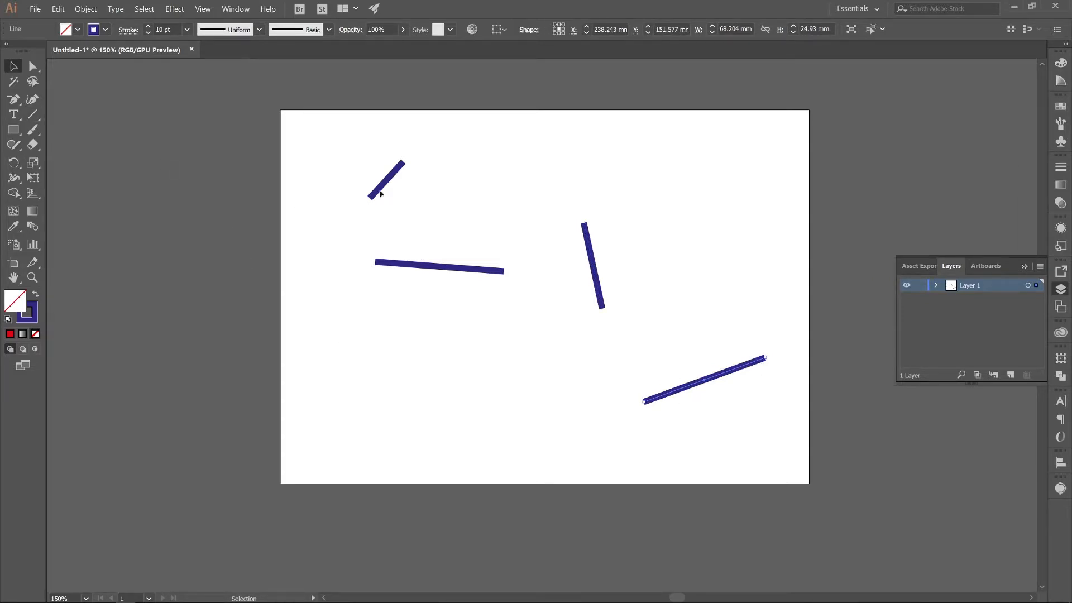
# Step: Join all four separate lines into one open path, and delete the joined path
pyautogui.moveTo(743, 441); pyautogui.dragTo(262, 138)
pyautogui.hotkey('ctrl', 'j')
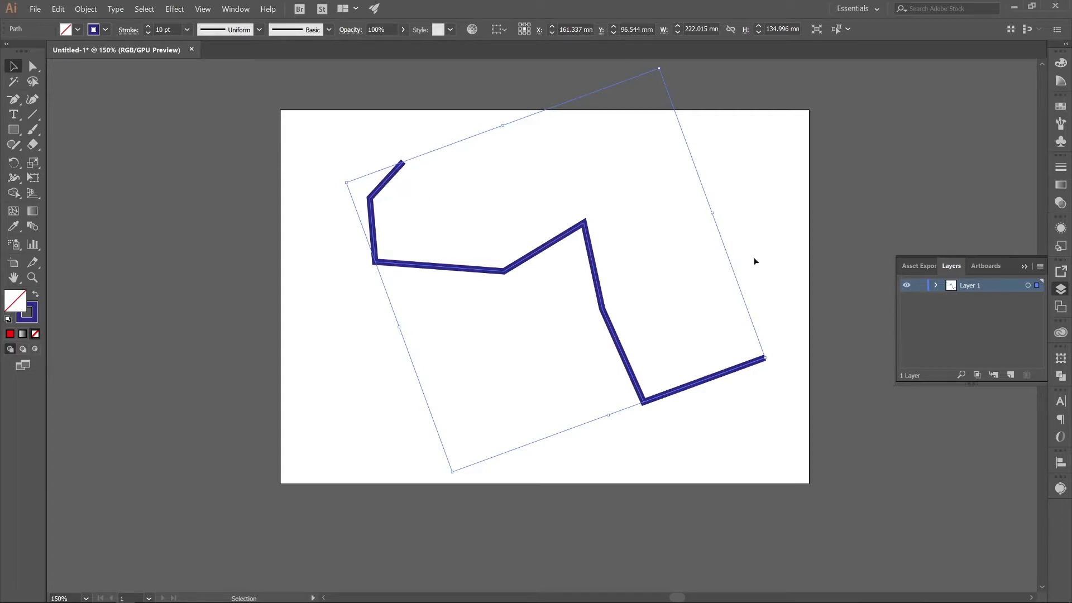
pyautogui.click(769, 239)
pyautogui.moveTo(646, 292); pyautogui.dragTo(421, 179)
pyautogui.press('Delete')
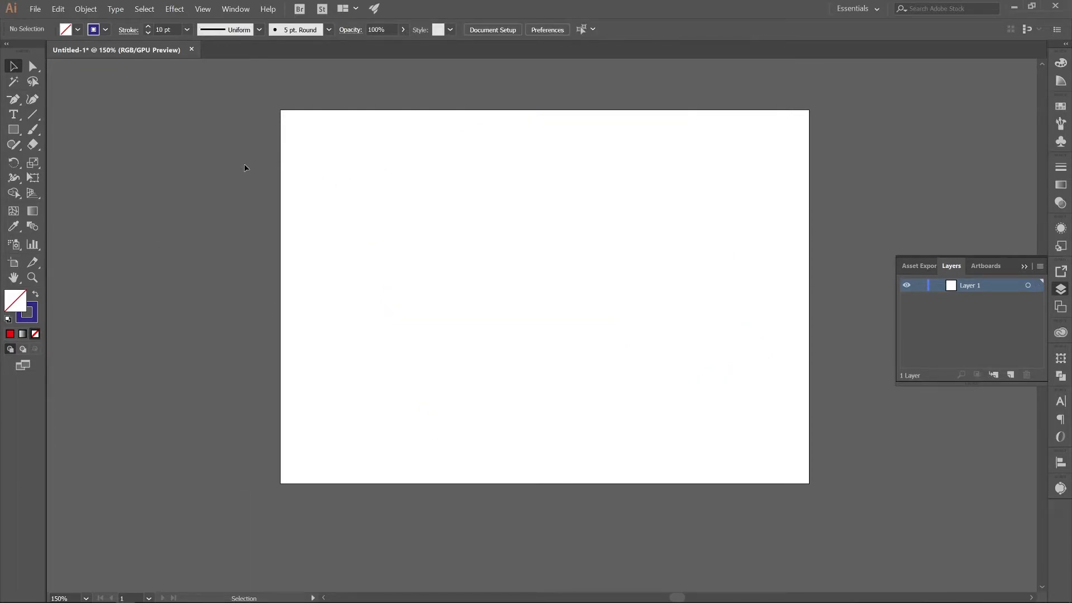
# Step: Place point type reading "test text" near the artboard's upper-left corner
pyautogui.click(10, 115)
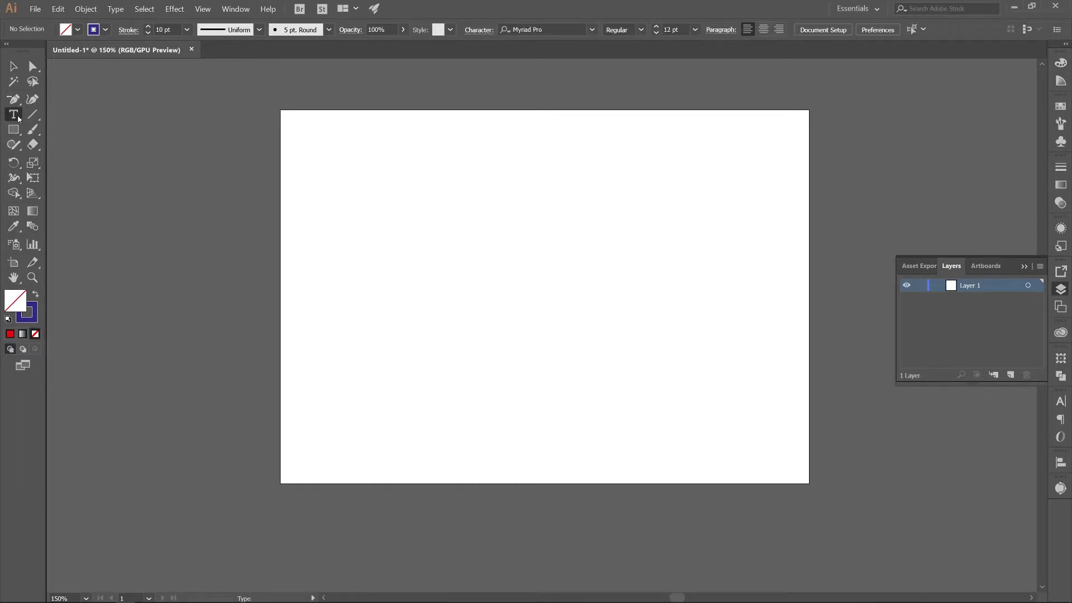
pyautogui.click(19, 118)
pyautogui.click(322, 141)
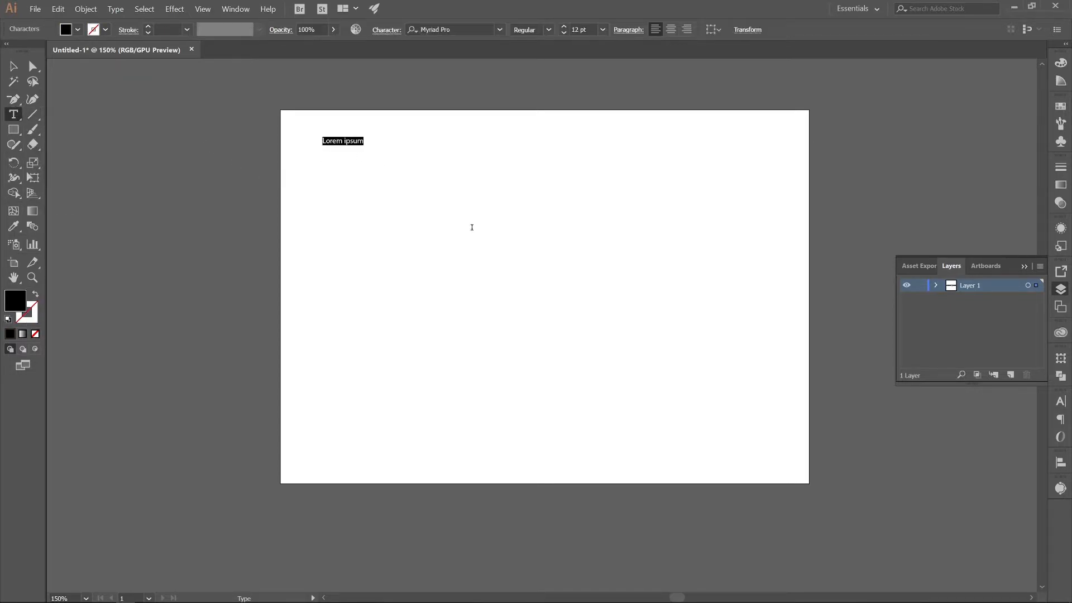
pyautogui.write('test text')
pyautogui.press('Escape')
pyautogui.click(162, 113)
# Step: Create an area type box of placeholder text beside and below "test text", and enlarge its frame in width and height
pyautogui.click(18, 126)
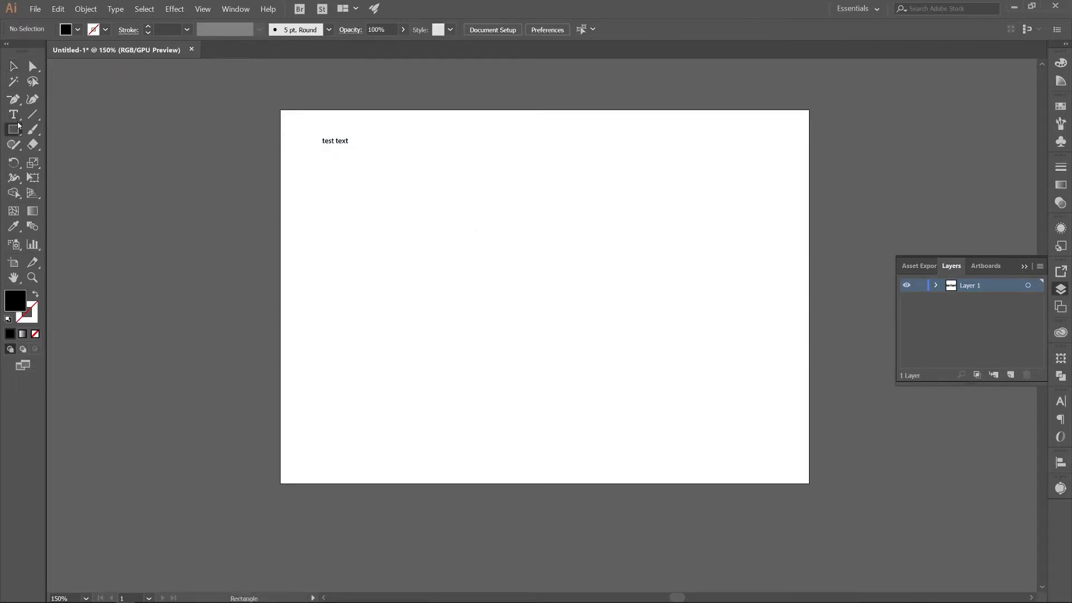
pyautogui.click(13, 114)
pyautogui.moveTo(396, 151); pyautogui.dragTo(506, 241)
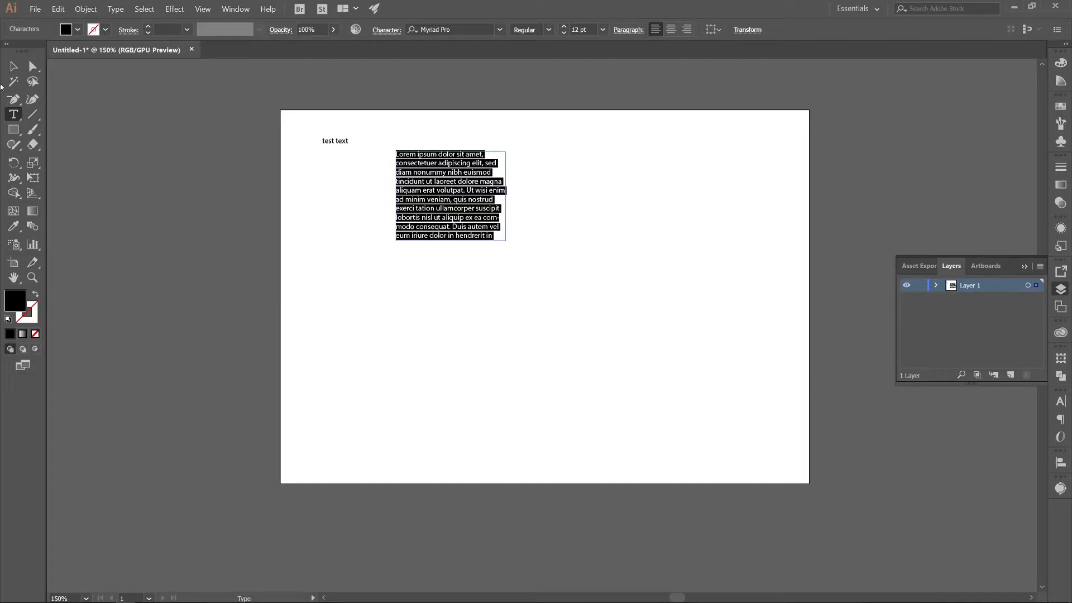
pyautogui.click(13, 66)
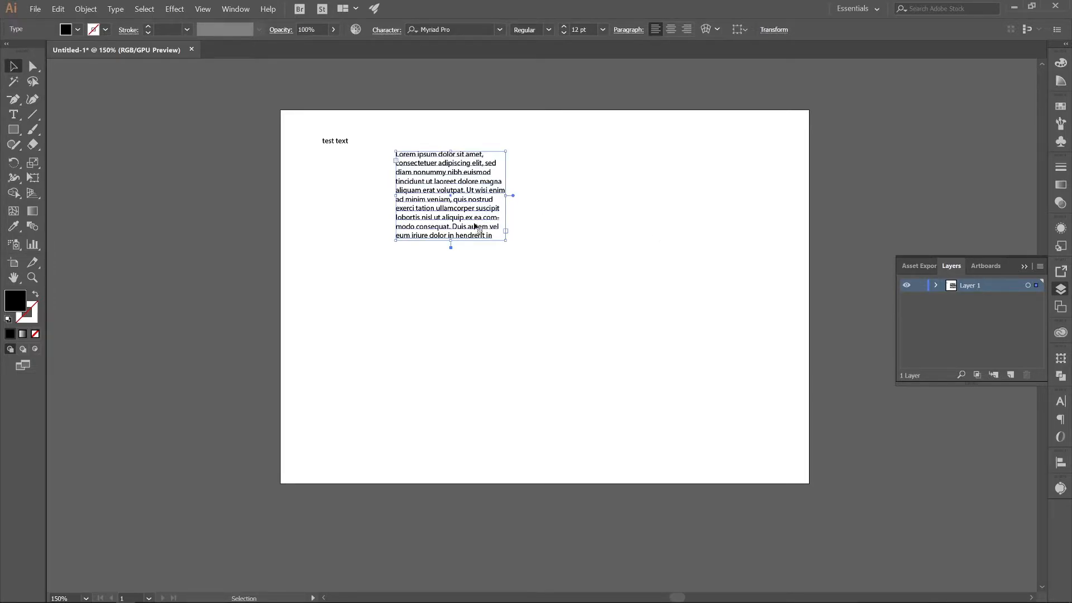
pyautogui.moveTo(505, 241); pyautogui.dragTo(527, 264)
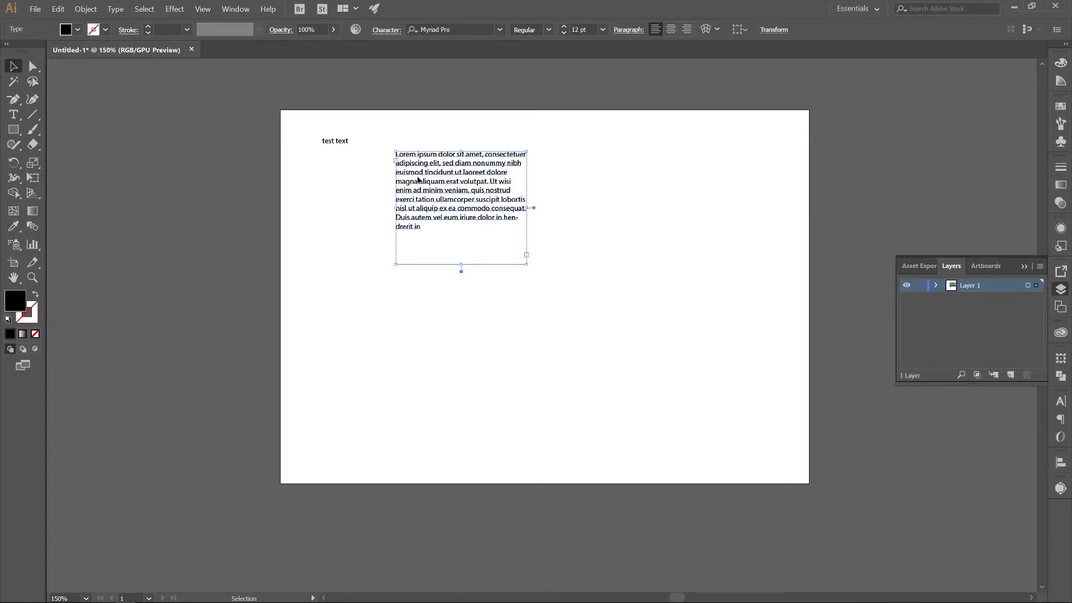
pyautogui.click(478, 363)
# Step: Convert the placeholder paragraph from area type to point type
pyautogui.click(448, 218)
pyautogui.click(111, 10)
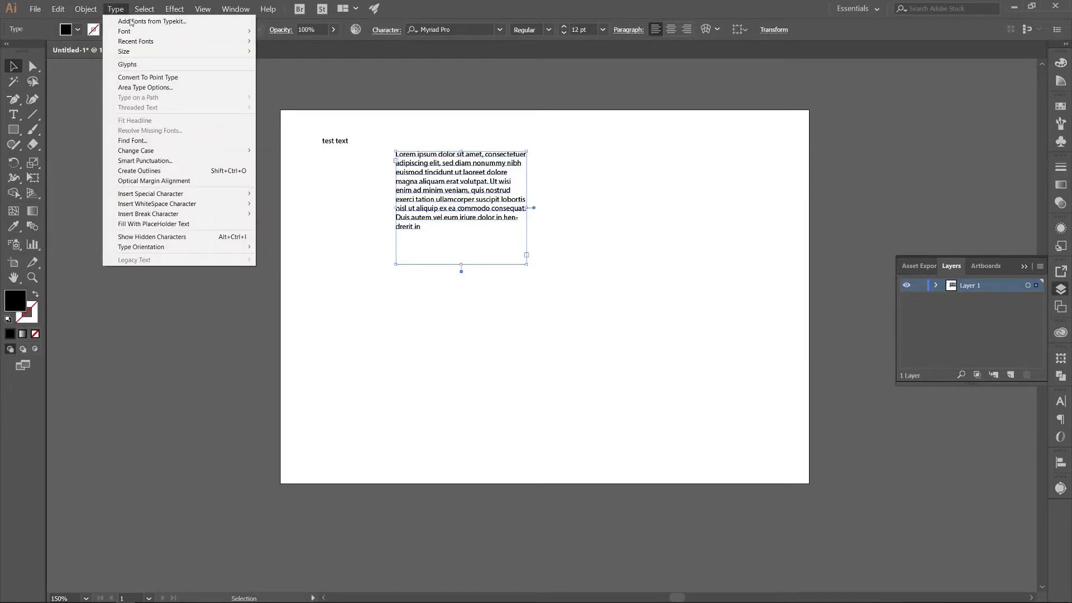
pyautogui.click(154, 80)
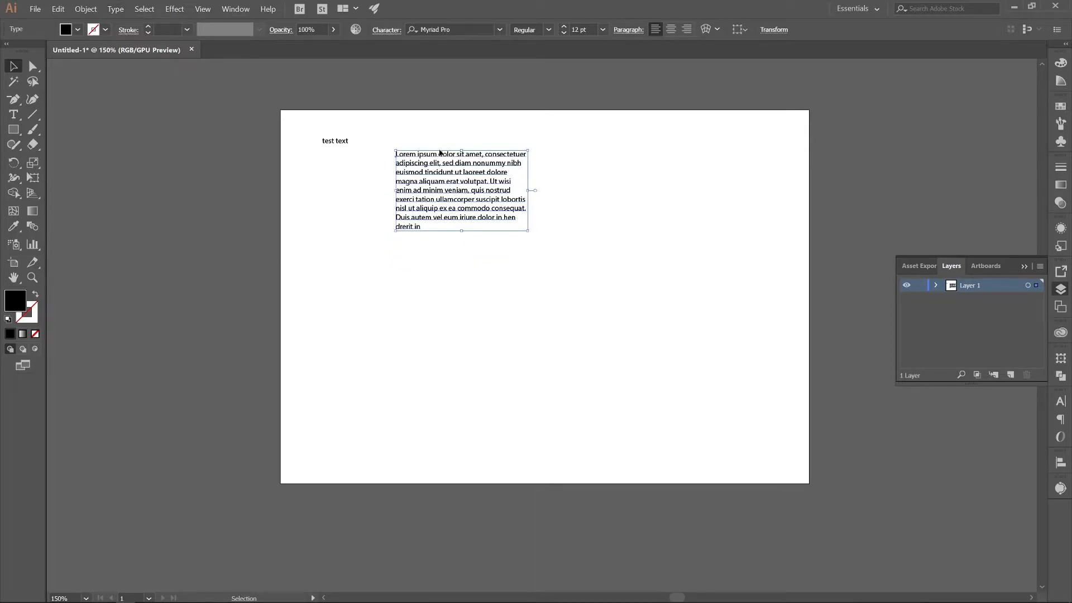
pyautogui.click(548, 357)
# Step: Try stretching the converted paragraph vertically to a font size of about 18.86 pt, and undo the stretch
pyautogui.click(452, 186)
pyautogui.moveTo(461, 231); pyautogui.dragTo(462, 278)
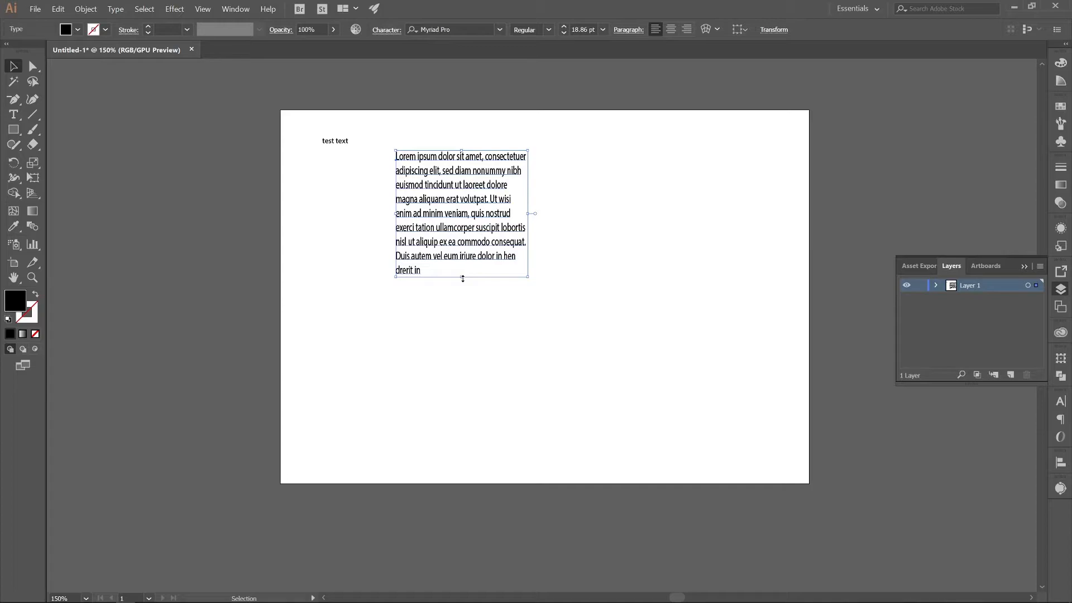
pyautogui.hotkey('ctrl', 'z')
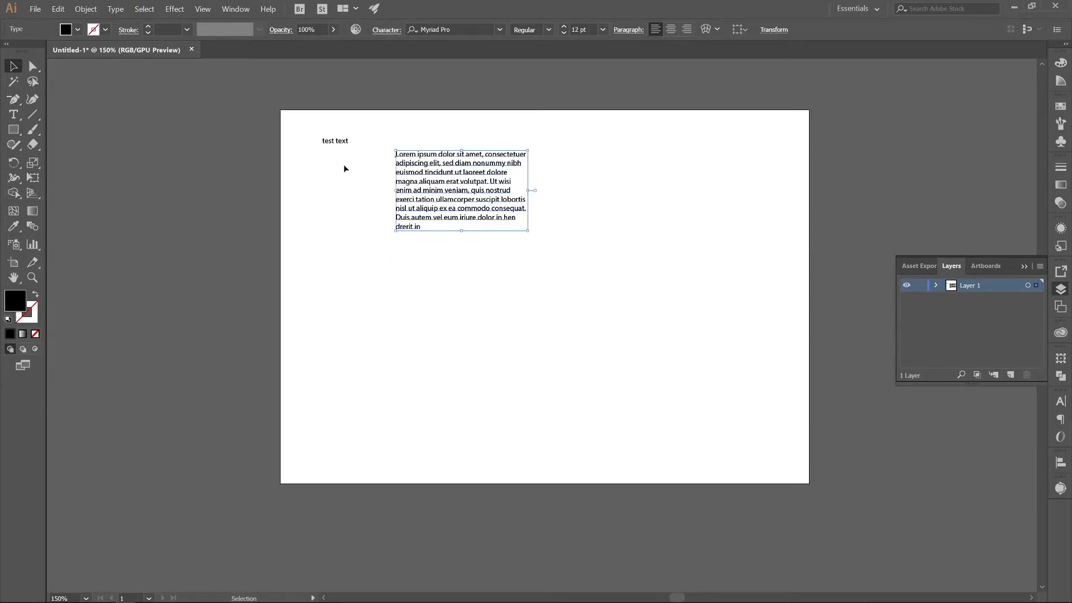
# Step: Try stretching the "test text" point type diagonally, undo the stretch, and deselect it
pyautogui.click(346, 143)
pyautogui.moveTo(349, 146); pyautogui.dragTo(393, 189)
pyautogui.hotkey('ctrl', 'z')
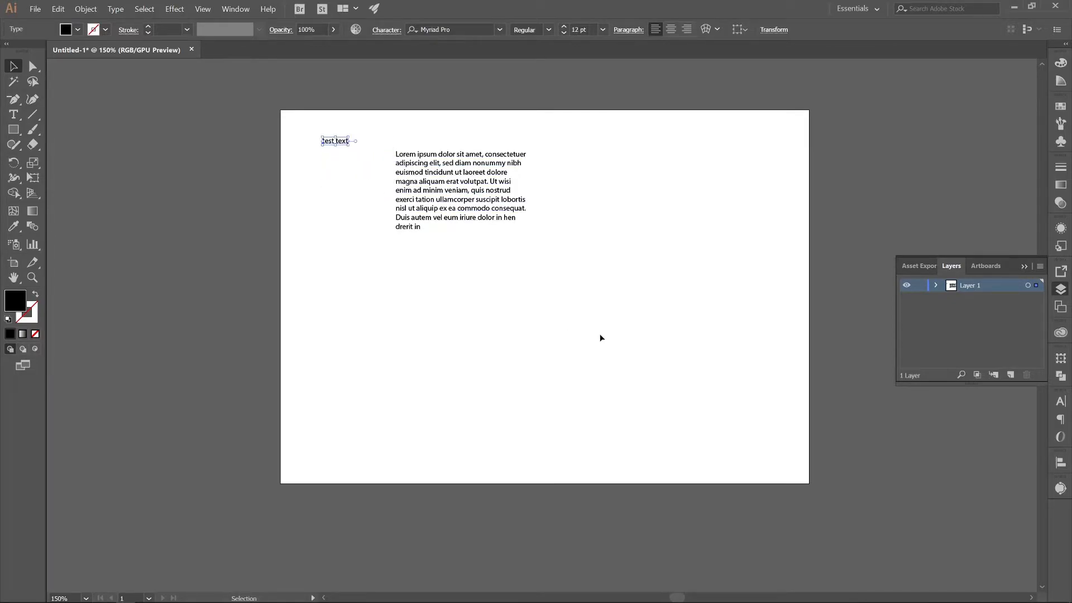
pyautogui.click(597, 329)
# Step: Extend the "test text" point type so that it reads "test text test text"
pyautogui.click(345, 143)
pyautogui.doubleClick(338, 142)
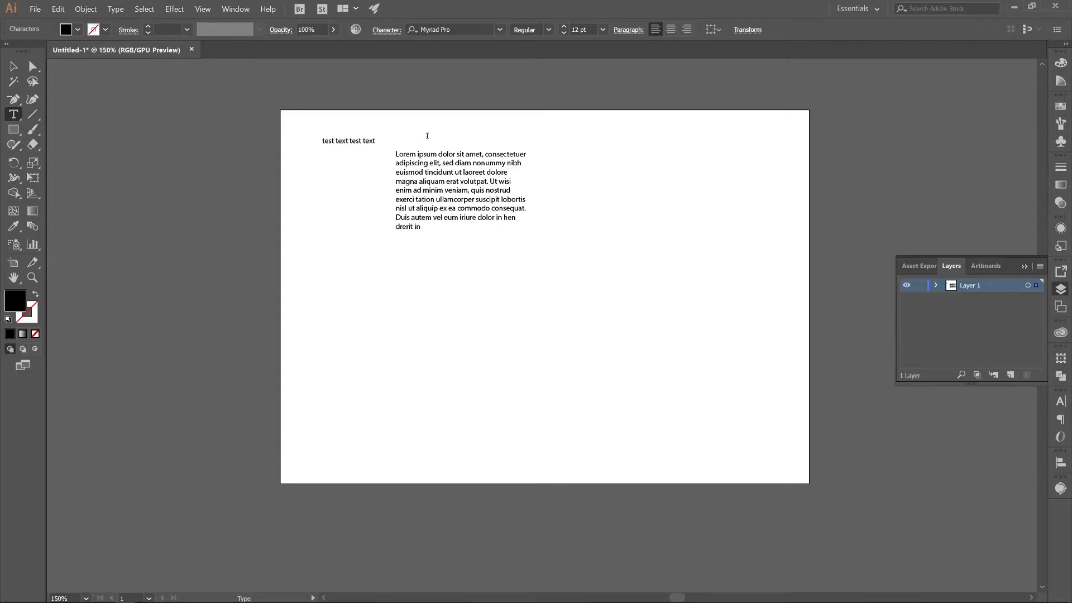
pyautogui.press('Escape')
# Step: Convert "test text test text" to area type and enlarge its frame in width and height until it overlaps the placeholder paragraph
pyautogui.click(125, 9)
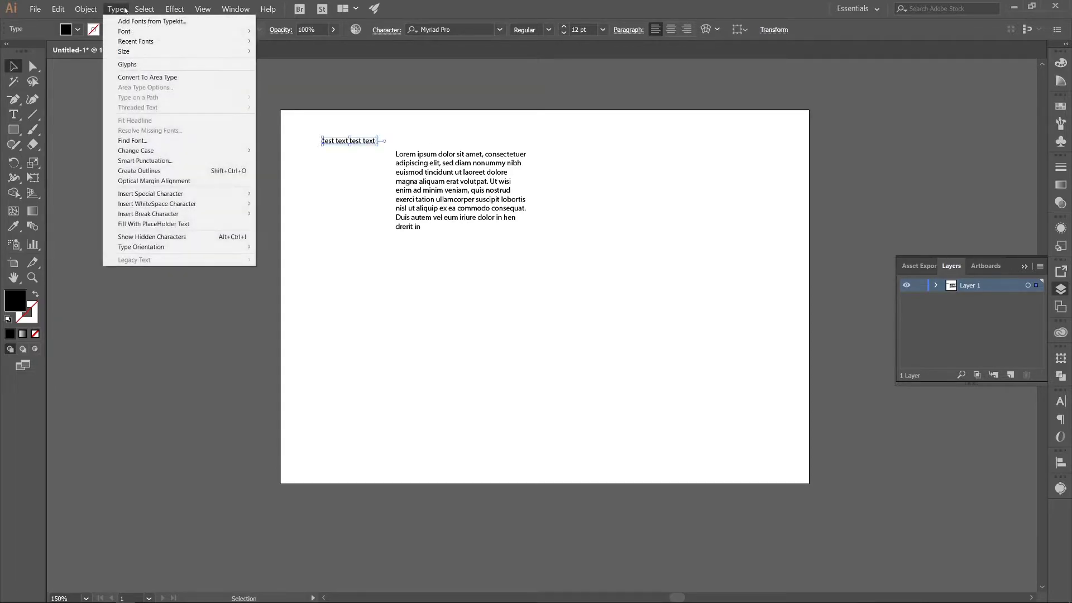
pyautogui.click(147, 77)
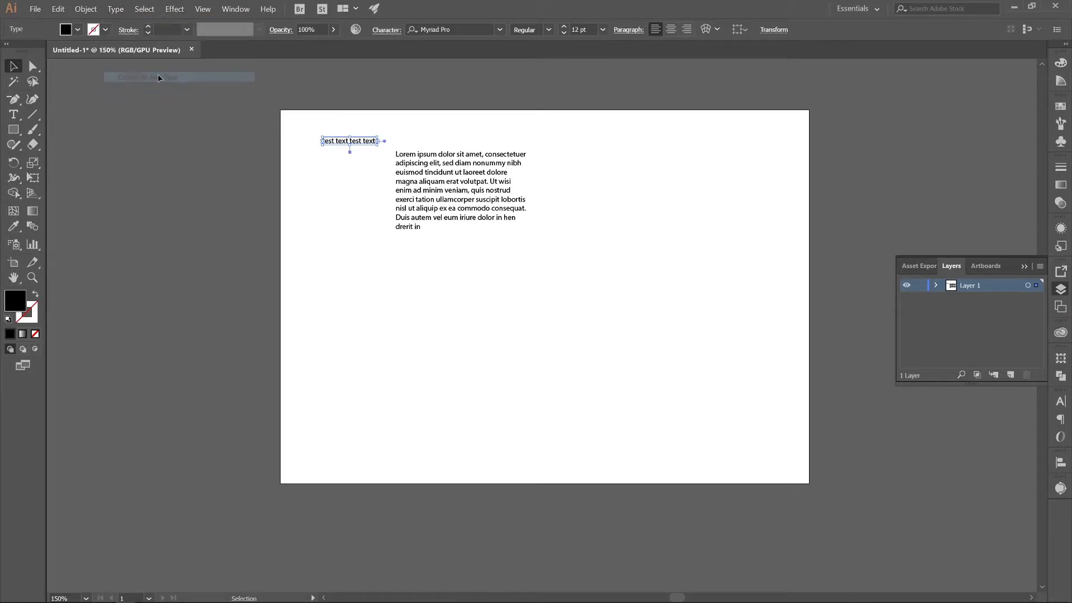
pyautogui.moveTo(377, 147); pyautogui.dragTo(433, 288)
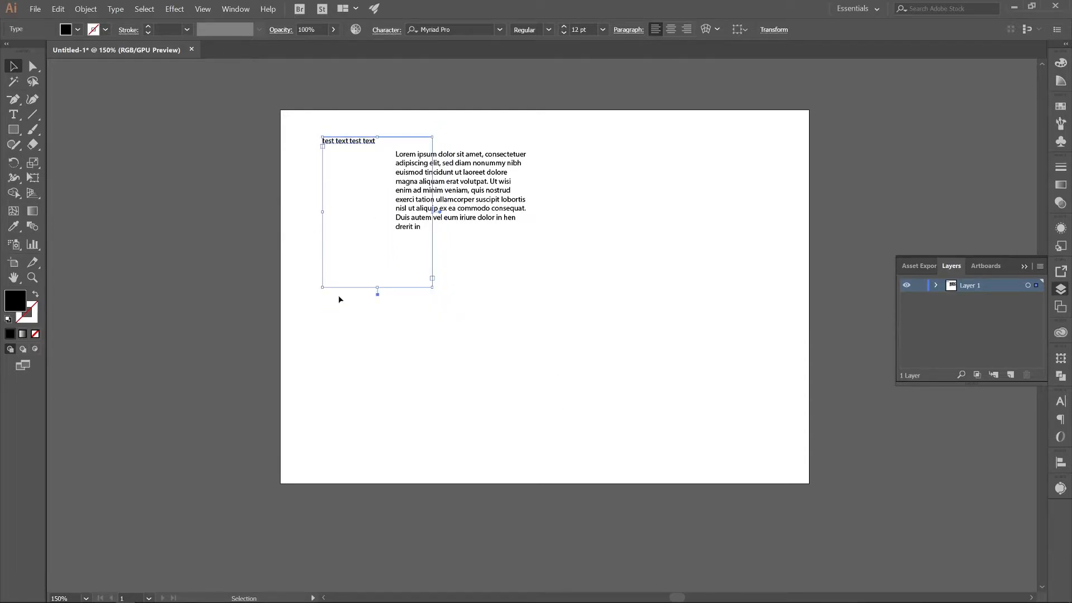
# Step: Delete both text objects from the artboard
pyautogui.moveTo(538, 341); pyautogui.dragTo(279, 91)
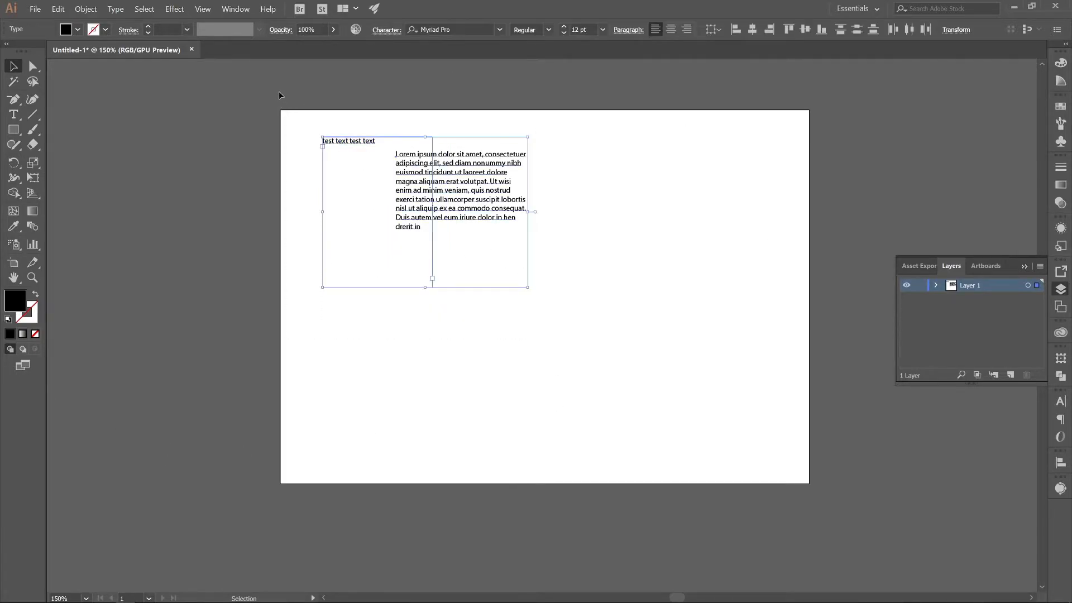
pyautogui.press('Delete')
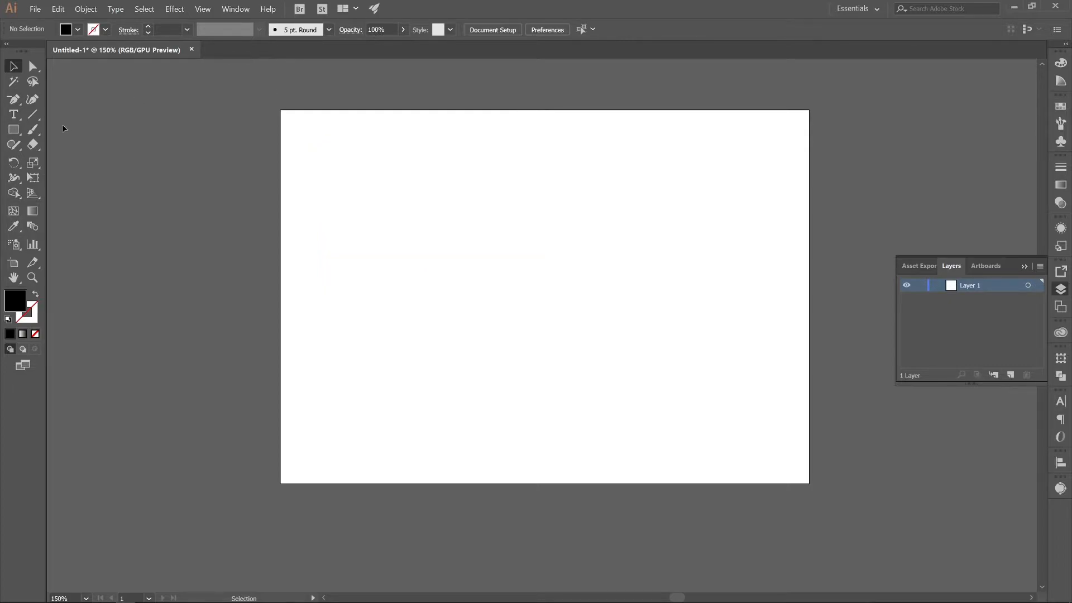
pyautogui.click(15, 113)
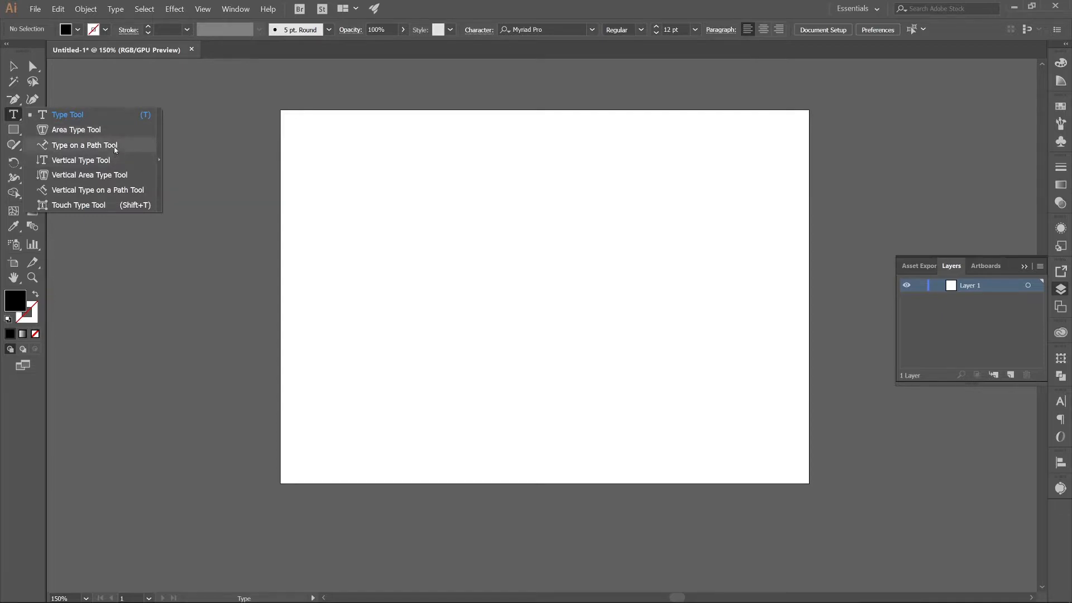
# Step: Draw a tilted hexagon, enlarge it to about 135 by 134 mm, and fill it with yellow-green
pyautogui.click(8, 131)
pyautogui.moveTo(15, 132); pyautogui.dragTo(107, 175)
pyautogui.moveTo(397, 208); pyautogui.dragTo(425, 243)
pyautogui.press('v')
pyautogui.moveTo(428, 193); pyautogui.dragTo(568, 356)
pyautogui.click(78, 29)
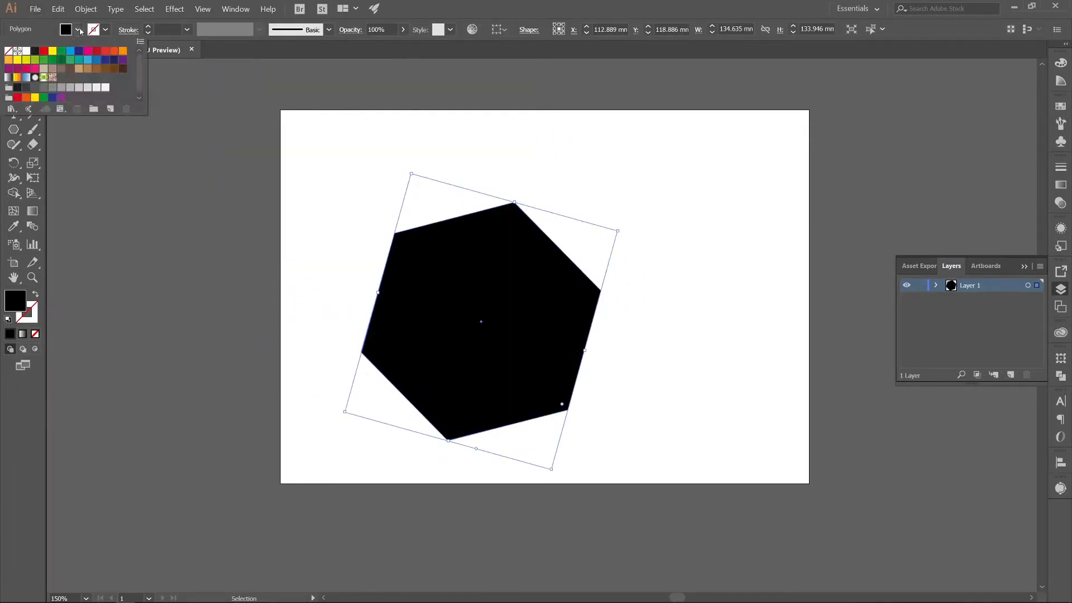
pyautogui.click(35, 60)
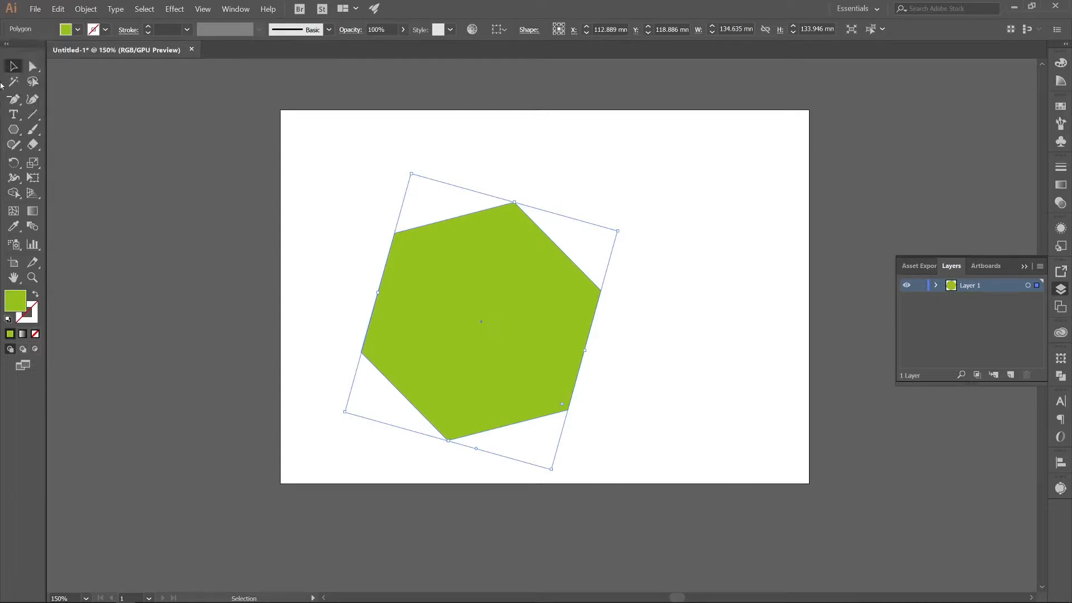
# Step: Try to create area type by placing the Area Type tool inside the hexagon's fill
pyautogui.click(11, 115)
pyautogui.moveTo(12, 116); pyautogui.dragTo(96, 131)
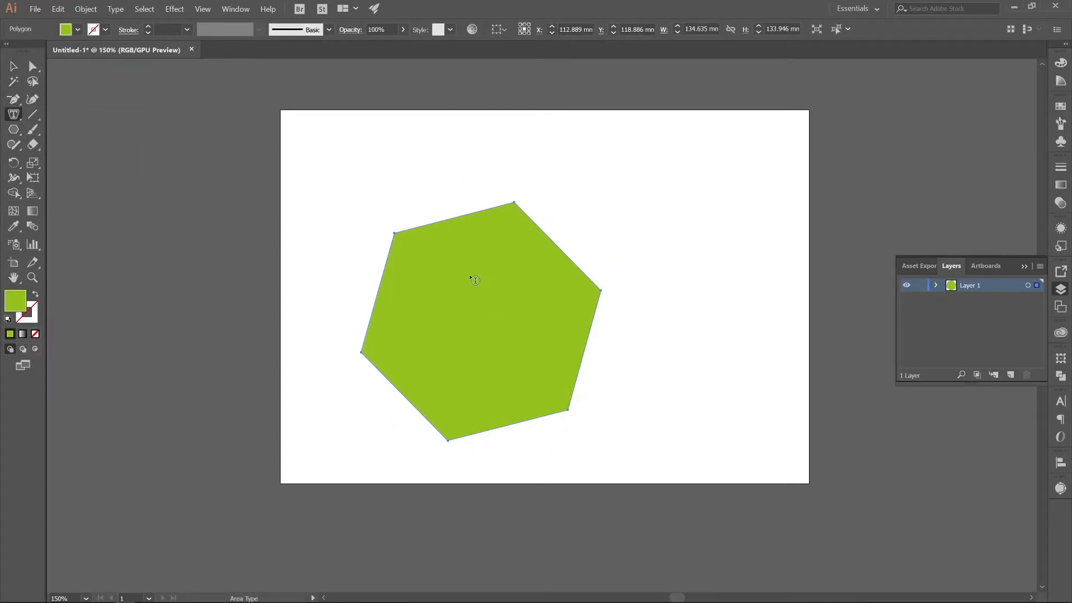
pyautogui.click(413, 243)
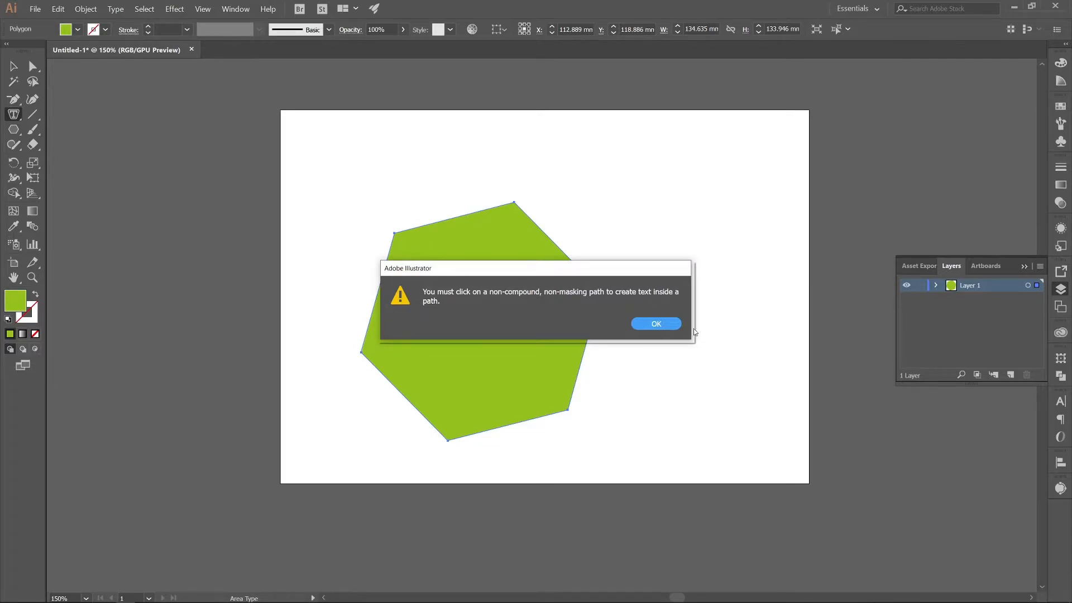
pyautogui.click(666, 327)
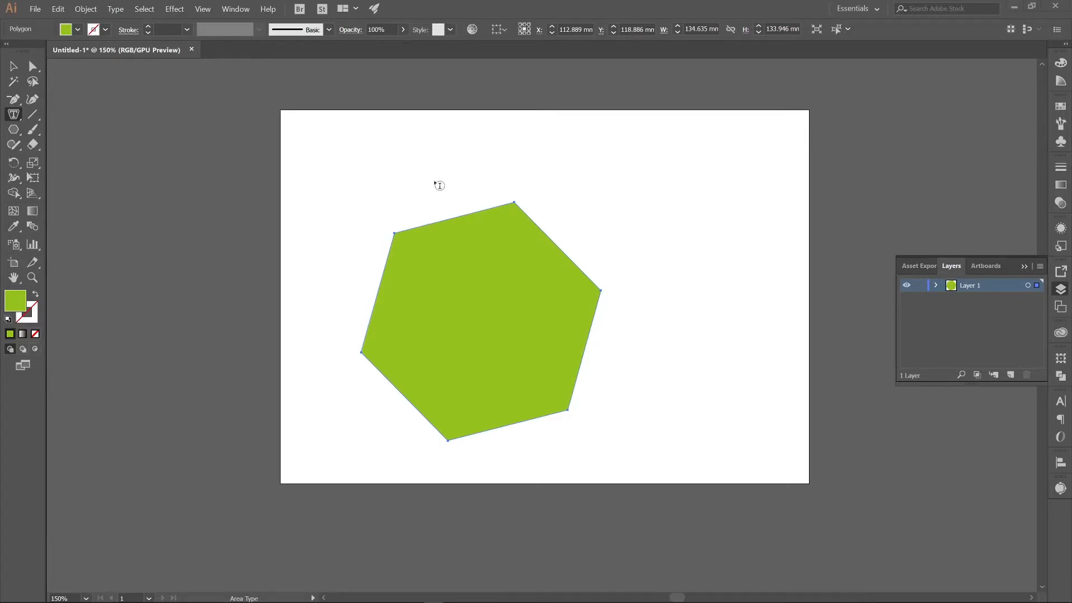
# Step: Turn the hexagon into an area type container of placeholder text by applying the Area Type tool to its upper edge
pyautogui.moveTo(13, 115); pyautogui.dragTo(78, 126)
pyautogui.click(457, 258)
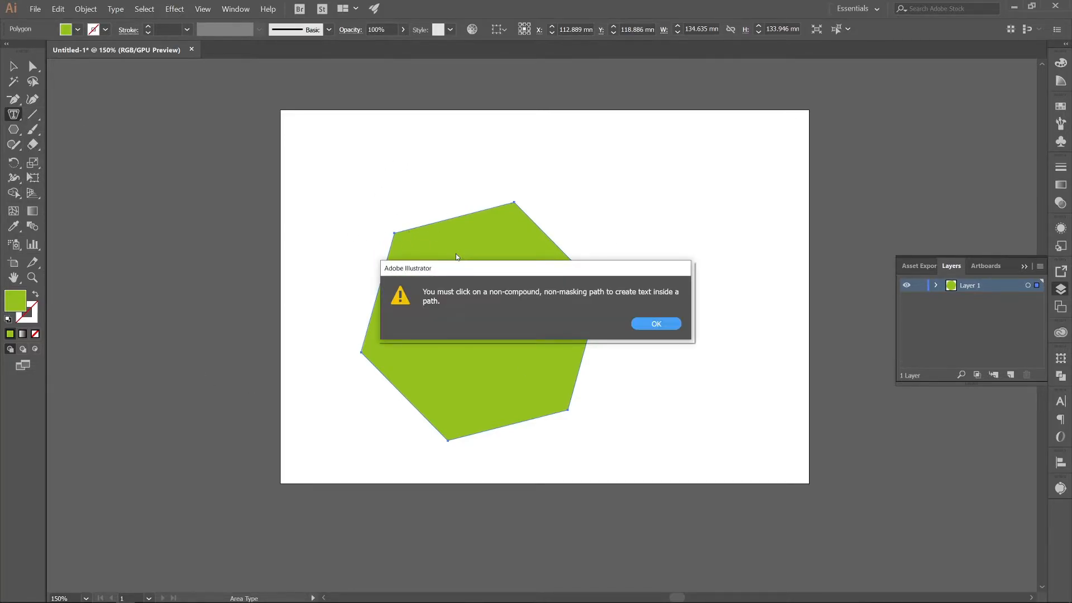
pyautogui.click(654, 324)
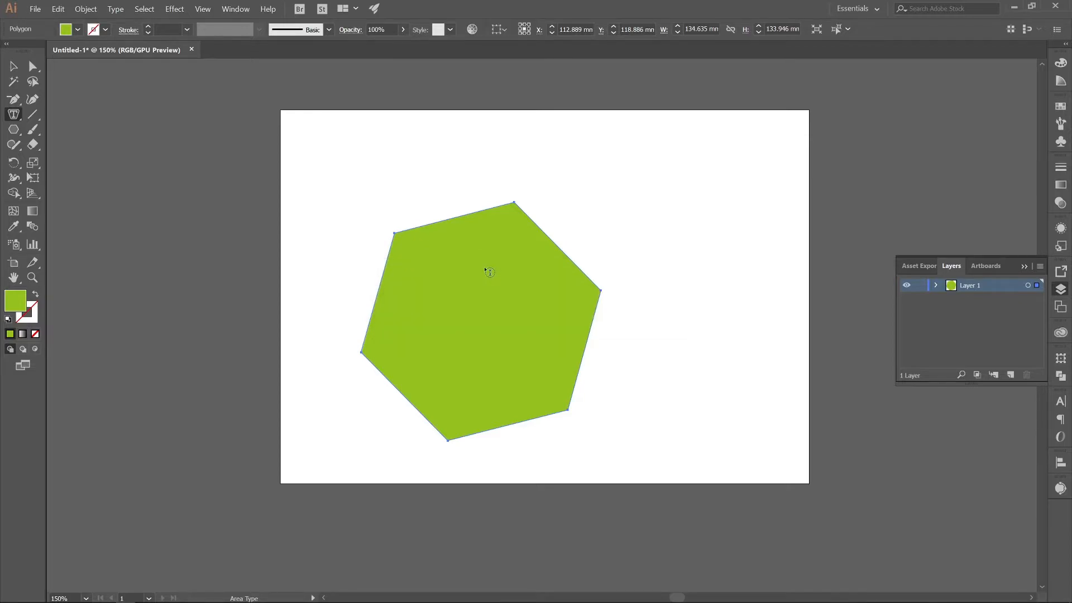
pyautogui.click(447, 219)
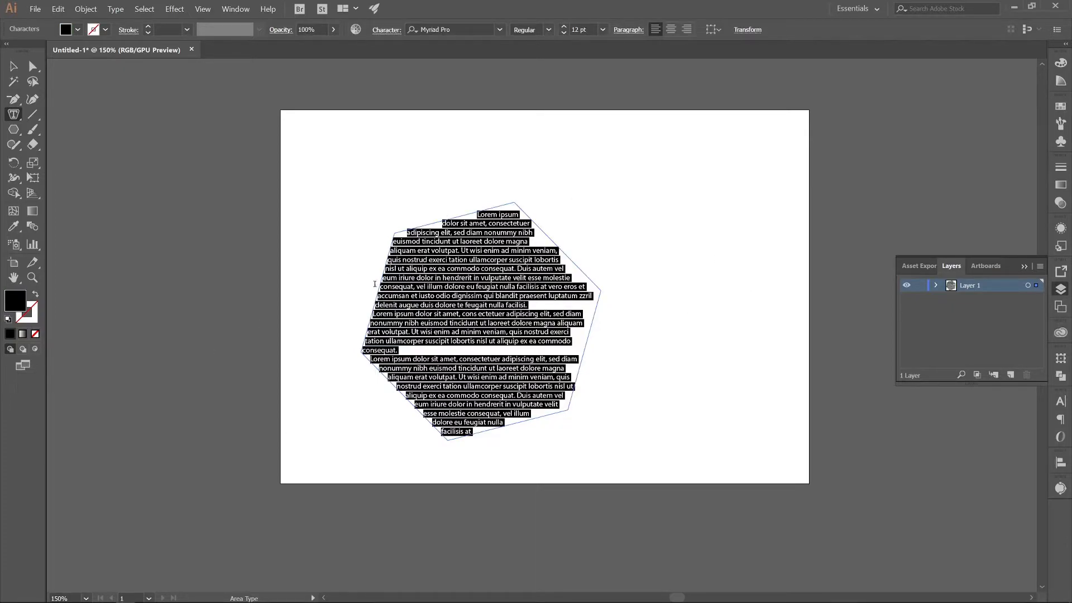
pyautogui.click(13, 65)
pyautogui.click(571, 171)
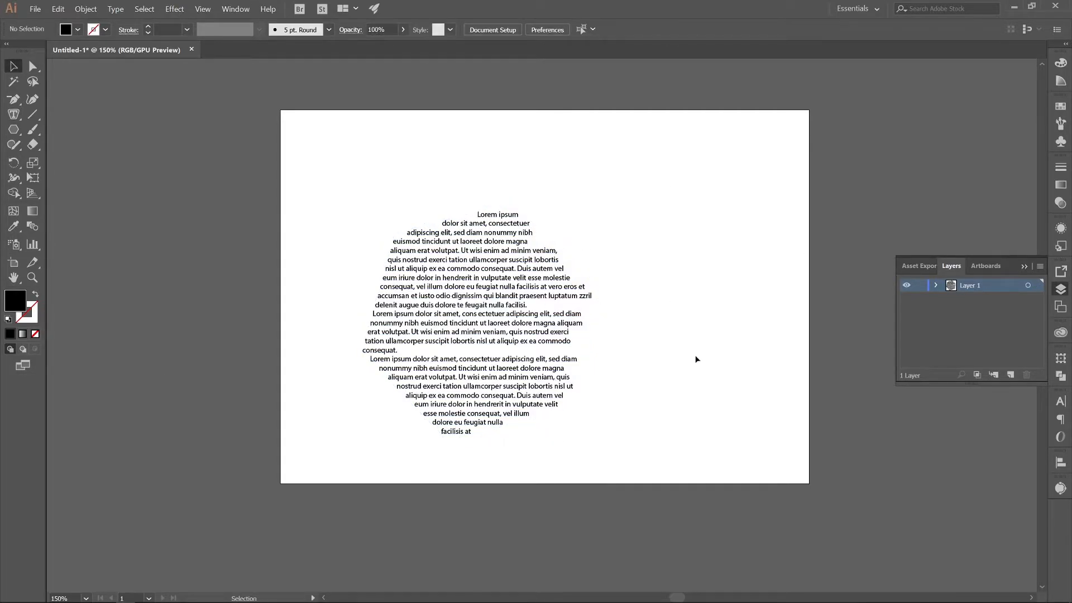
# Step: Delete the hexagonal block of placeholder text
pyautogui.click(465, 261)
pyautogui.press('Delete')
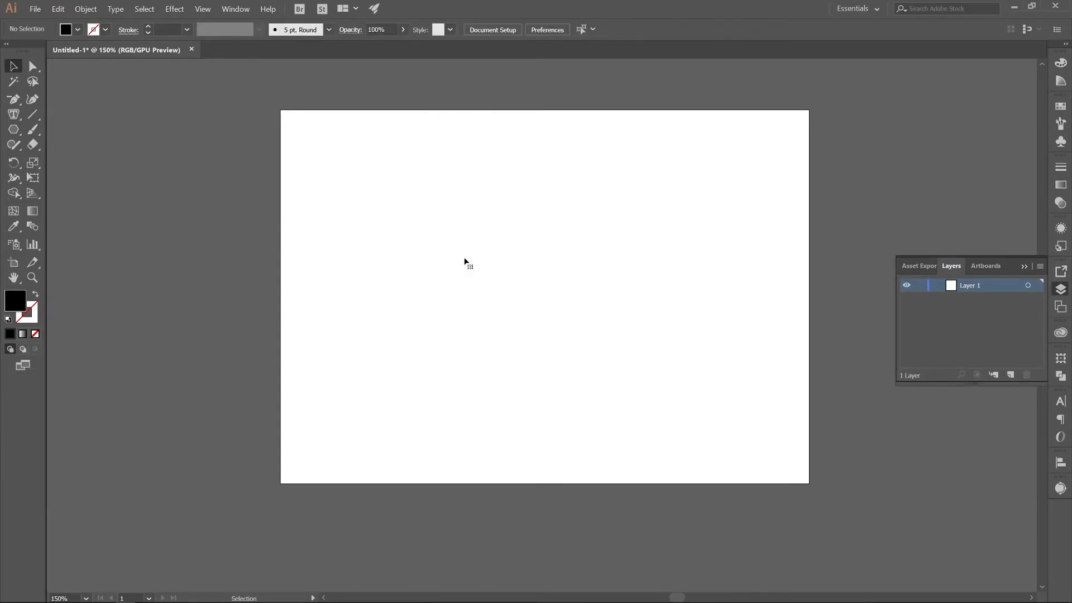
pyautogui.moveTo(13, 114); pyautogui.dragTo(102, 174)
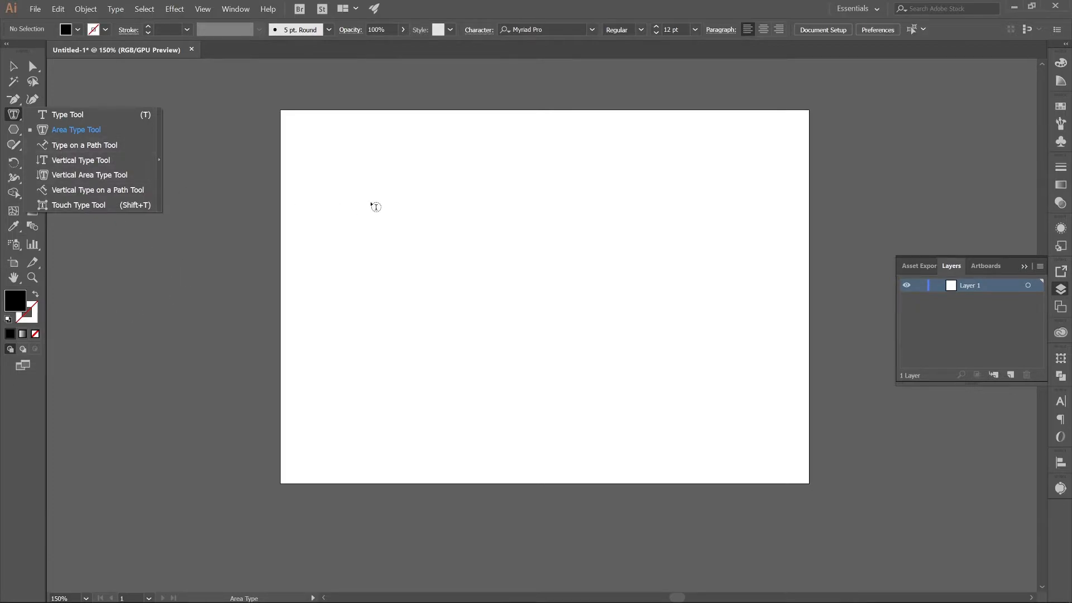
# Step: Draw a wavy open path across the artboard with the Pen tool, and swap fill and stroke to leave only a black stroke
pyautogui.moveTo(14, 100); pyautogui.dragTo(65, 99)
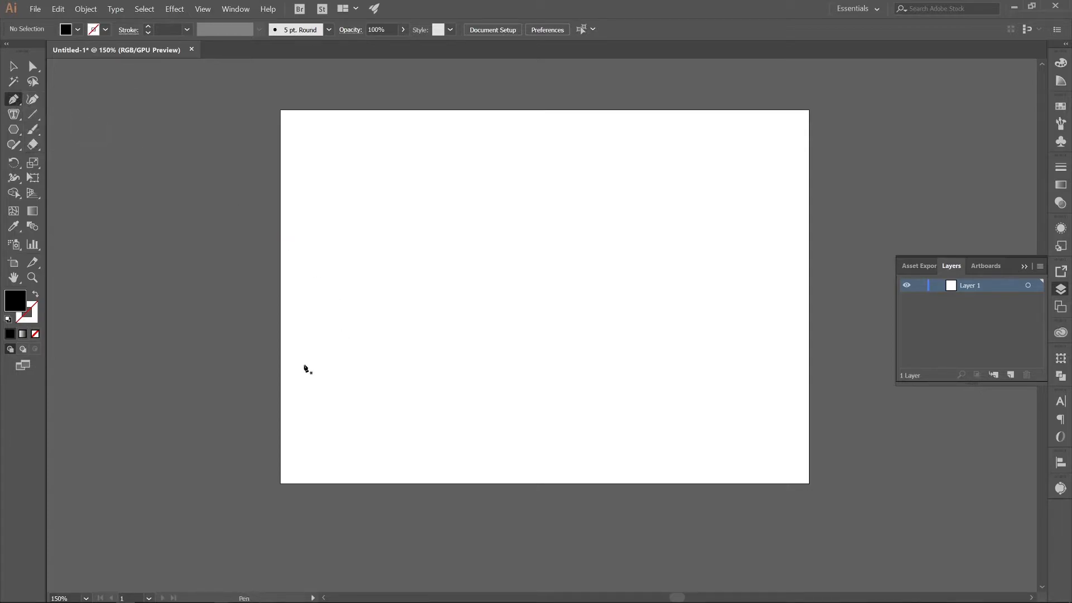
pyautogui.moveTo(303, 423); pyautogui.dragTo(308, 413)
pyautogui.moveTo(419, 356)
pyautogui.mouseDown()
pyautogui.moveTo(453, 387)
pyautogui.moveTo(562, 419)
pyautogui.mouseUp()
pyautogui.moveTo(611, 369); pyautogui.dragTo(629, 307)
pyautogui.moveTo(617, 274); pyautogui.dragTo(765, 225)
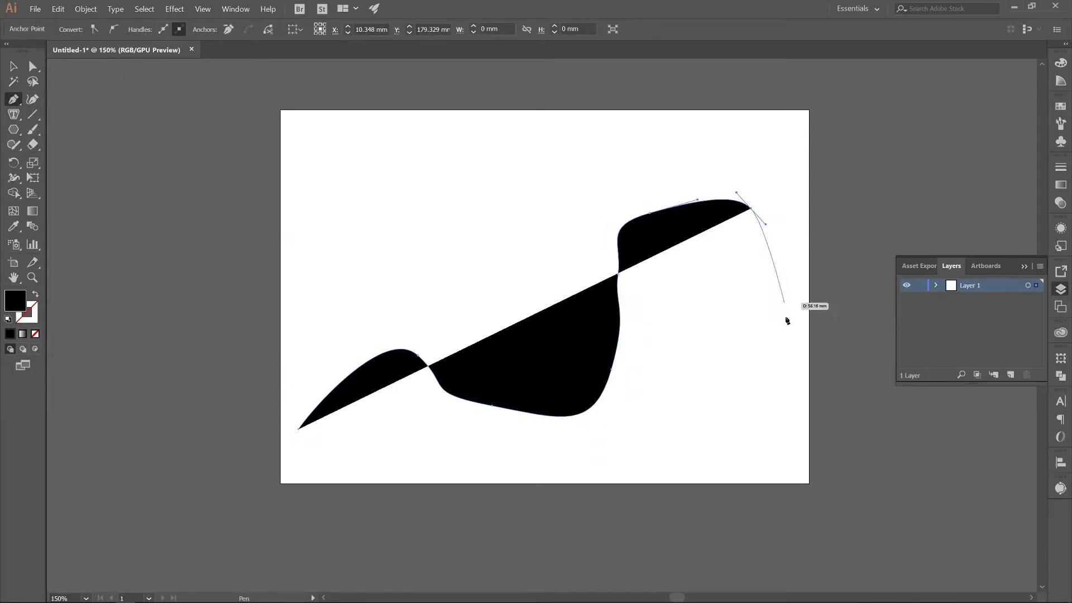
pyautogui.moveTo(785, 303); pyautogui.dragTo(790, 347)
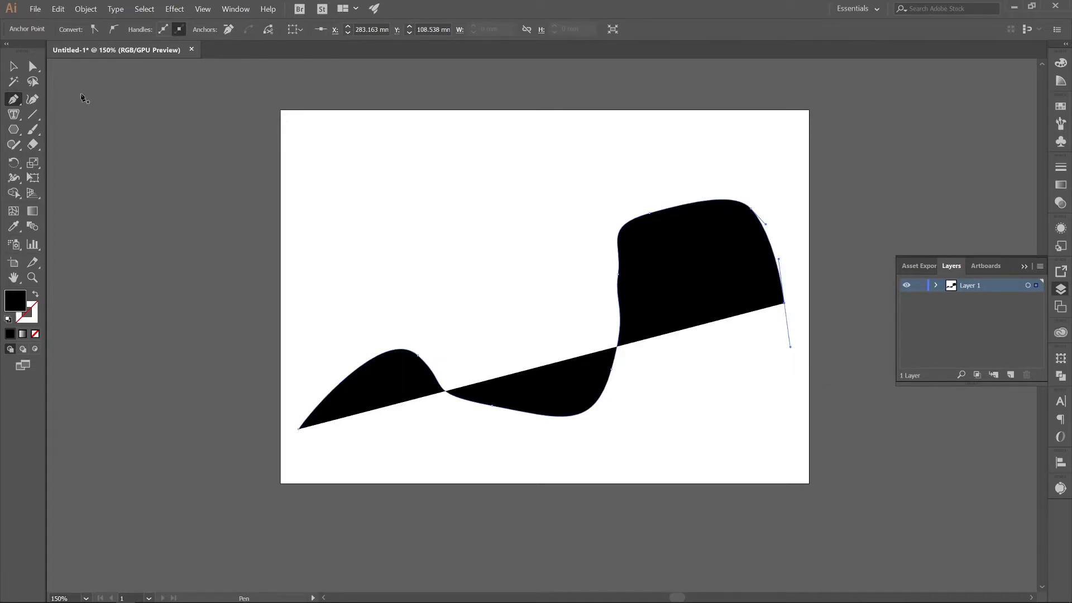
pyautogui.click(36, 295)
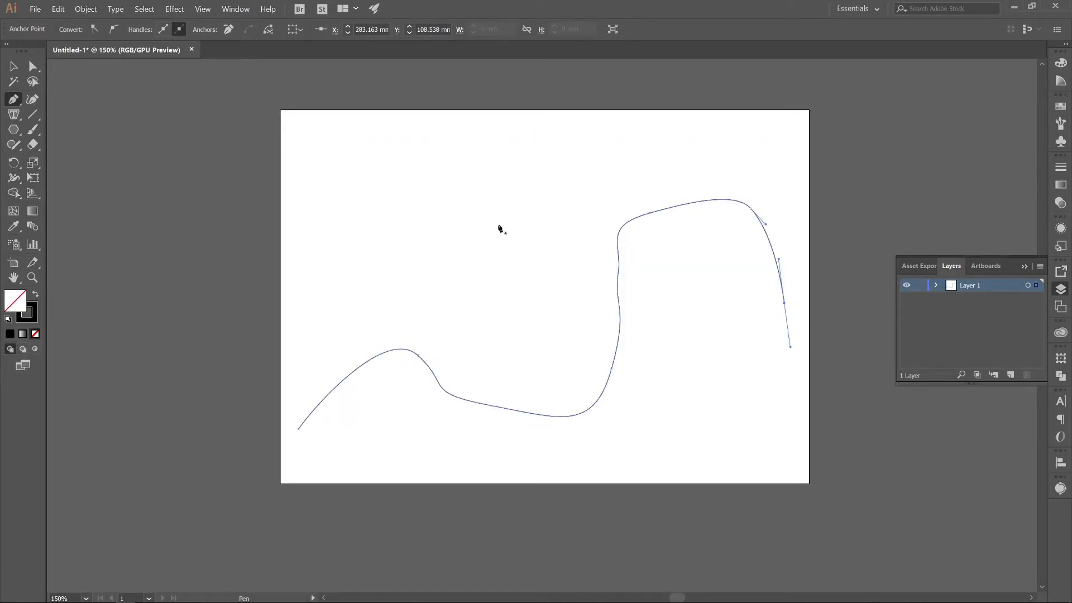
# Step: Run placeholder text along the wavy path from its lower-left end with the Type on a Path tool, and deselect it
pyautogui.click(14, 114)
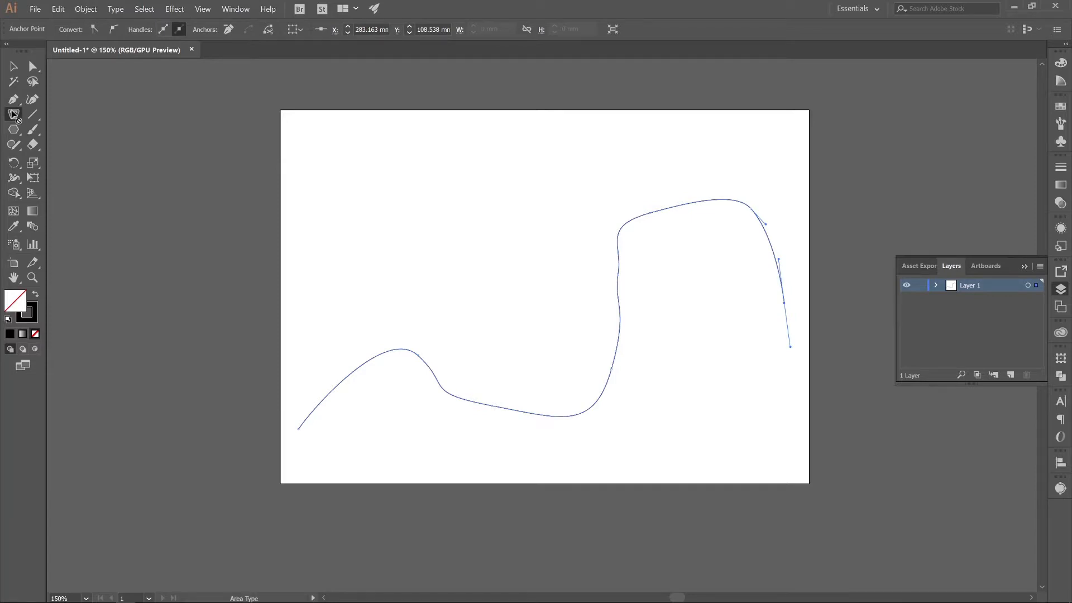
pyautogui.click(17, 118)
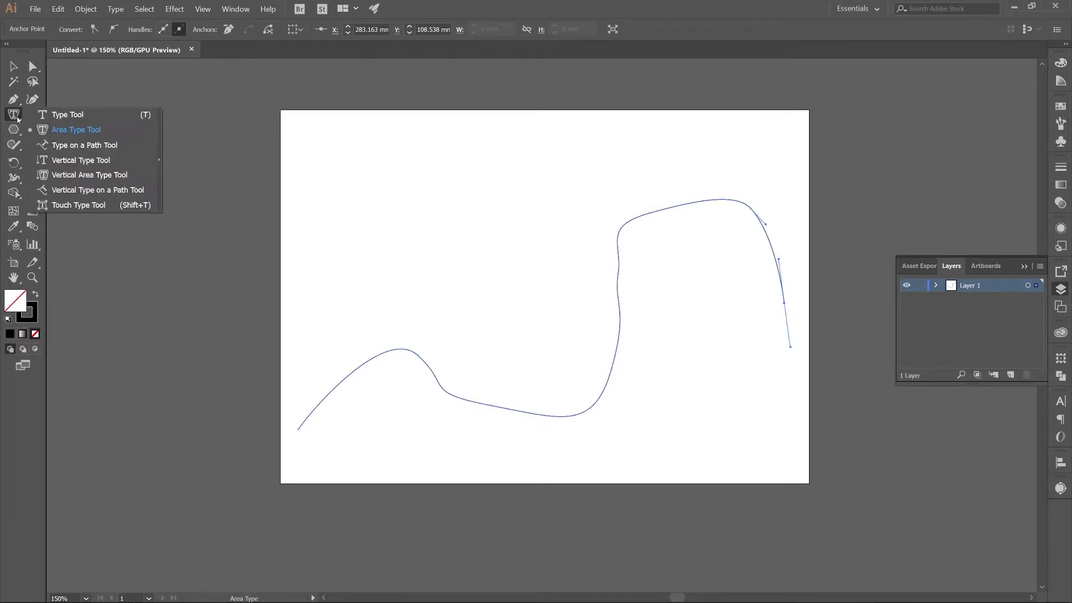
pyautogui.click(89, 145)
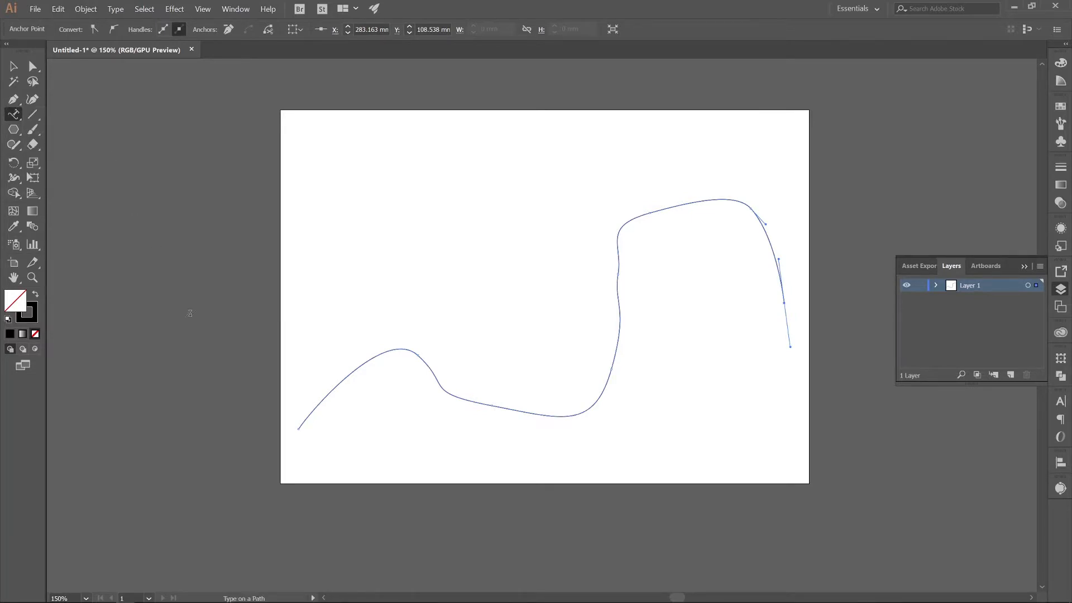
pyautogui.click(305, 416)
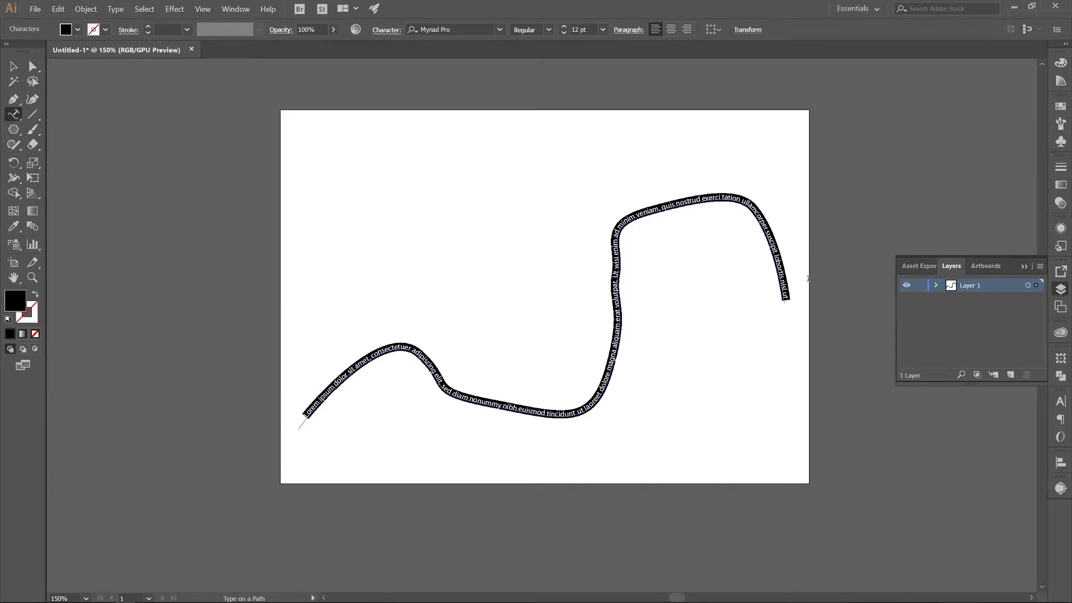
pyautogui.click(14, 66)
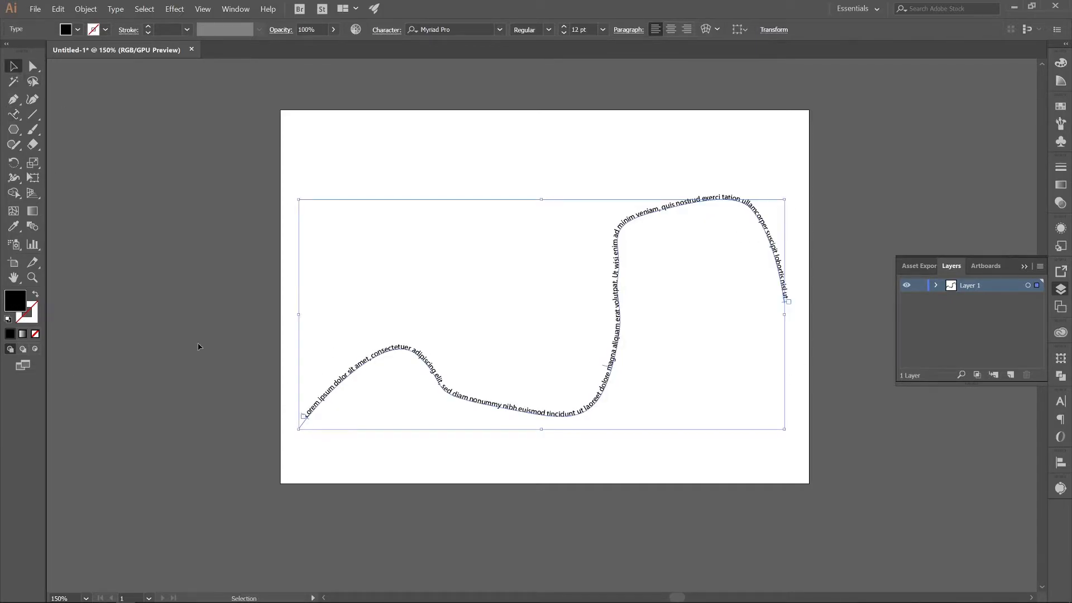
pyautogui.click(199, 303)
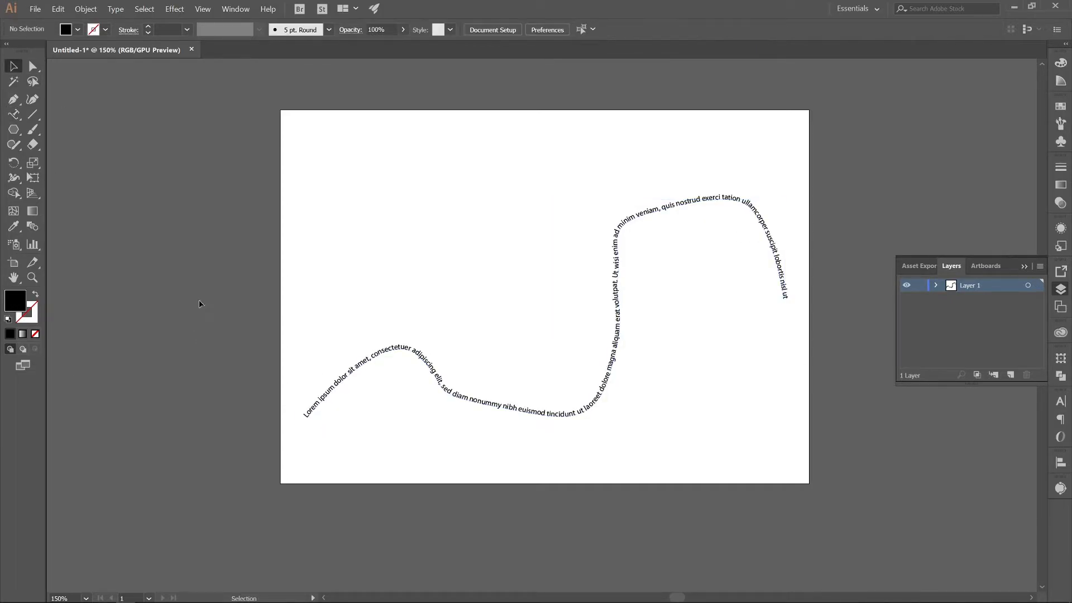
# Step: Reshape the text path with the Direct Selection tool, moving the bottom anchor down and the steep middle section to the left
pyautogui.click(537, 413)
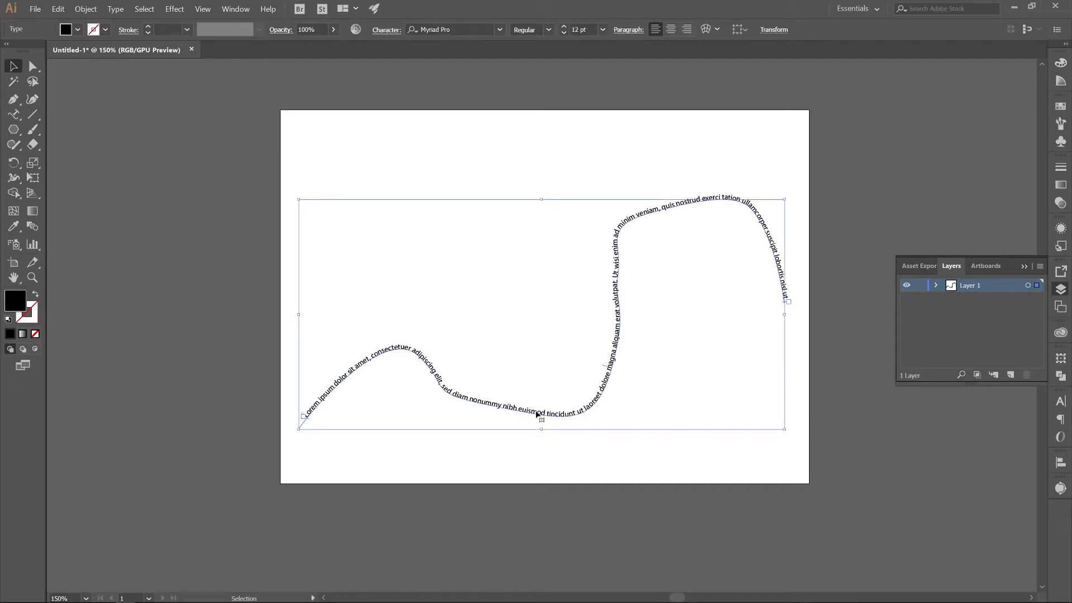
pyautogui.press('a')
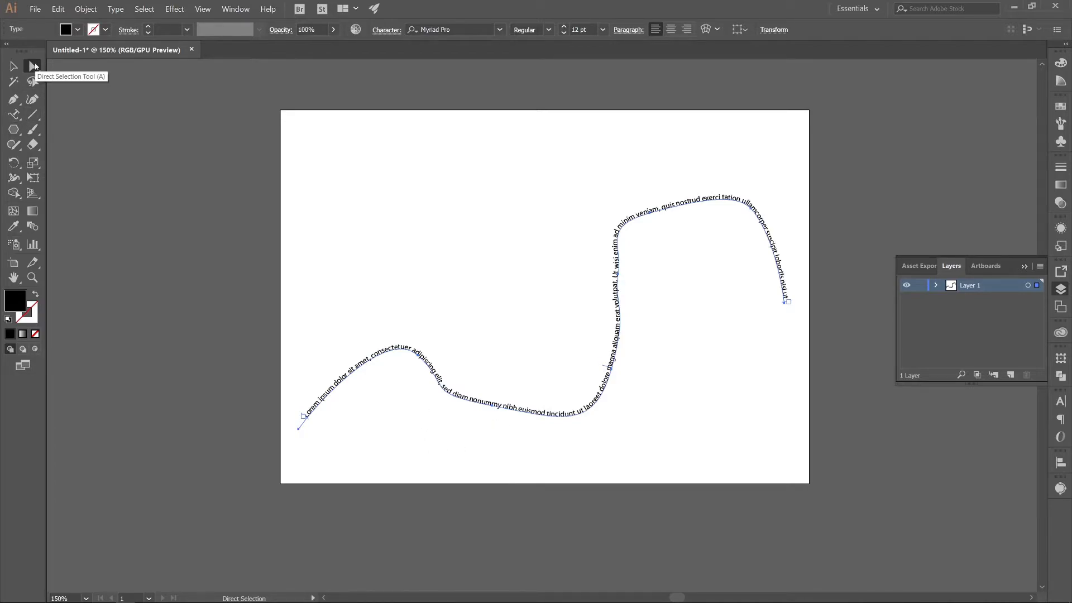
pyautogui.moveTo(492, 409); pyautogui.dragTo(492, 453)
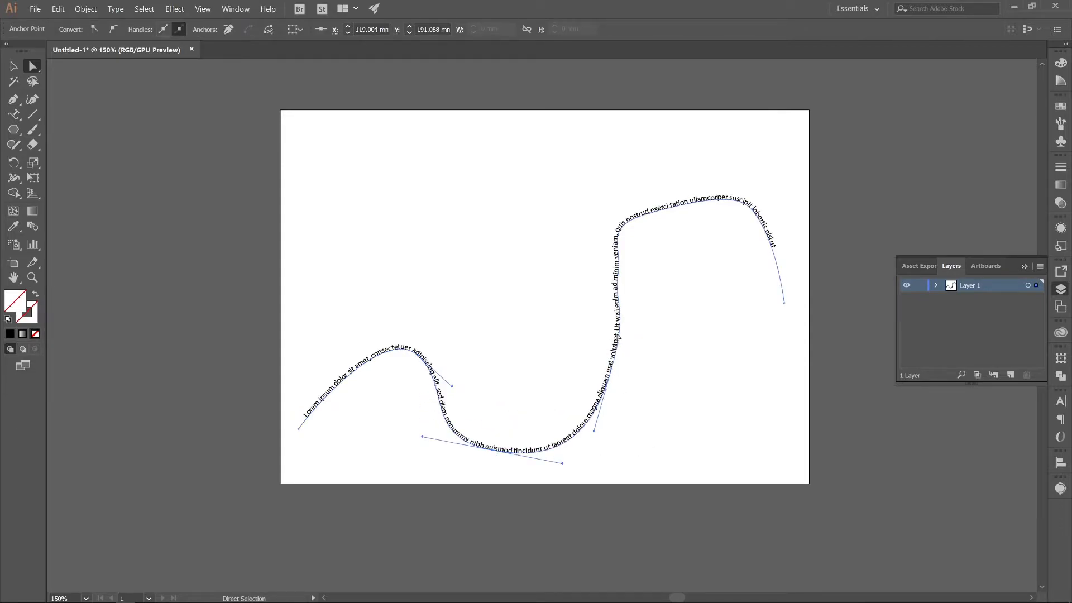
pyautogui.moveTo(618, 337); pyautogui.dragTo(507, 318)
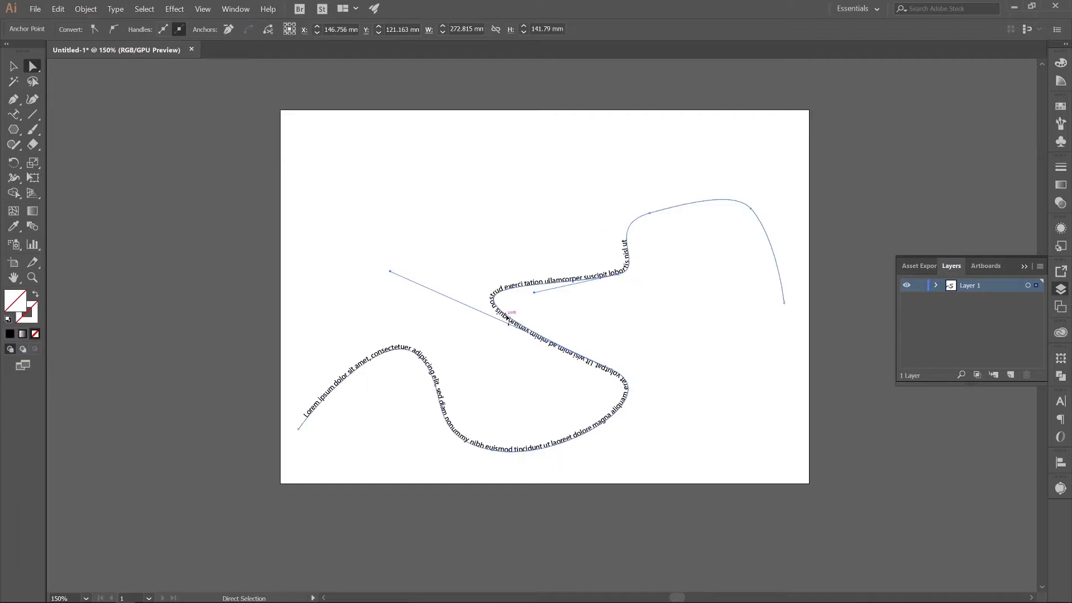
pyautogui.click(495, 173)
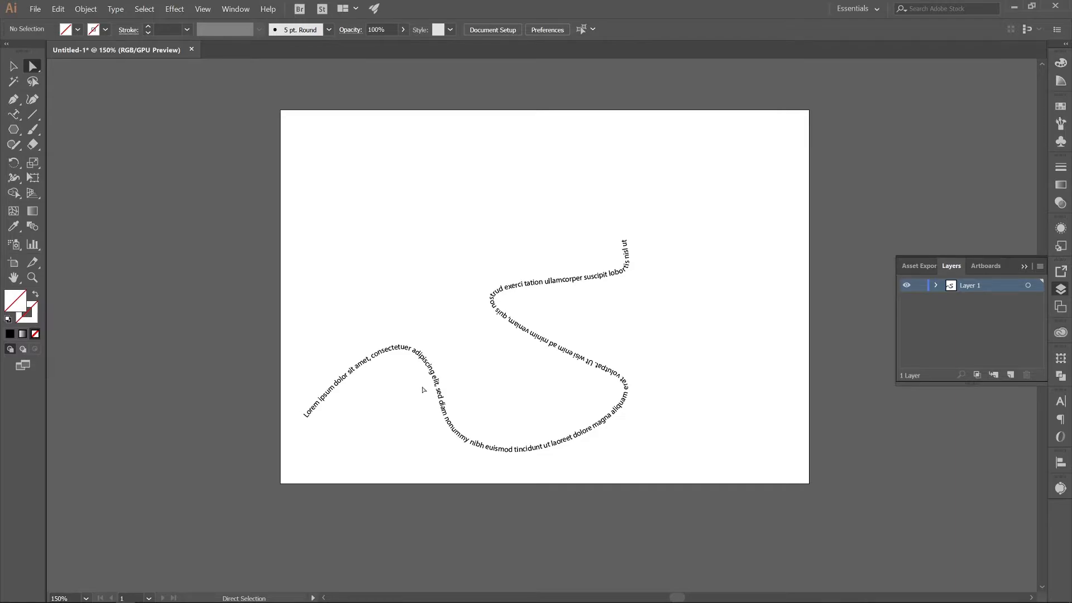
# Step: Delete the wavy path together with its placeholder text
pyautogui.press('v')
pyautogui.moveTo(663, 371); pyautogui.dragTo(219, 178)
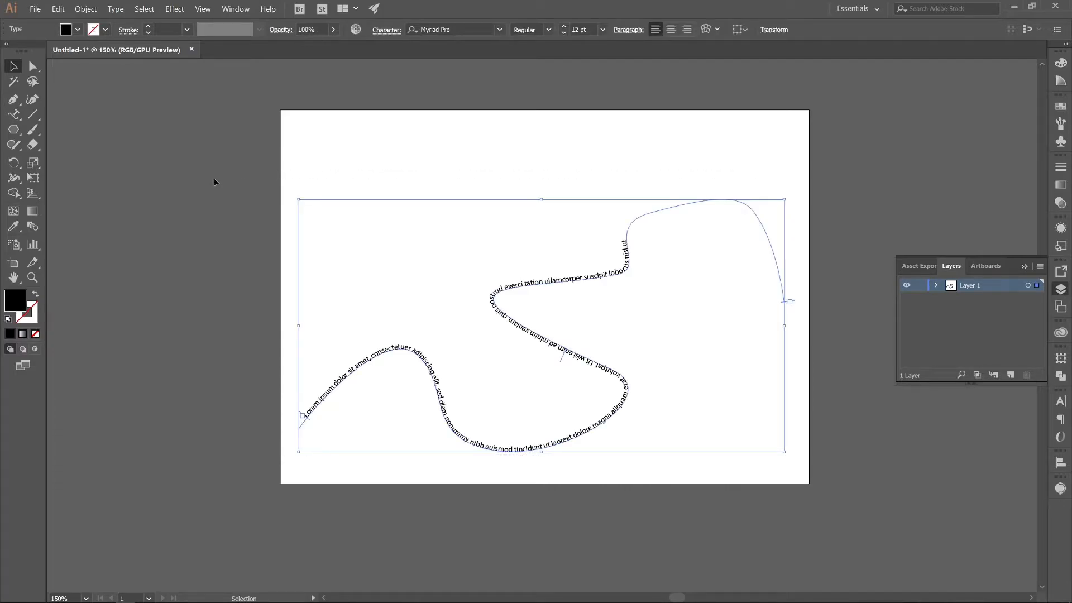
pyautogui.press('Delete')
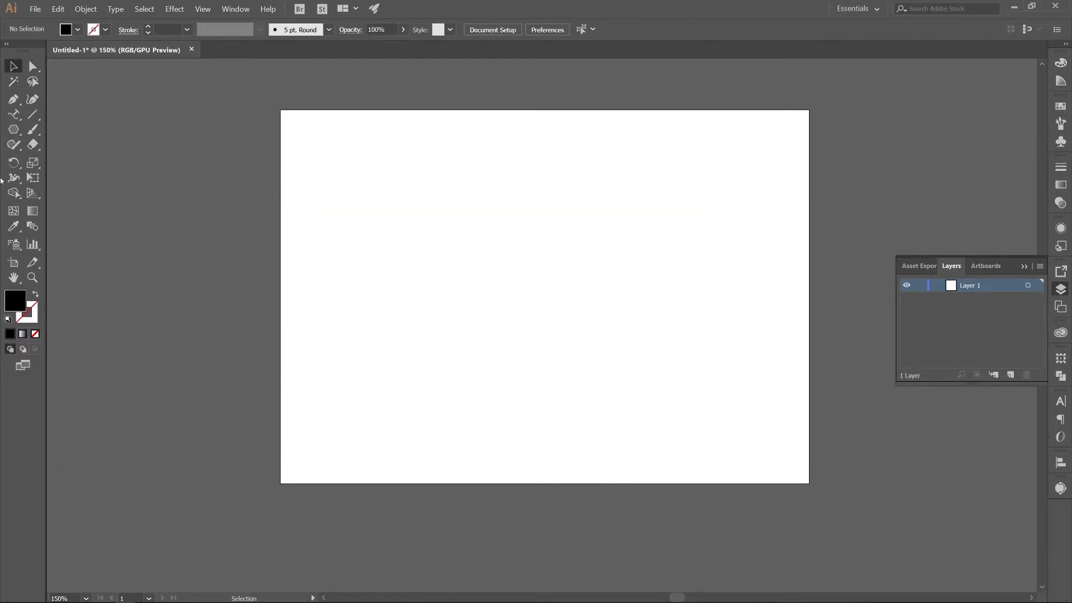
# Step: Draw a rectangle about 74 by 55 mm in the artboard's upper-left area, and look at the Rectangle tool's size options
pyautogui.click(14, 137)
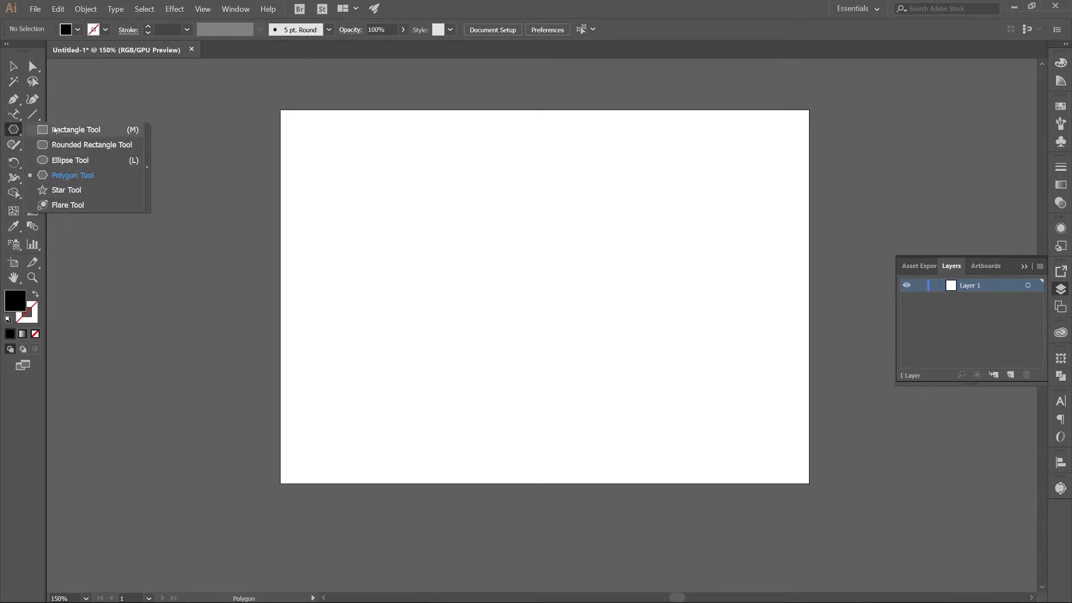
pyautogui.click(78, 129)
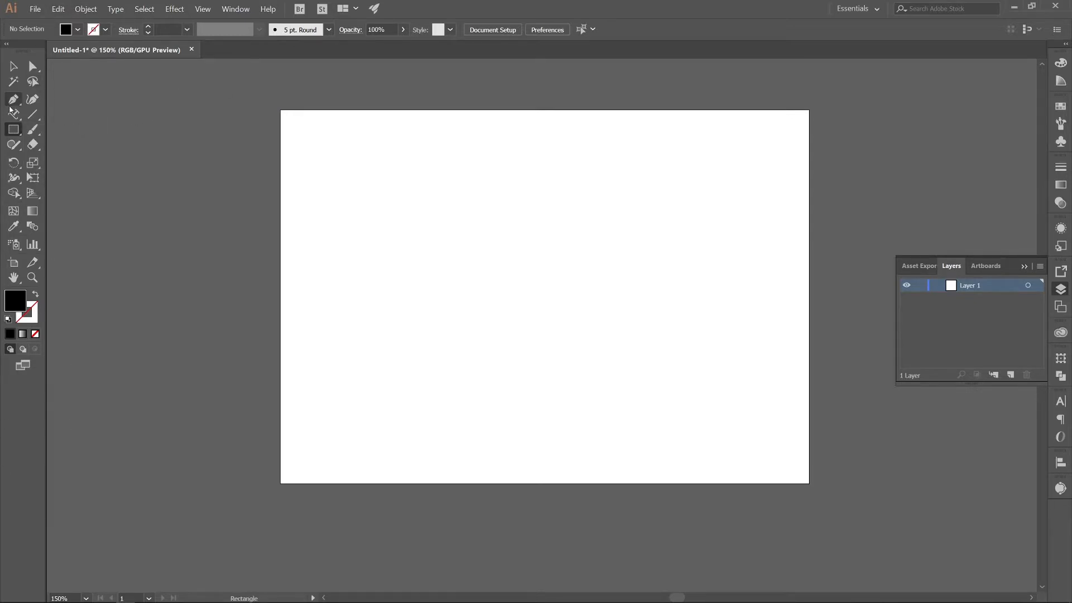
pyautogui.moveTo(334, 154)
pyautogui.mouseDown()
pyautogui.moveTo(546, 257)
pyautogui.moveTo(467, 251)
pyautogui.mouseUp()
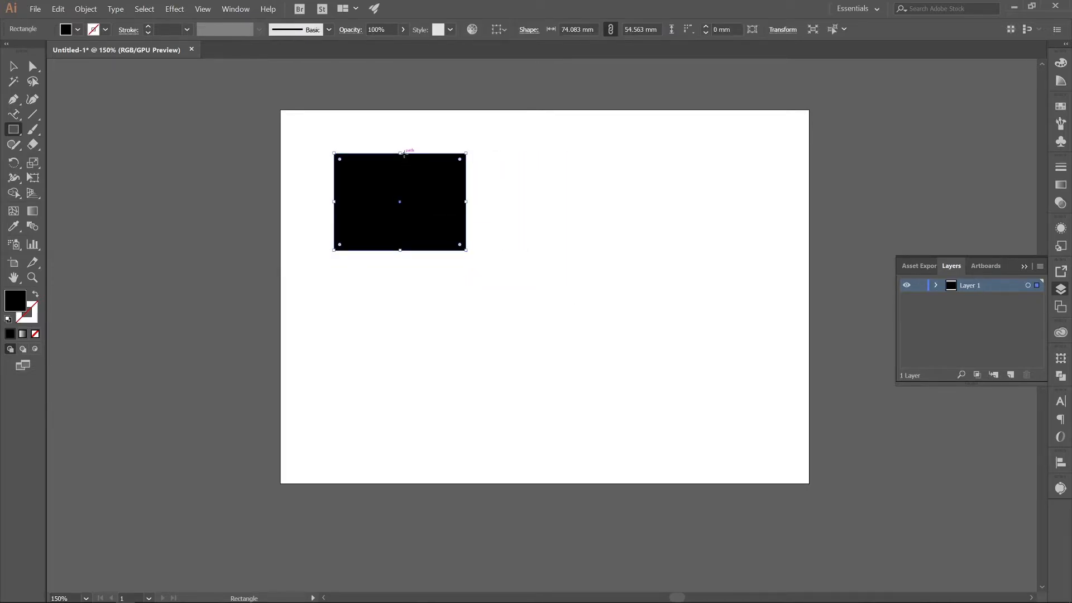
pyautogui.click(558, 190)
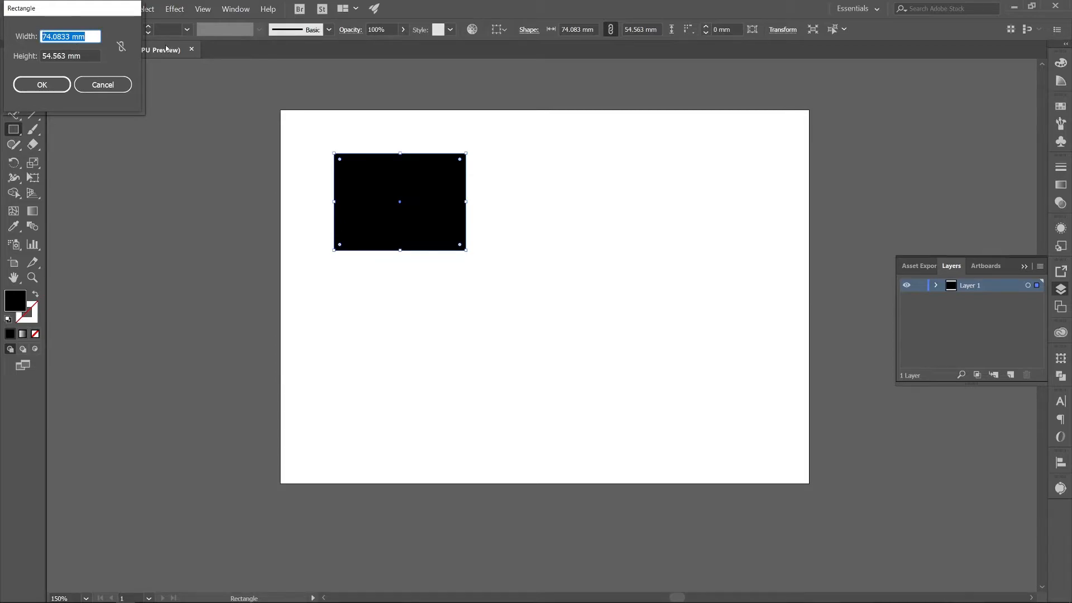
pyautogui.press('Escape')
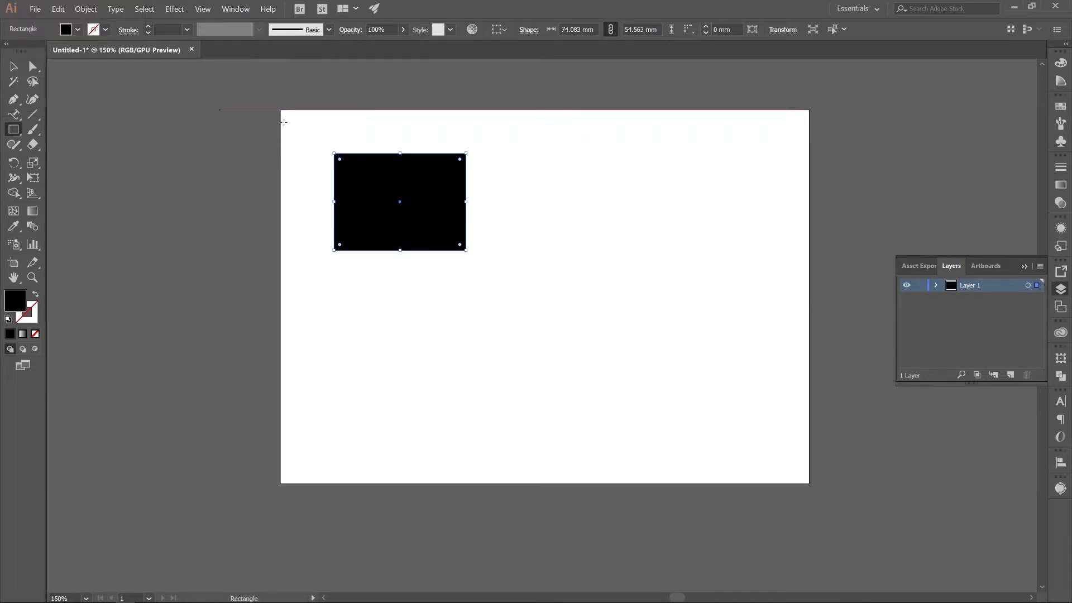
# Step: Give the rectangle a yellow-green fill and a pink stroke, and deselect it
pyautogui.click(9, 63)
pyautogui.click(571, 316)
pyautogui.click(426, 200)
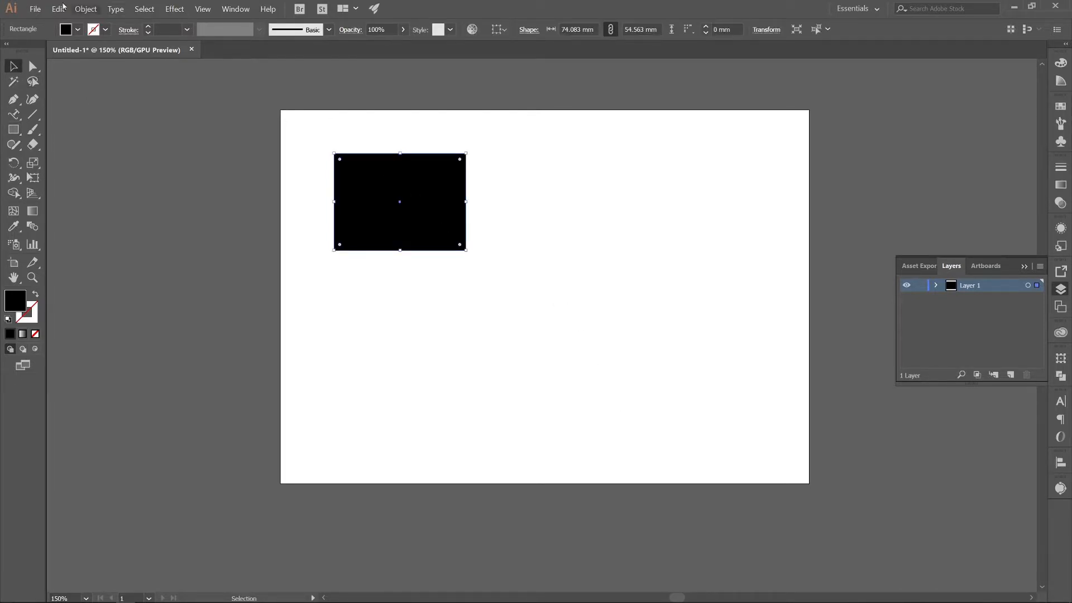
pyautogui.click(78, 29)
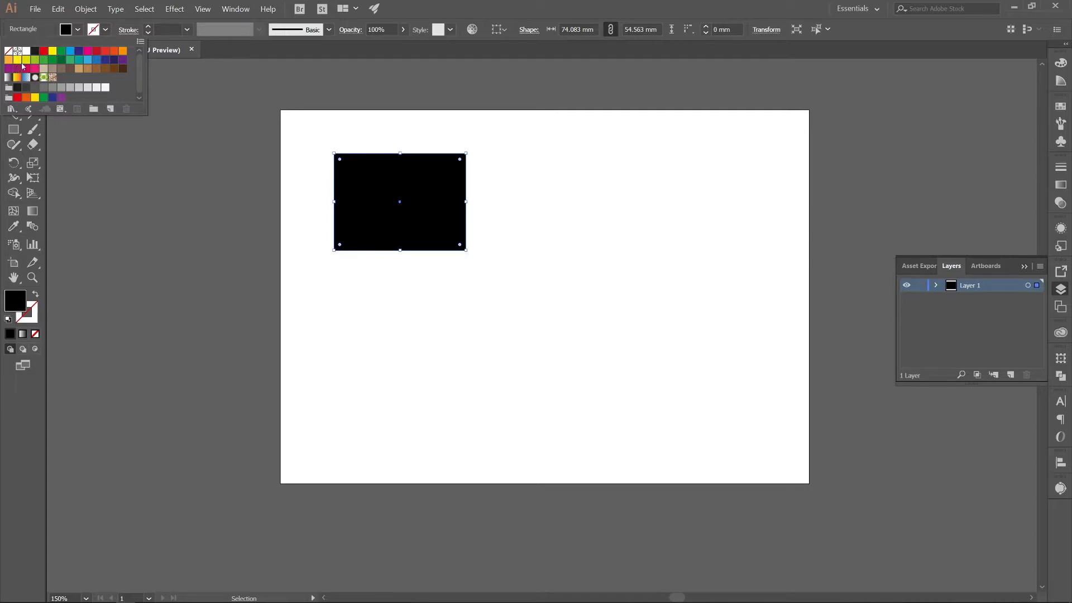
pyautogui.click(26, 60)
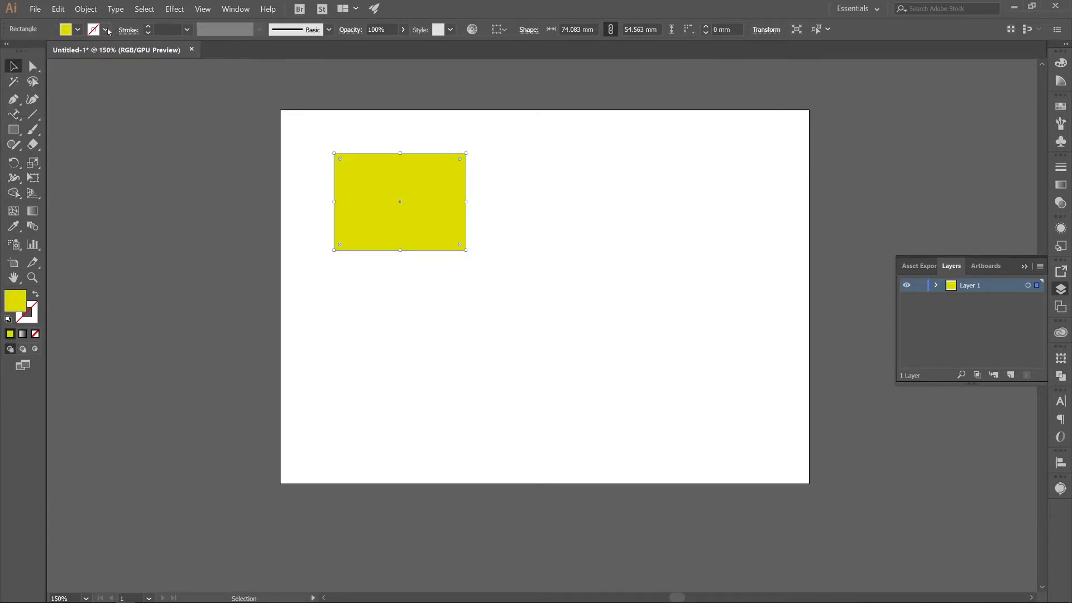
pyautogui.click(105, 29)
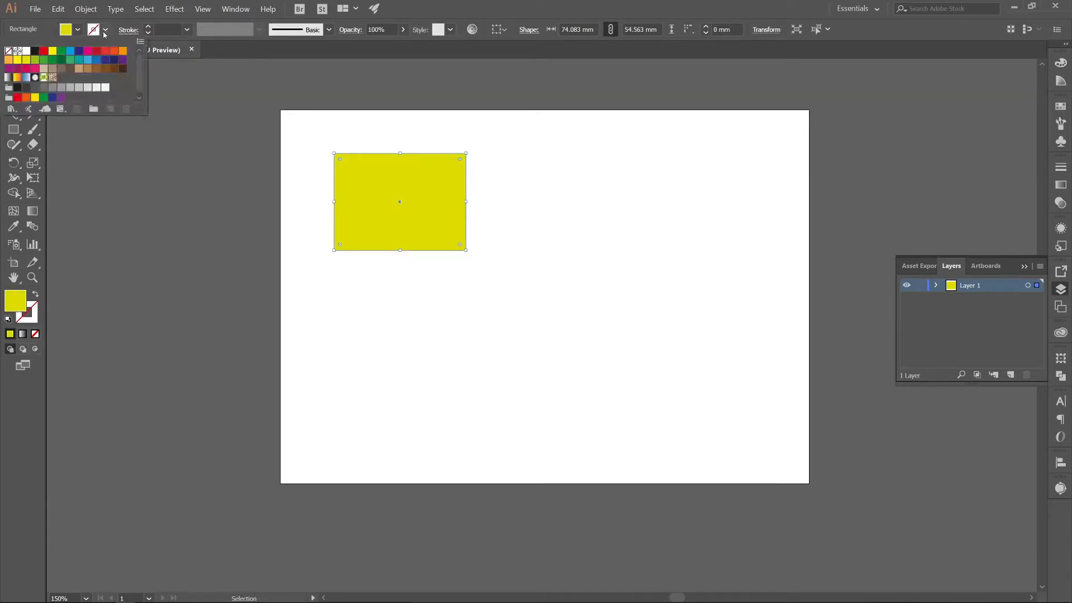
pyautogui.click(35, 68)
pyautogui.click(441, 321)
pyautogui.click(172, 262)
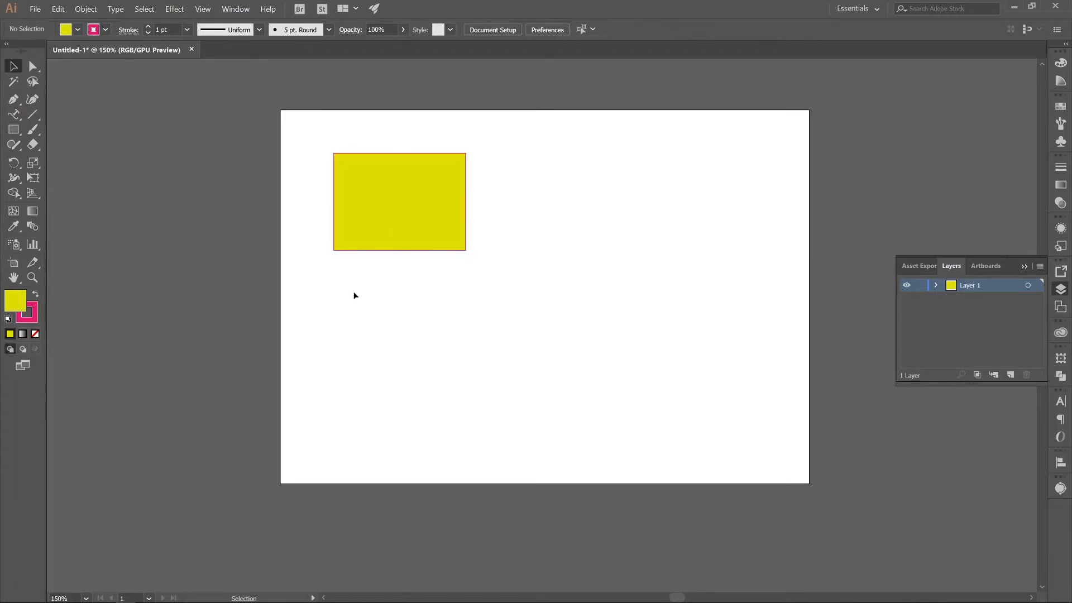
# Step: Draw a tilted hexagon of about 32 mm radius over the artboard's top edge, and add an 8-sided polygon with 31.5709 mm radius below it
pyautogui.click(14, 131)
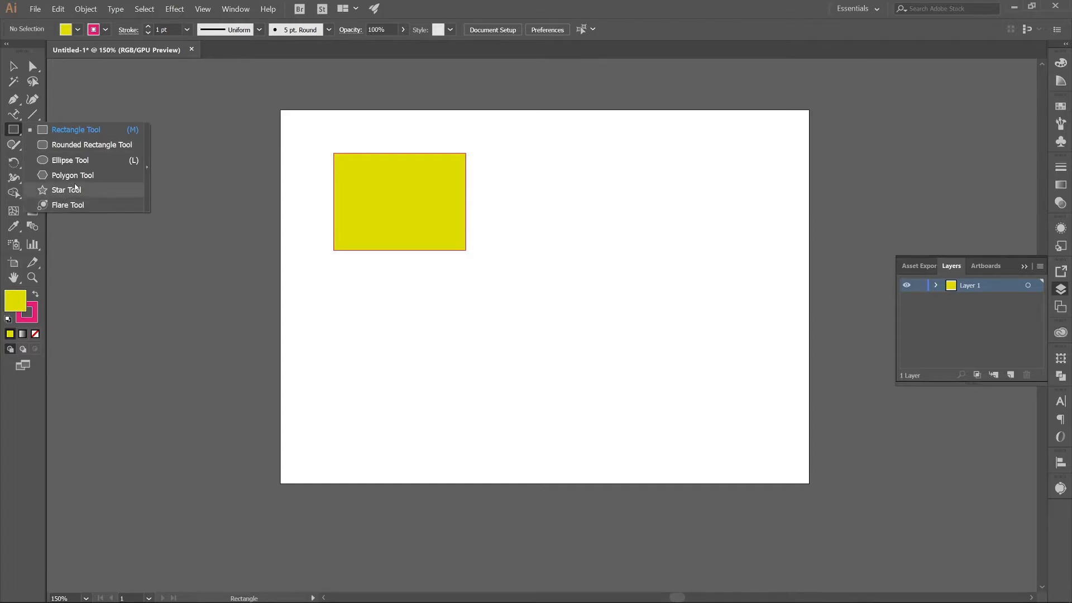
pyautogui.click(72, 175)
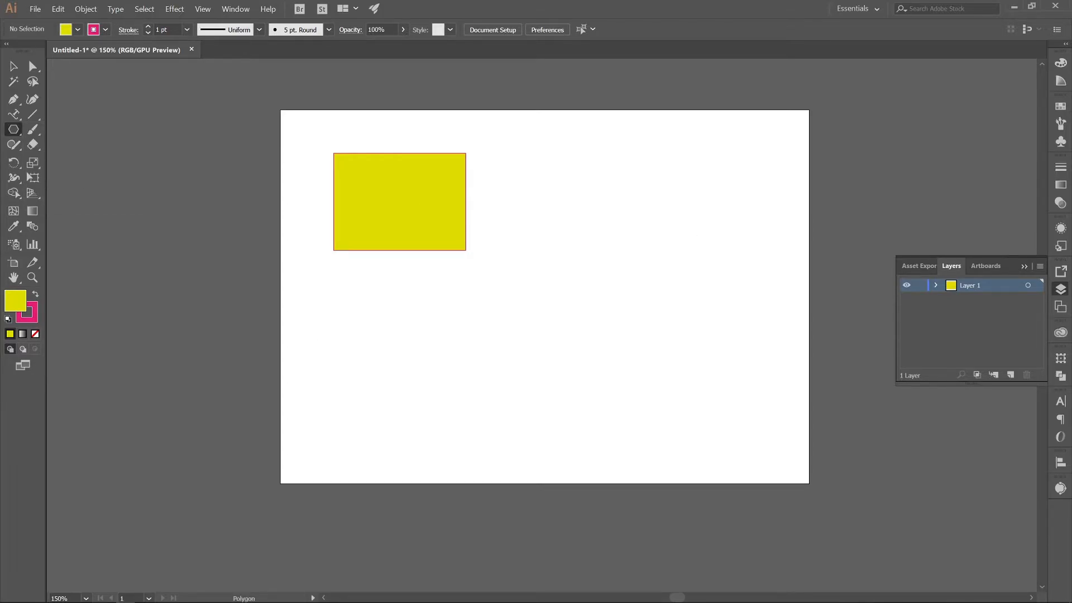
pyautogui.moveTo(526, 146); pyautogui.dragTo(593, 171)
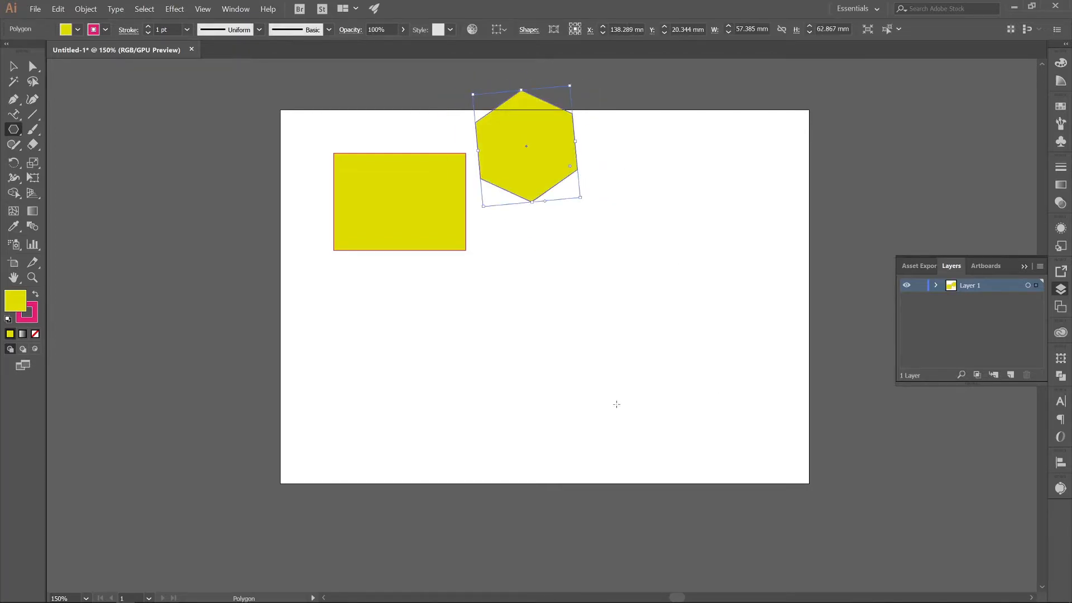
pyautogui.click(559, 266)
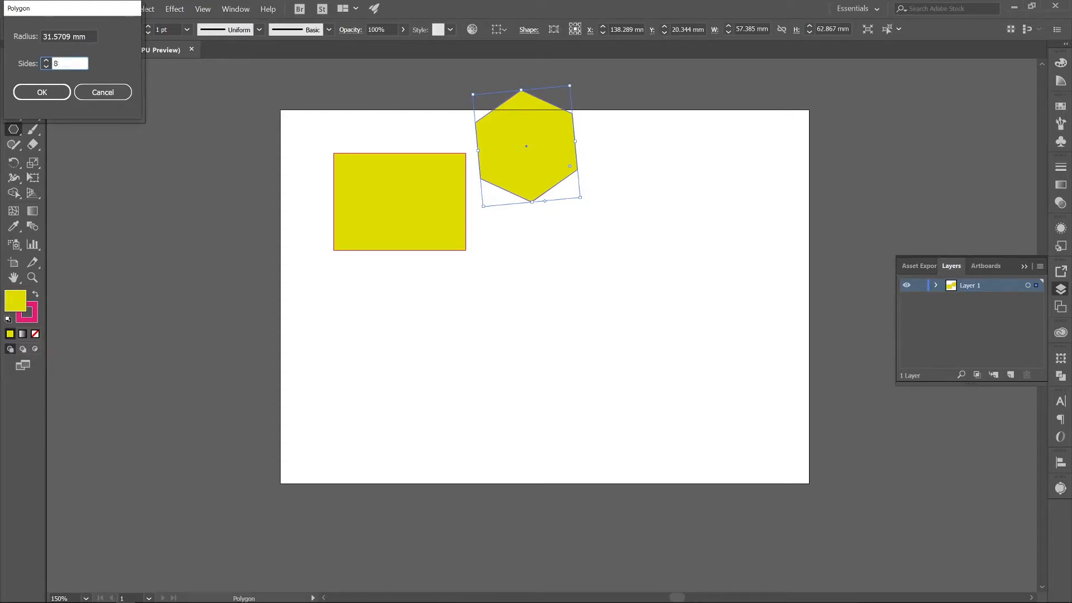
pyautogui.press('Return')
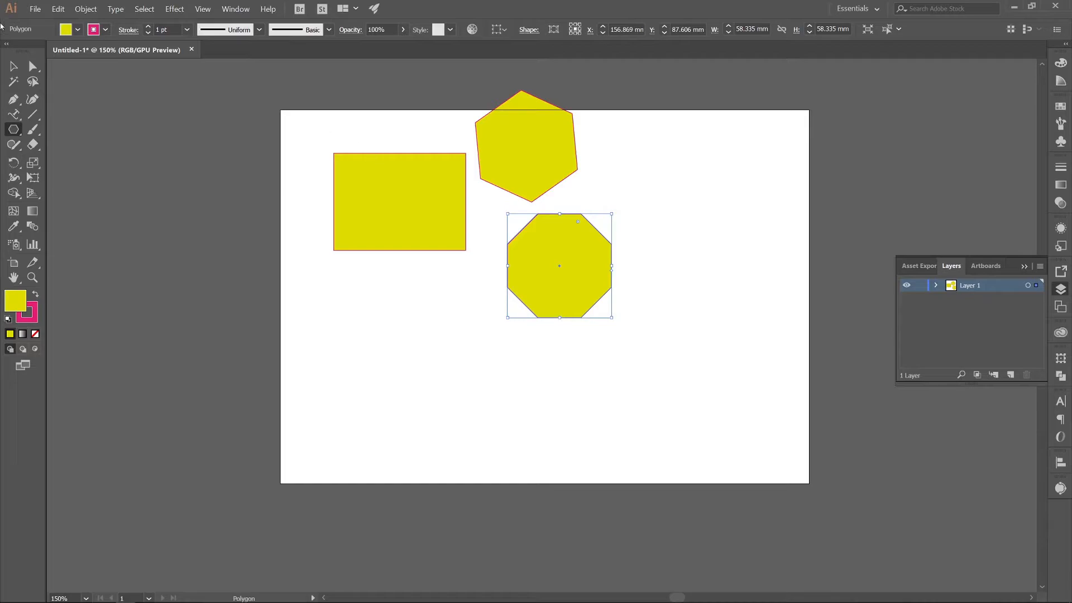
# Step: Delete the rectangle, the hexagon and the octagon from the artboard
pyautogui.click(14, 66)
pyautogui.moveTo(673, 383); pyautogui.dragTo(271, 100)
pyautogui.press('Delete')
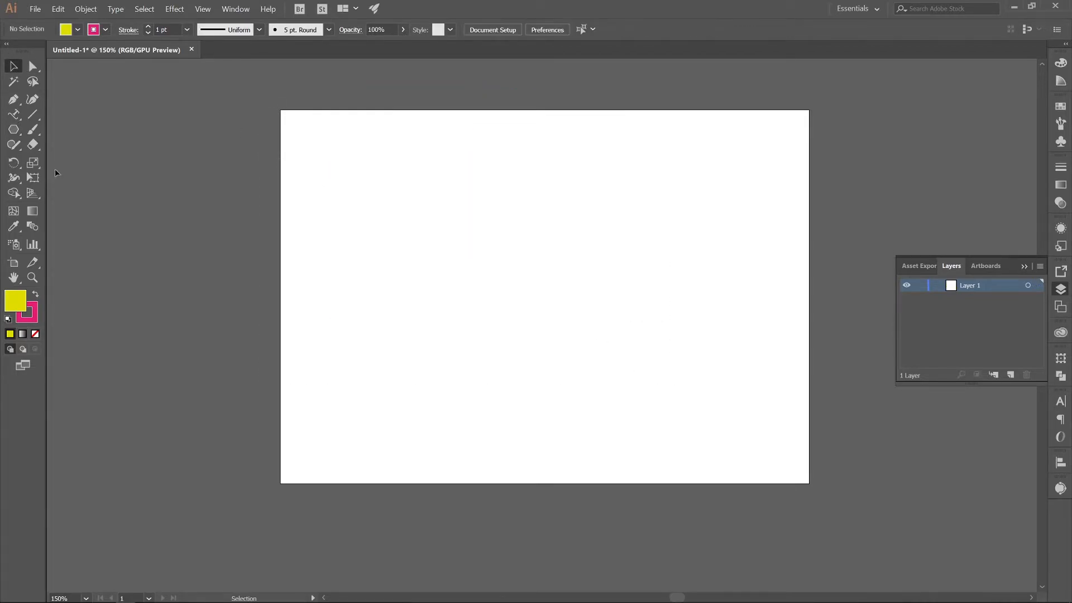
# Step: Draw a circle about 41 mm across in the artboard's upper-left area and a square of about 33 mm to its right
pyautogui.click(15, 129)
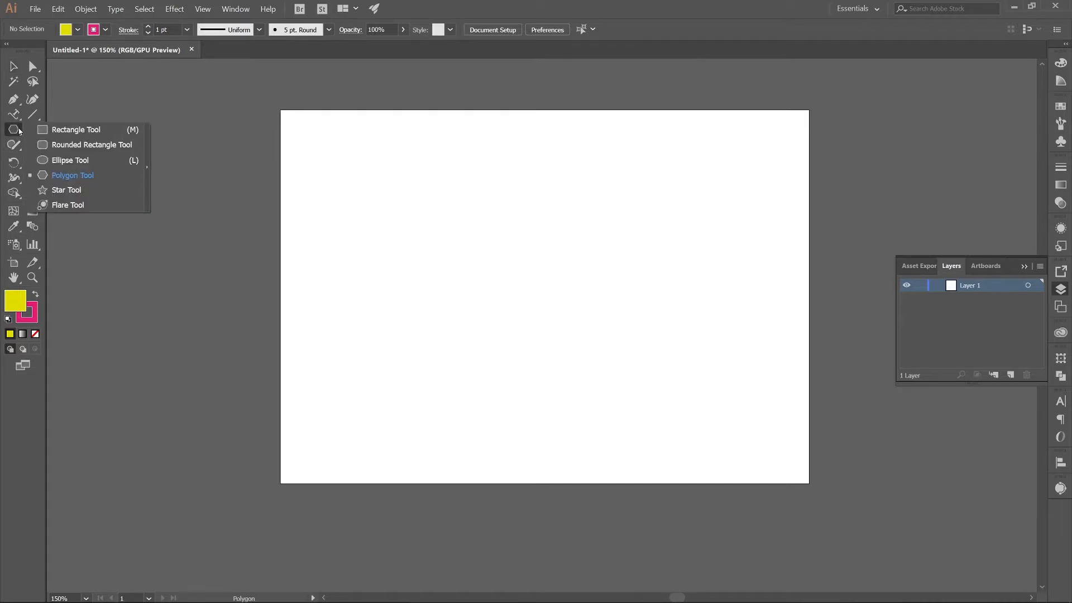
pyautogui.click(66, 162)
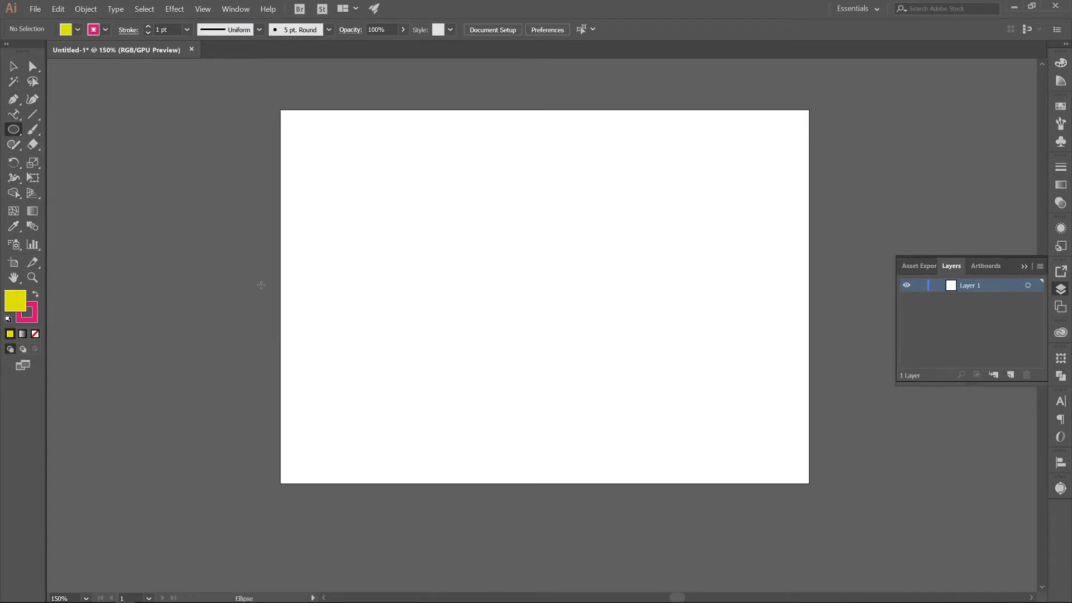
pyautogui.moveTo(307, 154); pyautogui.dragTo(464, 289)
pyautogui.moveTo(481, 223)
pyautogui.mouseDown()
pyautogui.moveTo(369, 306)
pyautogui.moveTo(601, 263)
pyautogui.moveTo(570, 296)
pyautogui.moveTo(473, 284)
pyautogui.moveTo(407, 229)
pyautogui.moveTo(494, 386)
pyautogui.moveTo(479, 361)
pyautogui.moveTo(355, 280)
pyautogui.moveTo(343, 217)
pyautogui.moveTo(384, 228)
pyautogui.moveTo(483, 294)
pyautogui.moveTo(448, 204)
pyautogui.moveTo(400, 169)
pyautogui.moveTo(355, 154)
pyautogui.moveTo(459, 229)
pyautogui.moveTo(484, 297)
pyautogui.moveTo(421, 229)
pyautogui.moveTo(361, 195)
pyautogui.moveTo(419, 245)
pyautogui.moveTo(381, 227)
pyautogui.mouseUp()
pyautogui.moveTo(11, 134); pyautogui.dragTo(73, 134)
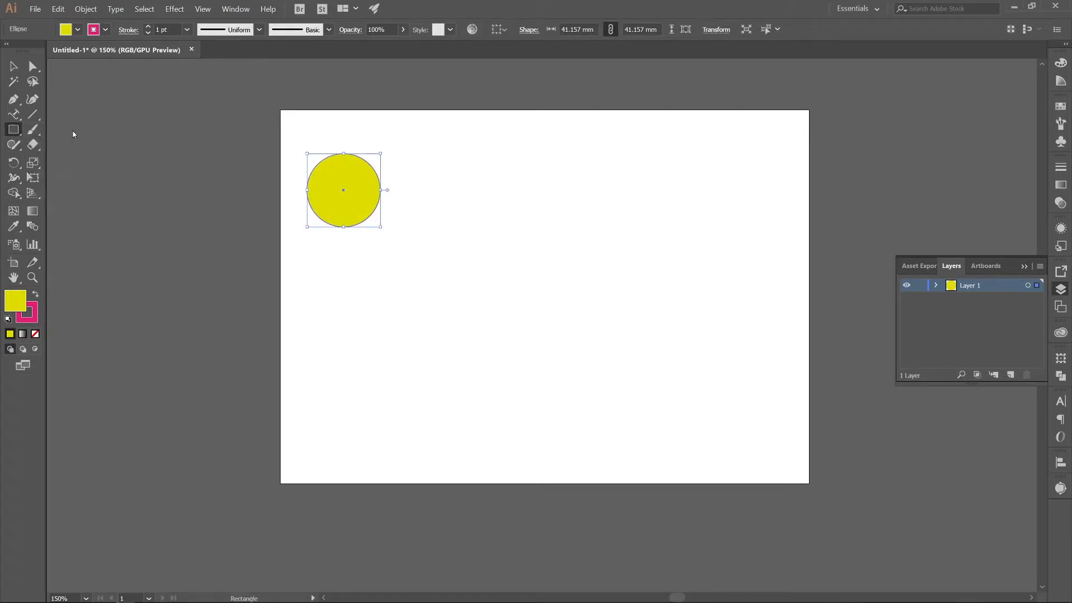
pyautogui.moveTo(456, 135); pyautogui.dragTo(514, 192)
# Step: Draw a circle about 57 mm across outward from its center, just below the square, and deselect it
pyautogui.moveTo(18, 130); pyautogui.dragTo(61, 160)
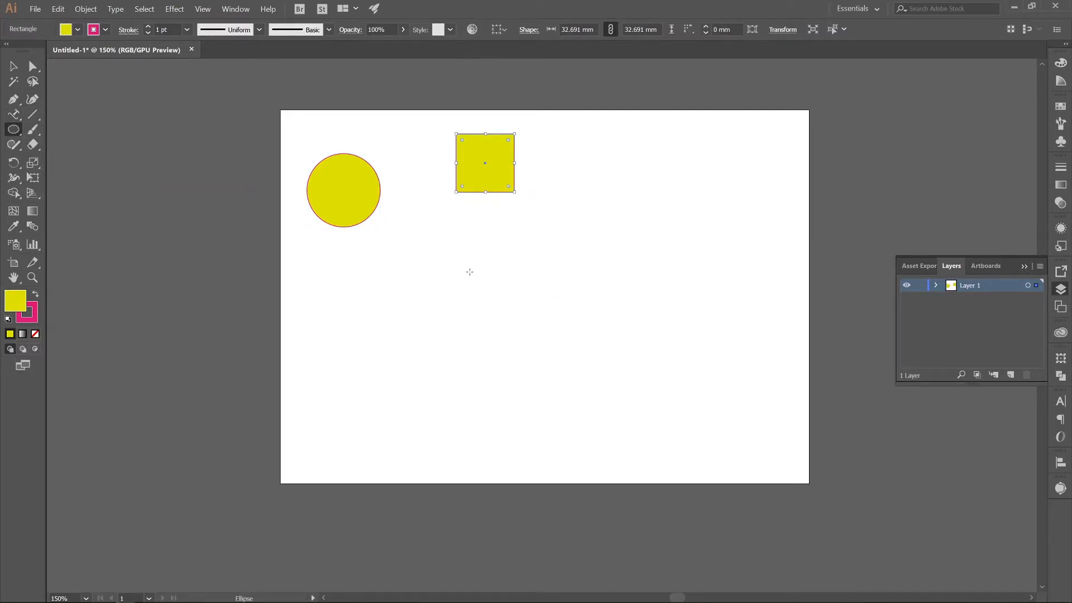
pyautogui.moveTo(446, 248); pyautogui.dragTo(497, 277)
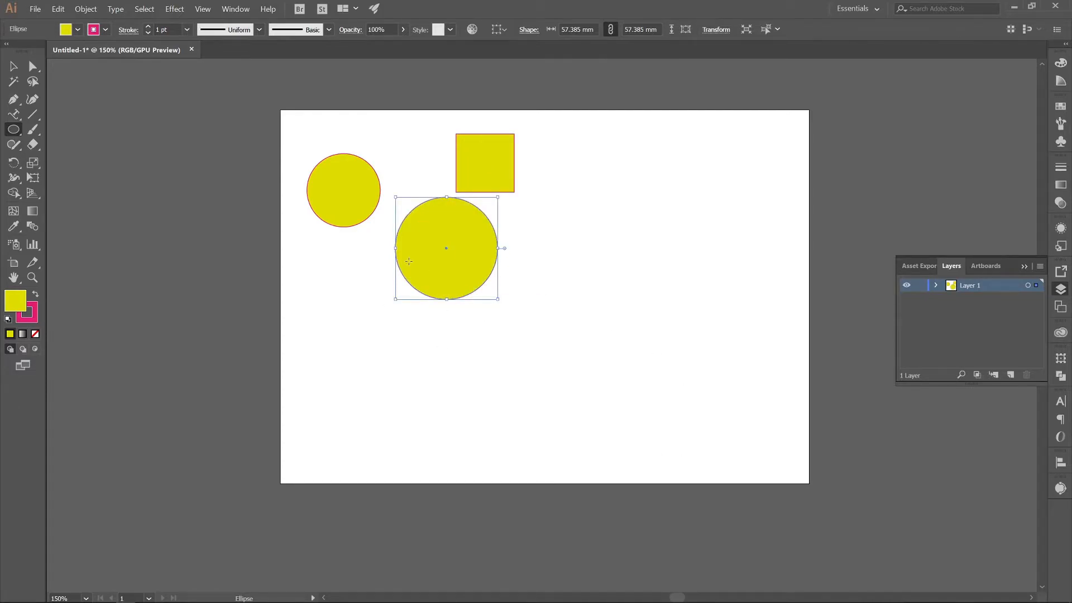
pyautogui.press('v')
pyautogui.click(216, 219)
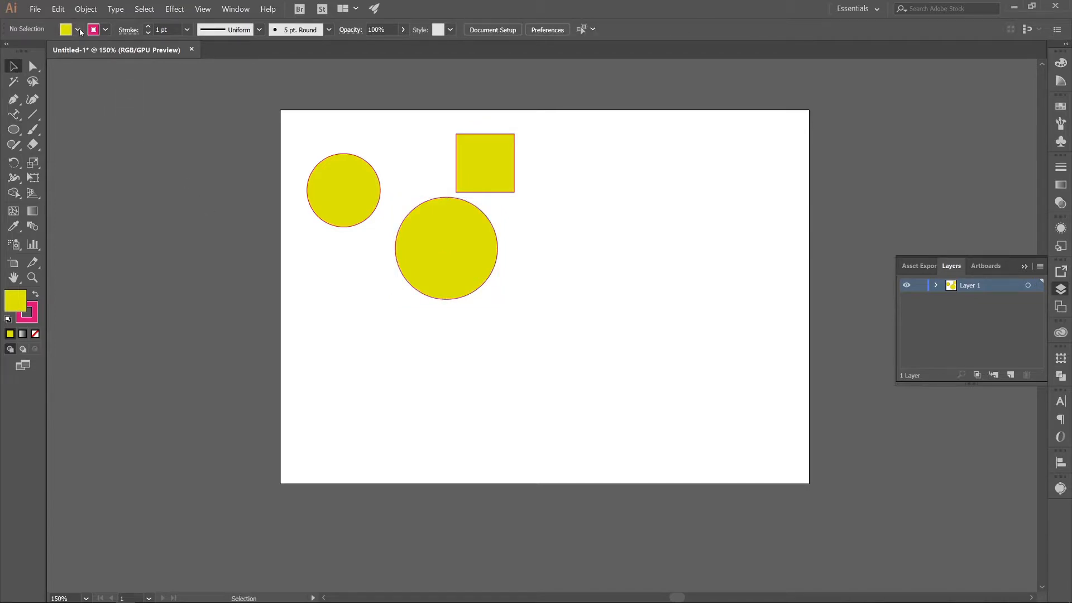
# Step: Set the fill to purple and draw a concentric circle about 39 mm across inside the larger yellow circle, then deselect it
pyautogui.click(77, 30)
pyautogui.click(8, 68)
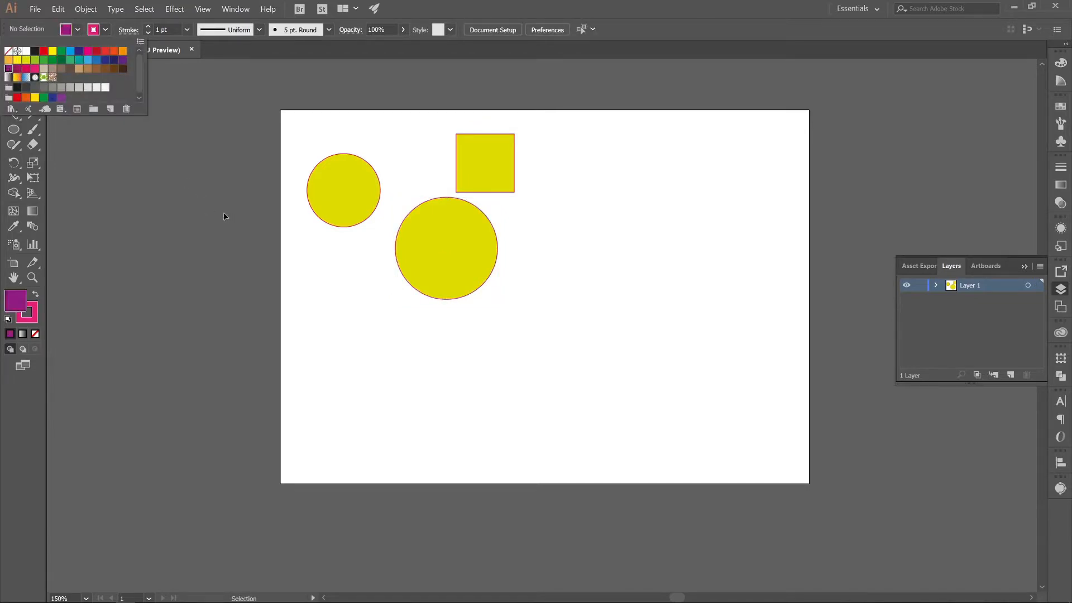
pyautogui.click(98, 185)
pyautogui.click(13, 130)
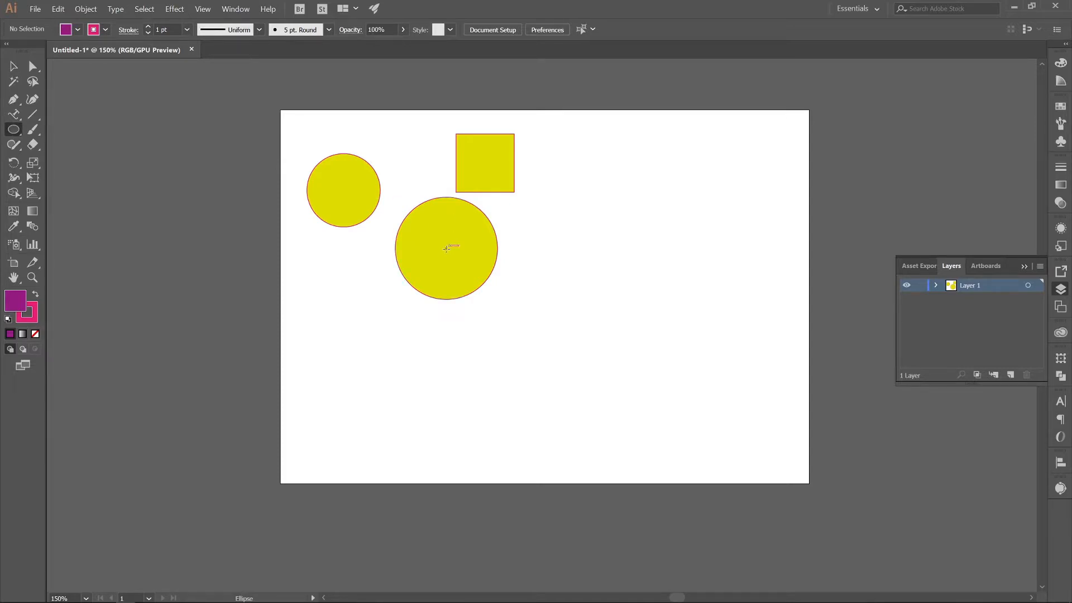
pyautogui.moveTo(447, 248); pyautogui.dragTo(482, 274)
pyautogui.press('v')
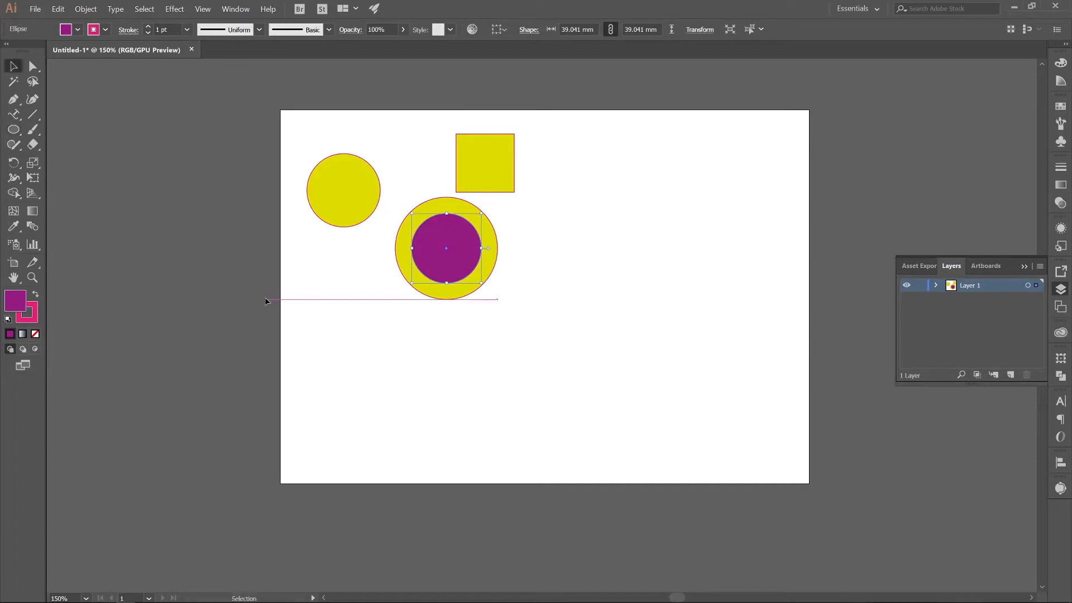
pyautogui.click(460, 376)
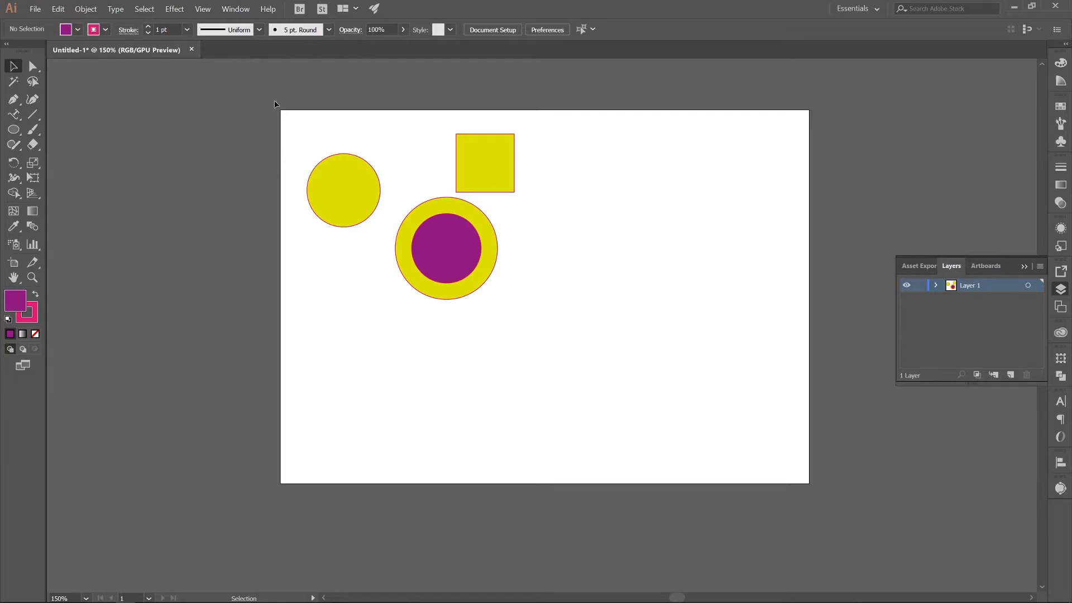
# Step: Draw a circular polar grid about 87 mm across in the right half of the artboard with the Polar Grid tool, and deselect it
pyautogui.click(34, 115)
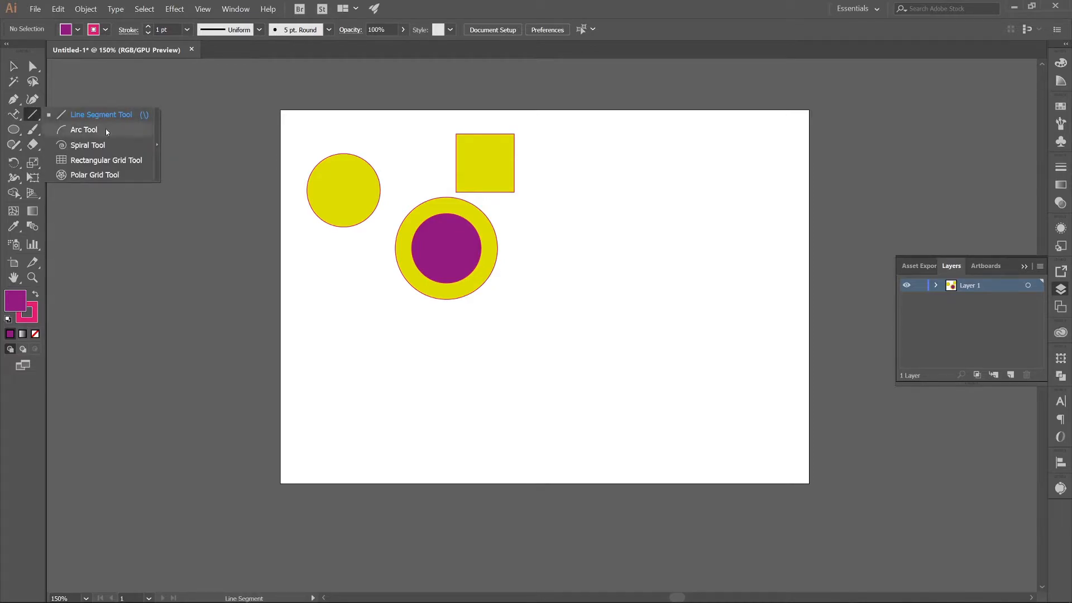
pyautogui.click(106, 179)
pyautogui.moveTo(567, 240); pyautogui.dragTo(723, 397)
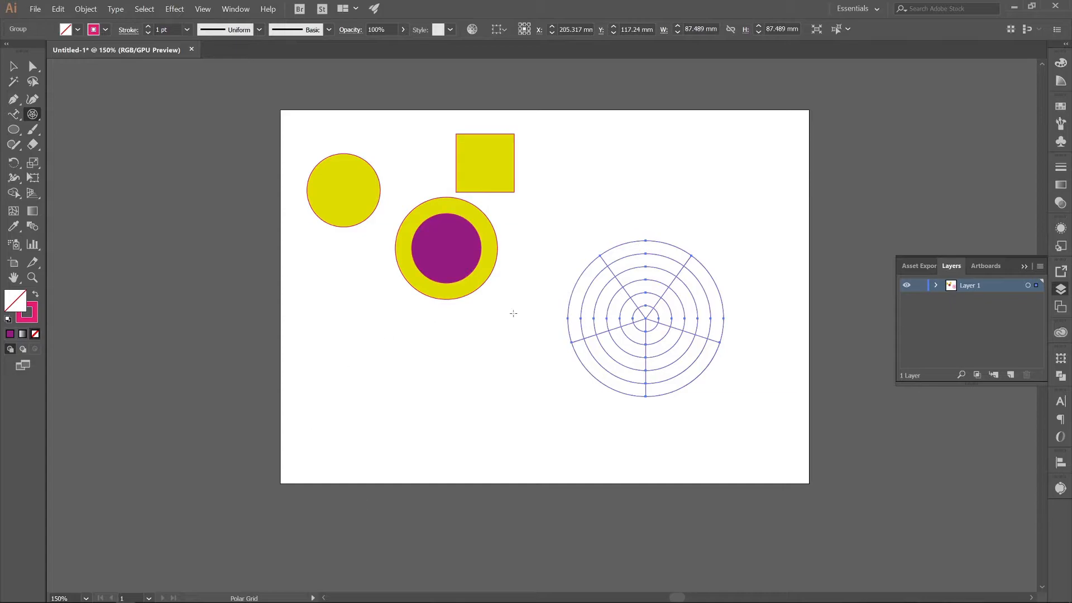
pyautogui.press('ctrl')
pyautogui.press('v')
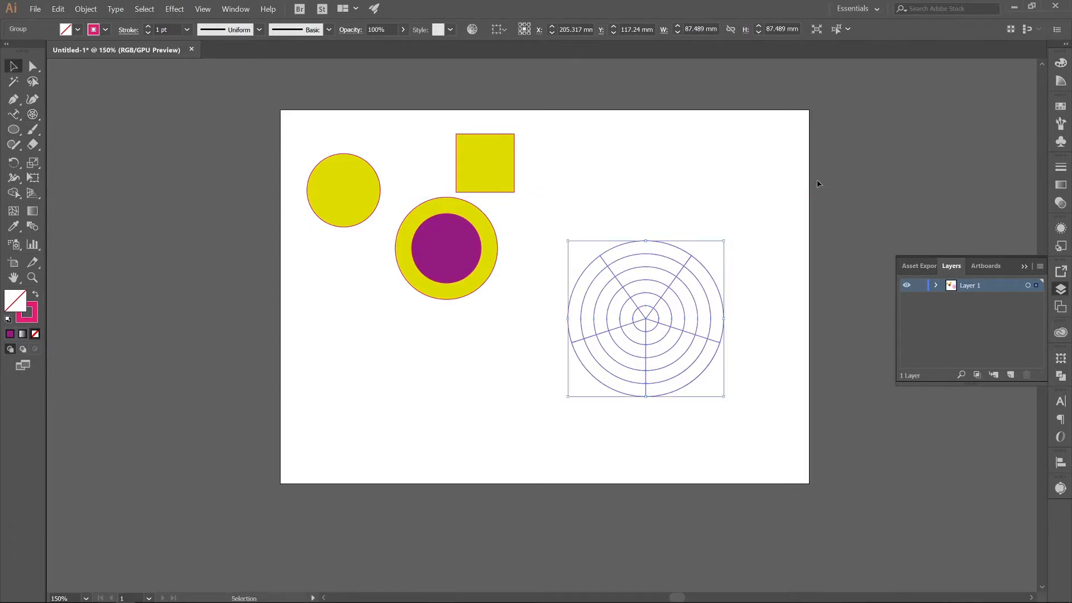
pyautogui.click(665, 157)
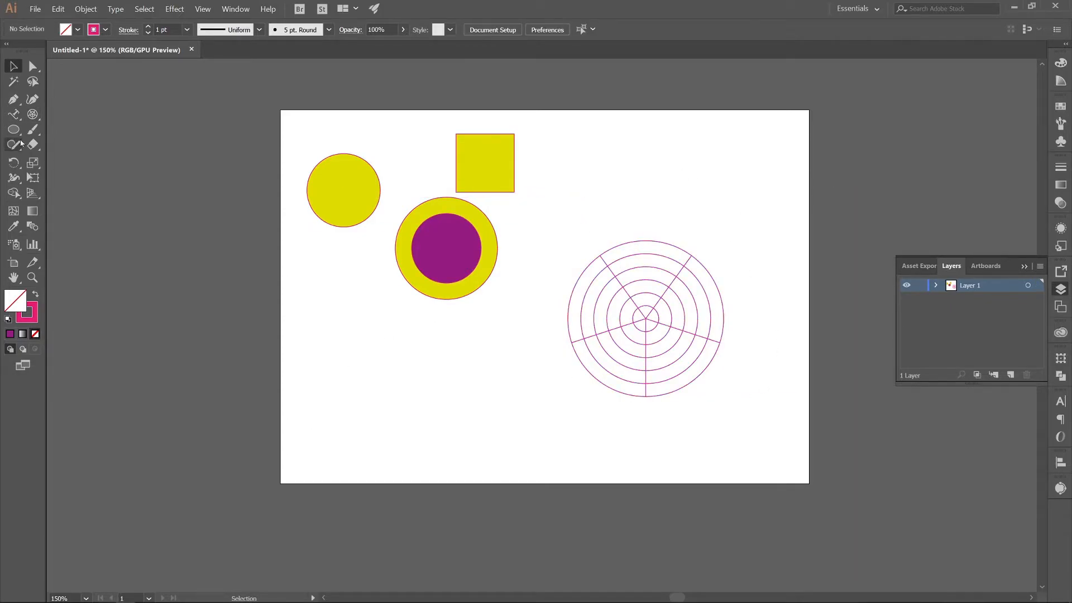
# Step: Review the Polar Grid tool's options for size, concentric dividers and radial dividers
pyautogui.click(33, 114)
pyautogui.click(425, 400)
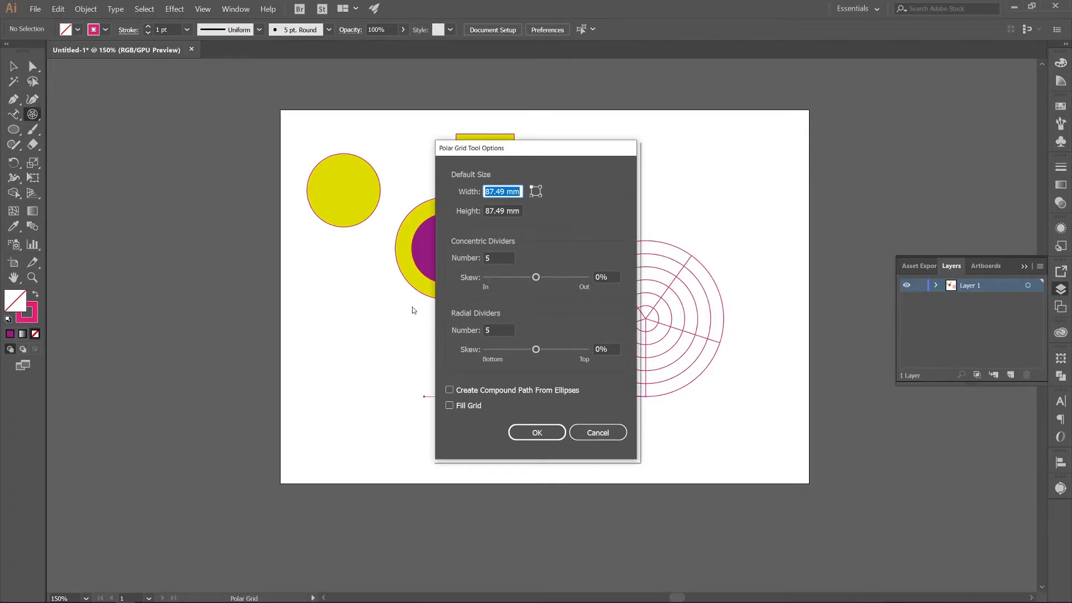
pyautogui.press('Escape')
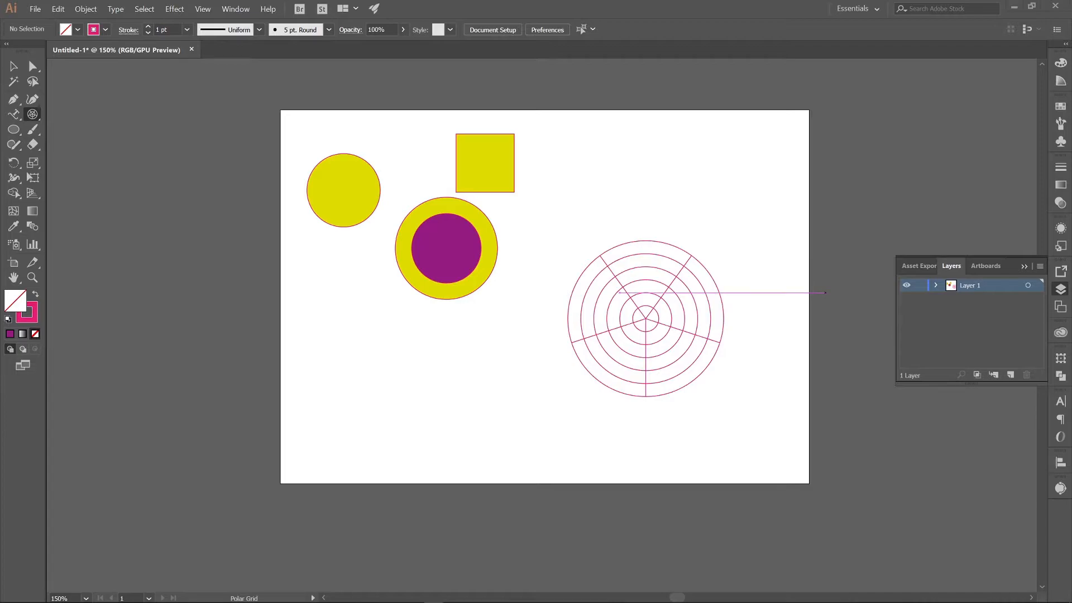
# Step: Paint a freehand curvy stroke about 114 mm wide and 37 mm high below the circles with the Paintbrush tool, and deselect it
pyautogui.click(28, 132)
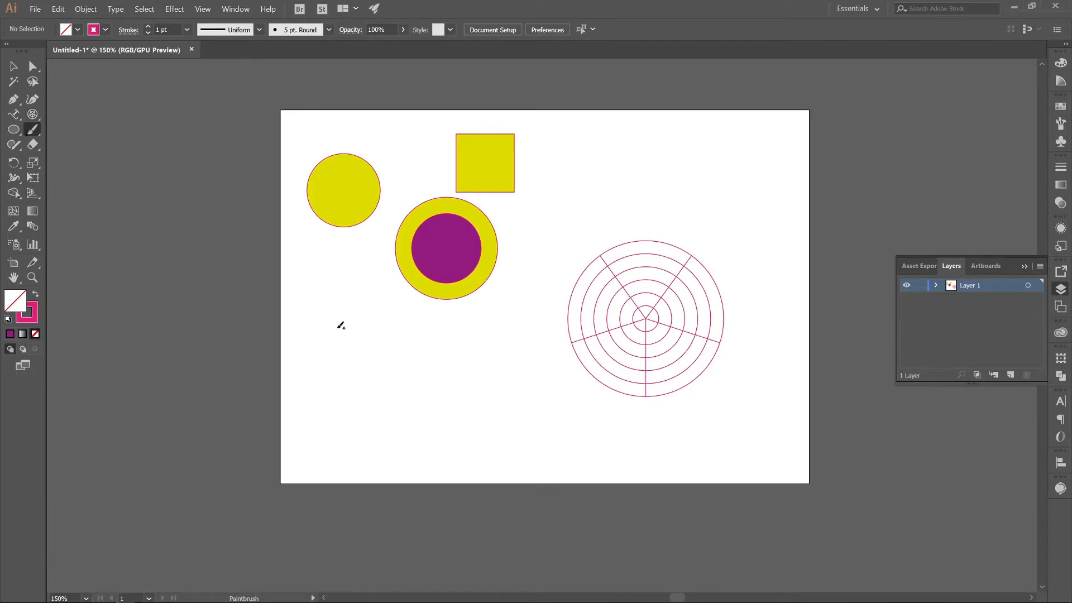
pyautogui.moveTo(324, 362)
pyautogui.mouseDown()
pyautogui.moveTo(324, 339)
pyautogui.moveTo(369, 325)
pyautogui.moveTo(392, 365)
pyautogui.moveTo(460, 378)
pyautogui.moveTo(435, 349)
pyautogui.moveTo(509, 341)
pyautogui.moveTo(497, 326)
pyautogui.moveTo(540, 340)
pyautogui.mouseUp()
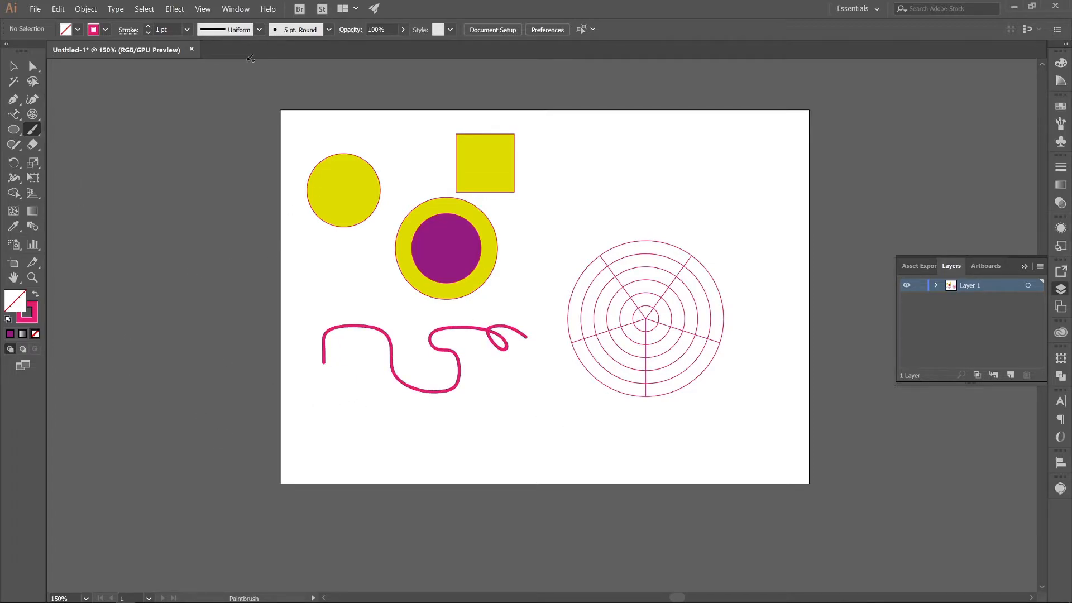
pyautogui.click(13, 66)
pyautogui.click(391, 368)
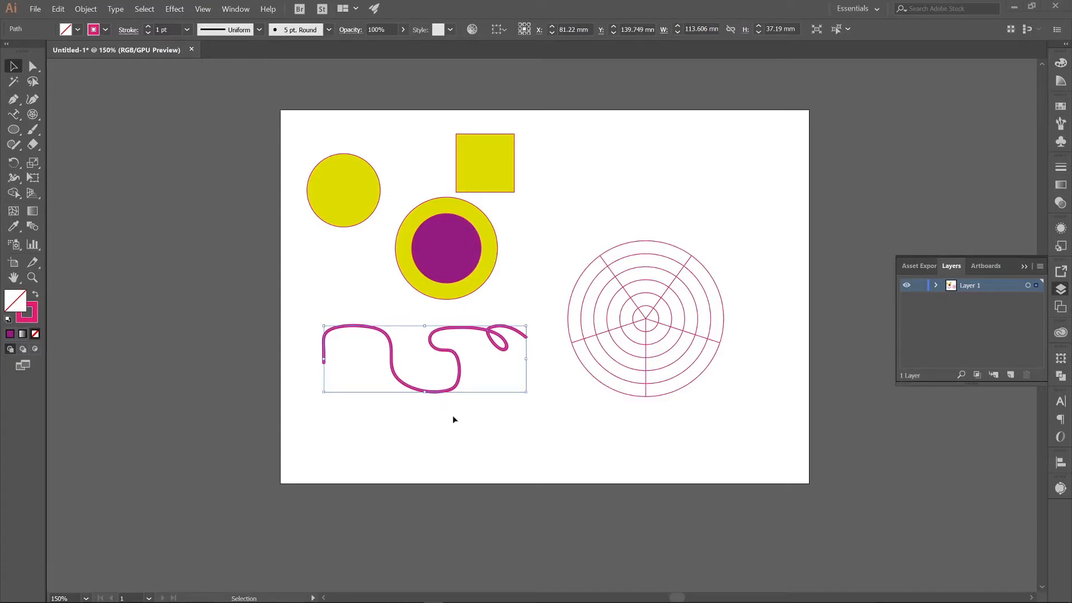
pyautogui.click(476, 419)
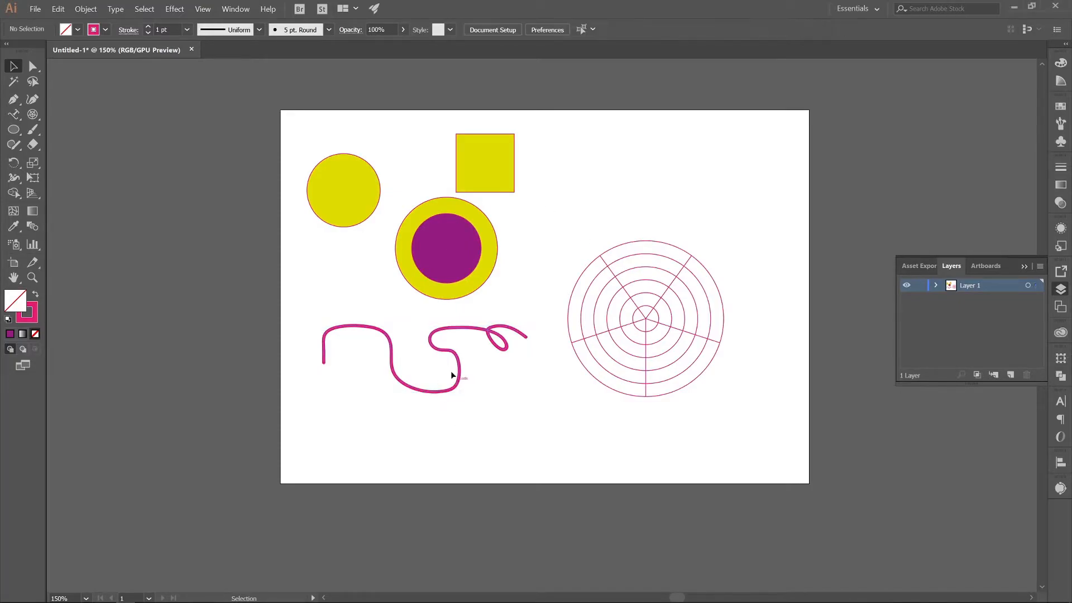
# Step: Apply the 40 pt. Oval brush from the Artistic_Calligraphic library to the curvy stroke, enlarging the library and moving it clear of the stroke
pyautogui.click(481, 333)
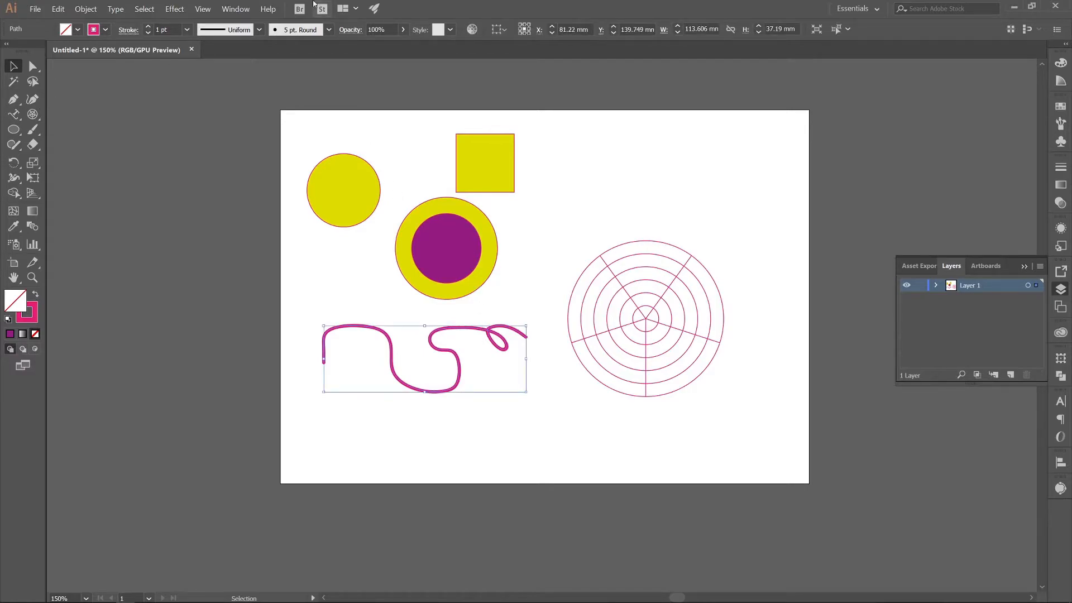
pyautogui.click(328, 30)
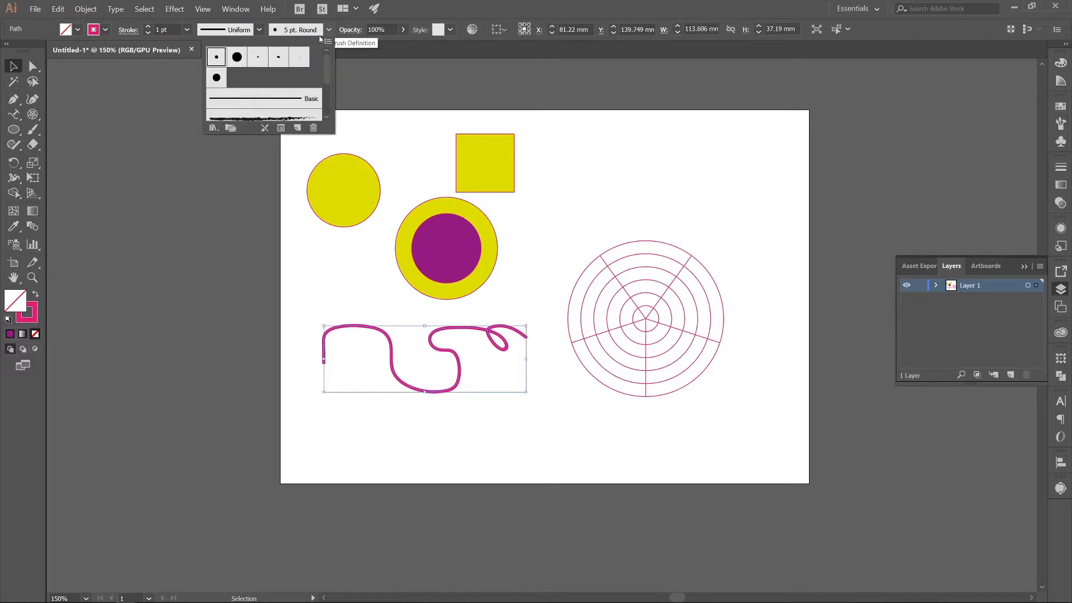
pyautogui.click(214, 129)
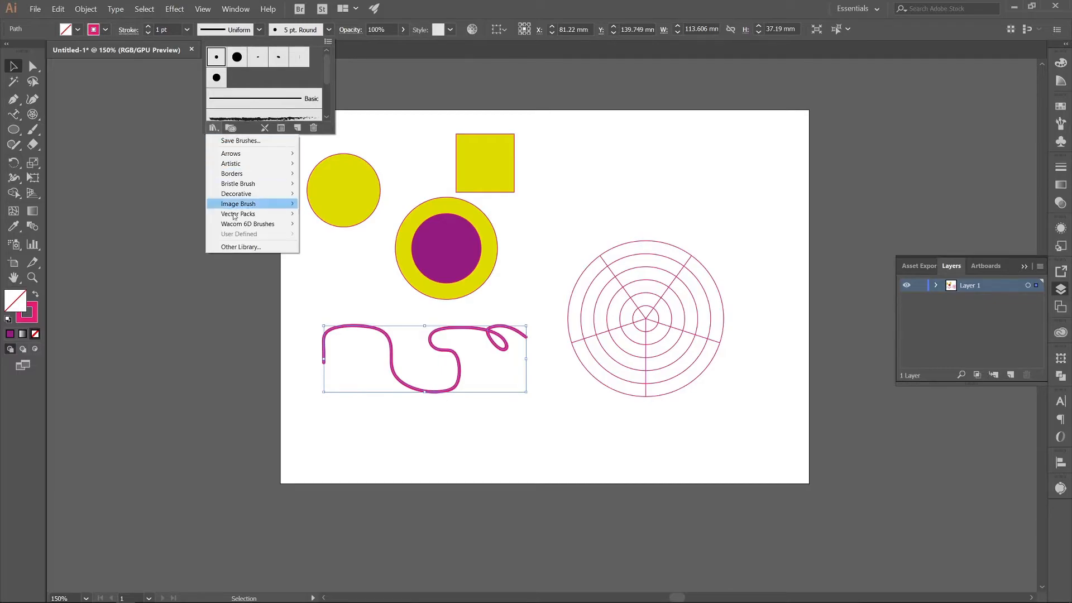
pyautogui.moveTo(237, 155)
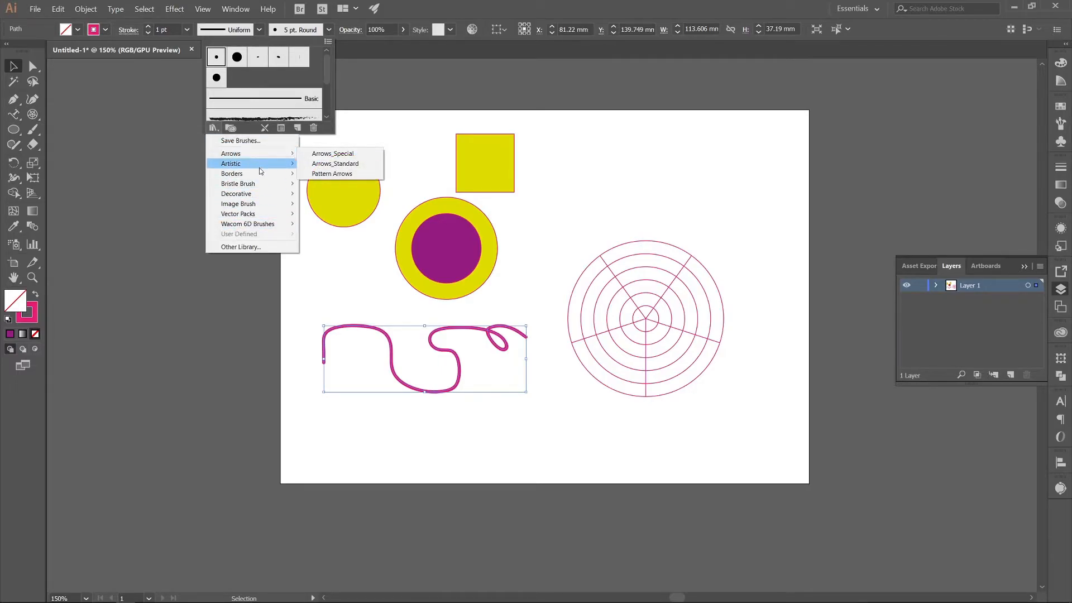
pyautogui.moveTo(263, 170)
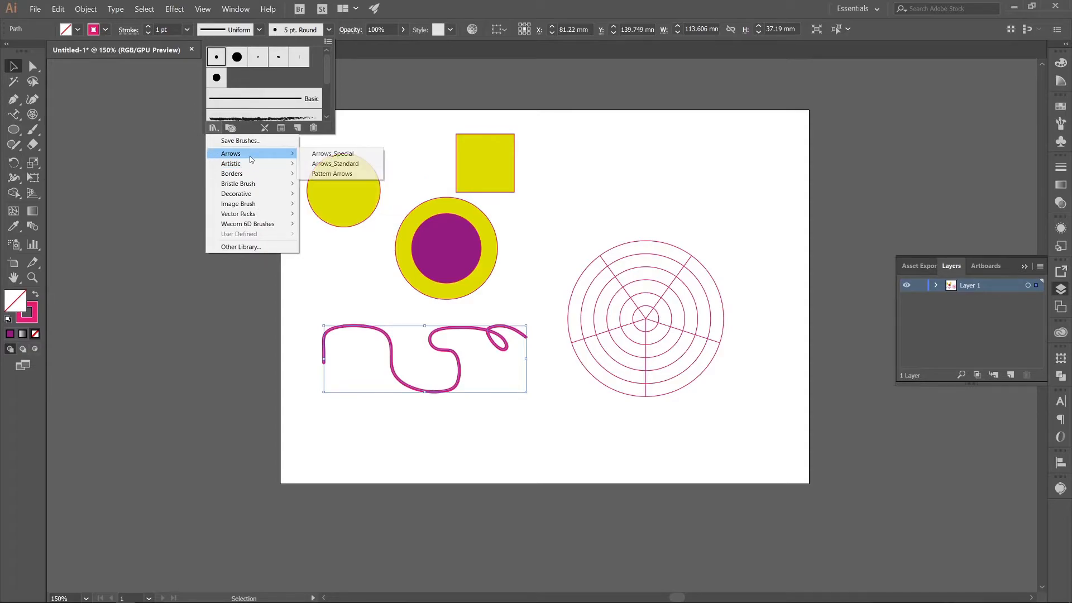
pyautogui.click(364, 164)
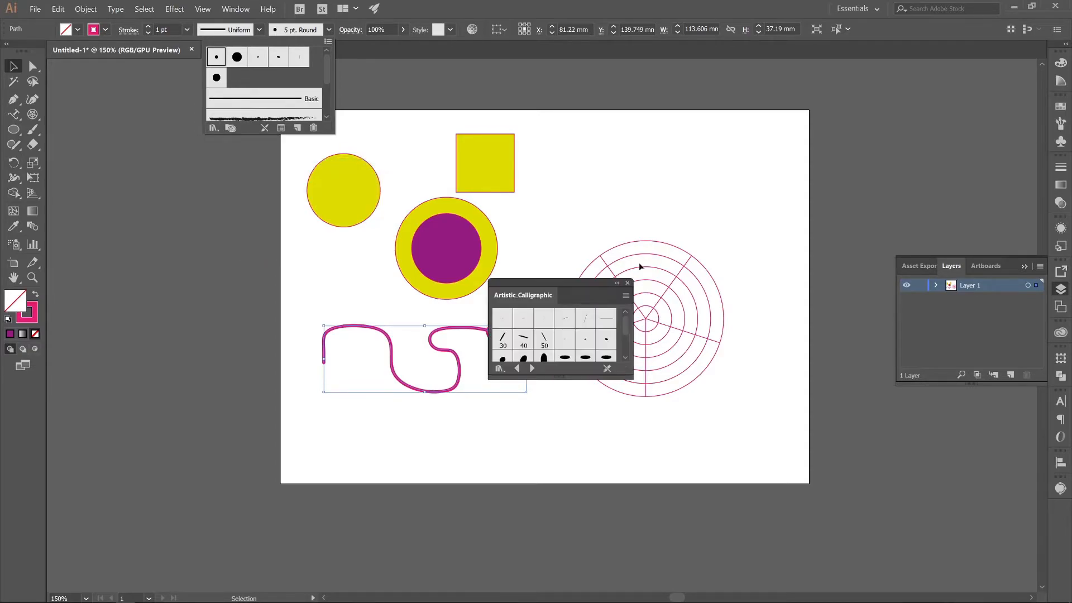
pyautogui.click(566, 380)
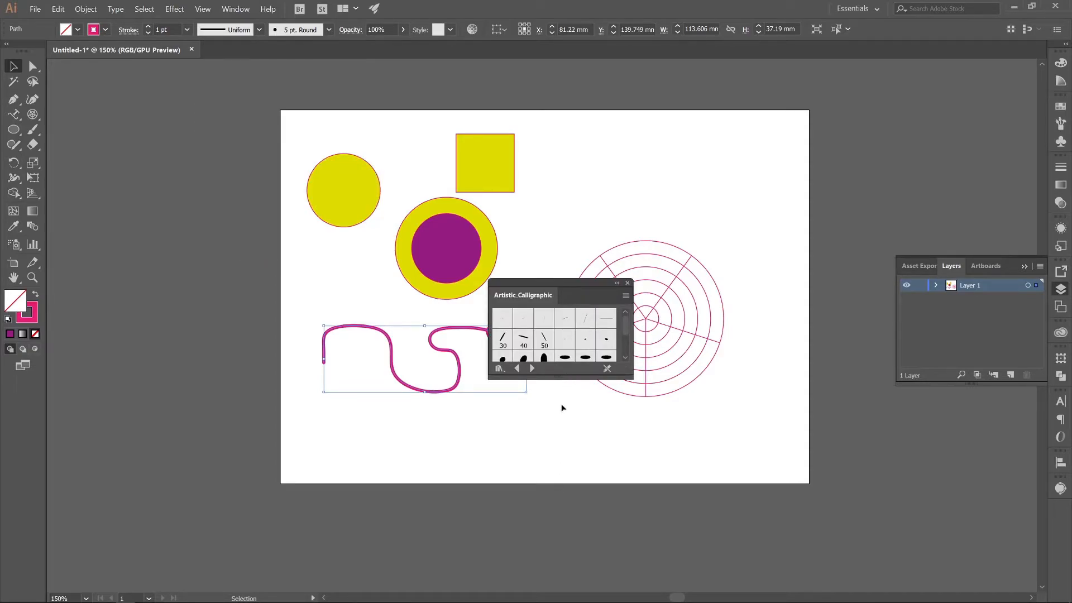
pyautogui.moveTo(562, 378); pyautogui.dragTo(562, 476)
pyautogui.click(585, 357)
pyautogui.moveTo(527, 286); pyautogui.dragTo(606, 267)
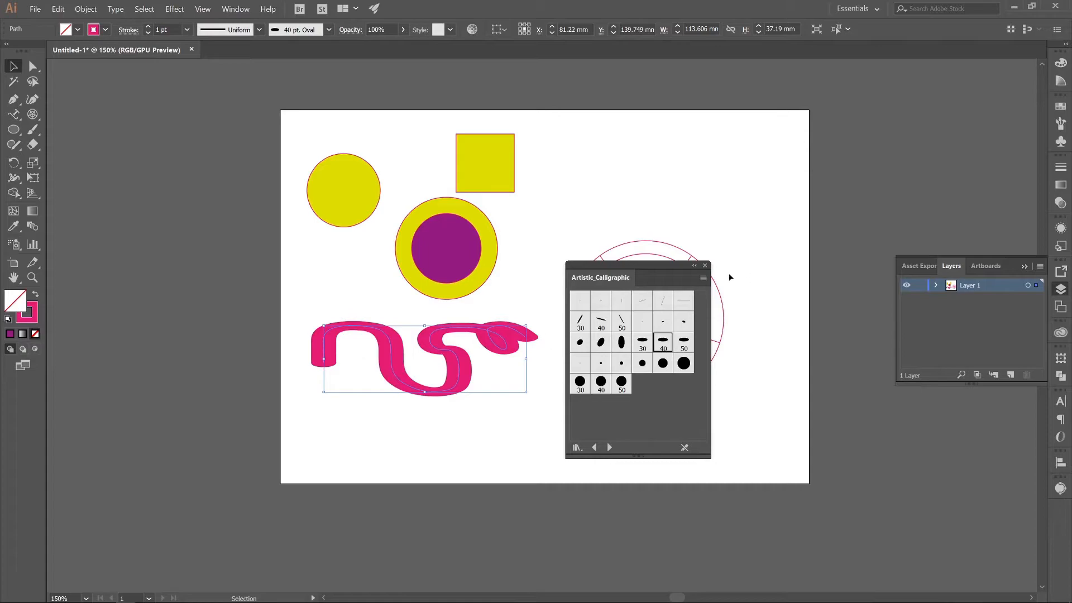
# Step: Try several Arrows_Special brushes on the curvy stroke, including the outlined arrow, the yellow zigzag arrow and the black diamond-pattern arrow
pyautogui.click(577, 447)
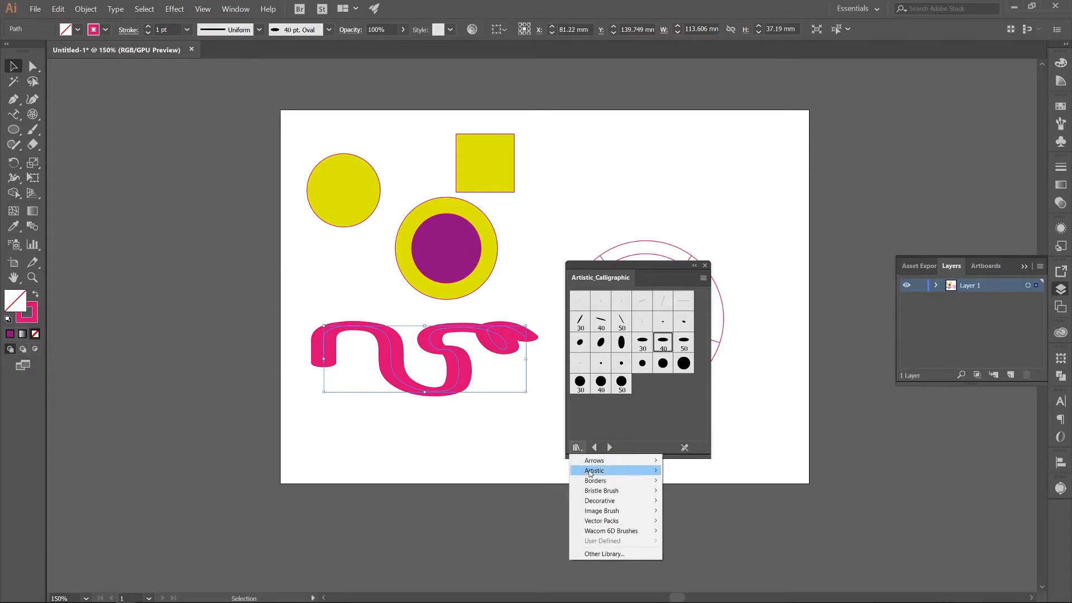
pyautogui.moveTo(590, 473)
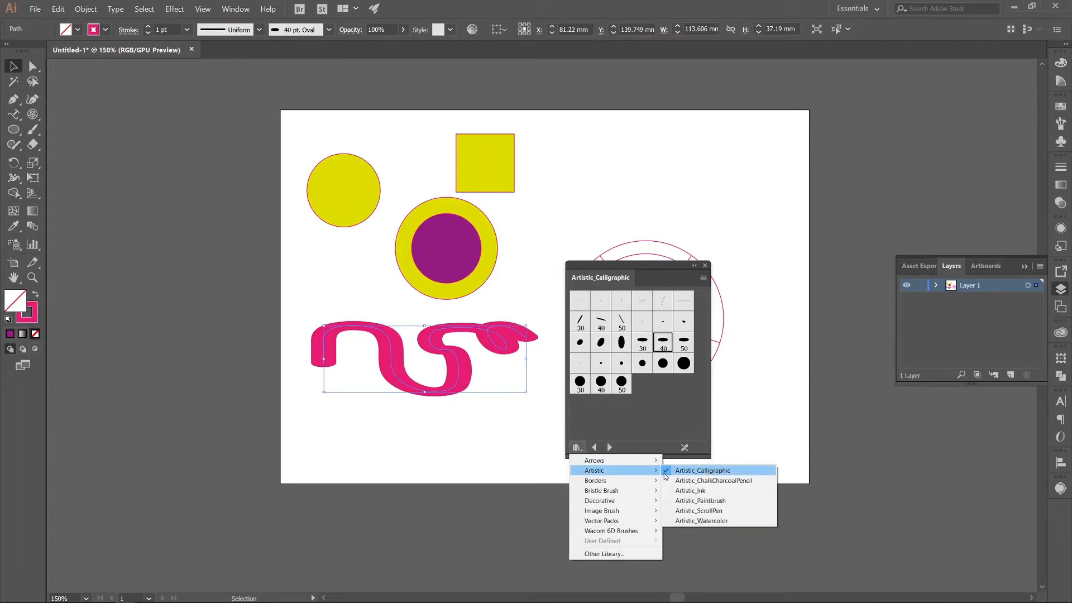
pyautogui.moveTo(640, 461)
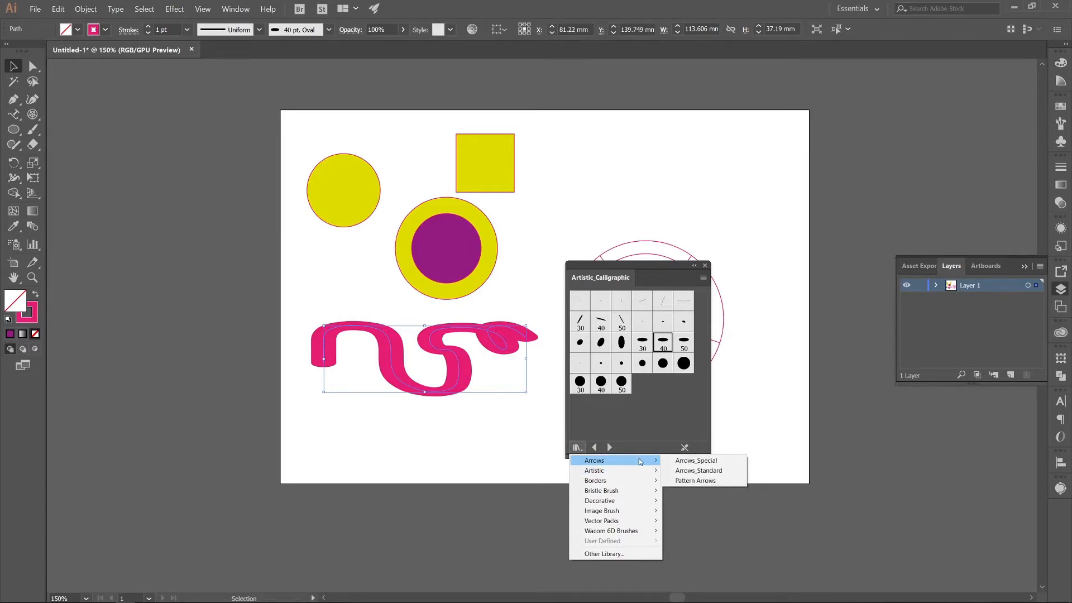
pyautogui.click(696, 460)
pyautogui.click(610, 322)
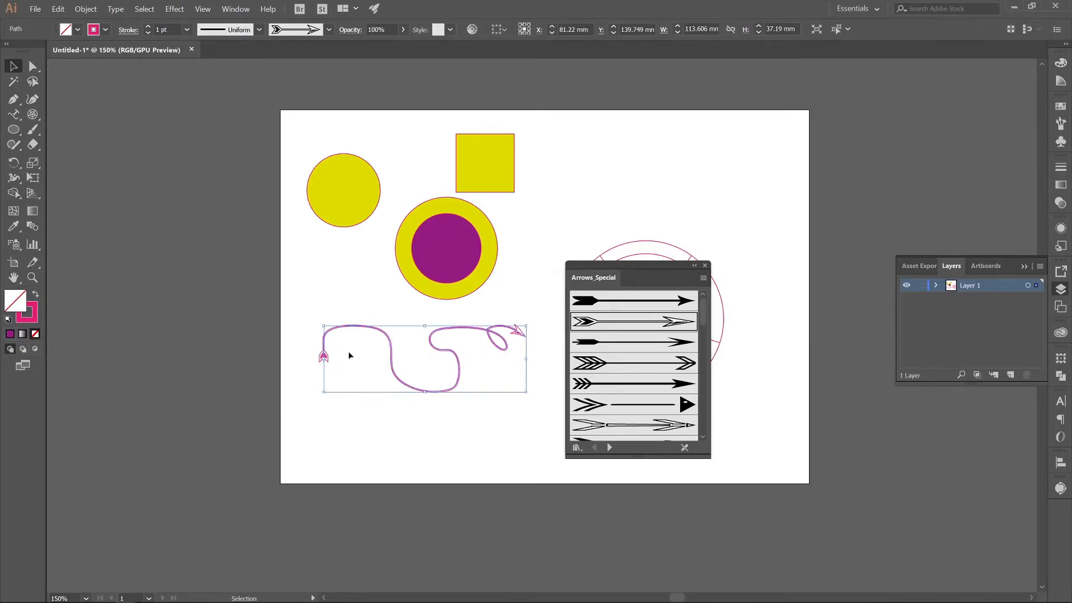
pyautogui.scroll(-8, 633, 362)
pyautogui.click(653, 408)
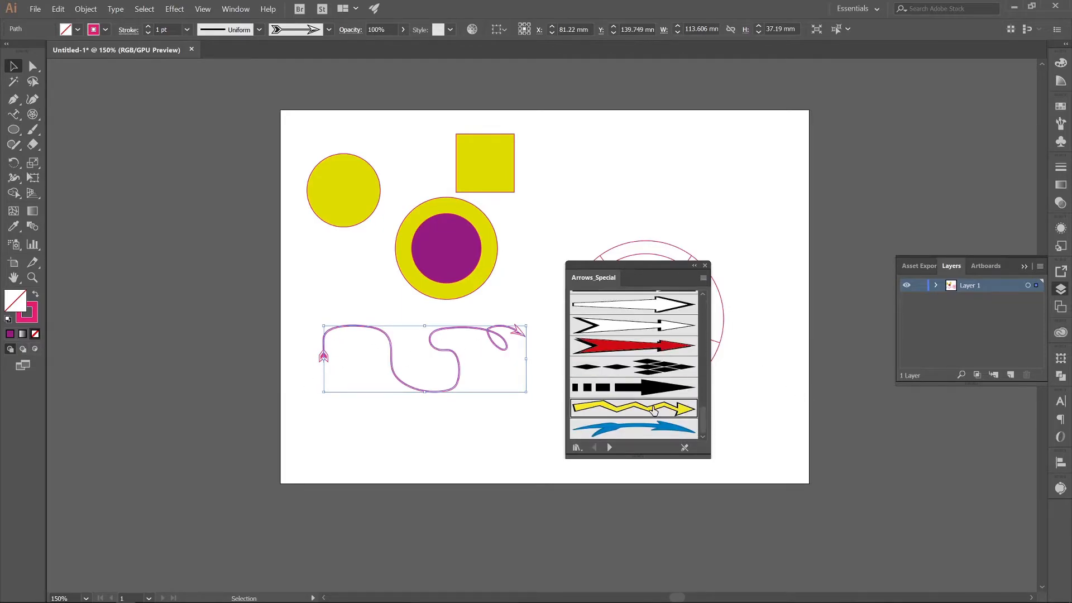
pyautogui.click(657, 437)
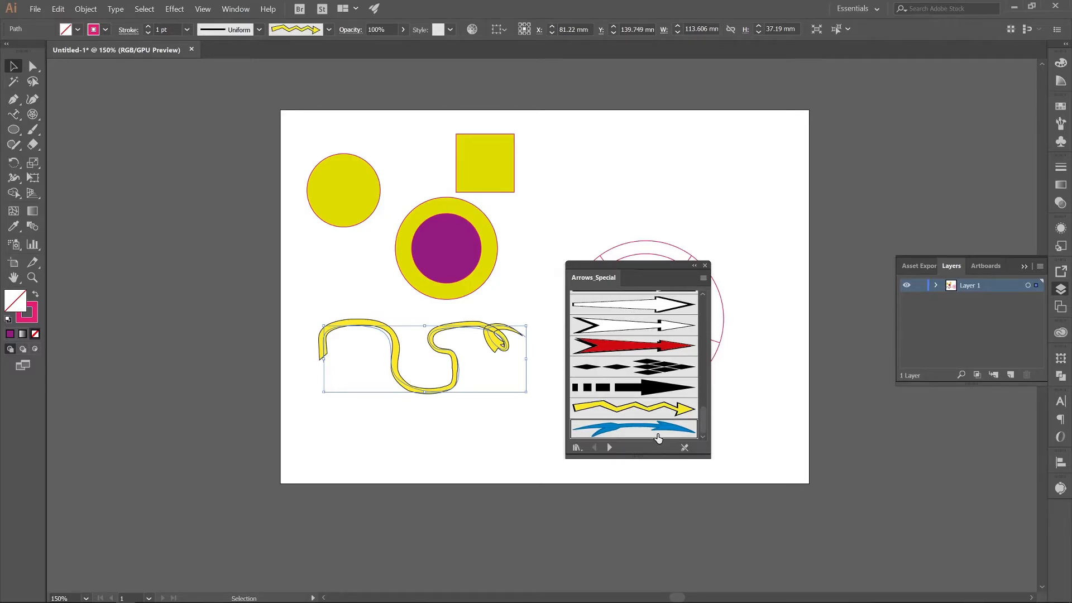
pyautogui.click(656, 367)
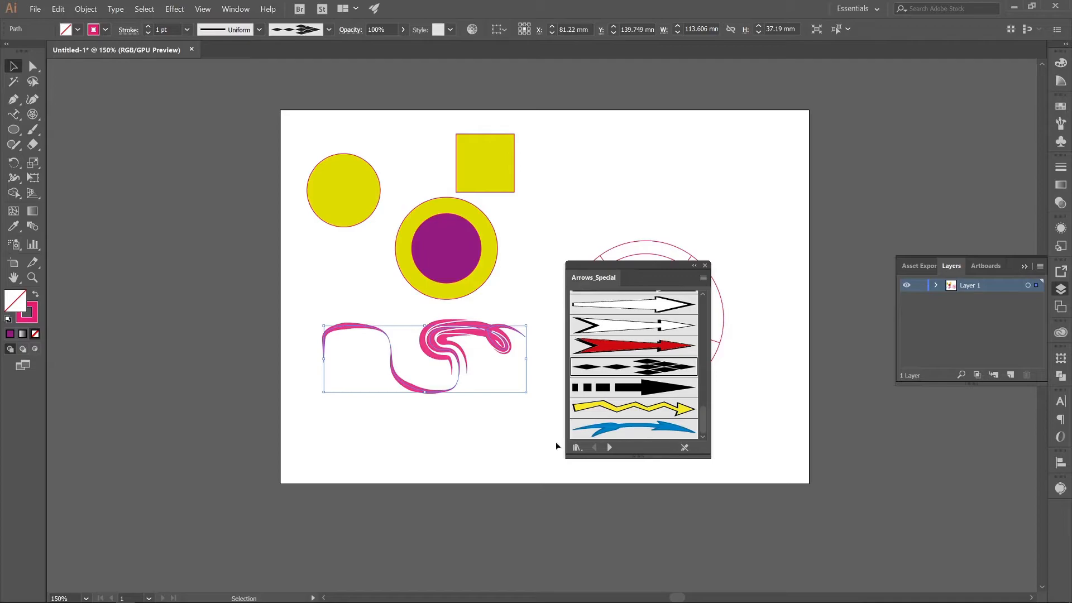
# Step: Try the 6.00 and 1.00 brushes from the Bristle Brush Library on the curvy stroke, keep the third-listed 1.00 brush, and close the library
pyautogui.click(576, 447)
pyautogui.moveTo(638, 494)
pyautogui.click(697, 491)
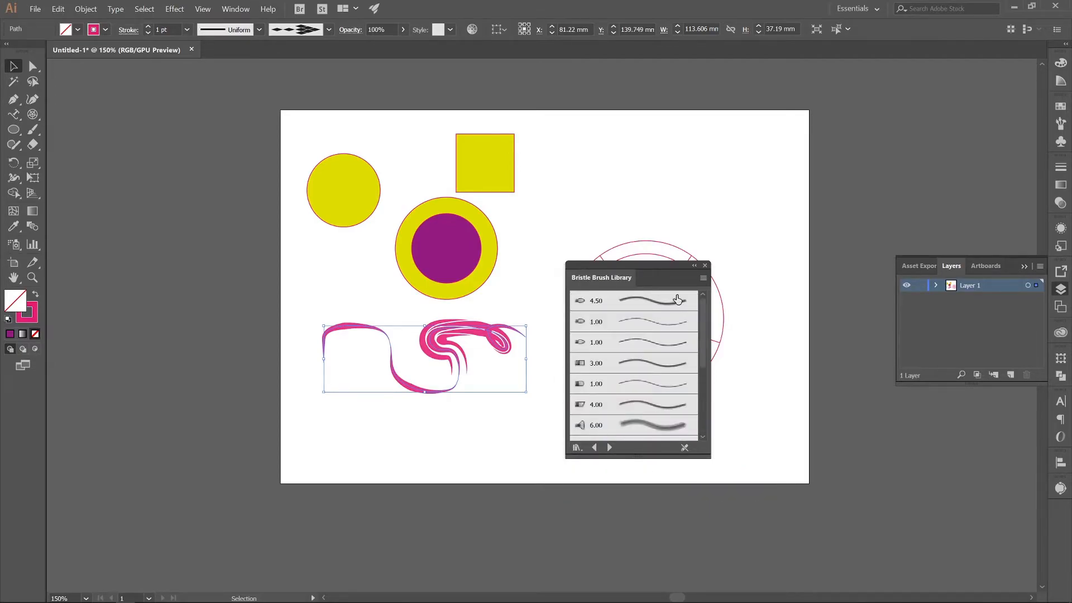
pyautogui.click(639, 428)
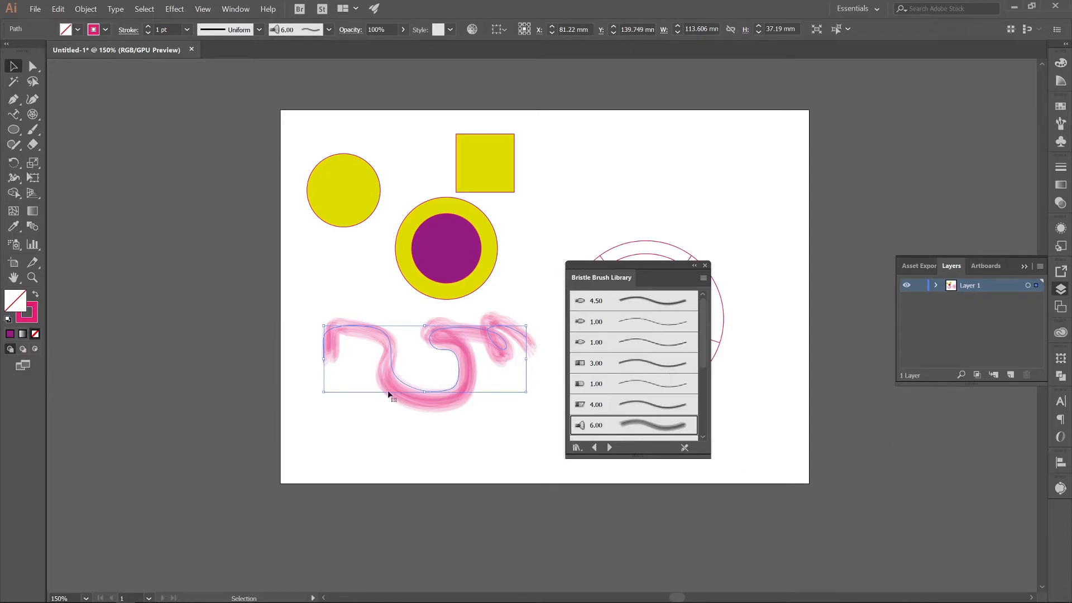
pyautogui.click(642, 382)
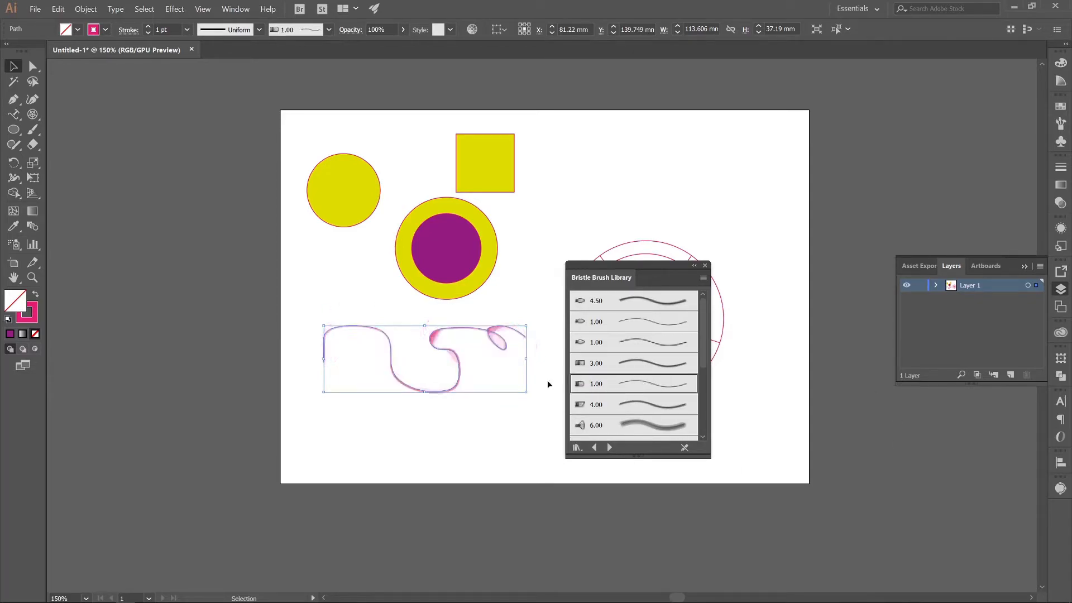
pyautogui.click(641, 342)
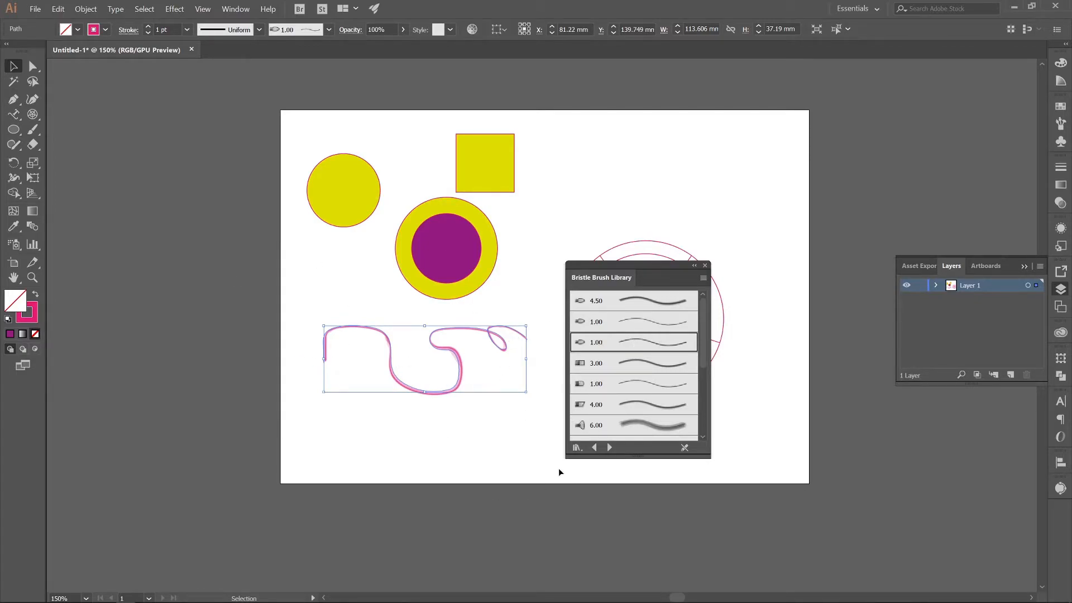
pyautogui.click(577, 448)
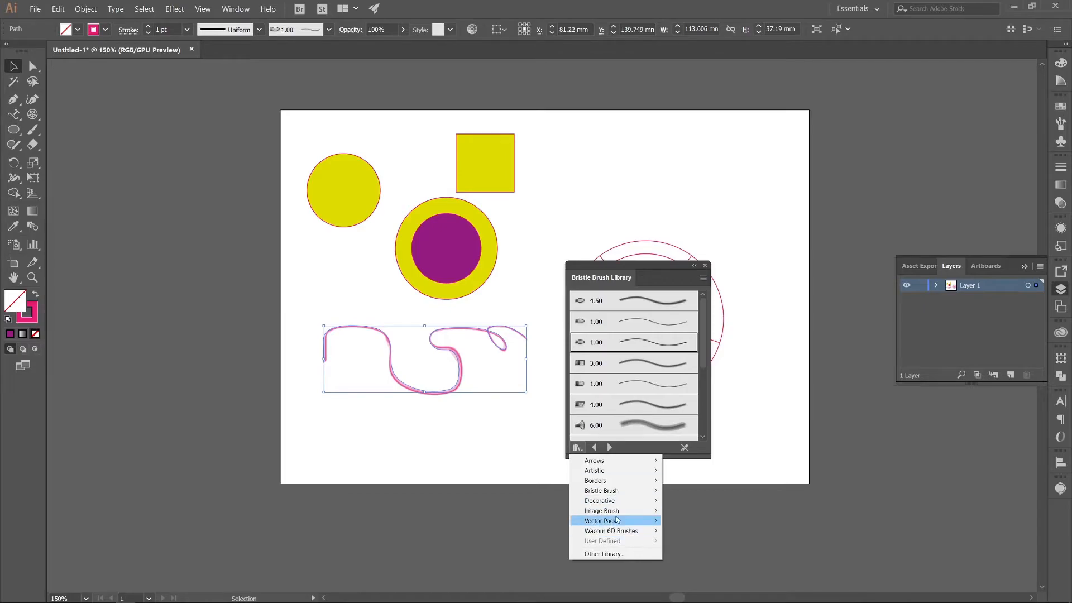
pyautogui.moveTo(621, 520)
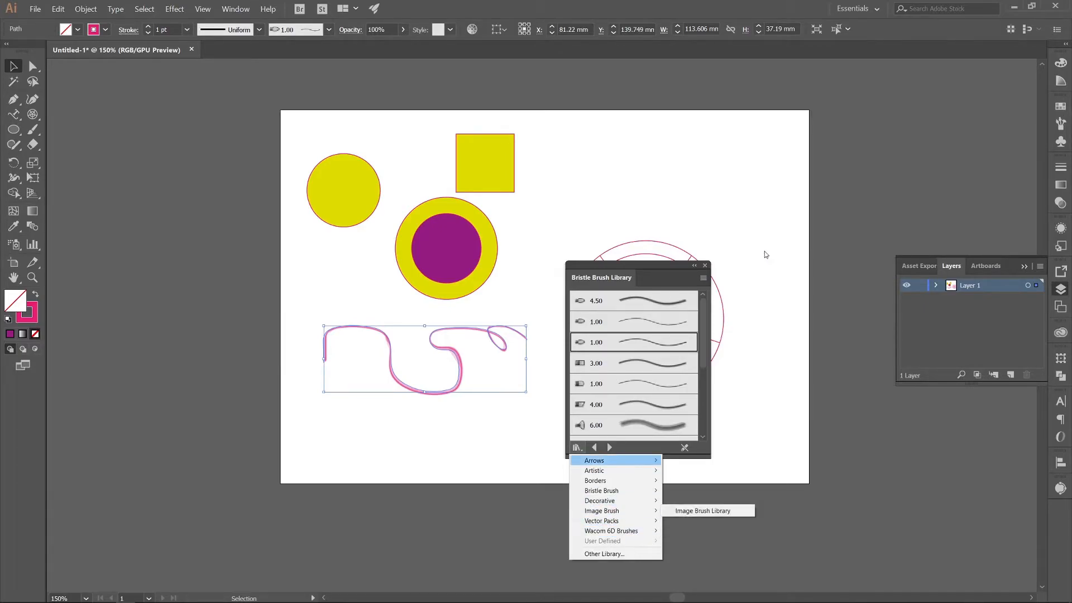
pyautogui.click(705, 267)
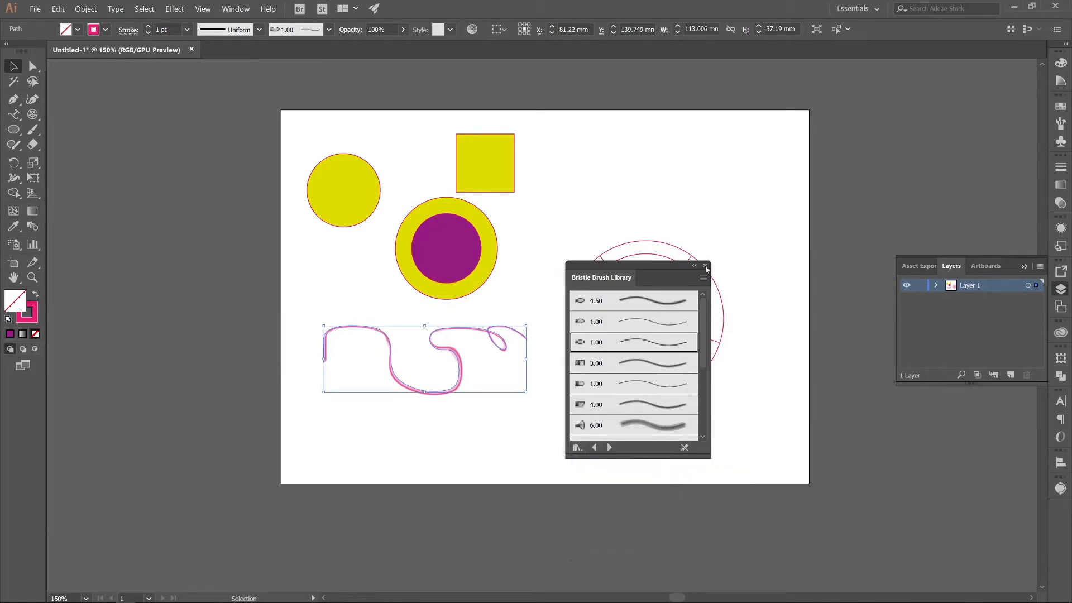
pyautogui.click(706, 266)
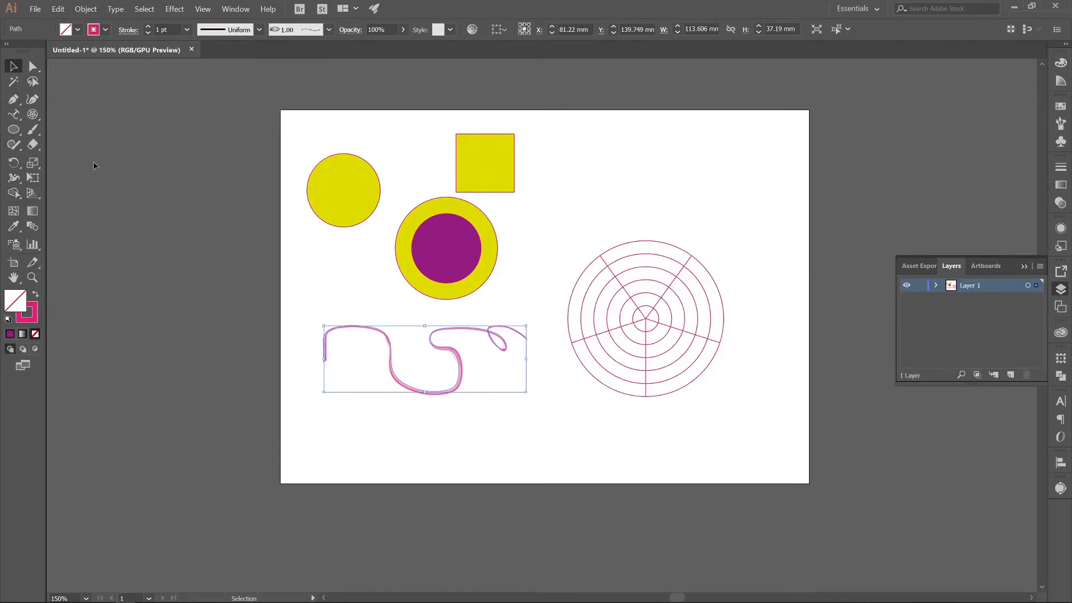
# Step: Paint a freehand pink scribble about 55 mm wide and 40 mm high over the edge of the concentric circles with the Blob Brush tool
pyautogui.click(32, 129)
pyautogui.click(91, 146)
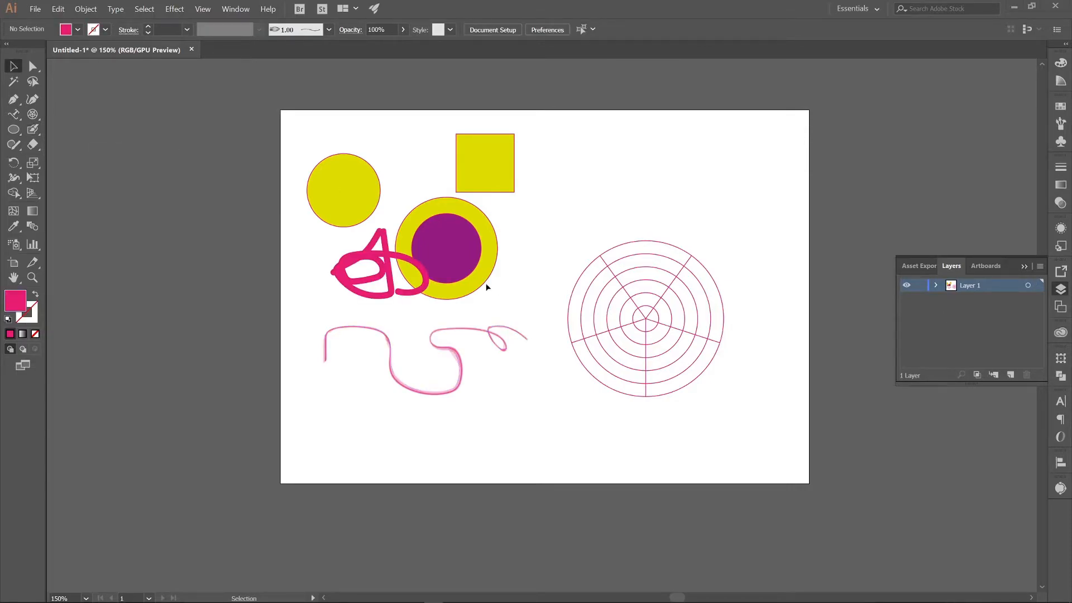
pyautogui.click(355, 264)
pyautogui.click(309, 233)
# Step: Paint a nearly horizontal Blob Brush stroke about 96 mm long above the polar grid and select it
pyautogui.click(32, 129)
pyautogui.moveTo(563, 154); pyautogui.dragTo(730, 162)
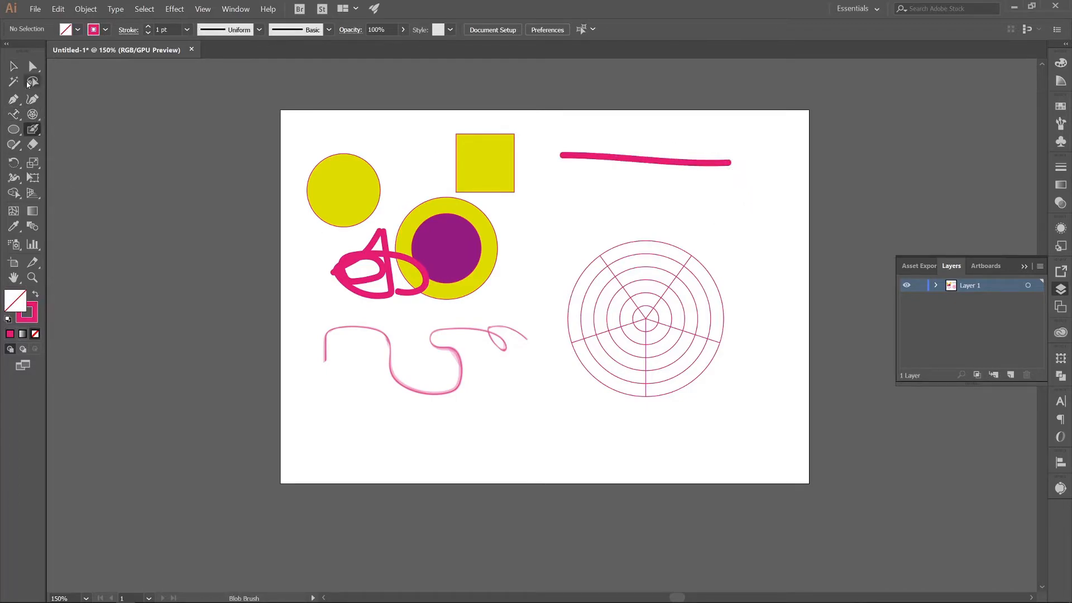
pyautogui.click(14, 66)
pyautogui.click(615, 160)
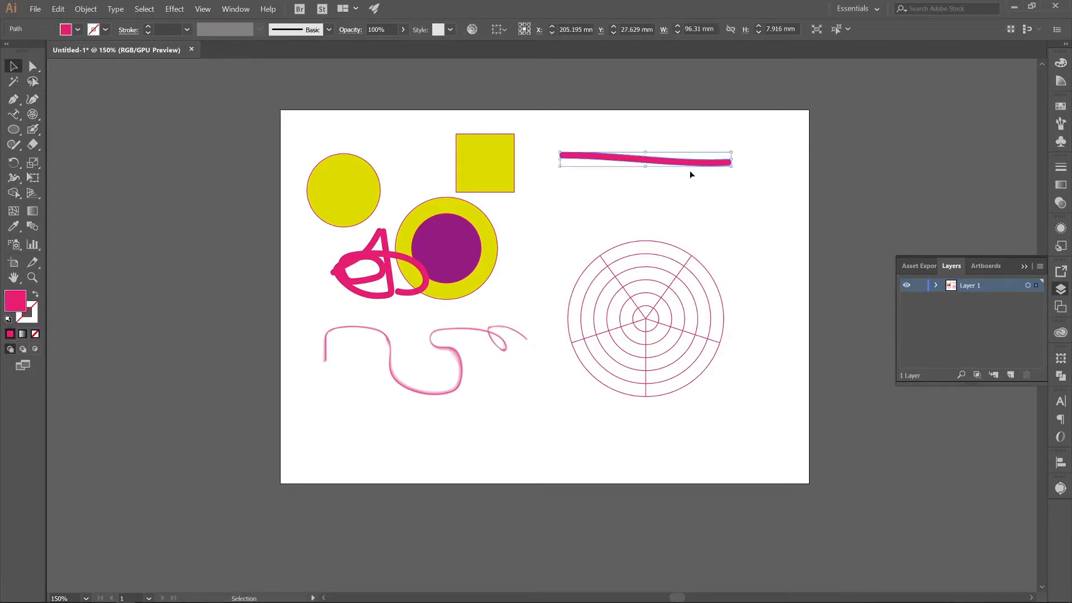
# Step: Stretch the horizontal blob stroke to about 36 mm high and reshape it by moving its lower-left and upper-right anchor points, then deselect it
pyautogui.moveTo(644, 166); pyautogui.dragTo(656, 208)
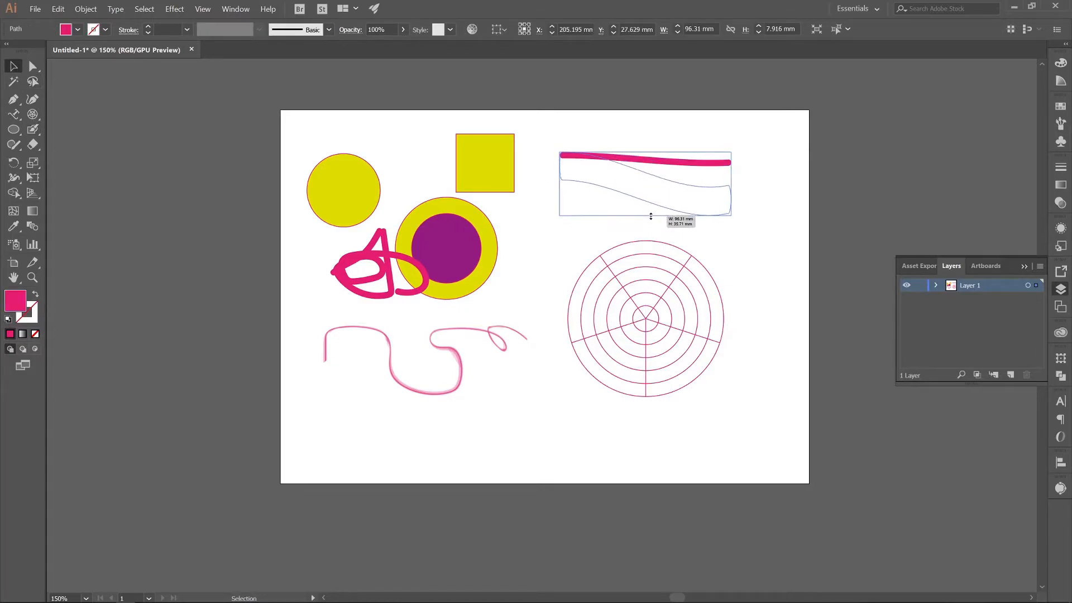
pyautogui.press('a')
pyautogui.moveTo(562, 182); pyautogui.dragTo(563, 246)
pyautogui.moveTo(729, 187); pyautogui.dragTo(701, 150)
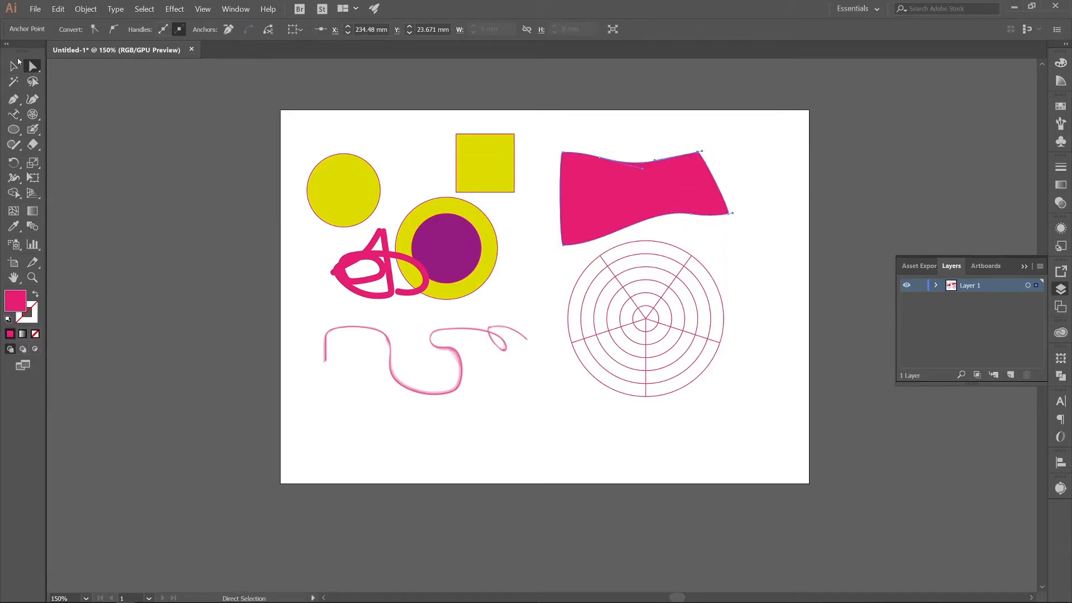
pyautogui.click(13, 66)
pyautogui.click(776, 188)
# Step: Delete the reshaped pink blob shape above the polar grid
pyautogui.click(618, 179)
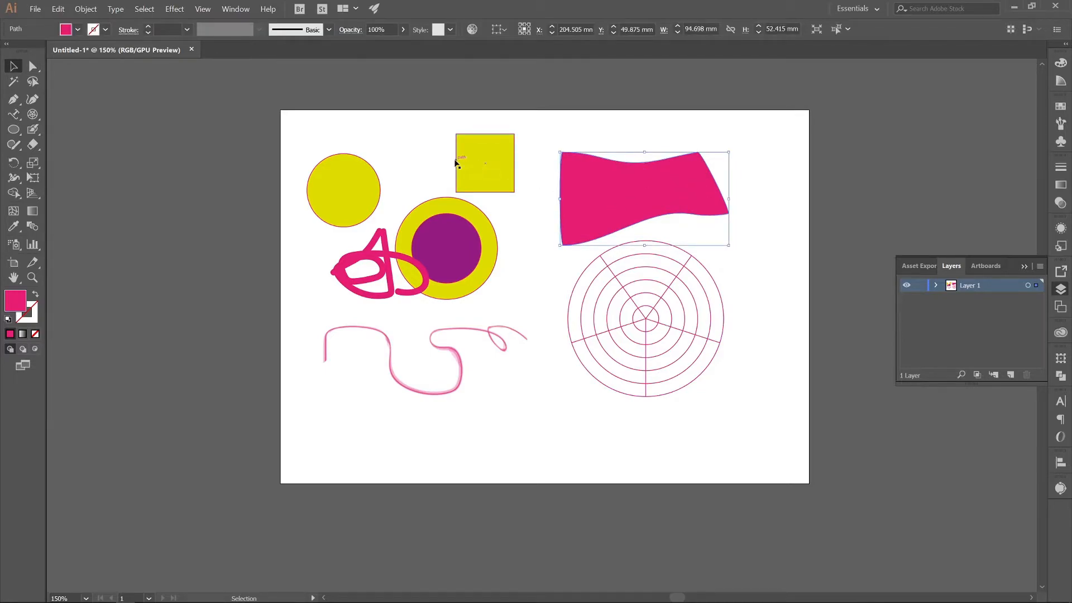
pyautogui.press('Delete')
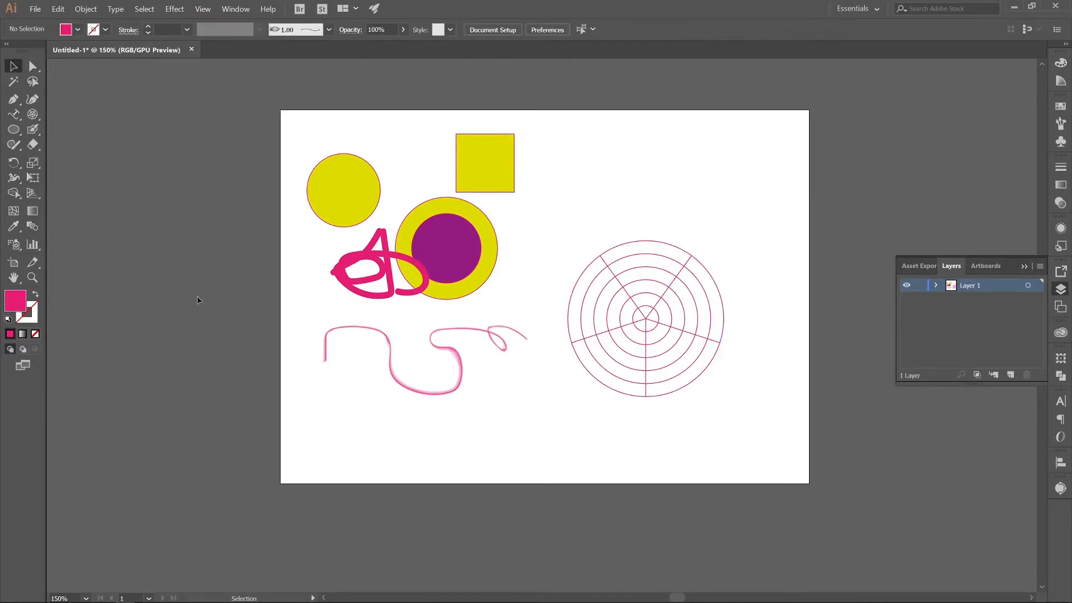
# Step: Delete the freehand pink scribble overlapping the concentric circles
pyautogui.click(371, 259)
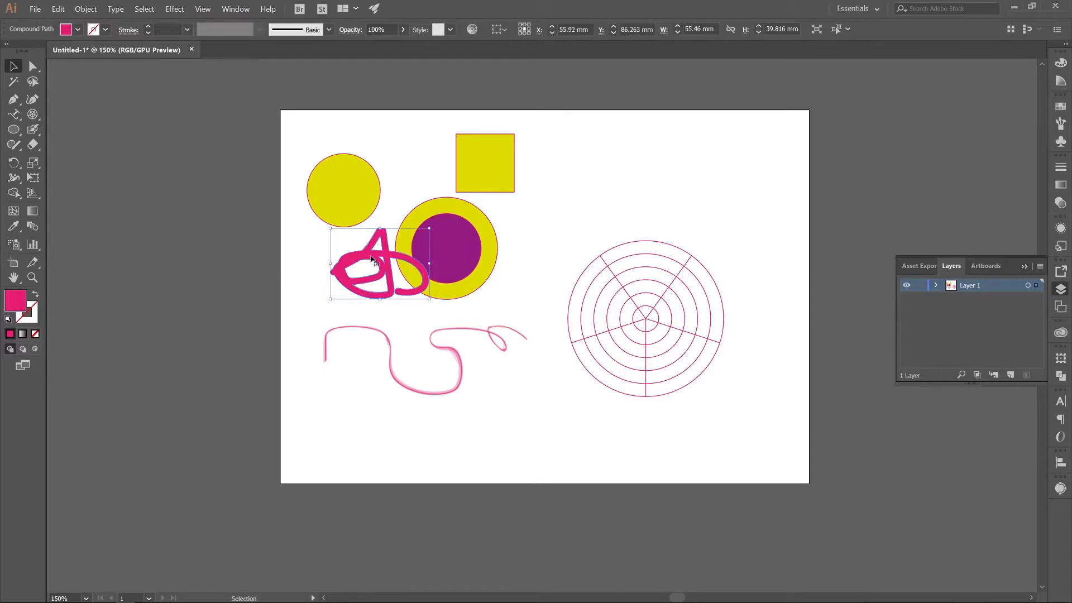
pyautogui.press('Delete')
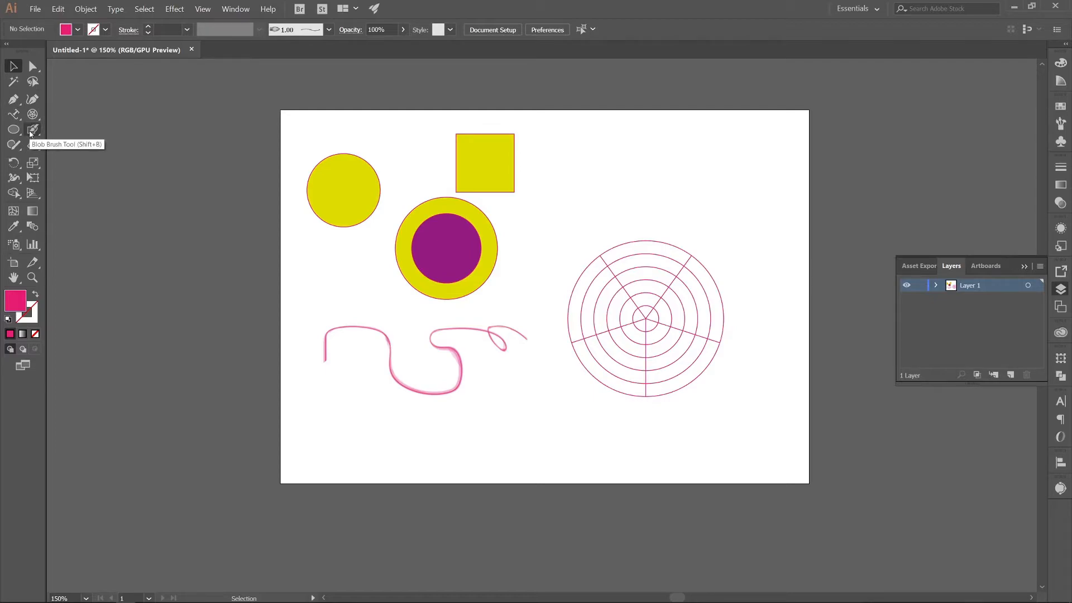
# Step: Paint a short Paintbrush stroke about 15 mm long below the left yellow circle and apply the 15 pt. Round brush to it
pyautogui.moveTo(31, 132); pyautogui.dragTo(76, 128)
pyautogui.moveTo(329, 291); pyautogui.dragTo(356, 295)
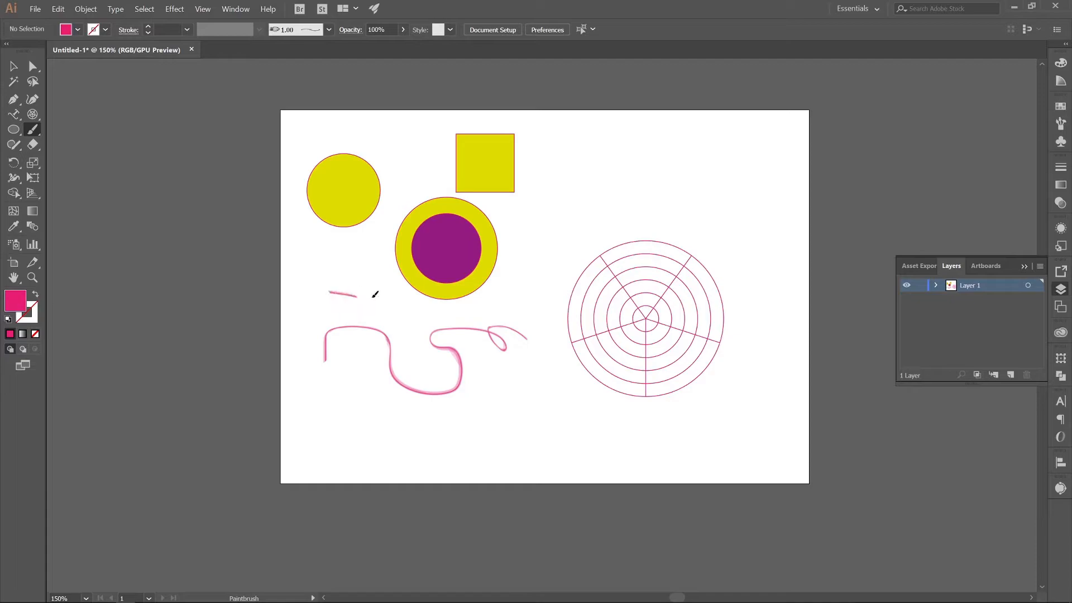
pyautogui.press('v')
pyautogui.click(344, 292)
pyautogui.click(329, 29)
pyautogui.scroll(5, 232, 69)
pyautogui.click(238, 58)
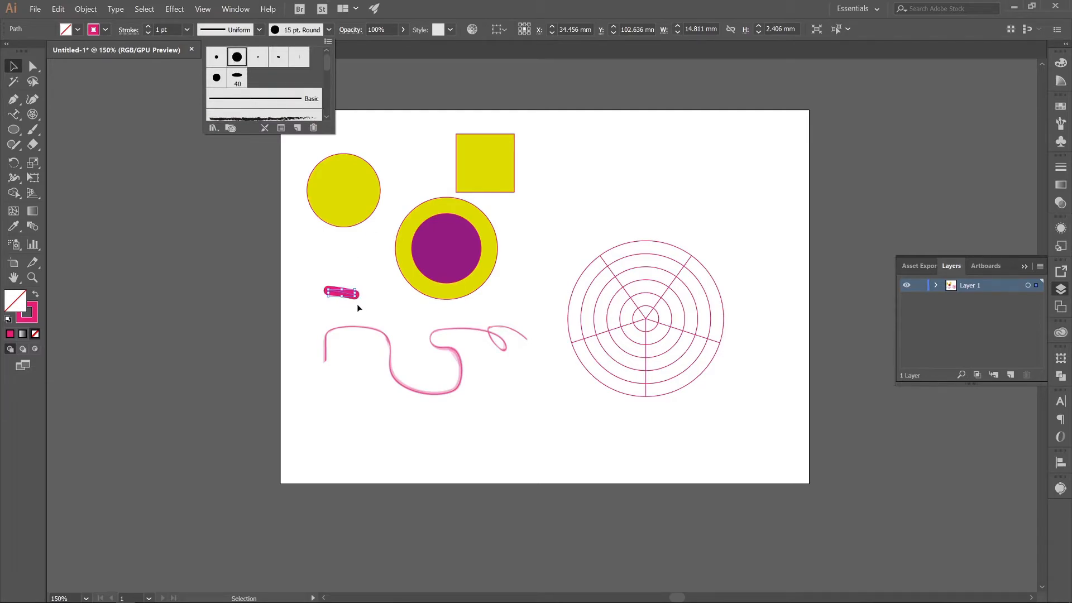
pyautogui.click(359, 298)
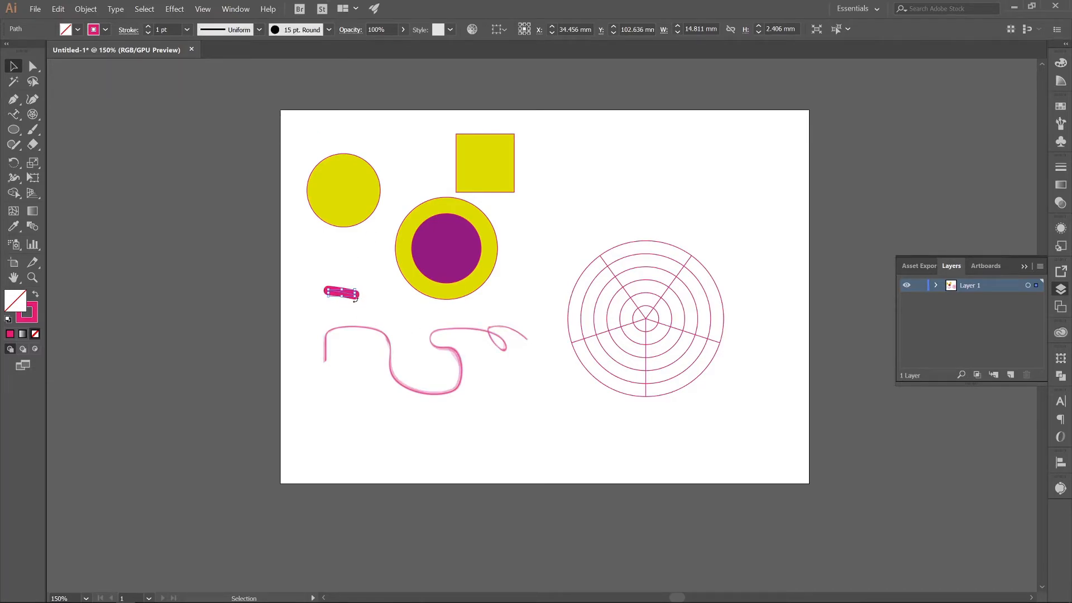
# Step: Stretch the short round brush stroke to about 102 mm by 43 mm and place it above the polar grid
pyautogui.moveTo(357, 295)
pyautogui.mouseDown()
pyautogui.moveTo(510, 407)
pyautogui.moveTo(511, 386)
pyautogui.mouseUp()
pyautogui.moveTo(424, 344)
pyautogui.mouseDown()
pyautogui.moveTo(608, 216)
pyautogui.moveTo(650, 169)
pyautogui.mouseUp()
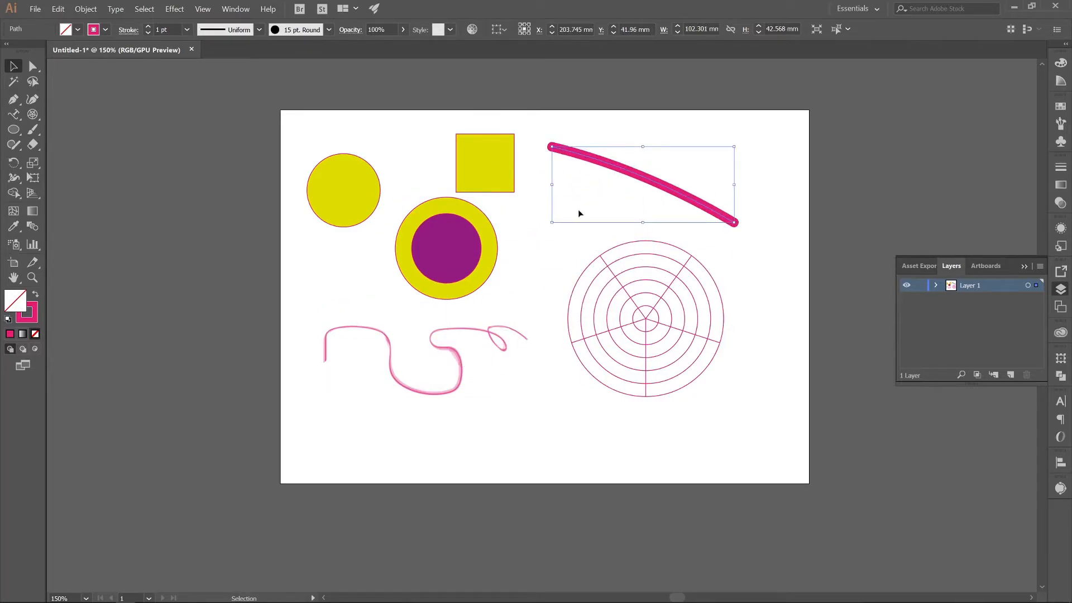
pyautogui.click(741, 154)
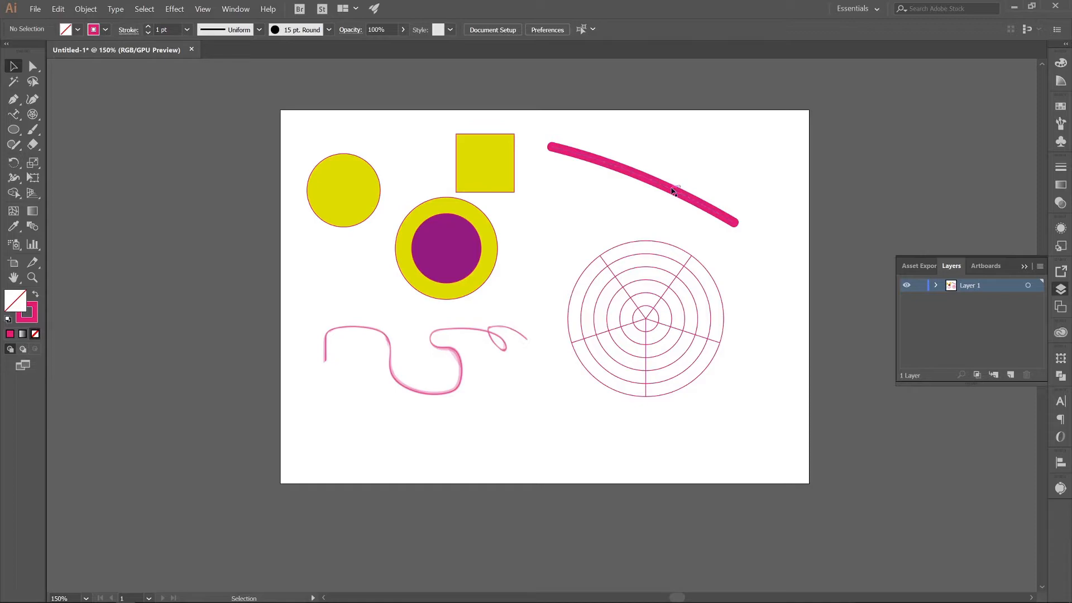
# Step: Delete the thick round brush stroke above the polar grid
pyautogui.click(595, 168)
pyautogui.press('Delete')
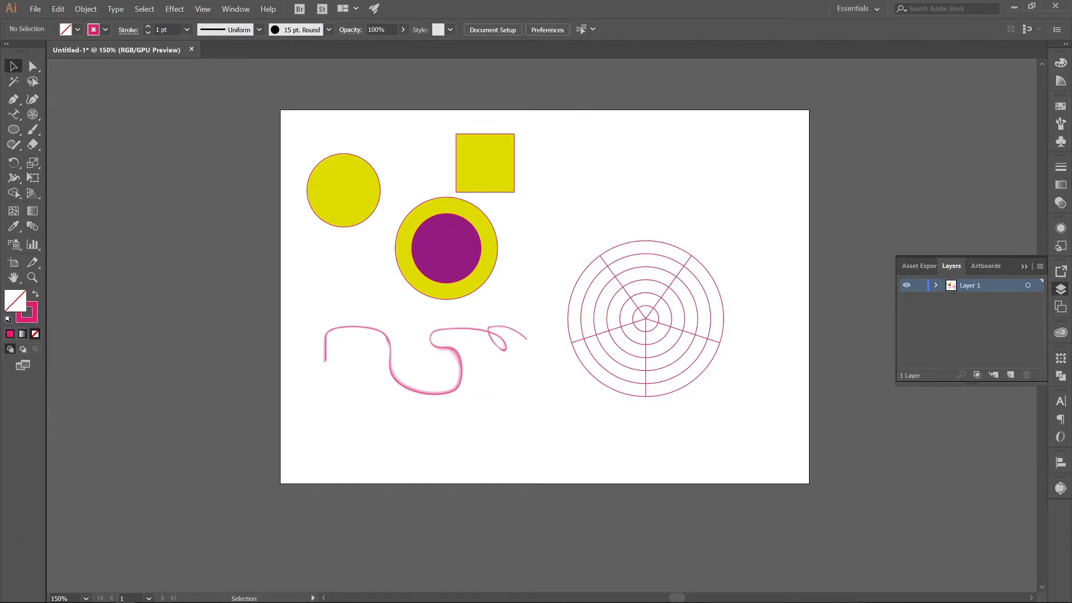
# Step: Try the Eraser tool with strokes through the left yellow circle and the yellow square, then undo all of them
pyautogui.hotkey('shift', 'e')
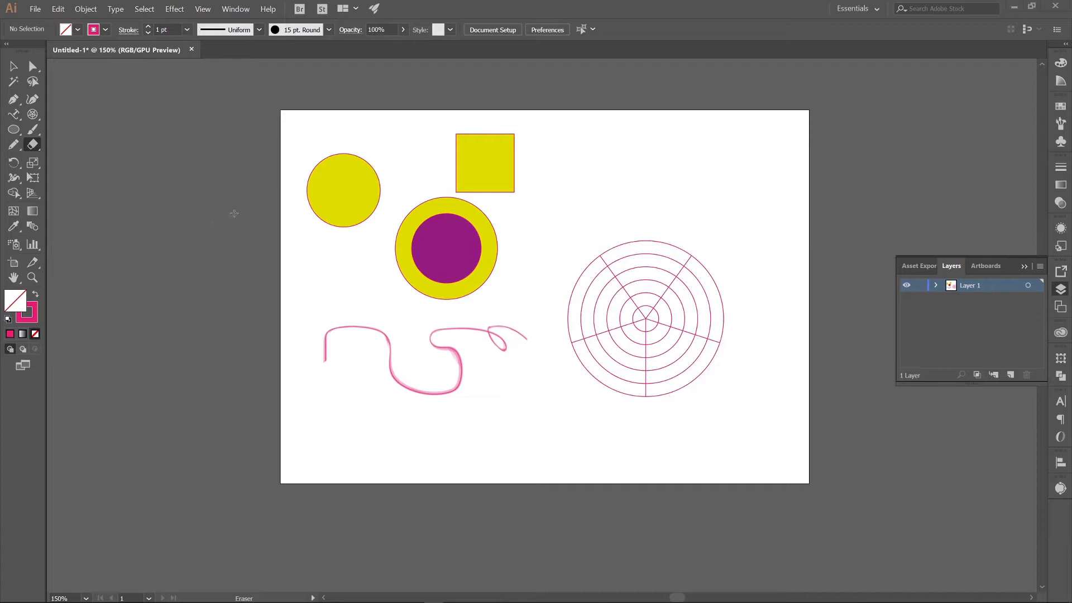
pyautogui.click(34, 143)
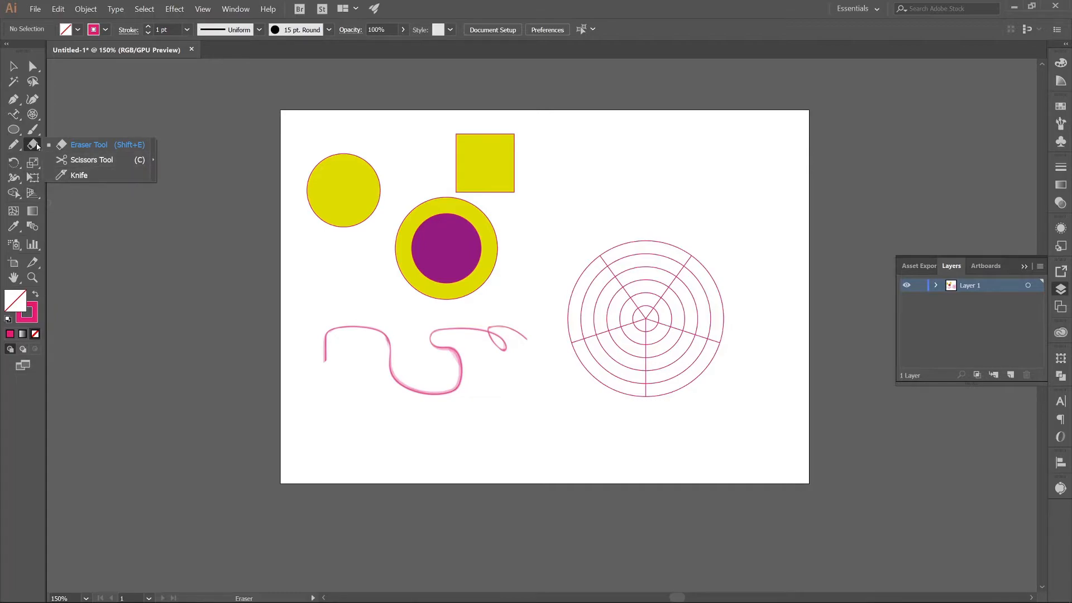
pyautogui.click(357, 121)
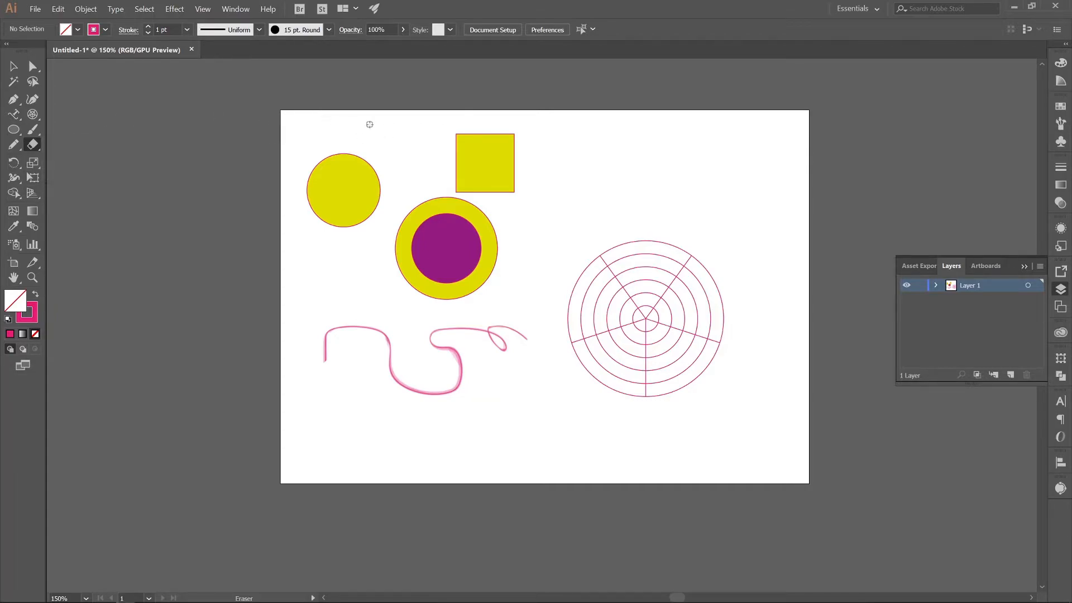
pyautogui.moveTo(352, 134); pyautogui.dragTo(357, 292)
pyautogui.moveTo(437, 134); pyautogui.dragTo(620, 201)
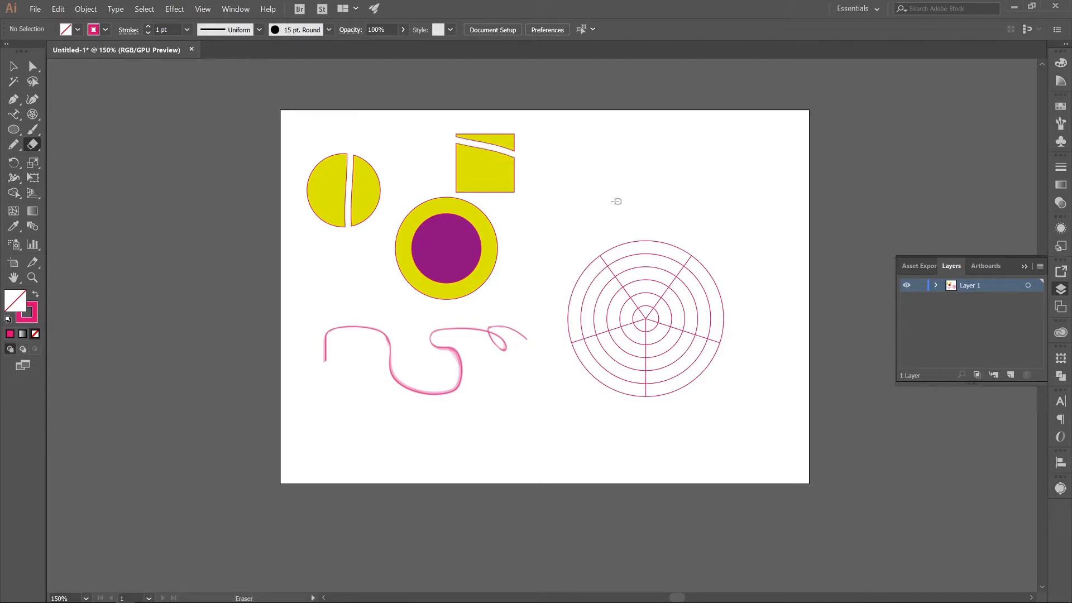
pyautogui.moveTo(424, 175)
pyautogui.mouseDown()
pyautogui.moveTo(446, 181)
pyautogui.moveTo(544, 117)
pyautogui.mouseUp()
pyautogui.hotkey('ctrl', 'z')
pyautogui.hotkey('ctrl', 'z')
pyautogui.hotkey('ctrl', 'z')
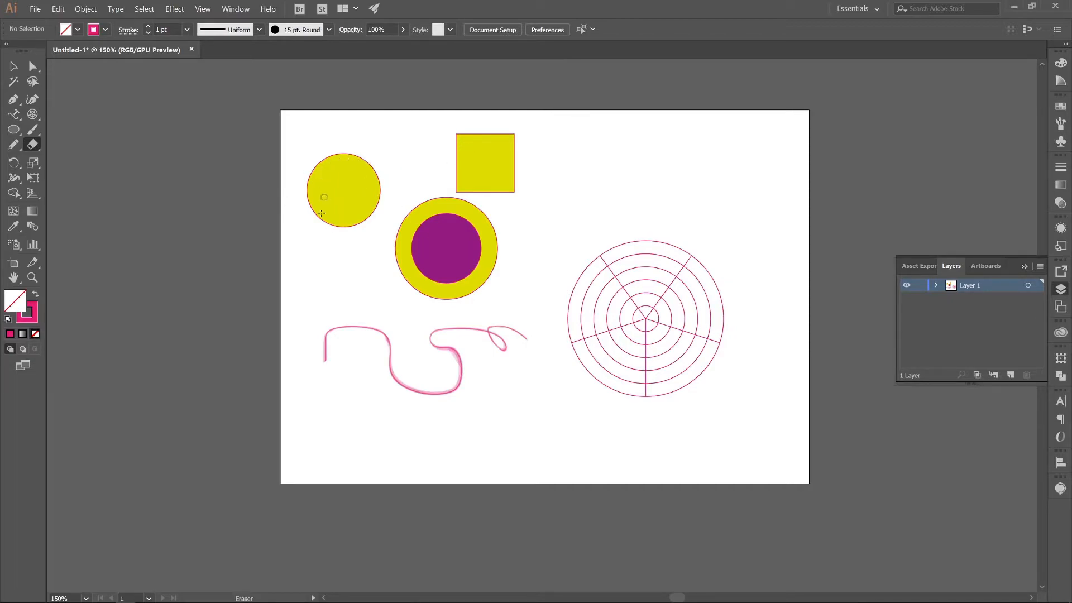
# Step: Erase a diagonal gap through the left yellow circle with the Eraser tool and select its upper-left half
pyautogui.moveTo(370, 160); pyautogui.dragTo(315, 221)
pyautogui.press('v')
pyautogui.click(341, 182)
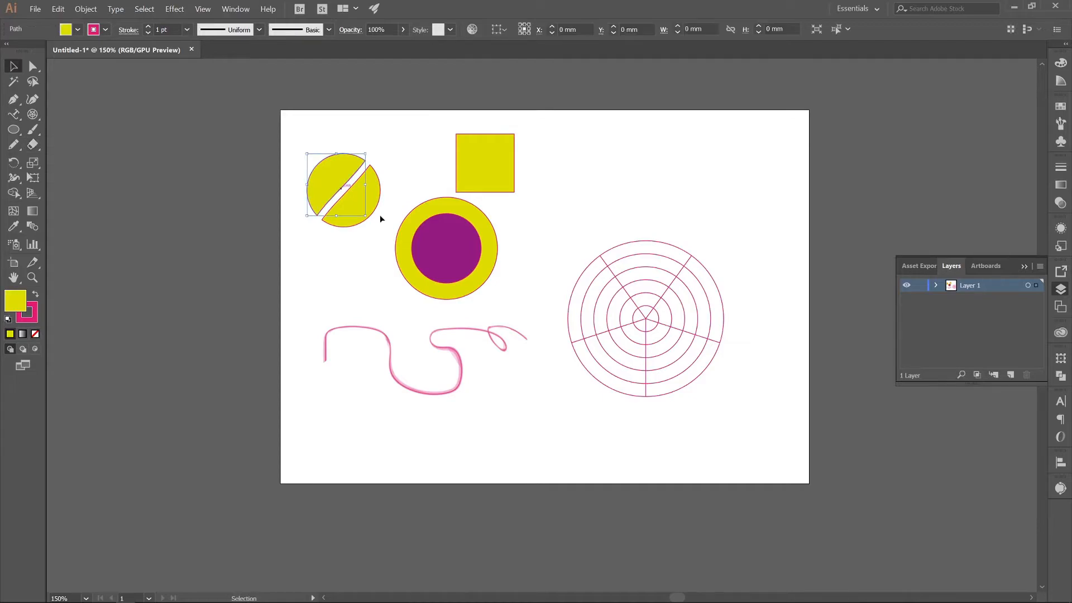
# Step: Move the two halves of the erased circle apart, then undo both moves
pyautogui.click(367, 192)
pyautogui.moveTo(367, 193); pyautogui.dragTo(349, 277)
pyautogui.moveTo(335, 180); pyautogui.dragTo(296, 255)
pyautogui.hotkey('ctrl', 'z')
pyautogui.hotkey('ctrl', 'z')
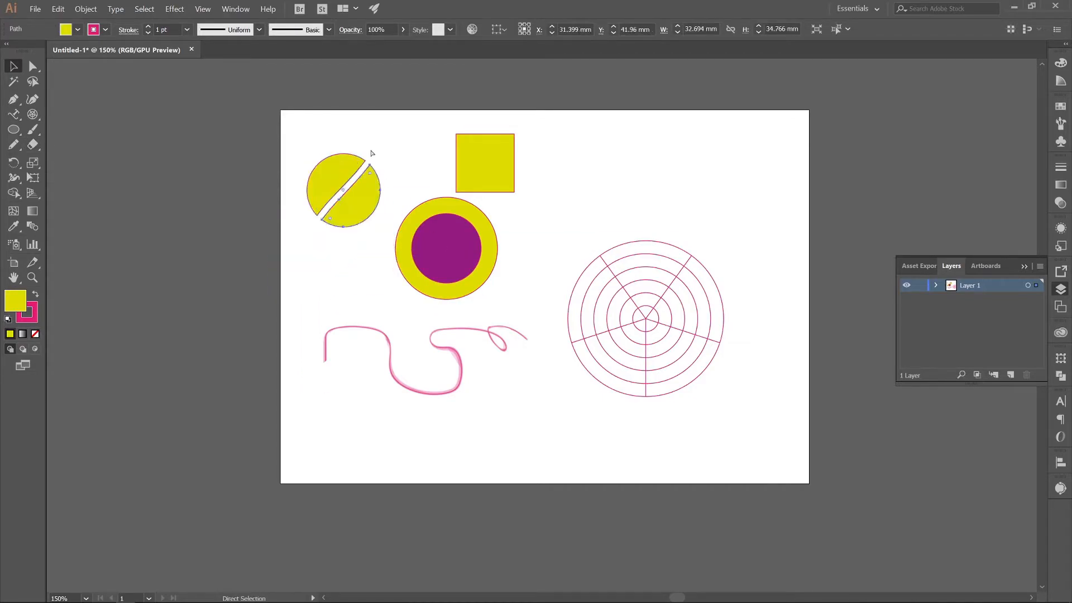
# Step: Try to slice horizontally across the yellow square with the Knife tool while a circle half is selected, then deselect
pyautogui.click(32, 144)
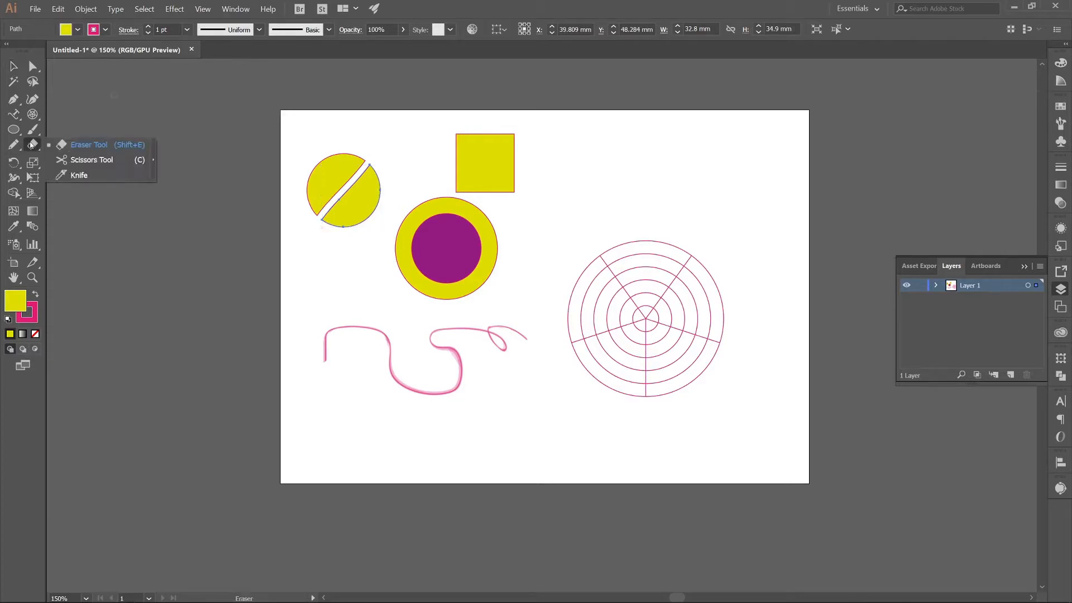
pyautogui.click(99, 181)
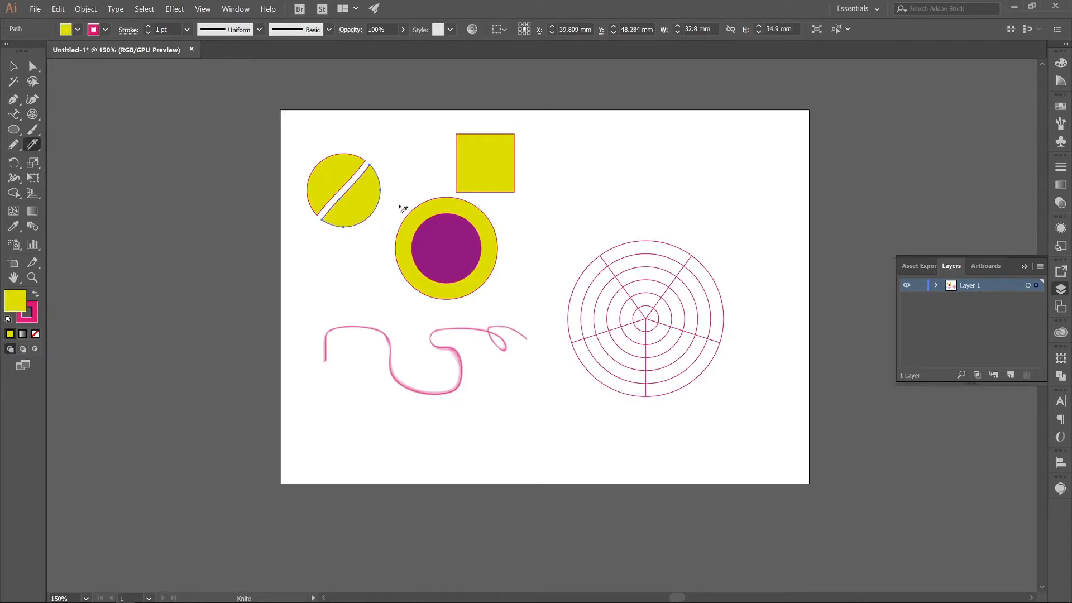
pyautogui.moveTo(441, 160); pyautogui.dragTo(586, 164)
pyautogui.click(12, 67)
pyautogui.click(382, 134)
# Step: Select the yellow square and slice it horizontally above its middle with the Knife tool, then check both pieces and deselect them
pyautogui.click(504, 147)
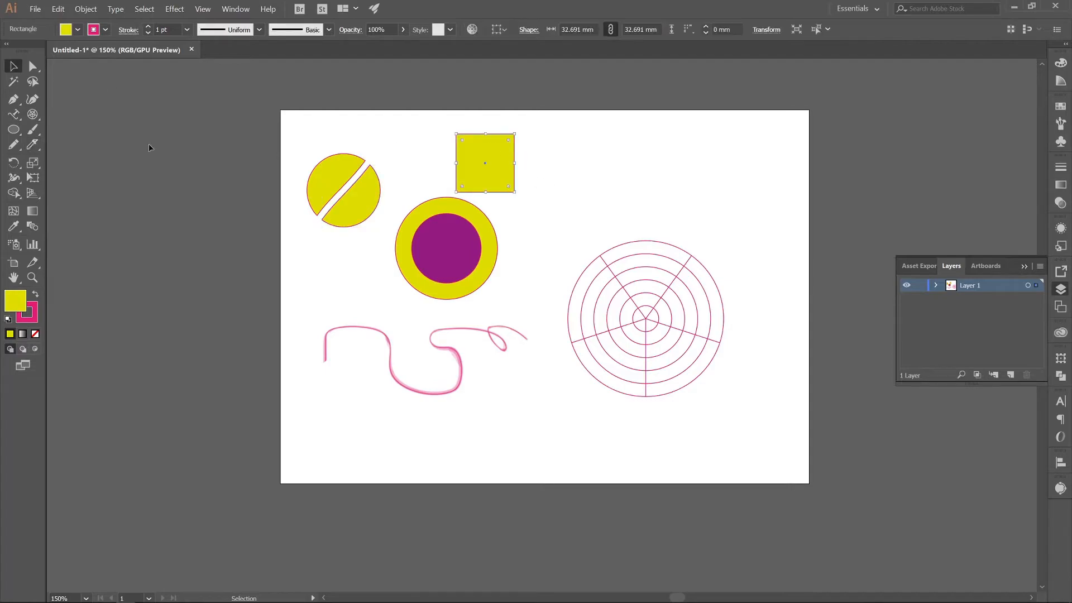
pyautogui.click(35, 145)
pyautogui.moveTo(425, 156); pyautogui.dragTo(561, 158)
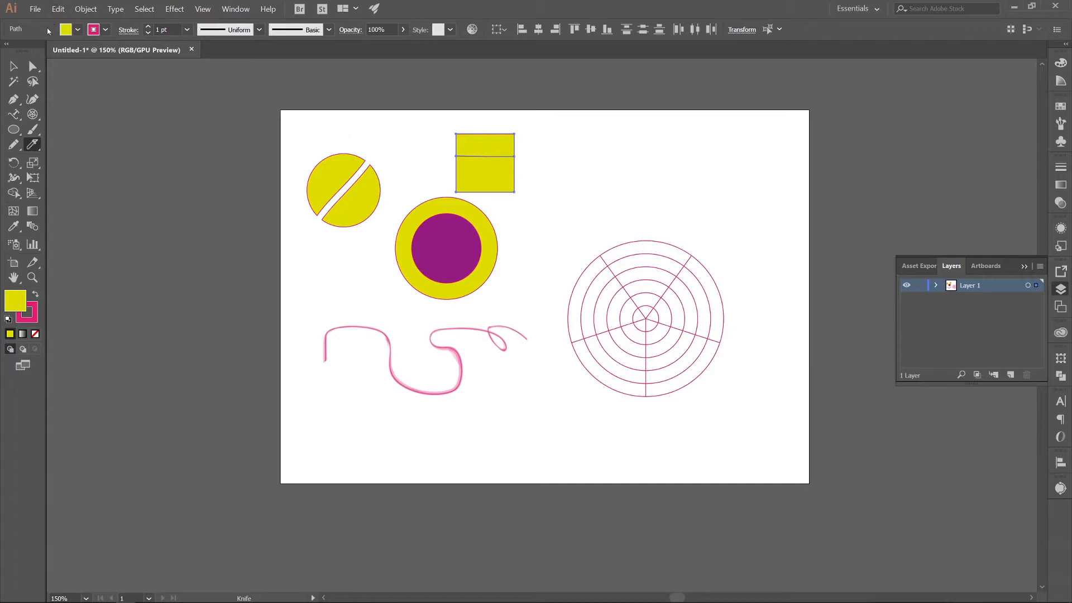
pyautogui.click(20, 67)
pyautogui.click(487, 140)
pyautogui.click(486, 175)
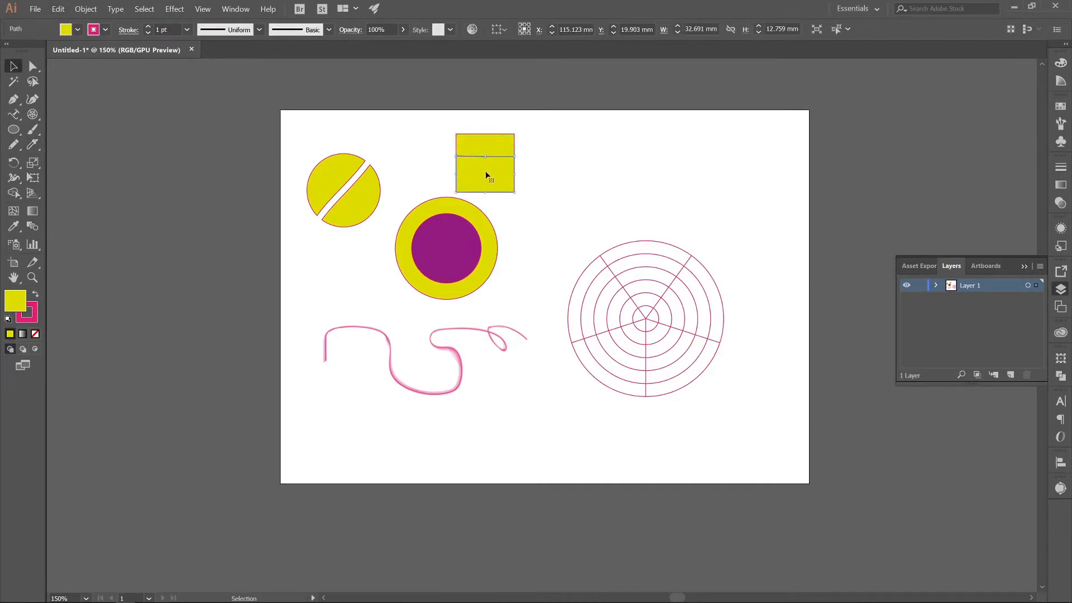
pyautogui.click(622, 169)
# Step: Cut the upper-left circle half's arc and the wavy pink stroke at its first crest and lower-right bend with the Scissors tool
pyautogui.click(35, 150)
pyautogui.moveTo(36, 151); pyautogui.dragTo(95, 156)
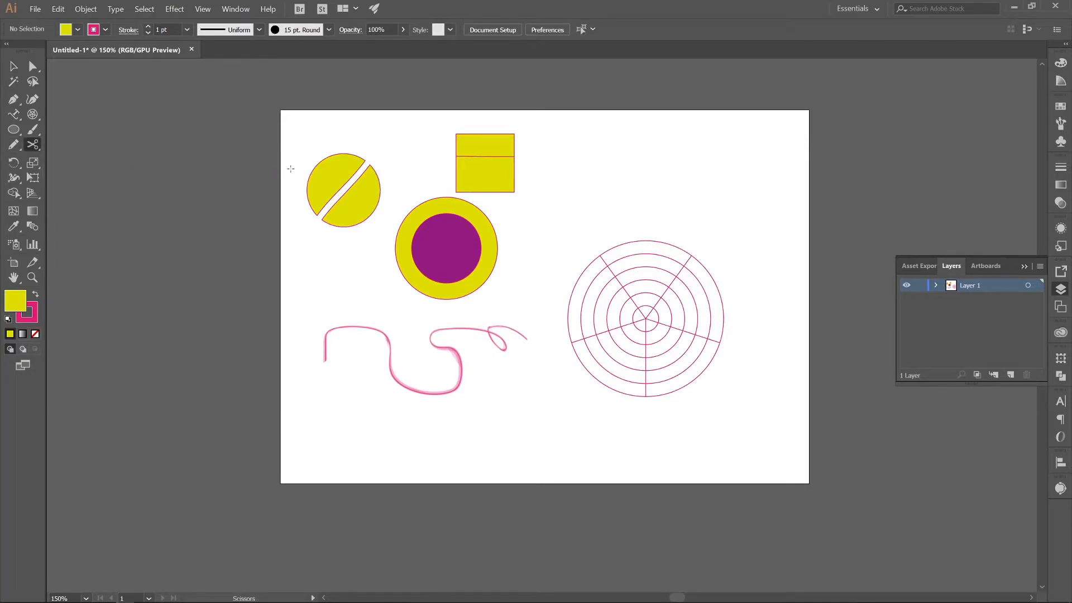
pyautogui.click(324, 159)
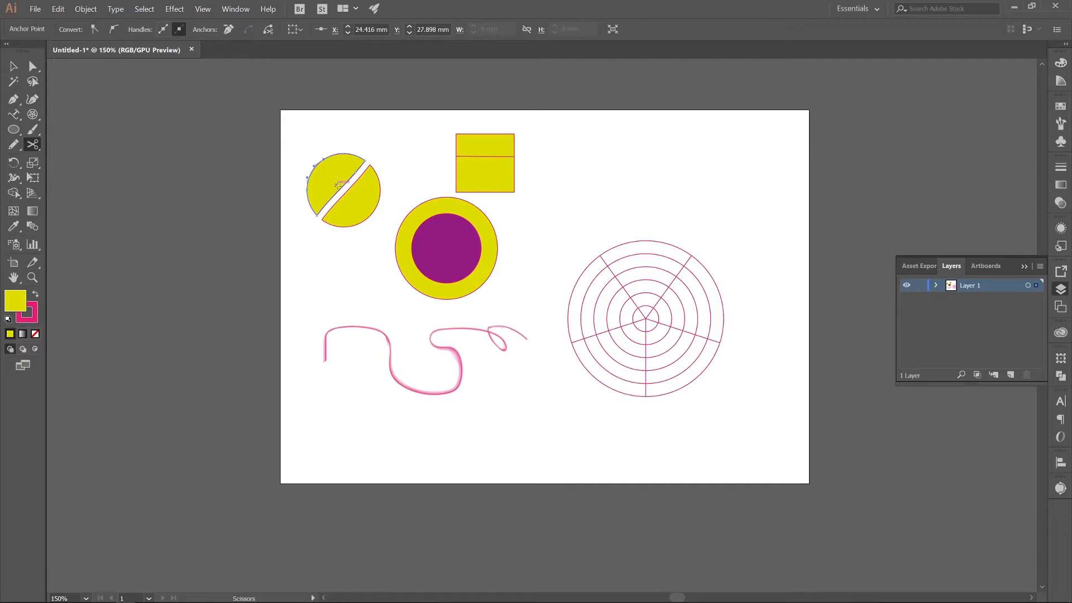
pyautogui.click(337, 190)
pyautogui.click(364, 326)
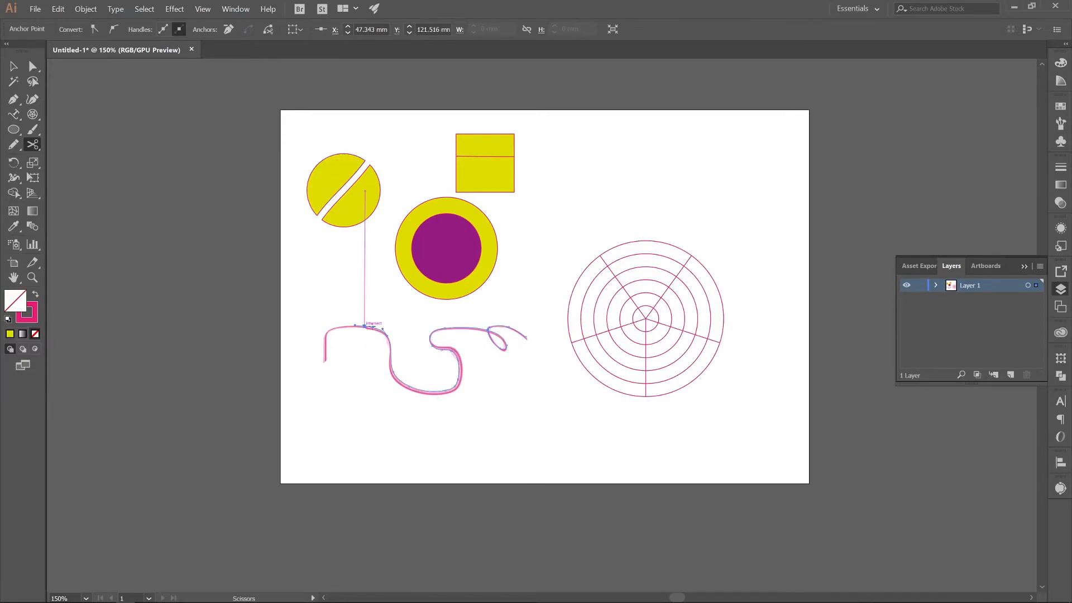
pyautogui.click(452, 387)
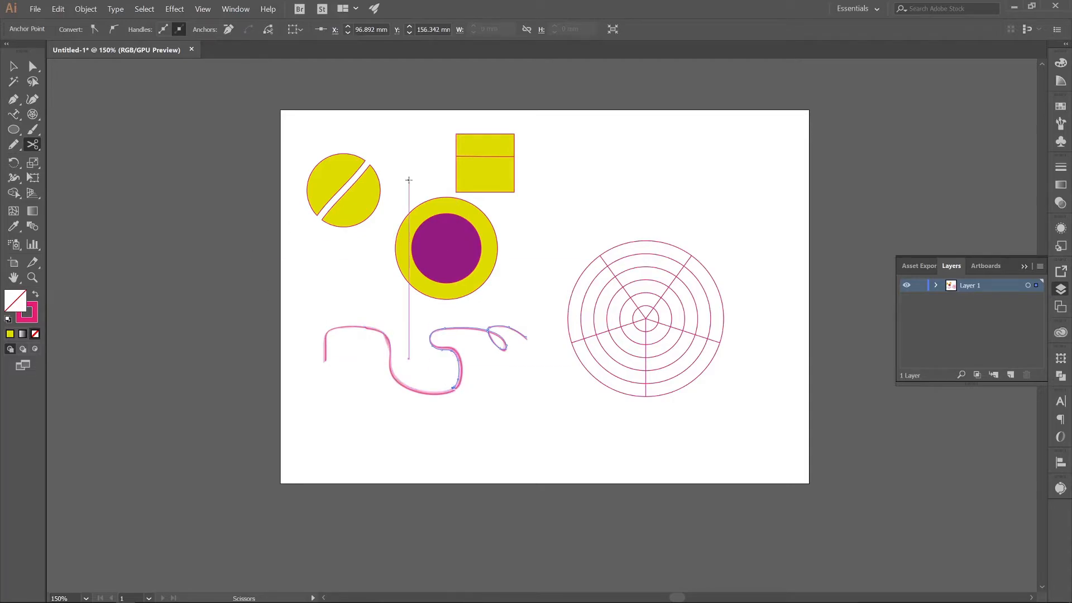
pyautogui.press('v')
pyautogui.click(314, 320)
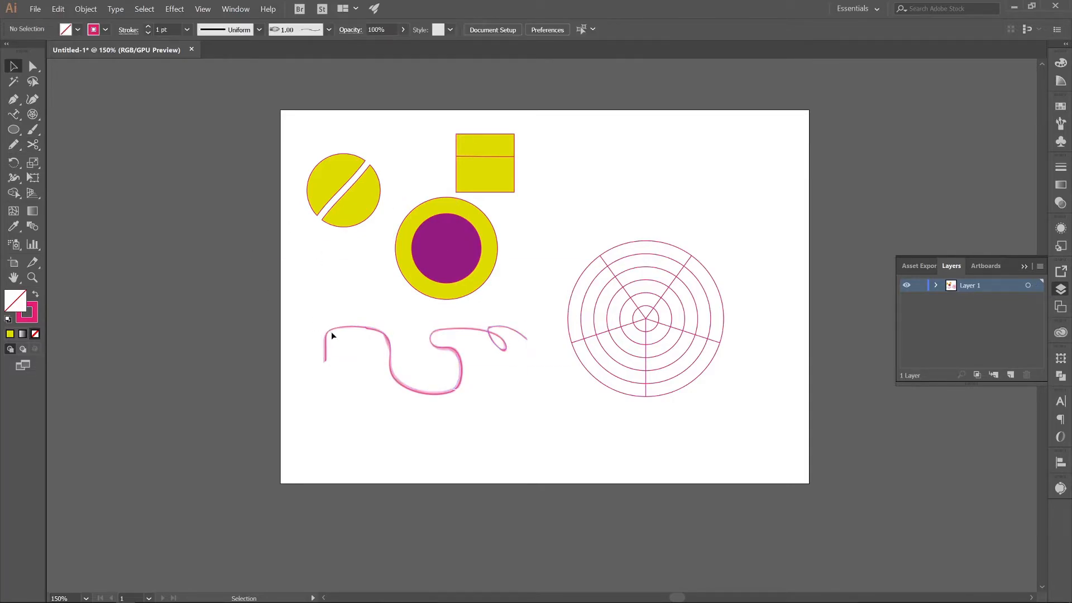
# Step: Move the three cut pieces of the wavy pink stroke apart from each other and deselect them
pyautogui.moveTo(332, 329); pyautogui.dragTo(305, 323)
pyautogui.moveTo(391, 356); pyautogui.dragTo(377, 337)
pyautogui.moveTo(457, 365); pyautogui.dragTo(479, 397)
pyautogui.click(376, 383)
pyautogui.moveTo(388, 366); pyautogui.dragTo(372, 352)
pyautogui.click(341, 416)
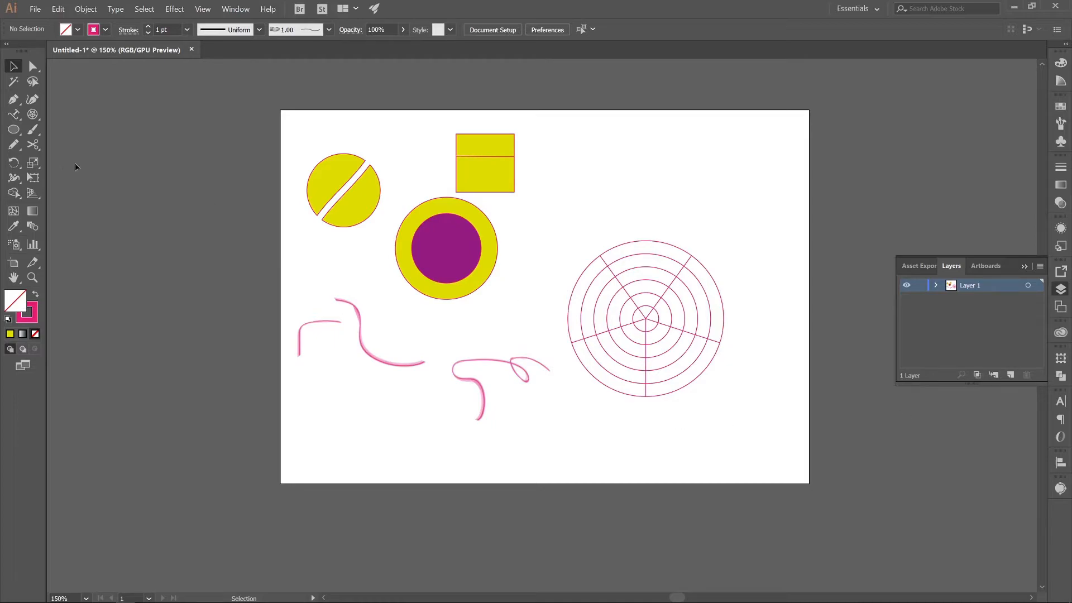
pyautogui.click(15, 163)
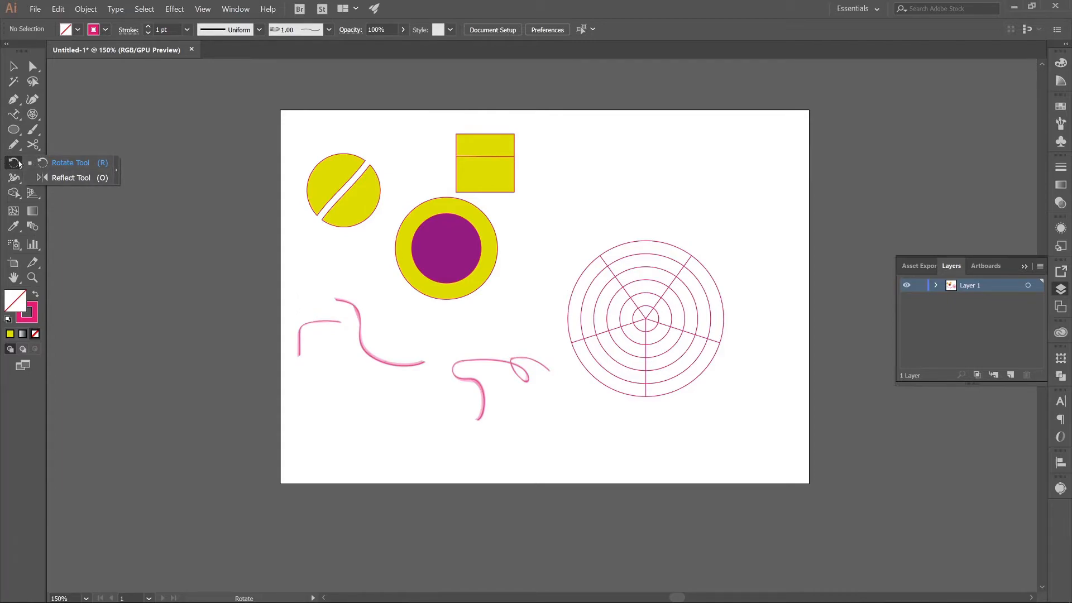
pyautogui.click(15, 166)
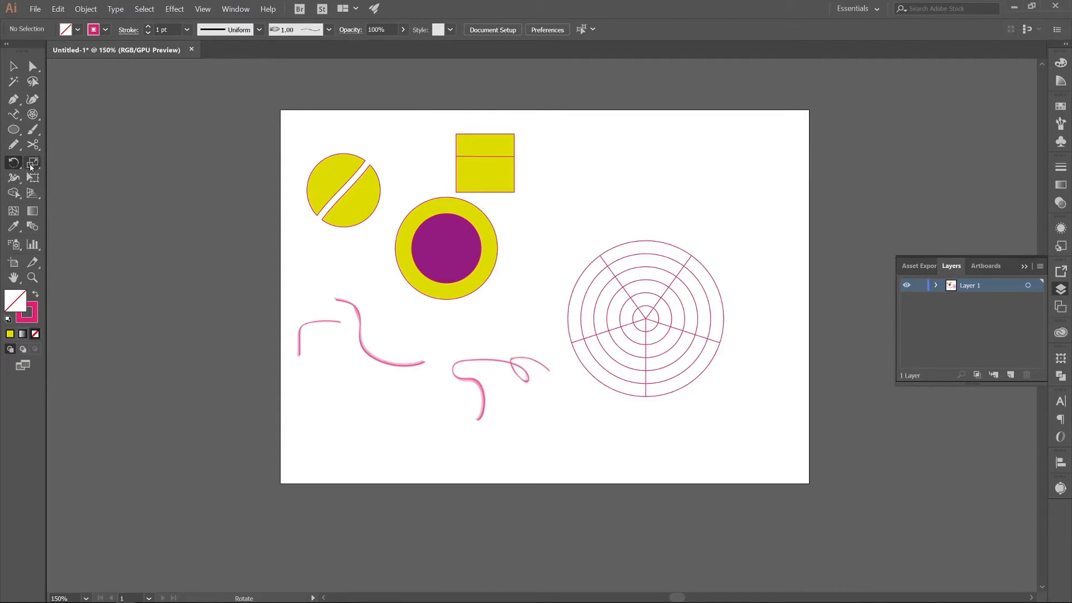
pyautogui.click(32, 163)
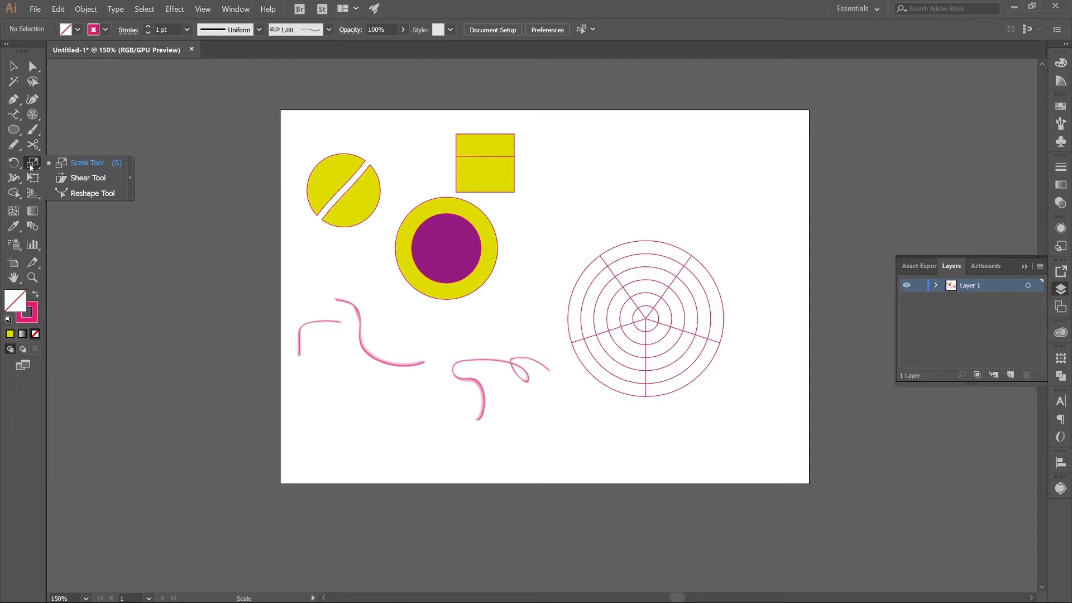
pyautogui.click(31, 166)
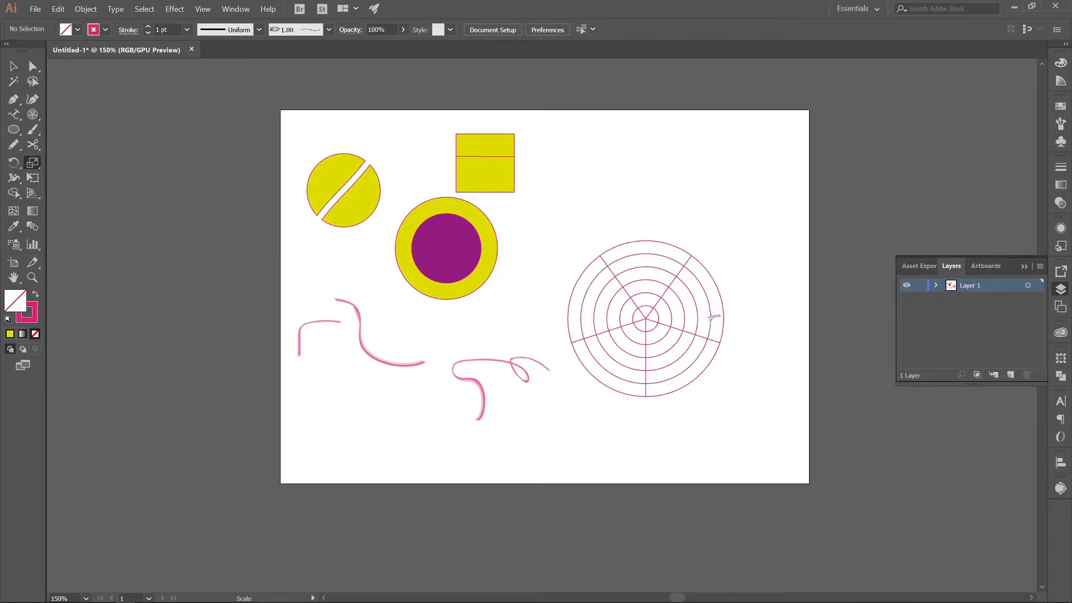
# Step: Delete the concentric circles, the pink stroke pieces and the polar grid together
pyautogui.press('v')
pyautogui.moveTo(729, 445)
pyautogui.mouseDown()
pyautogui.moveTo(491, 407)
pyautogui.moveTo(250, 258)
pyautogui.mouseUp()
pyautogui.press('Delete')
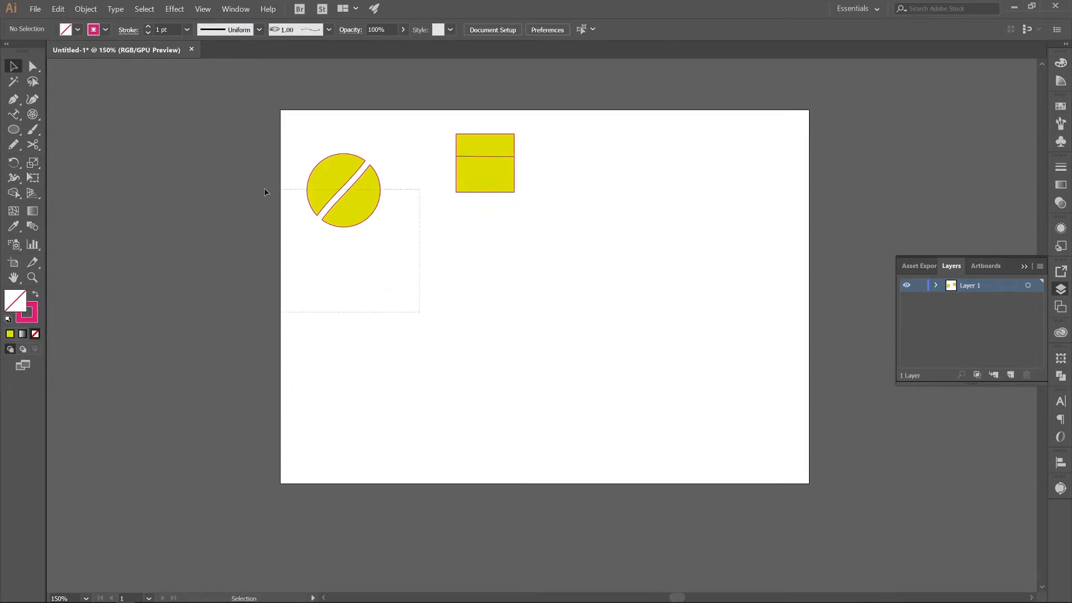
# Step: Enlarge both halves of the split yellow circle together and move them to the right of the artboard's centre
pyautogui.click(330, 212)
pyautogui.moveTo(380, 228); pyautogui.dragTo(567, 400)
pyautogui.moveTo(564, 358); pyautogui.dragTo(744, 382)
pyautogui.click(730, 380)
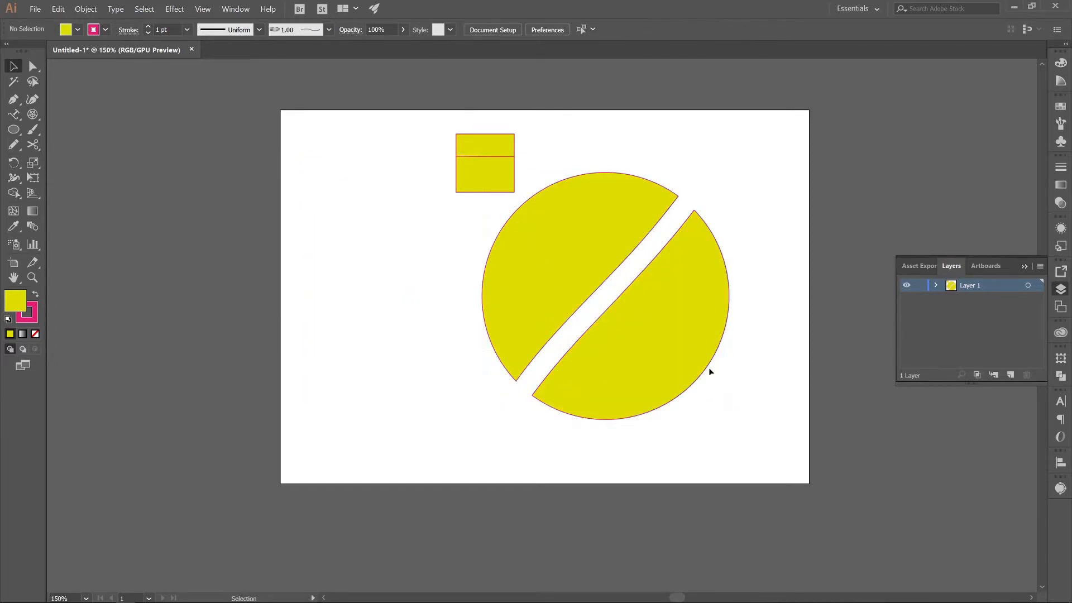
# Step: Widen the pink outline with the Width tool on the lower-right half's arc and the upper-left half's diagonal edge, left arc and top arc
pyautogui.hotkey('shift', 'w')
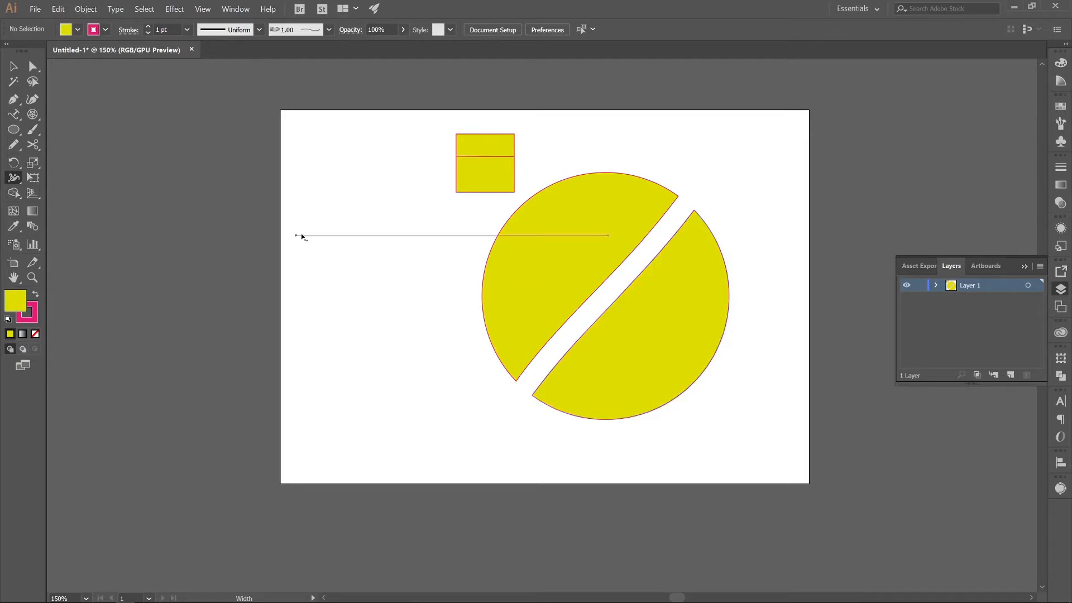
pyautogui.moveTo(727, 324)
pyautogui.mouseDown()
pyautogui.moveTo(759, 338)
pyautogui.moveTo(720, 324)
pyautogui.moveTo(732, 329)
pyautogui.mouseUp()
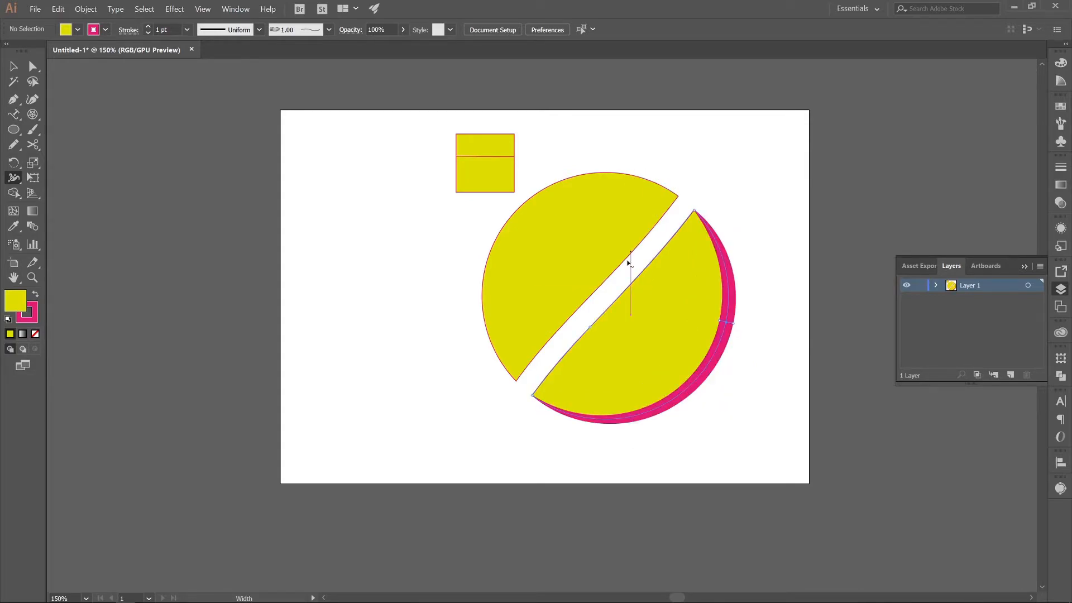
pyautogui.moveTo(605, 283); pyautogui.dragTo(609, 283)
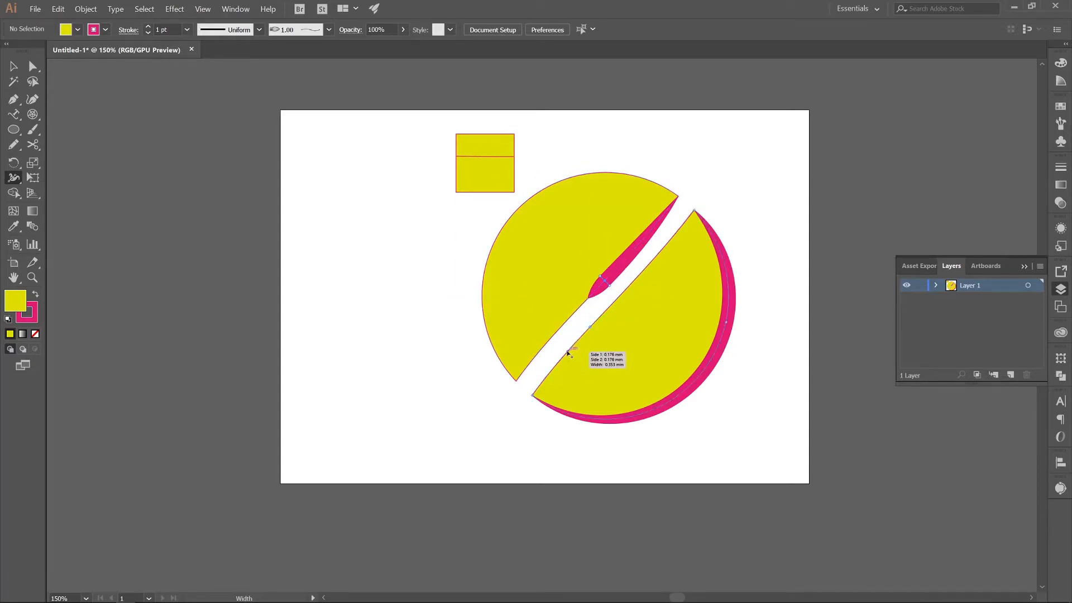
pyautogui.moveTo(503, 229); pyautogui.dragTo(489, 226)
pyautogui.moveTo(594, 171); pyautogui.dragTo(596, 190)
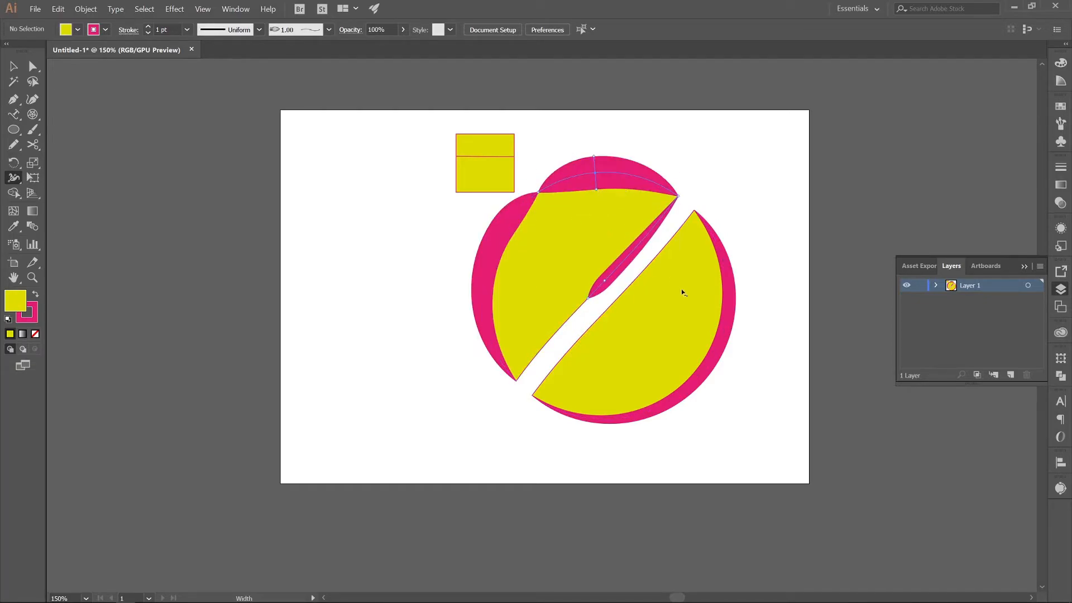
# Step: Delete all the existing artwork on the artboard
pyautogui.press('v')
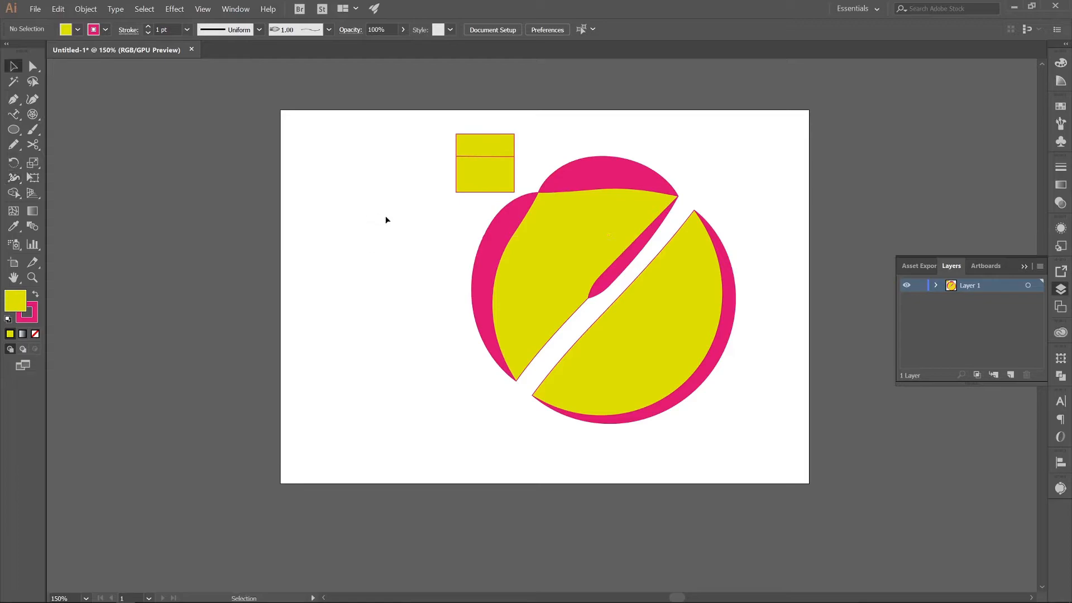
pyautogui.moveTo(745, 441); pyautogui.dragTo(403, 81)
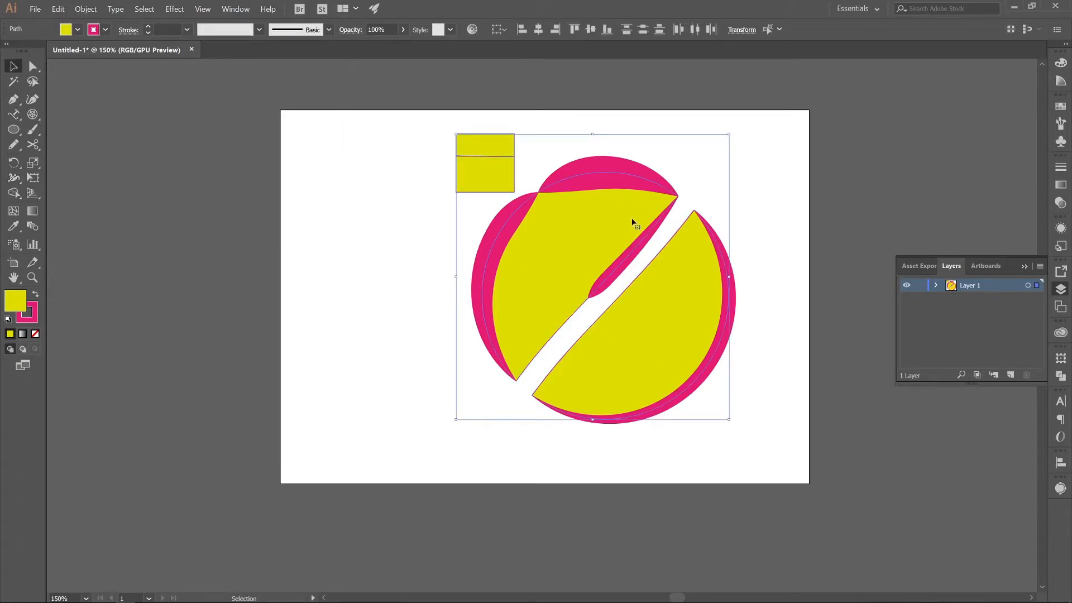
pyautogui.press('Delete')
# Step: Draw a circle about 151 mm across and widen its stroke to about 25 pt at the upper-right edge with the Width tool
pyautogui.press('l')
pyautogui.moveTo(433, 192); pyautogui.dragTo(699, 362)
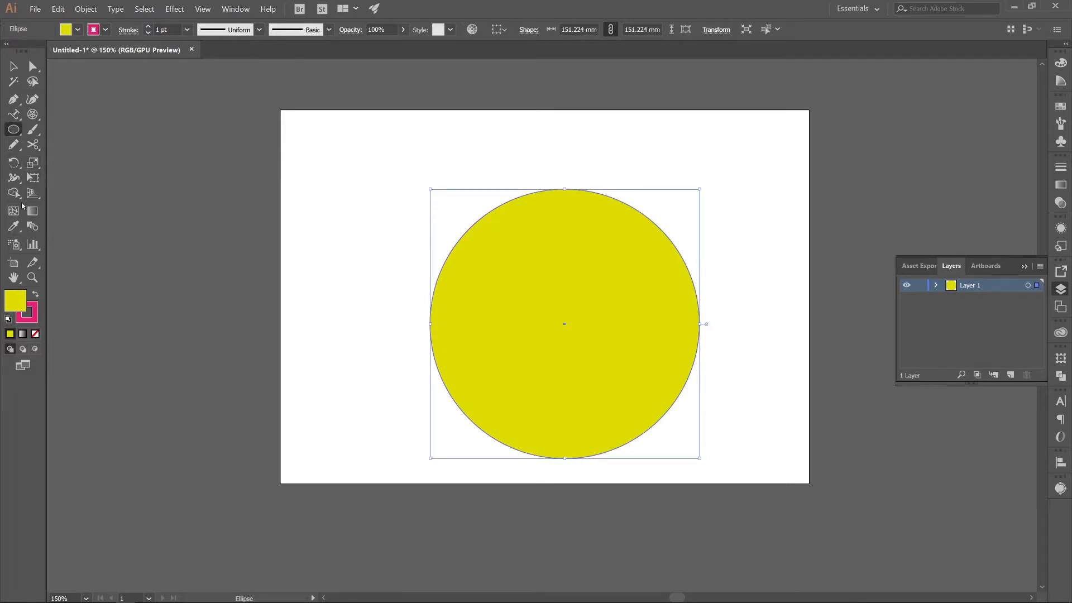
pyautogui.click(13, 178)
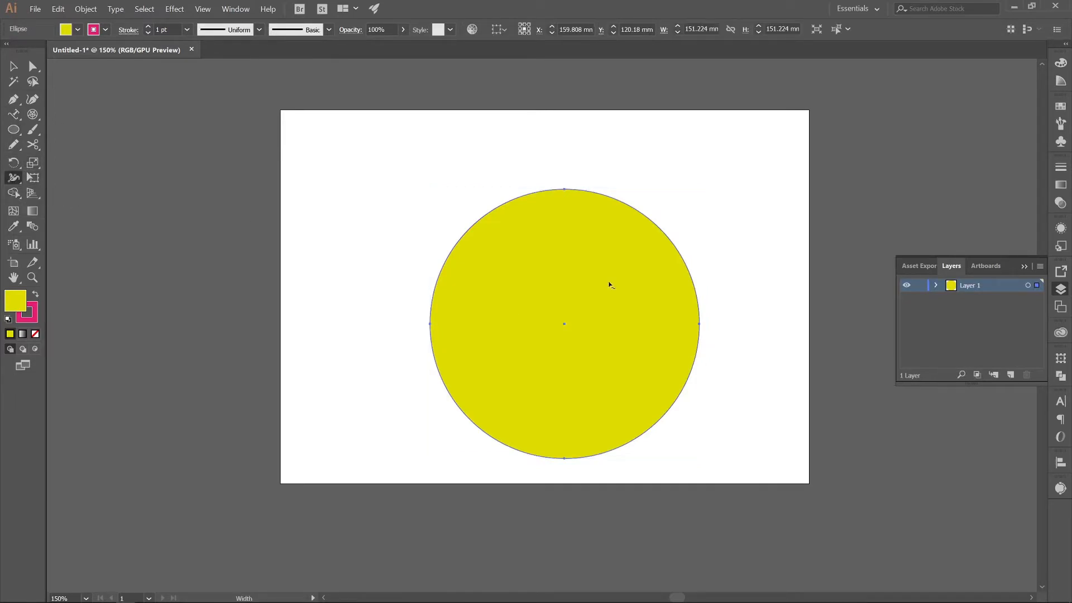
pyautogui.moveTo(682, 257); pyautogui.dragTo(688, 255)
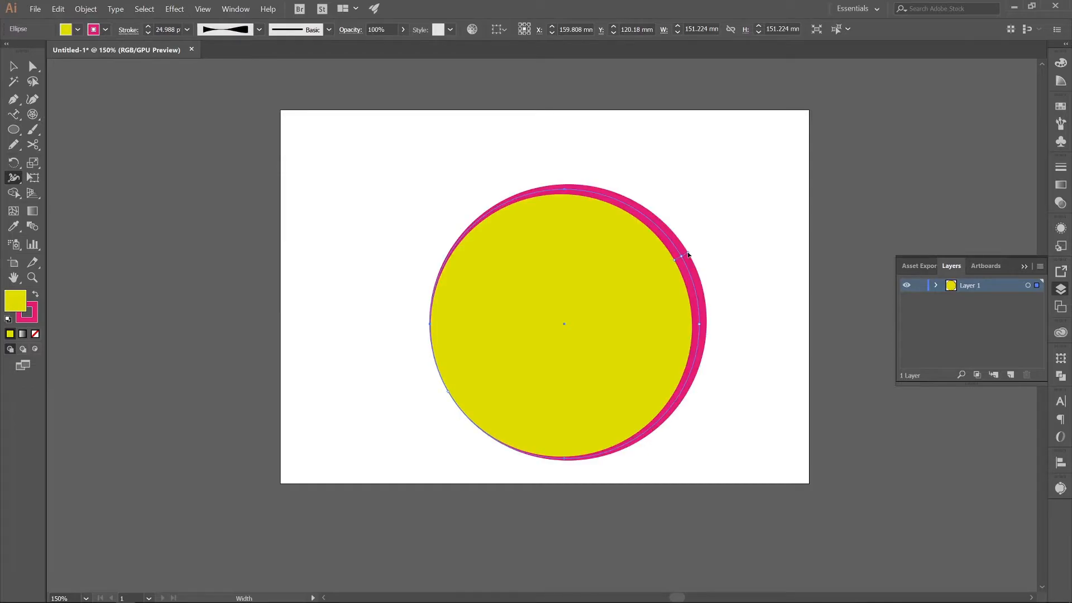
pyautogui.click(14, 66)
pyautogui.click(385, 199)
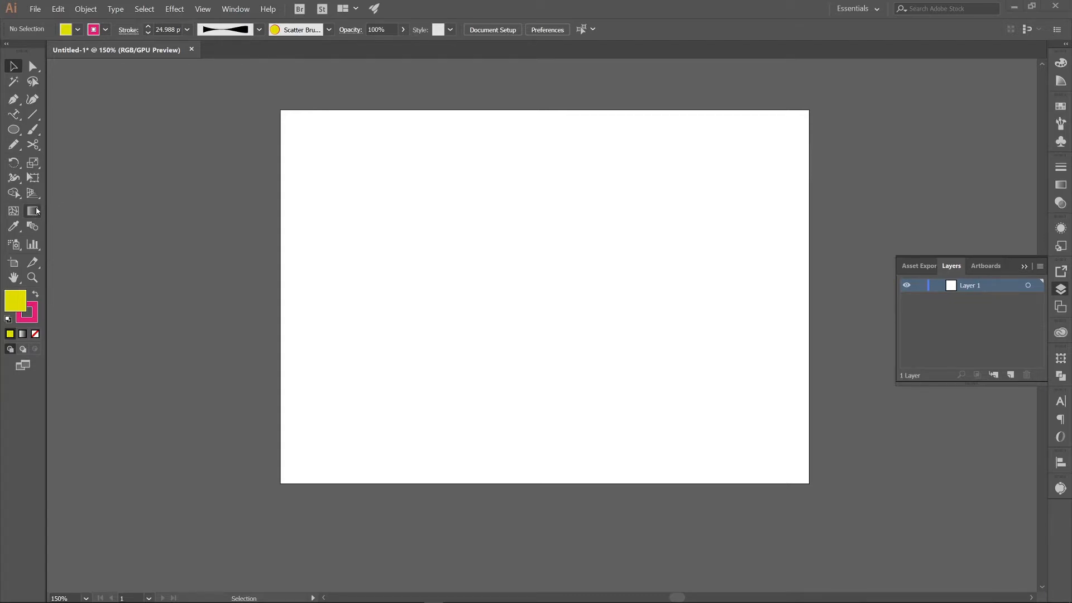
# Step: Draw an ellipse about 143 × 87 mm mid-artboard and fill it with a linear white-to-black gradient
pyautogui.click(14, 129)
pyautogui.moveTo(401, 210); pyautogui.dragTo(656, 366)
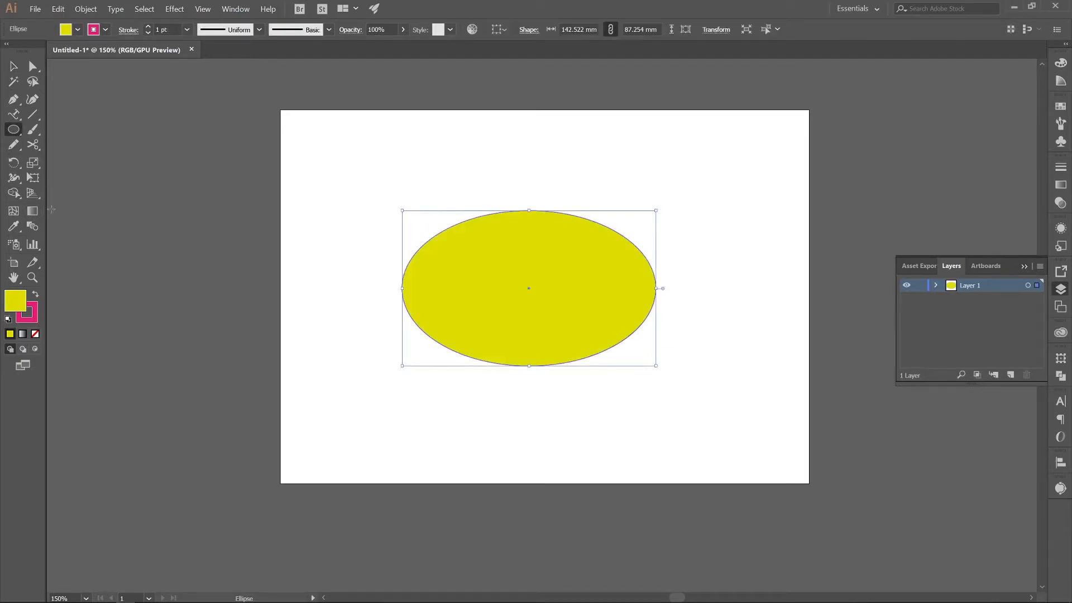
pyautogui.click(32, 211)
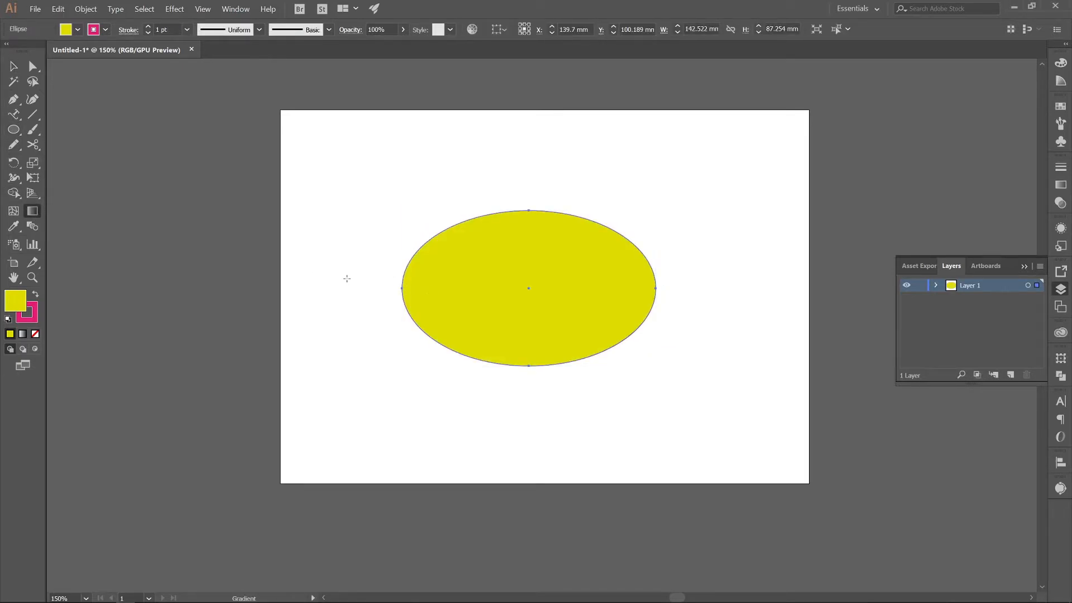
pyautogui.moveTo(454, 270); pyautogui.dragTo(646, 279)
pyautogui.click(1056, 188)
pyautogui.click(1005, 181)
pyautogui.click(1010, 181)
pyautogui.click(923, 183)
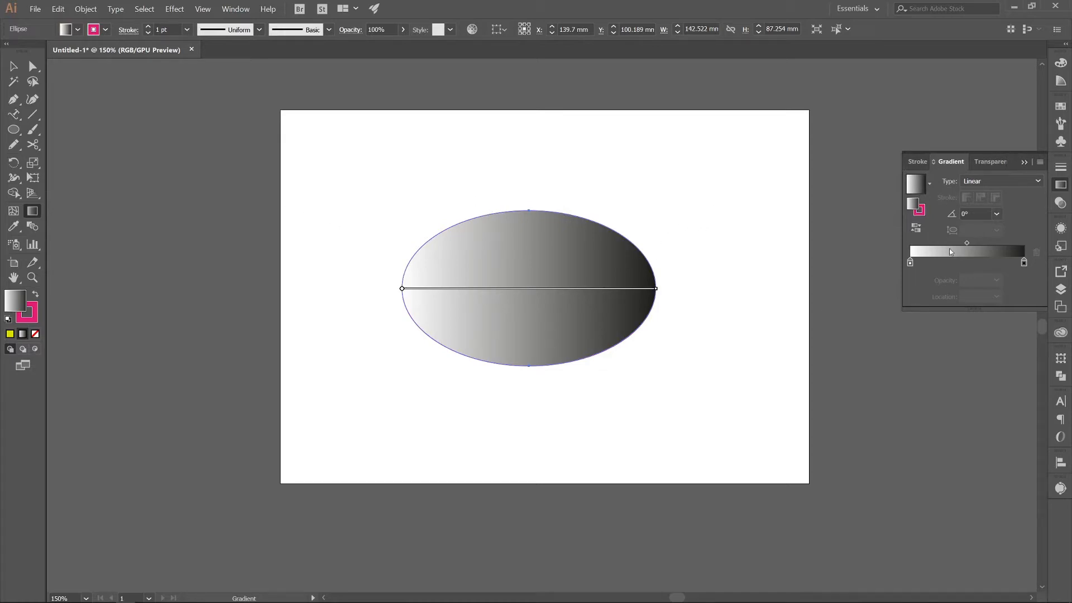
# Step: Change the white starting colour of the ellipse's gradient to red
pyautogui.click(909, 263)
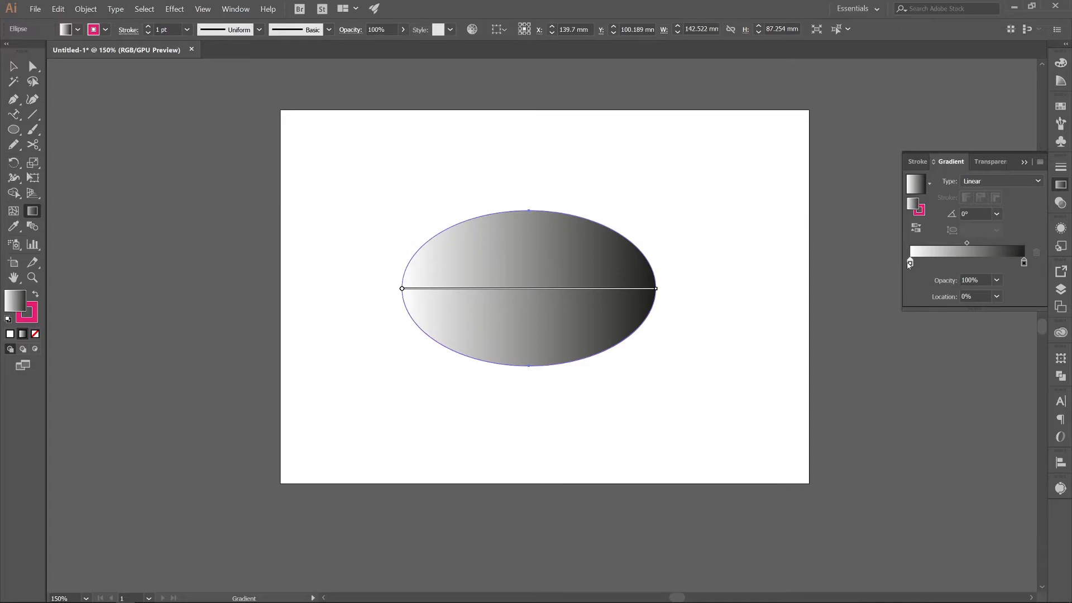
pyautogui.doubleClick(910, 264)
pyautogui.click(895, 301)
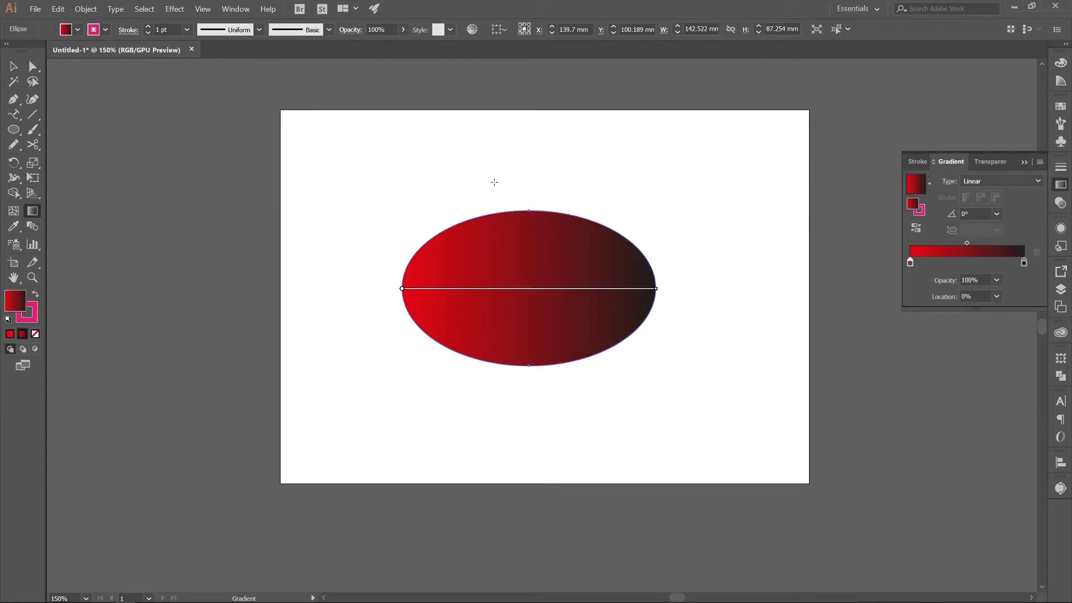
# Step: Delete the gradient-filled ellipse from the artboard
pyautogui.click(13, 66)
pyautogui.click(760, 352)
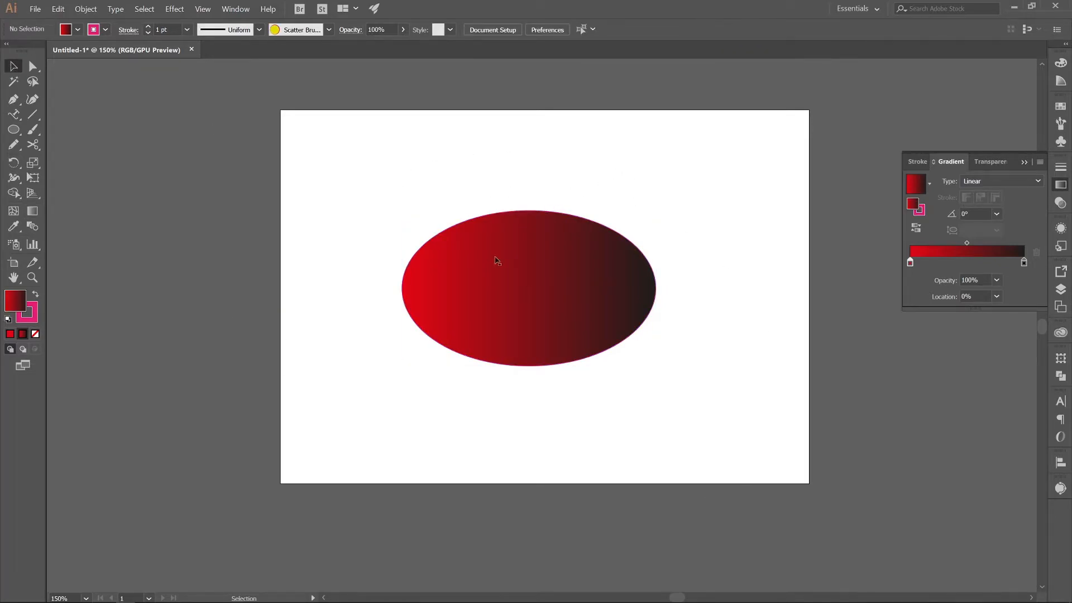
pyautogui.moveTo(671, 384); pyautogui.dragTo(347, 162)
pyautogui.press('Delete')
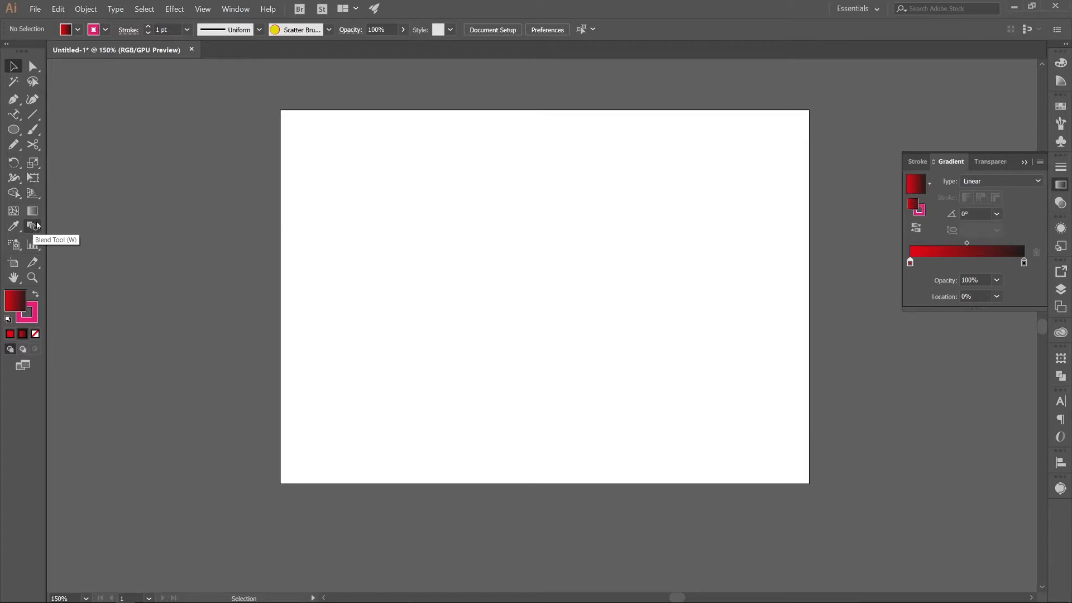
# Step: Draw a circle about 15 mm across near the artboard's upper-left corner, with a purple fill and no stroke
pyautogui.click(14, 130)
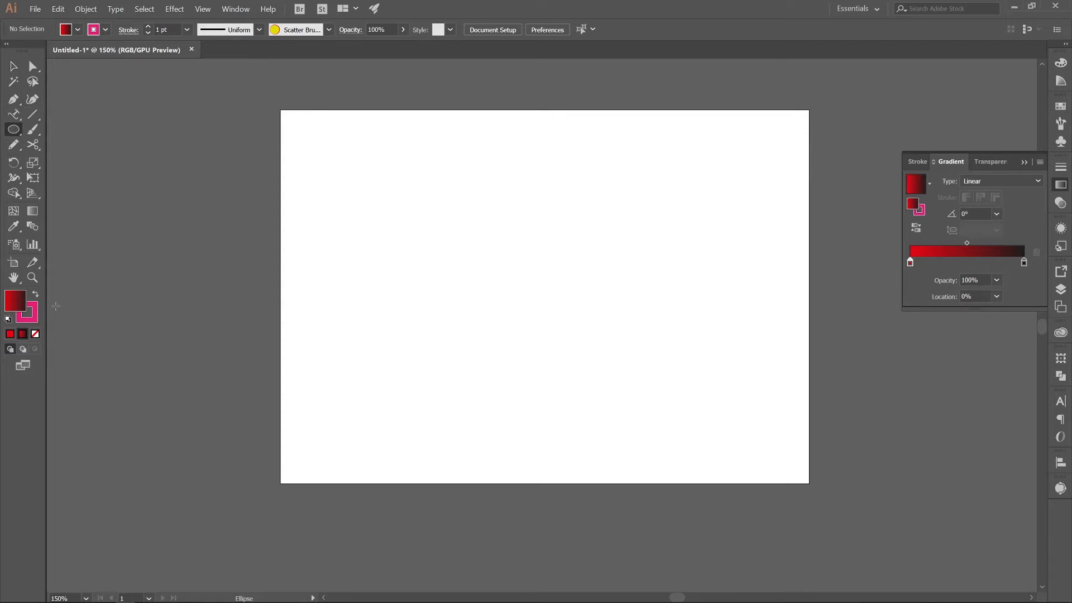
pyautogui.click(78, 30)
pyautogui.click(7, 69)
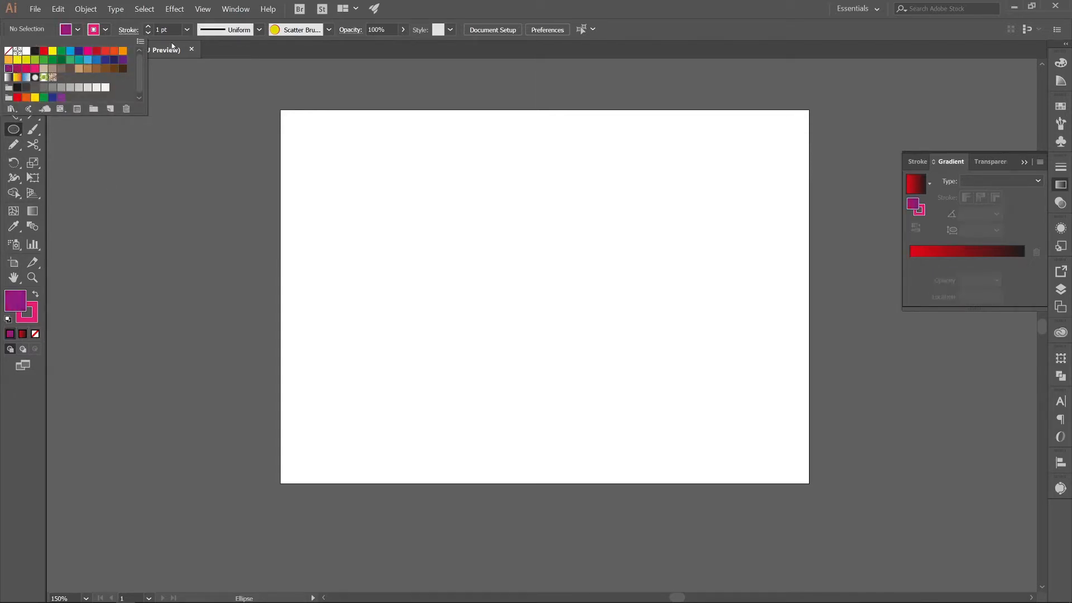
pyautogui.click(105, 30)
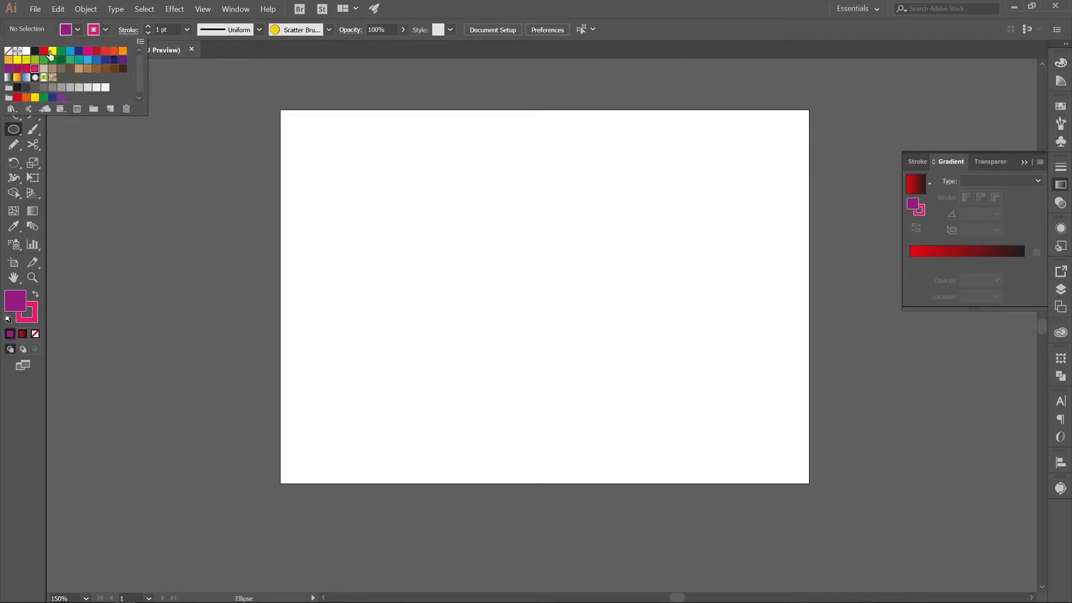
pyautogui.click(8, 51)
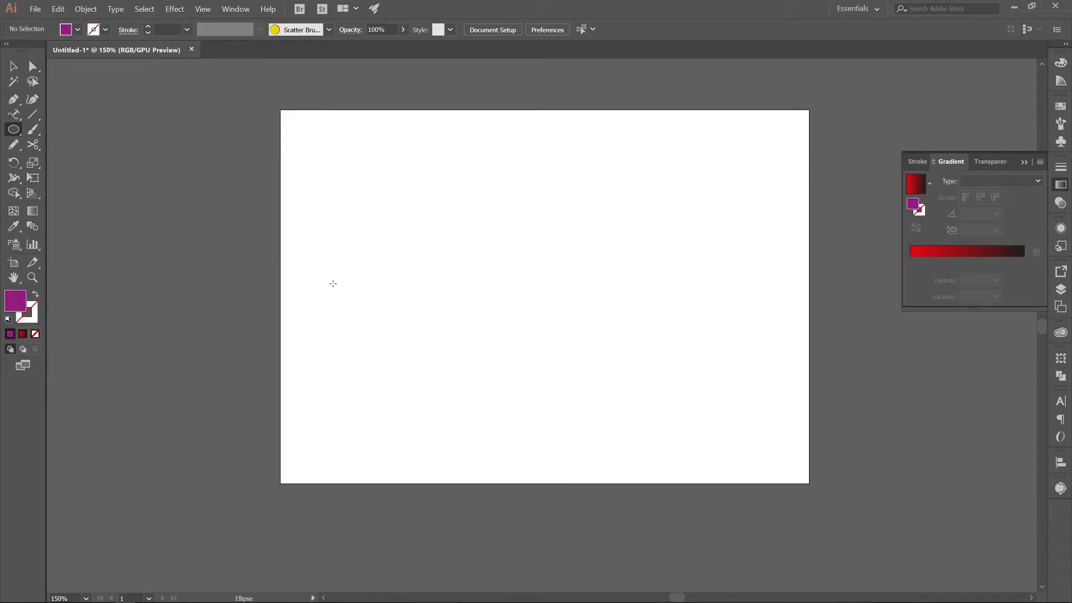
pyautogui.moveTo(312, 178); pyautogui.dragTo(340, 206)
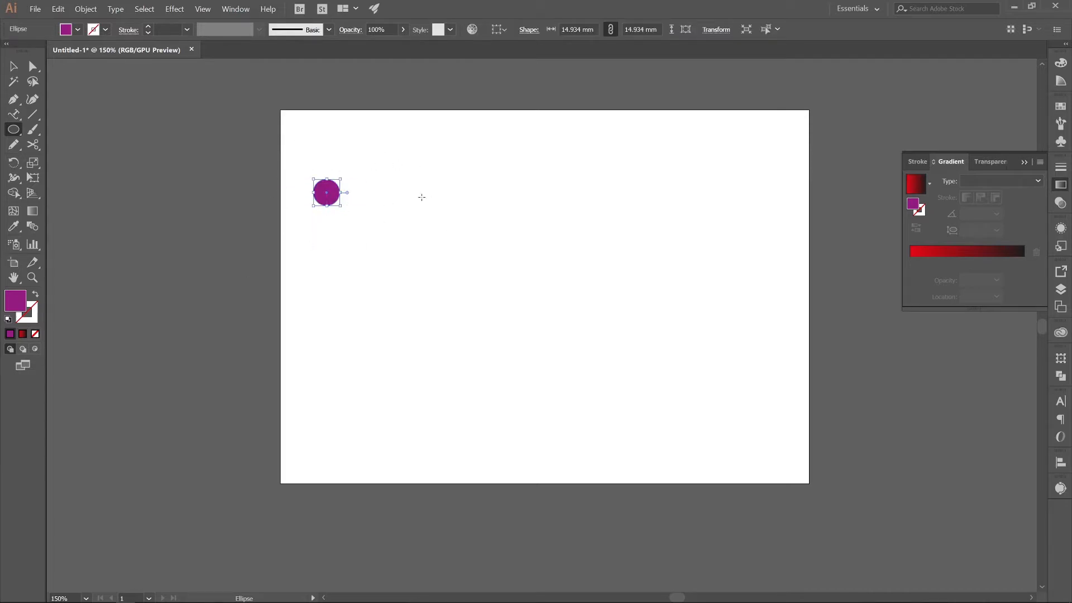
# Step: Draw a square about 19 mm wide near the artboard's lower-right corner and fill it with light green
pyautogui.click(14, 129)
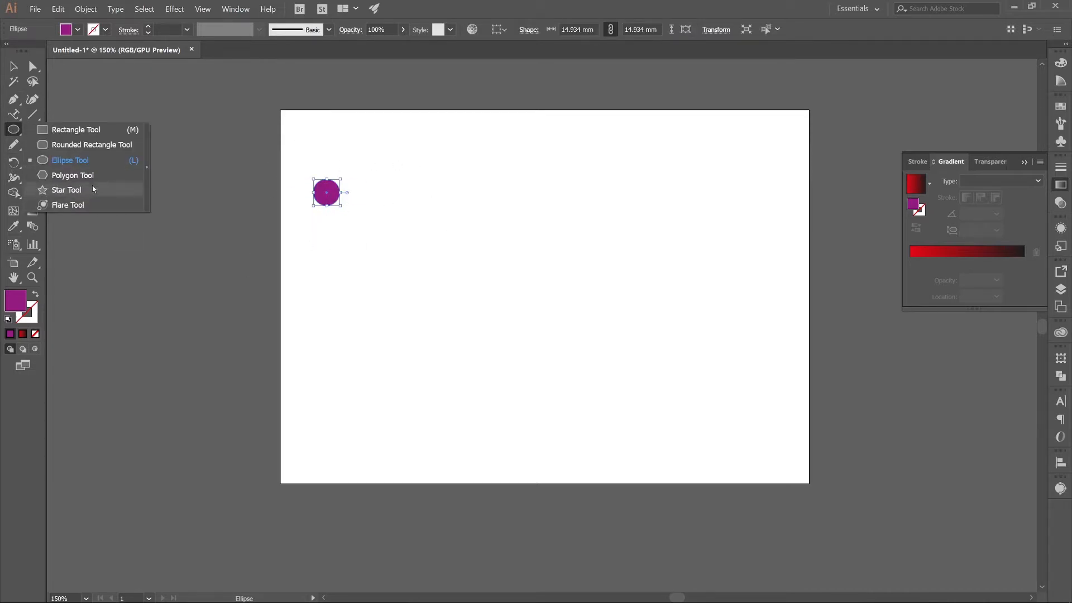
pyautogui.click(75, 130)
pyautogui.moveTo(727, 423); pyautogui.dragTo(761, 457)
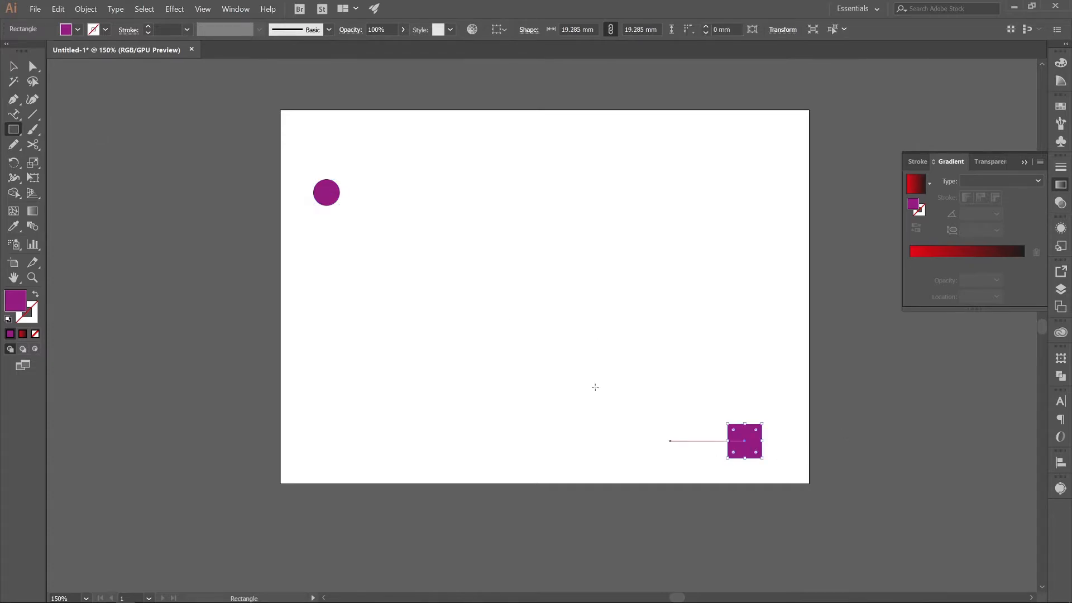
pyautogui.click(78, 29)
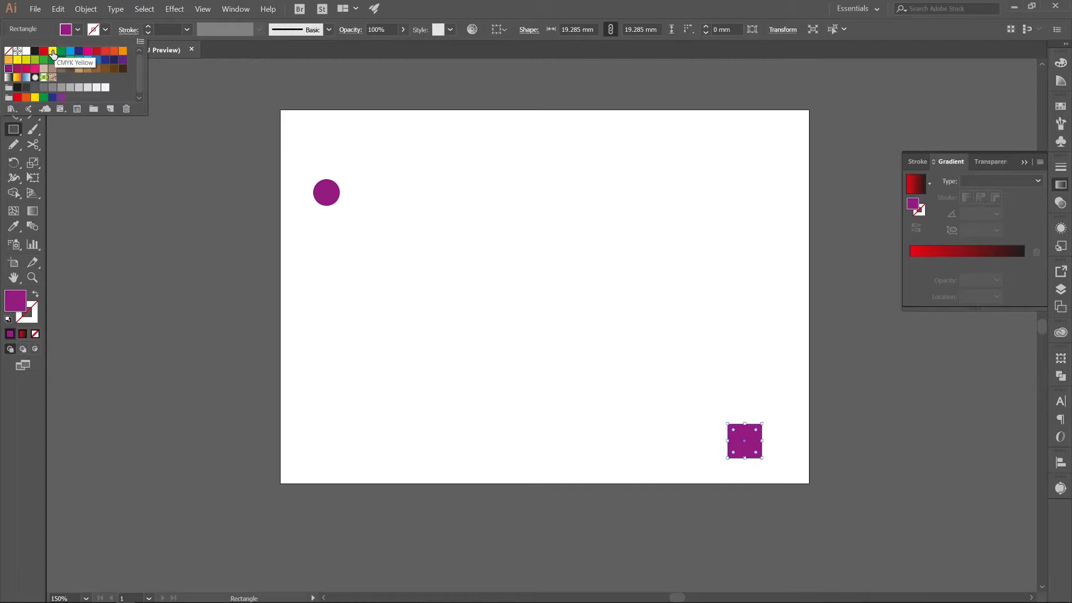
pyautogui.click(35, 59)
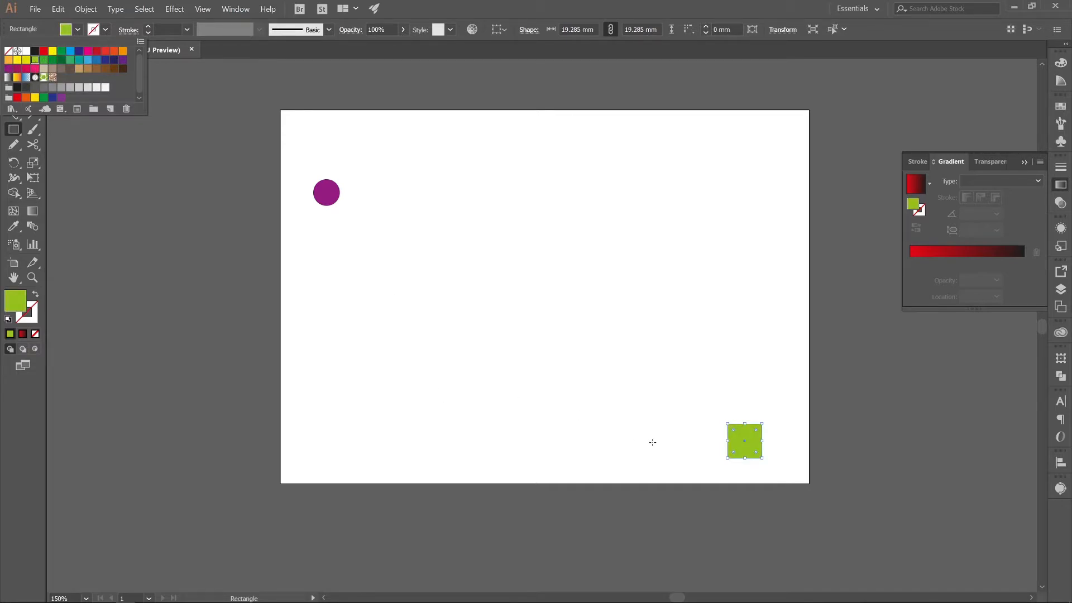
# Step: Blend the purple circle and the green square together with the Blend tool
pyautogui.press('v')
pyautogui.click(668, 422)
pyautogui.moveTo(775, 473); pyautogui.dragTo(230, 168)
pyautogui.click(35, 225)
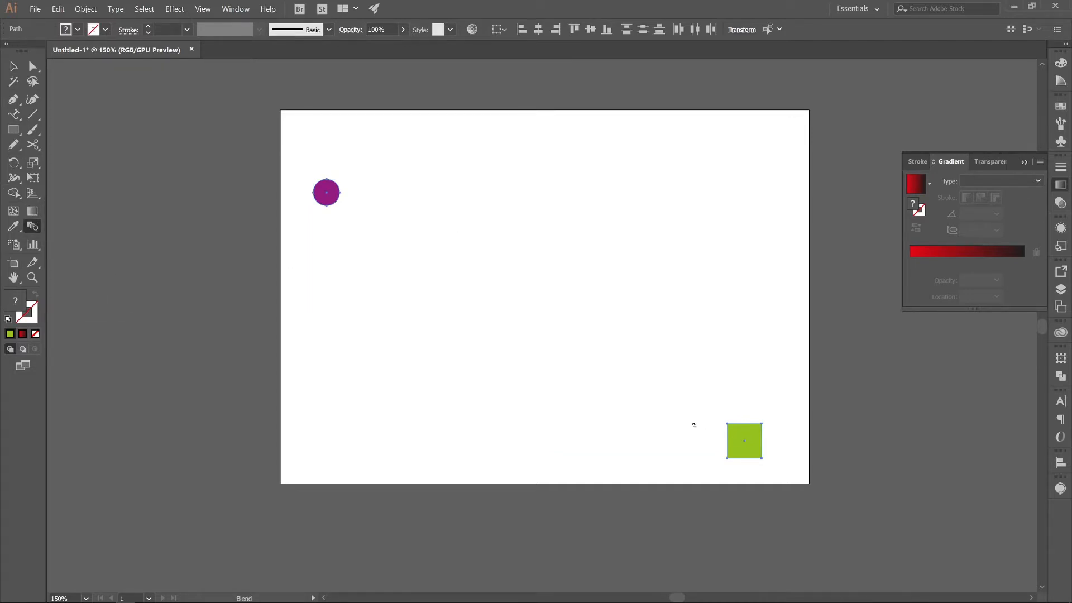
pyautogui.click(327, 193)
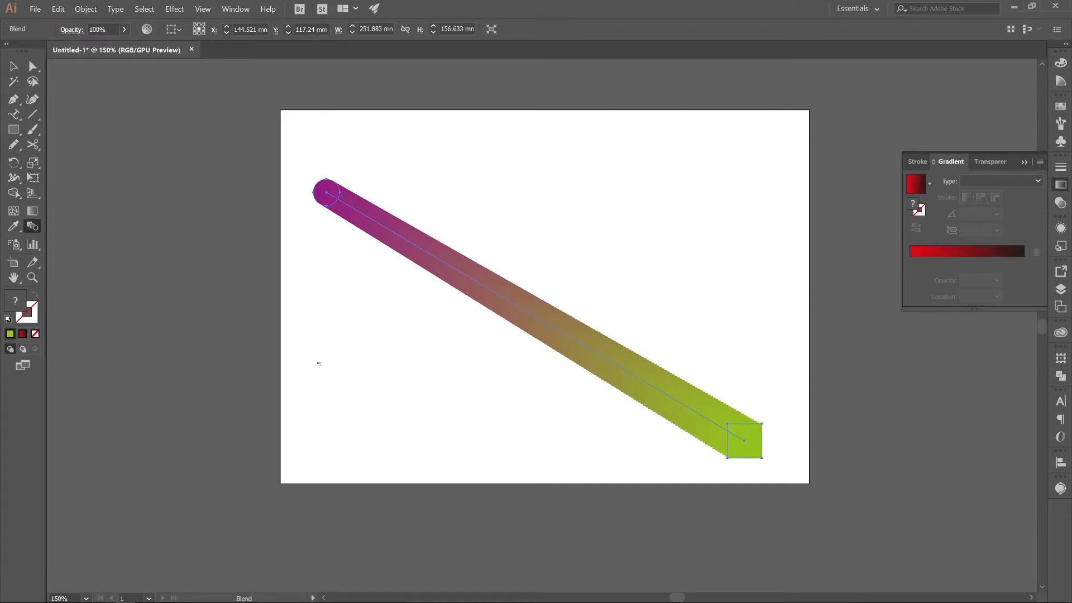
# Step: Set the blend's spacing to 5 specified steps, previewing the result and keeping the page-aligned orientation
pyautogui.click(85, 9)
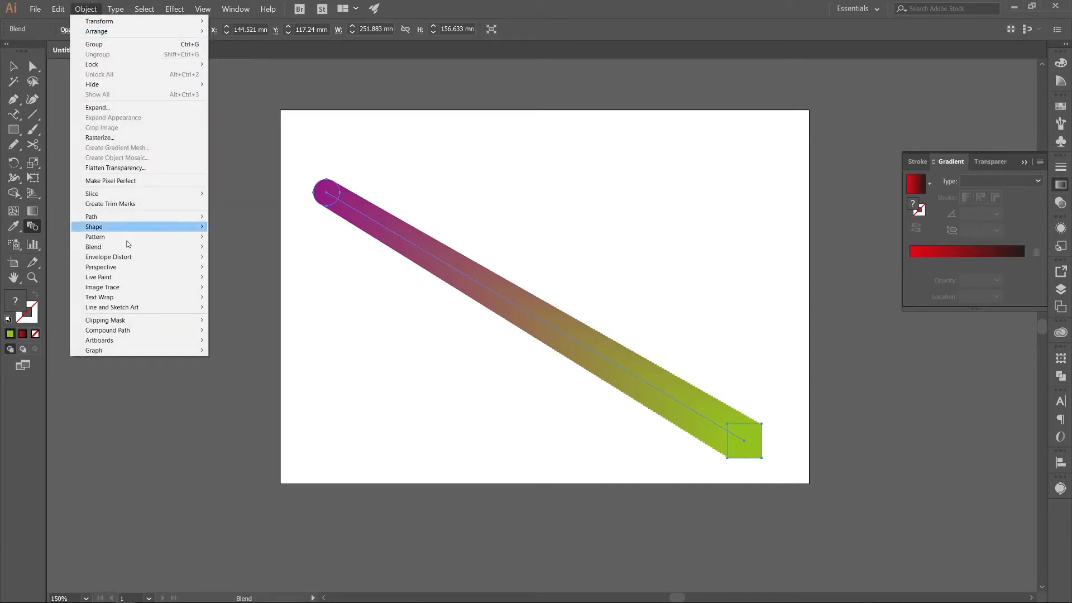
pyautogui.moveTo(141, 246)
pyautogui.click(238, 270)
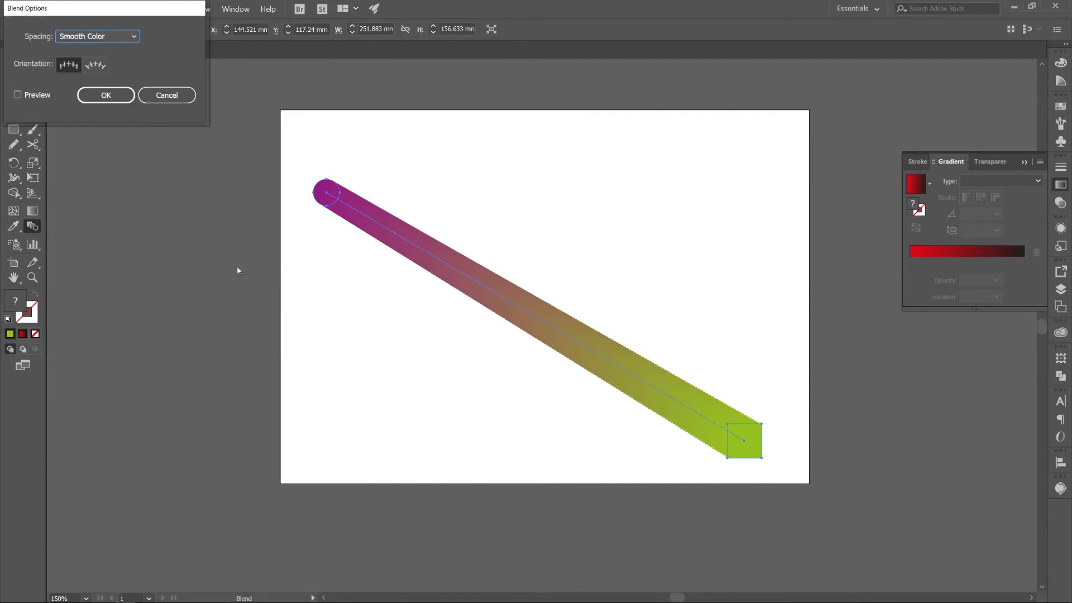
pyautogui.click(109, 37)
pyautogui.click(103, 63)
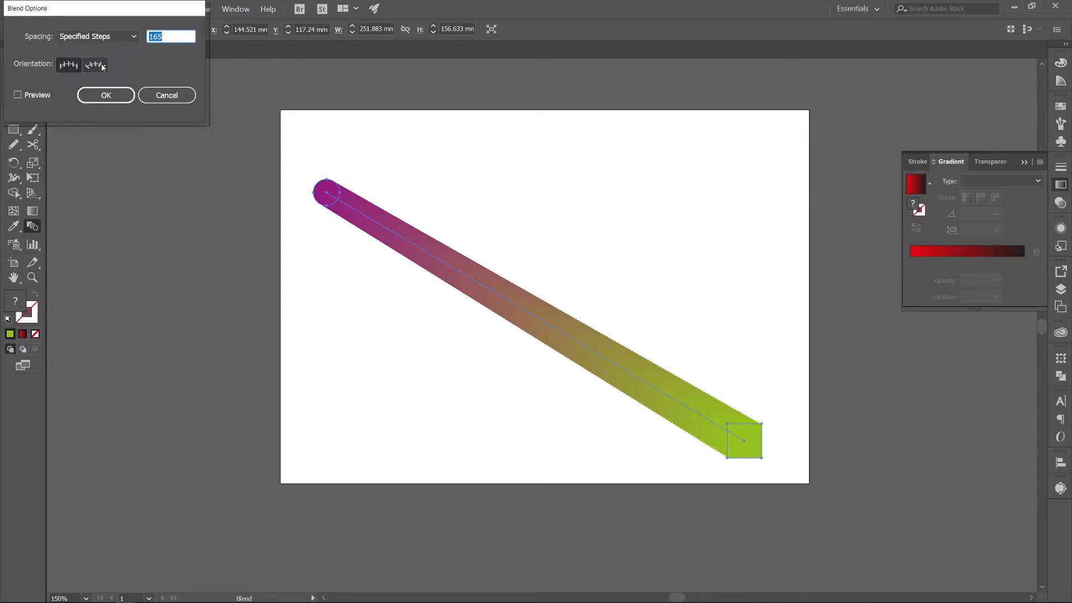
pyautogui.click(32, 96)
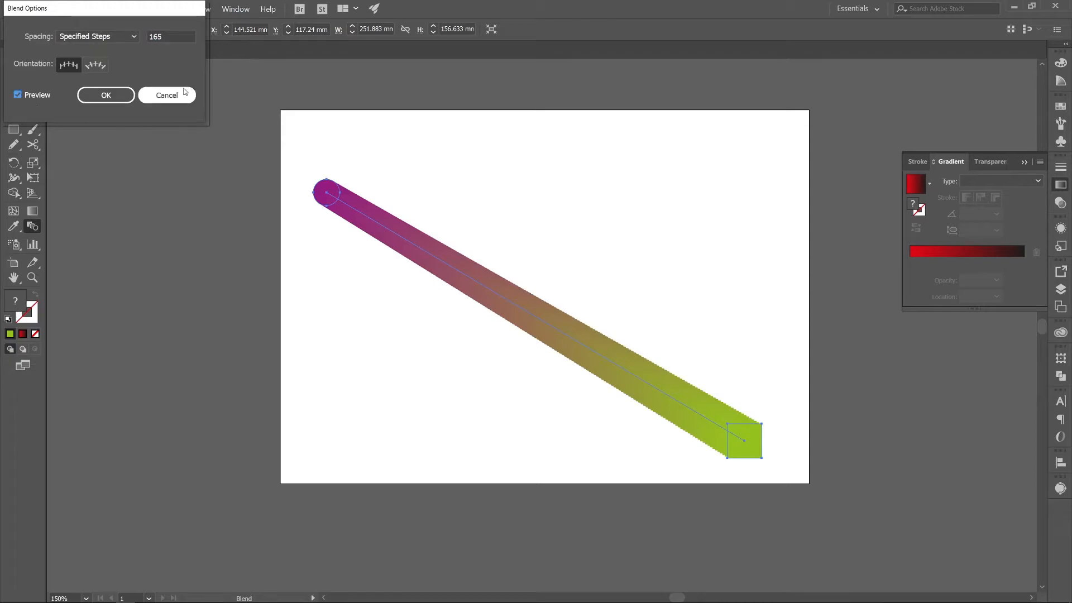
pyautogui.doubleClick(170, 38)
pyautogui.write('5')
pyautogui.click(75, 70)
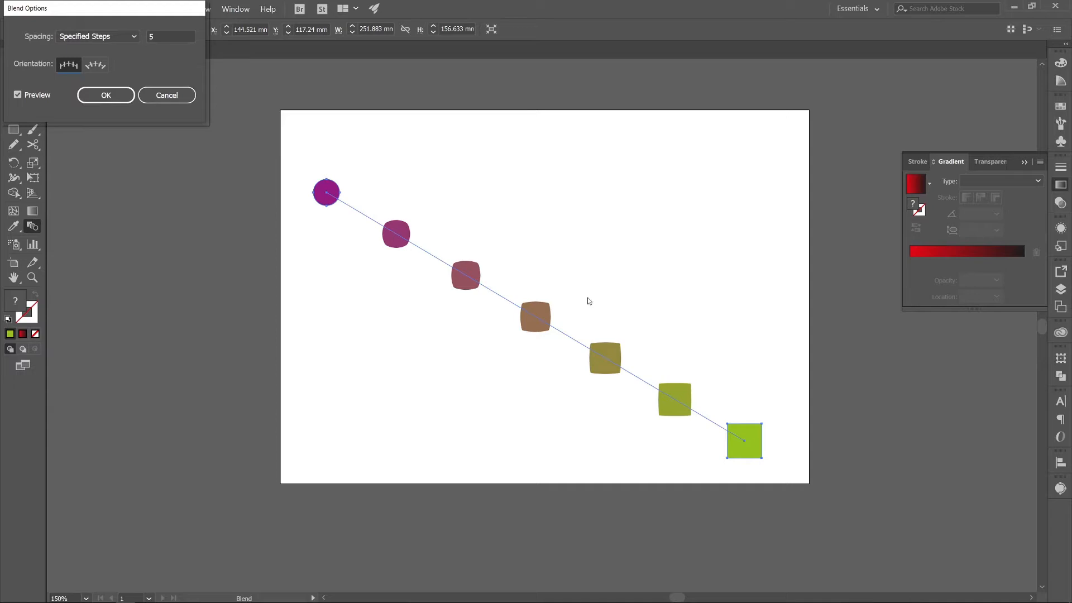
pyautogui.click(105, 96)
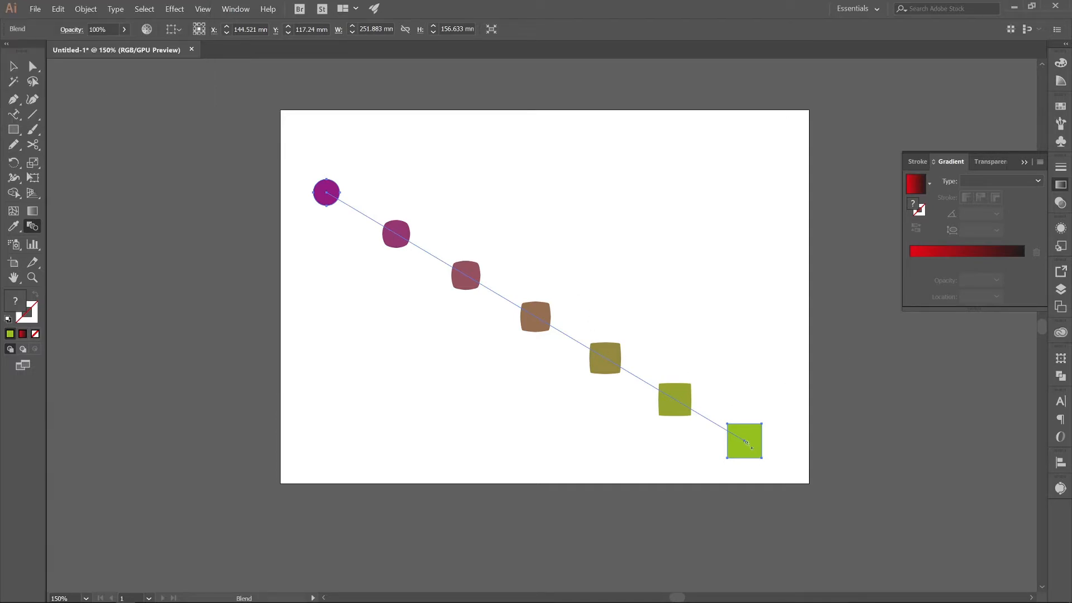
# Step: Enlarge the green square inside the blend to about 34 × 32 mm, extending it up and to the left
pyautogui.press('v')
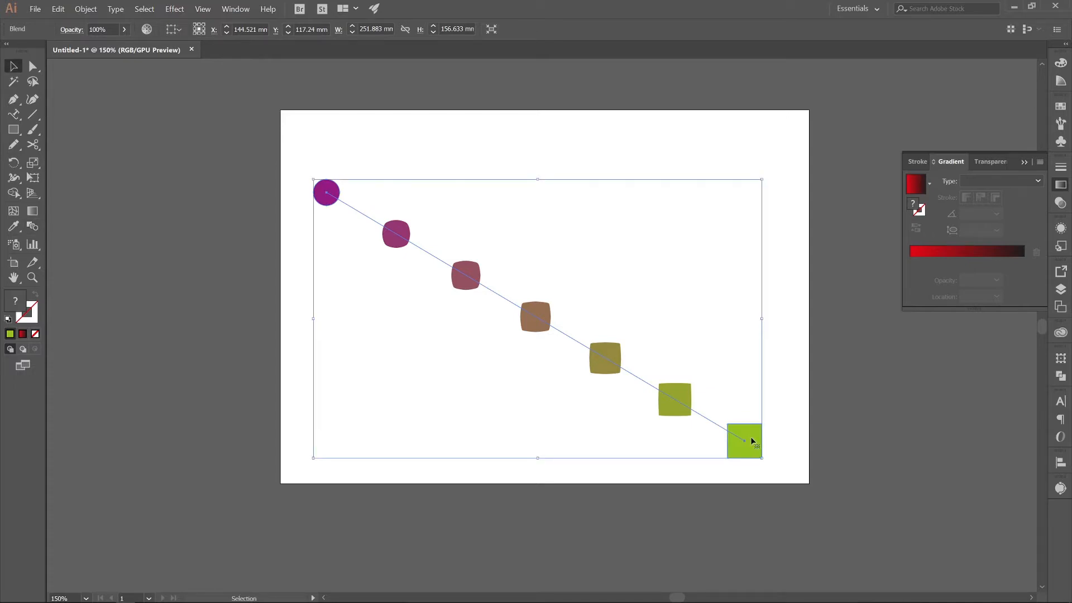
pyautogui.doubleClick(748, 437)
pyautogui.click(745, 437)
pyautogui.moveTo(728, 424); pyautogui.dragTo(701, 401)
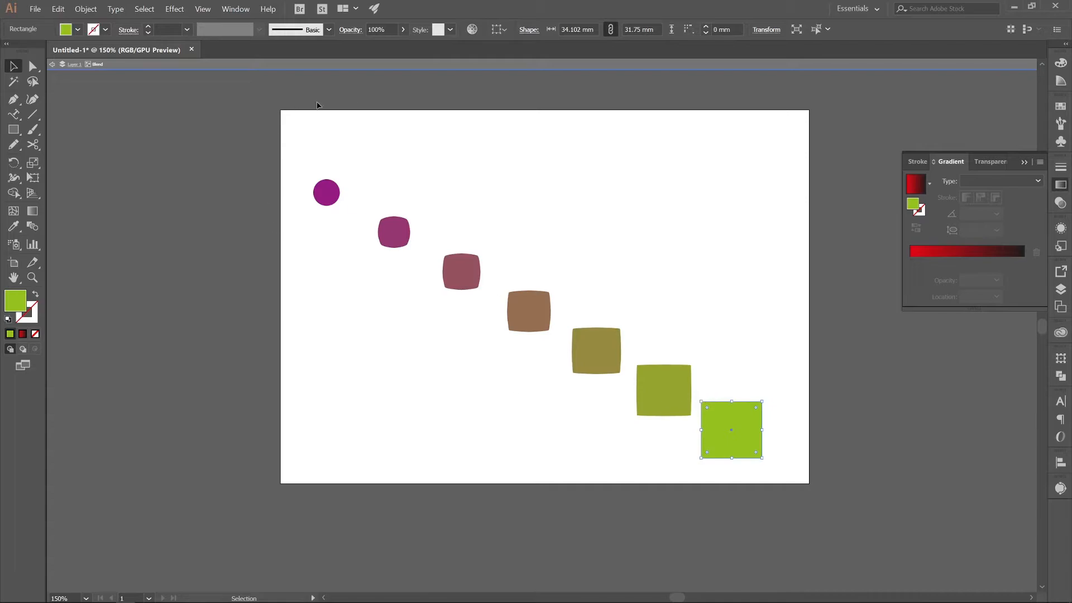
pyautogui.click(395, 272)
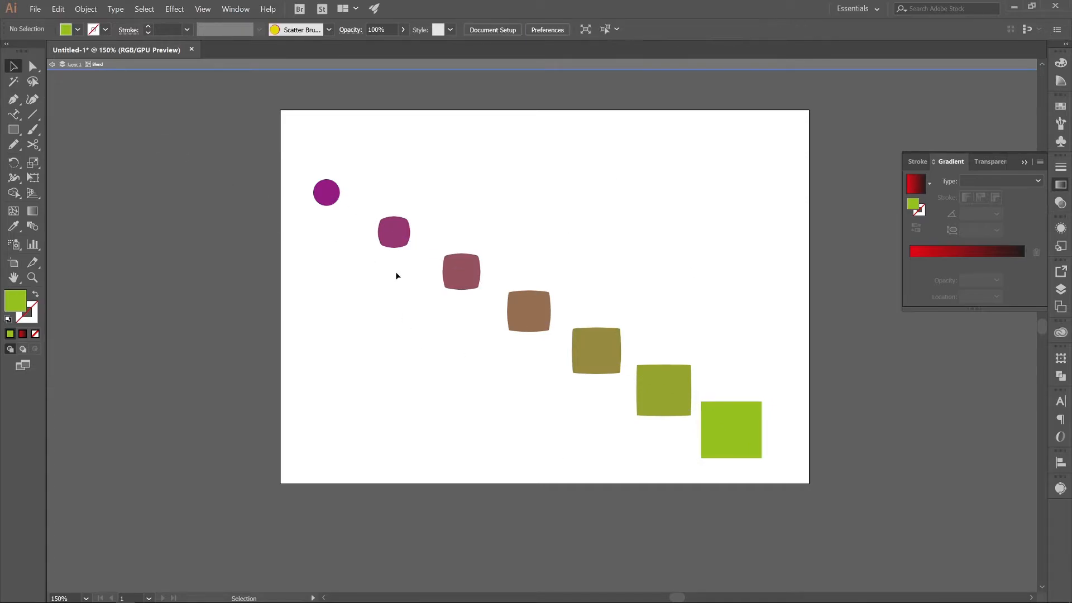
# Step: Move the blend spine's anchor at the purple circle down to about X 33.5 mm, Y 179.7 mm, level with the green square
pyautogui.click(331, 190)
pyautogui.press('a')
pyautogui.click(326, 193)
pyautogui.moveTo(327, 193); pyautogui.dragTo(340, 432)
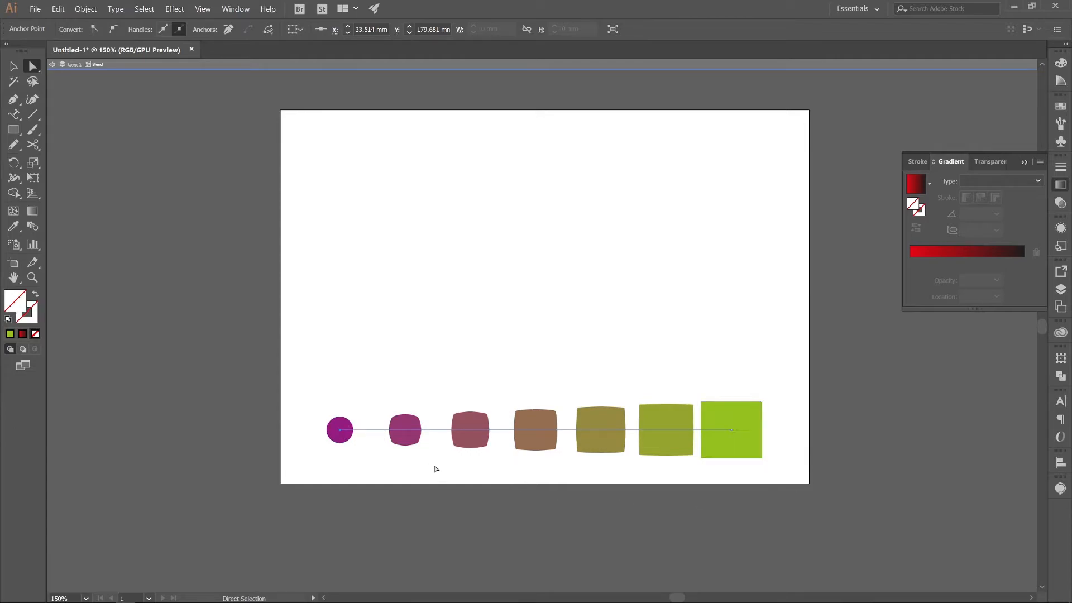
pyautogui.click(457, 464)
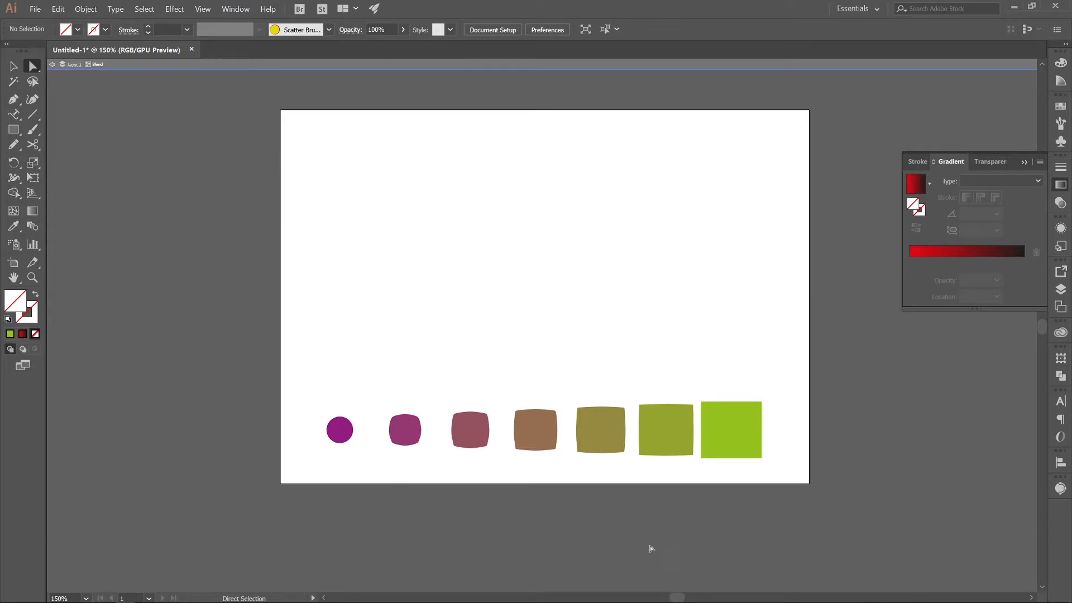
# Step: Deselect the purple circle and leave the isolation mode of the circle-to-square blend
pyautogui.click(335, 433)
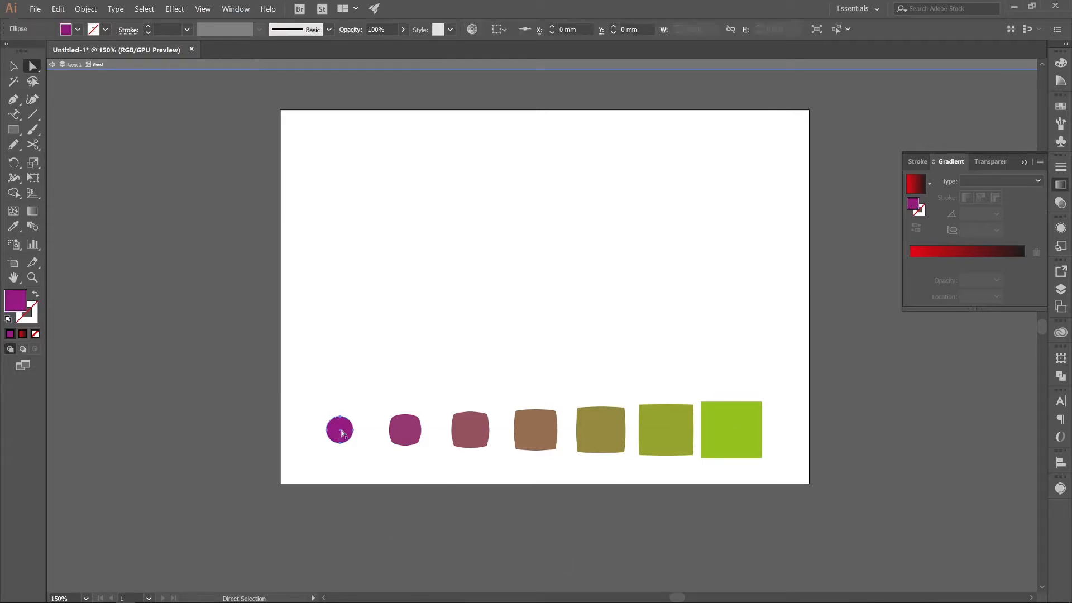
pyautogui.click(531, 416)
pyautogui.click(755, 324)
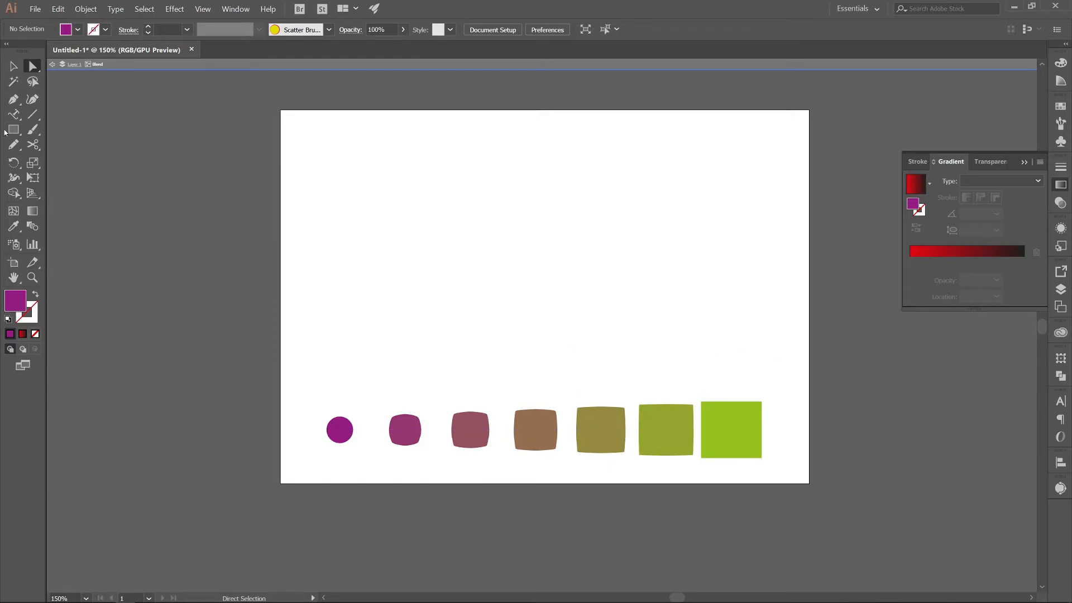
pyautogui.click(14, 66)
pyautogui.doubleClick(205, 191)
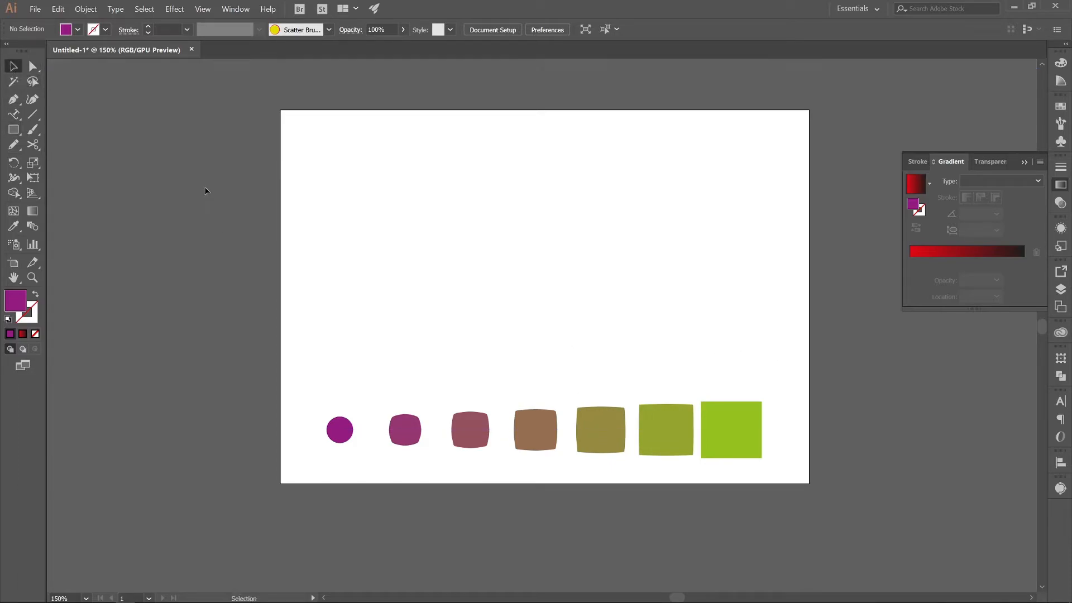
# Step: Draw three purple squares about 17.6 mm wide: two level near the artboard's upper edge and one beneath the right-hand square
pyautogui.click(13, 129)
pyautogui.moveTo(282, 175); pyautogui.dragTo(686, 343)
pyautogui.press('v')
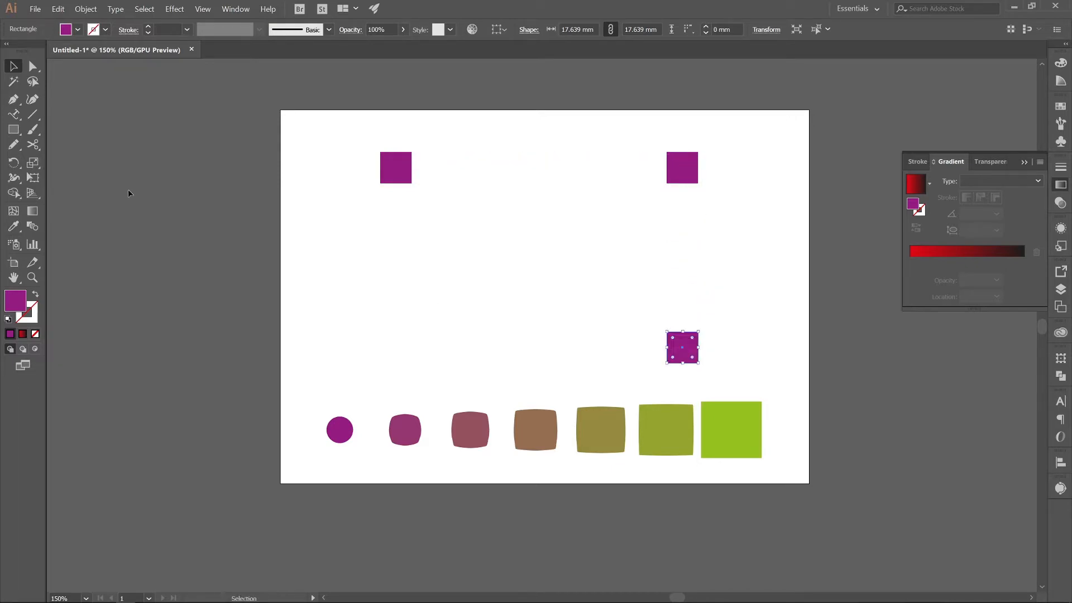
# Step: Fill the lower purple square with white and the upper-right square with orange
pyautogui.click(78, 29)
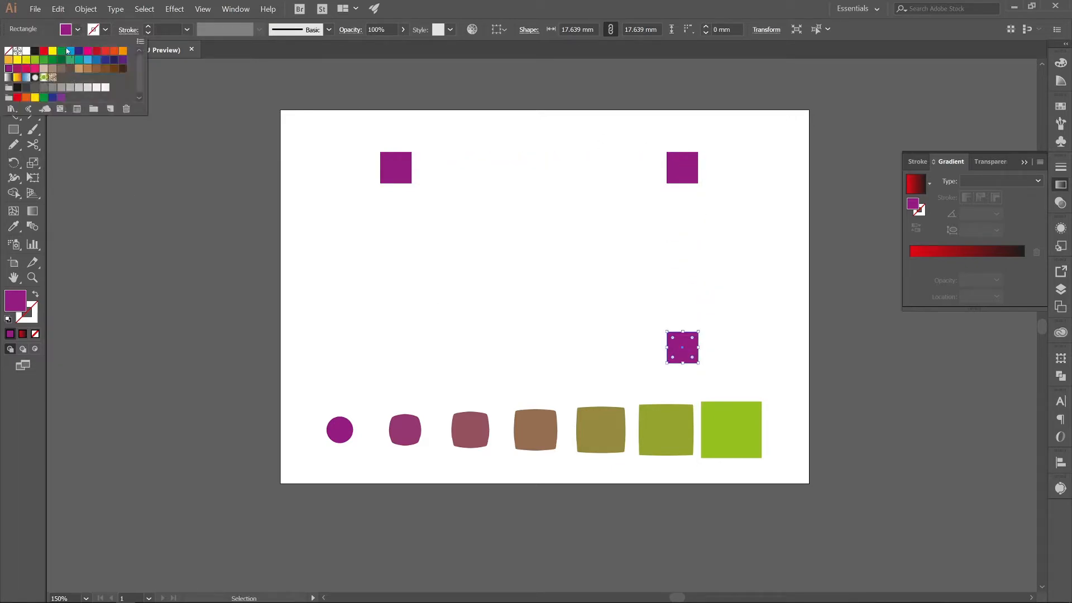
pyautogui.click(25, 51)
pyautogui.click(686, 167)
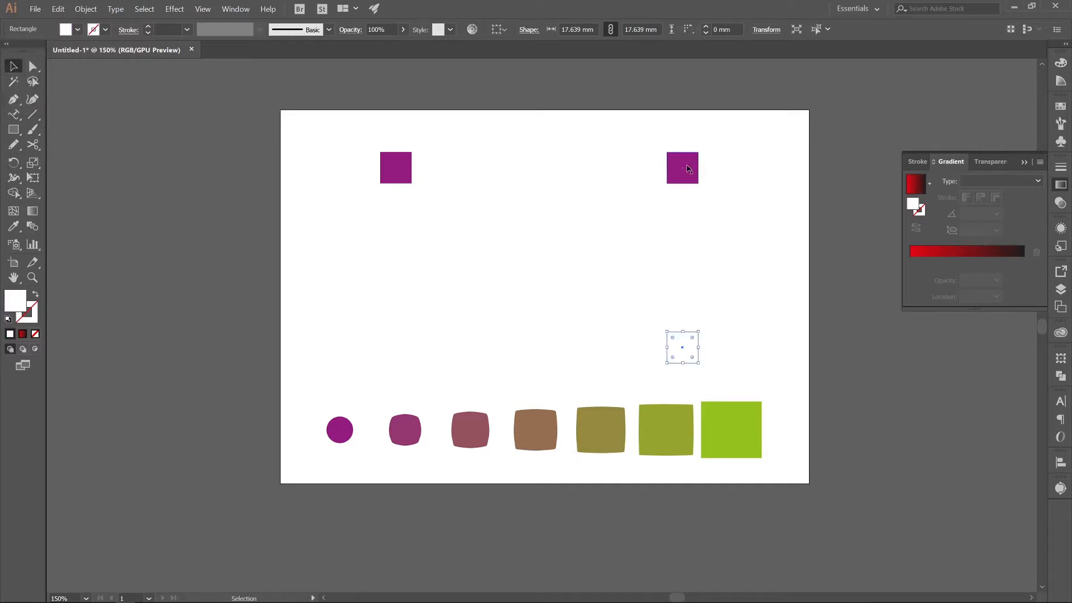
pyautogui.click(78, 29)
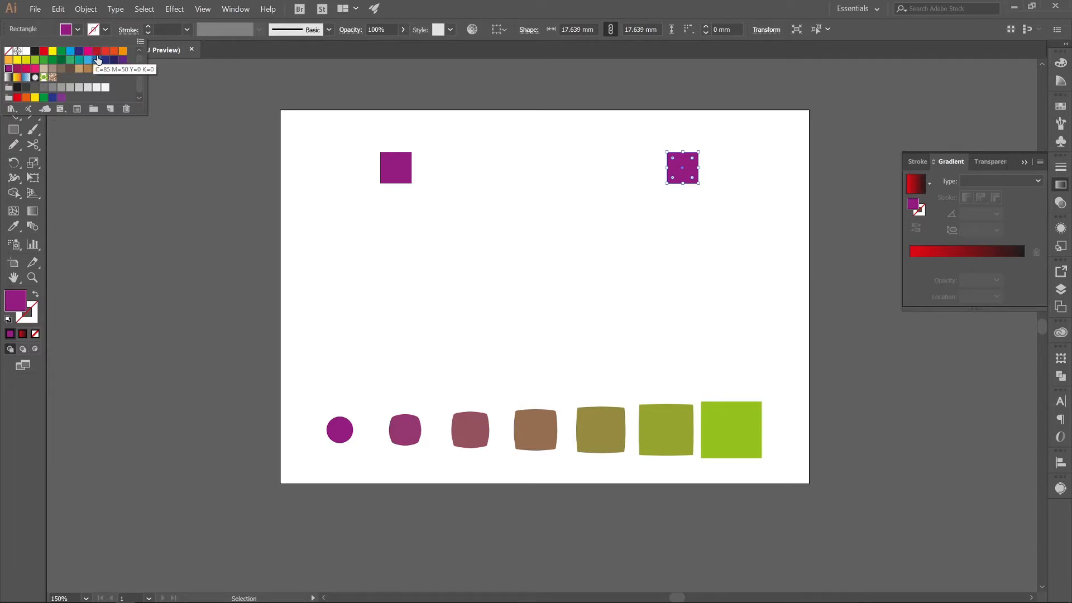
pyautogui.click(123, 51)
pyautogui.press('Escape')
pyautogui.click(313, 253)
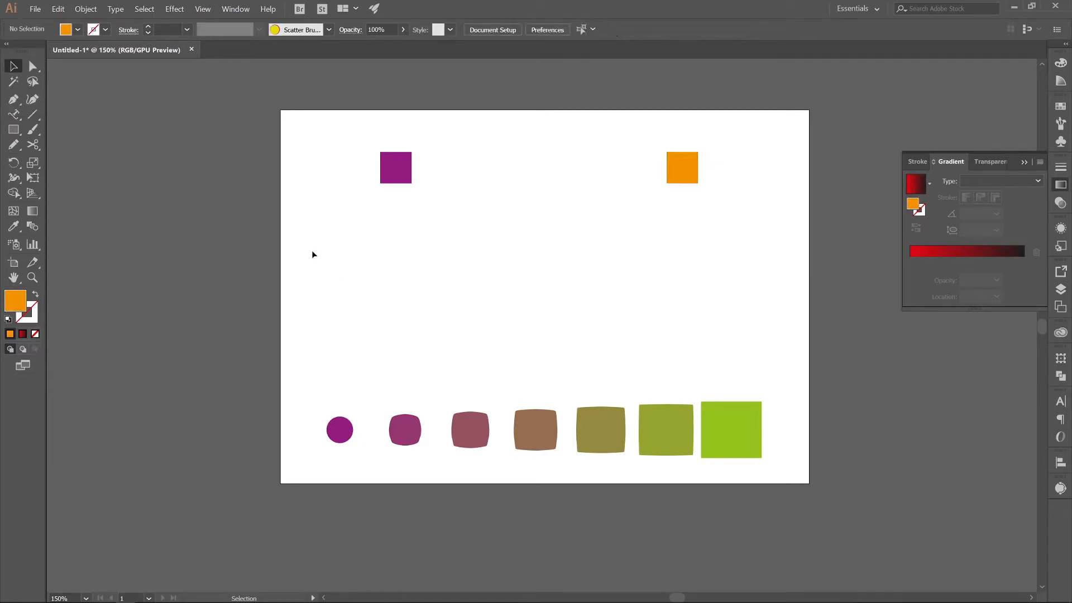
# Step: Blend the purple, orange and white squares in sequence and close the blend back at the purple square
pyautogui.click(32, 226)
pyautogui.click(395, 168)
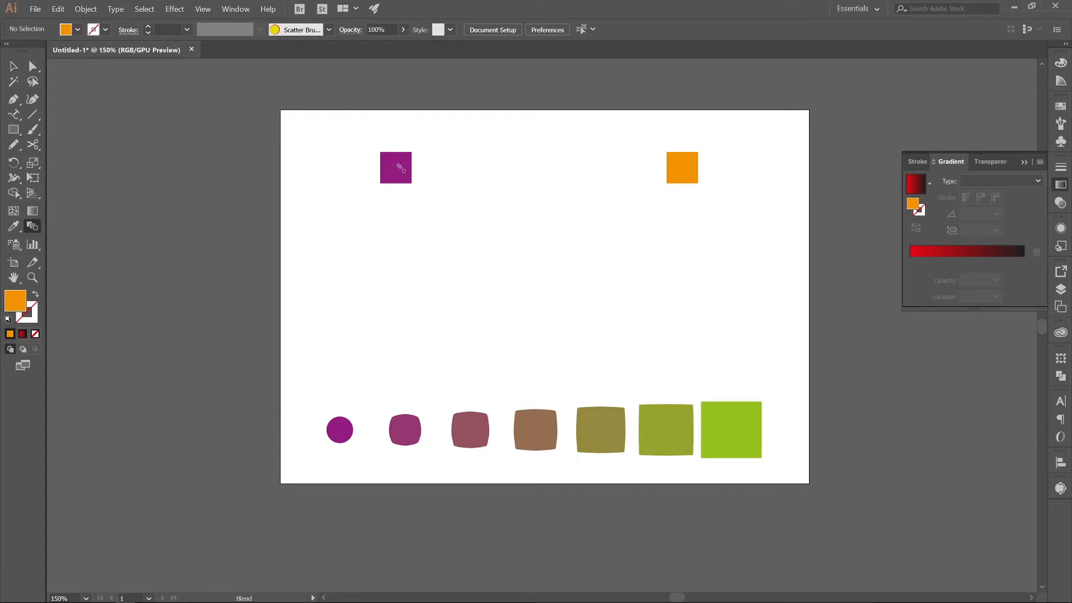
pyautogui.click(678, 167)
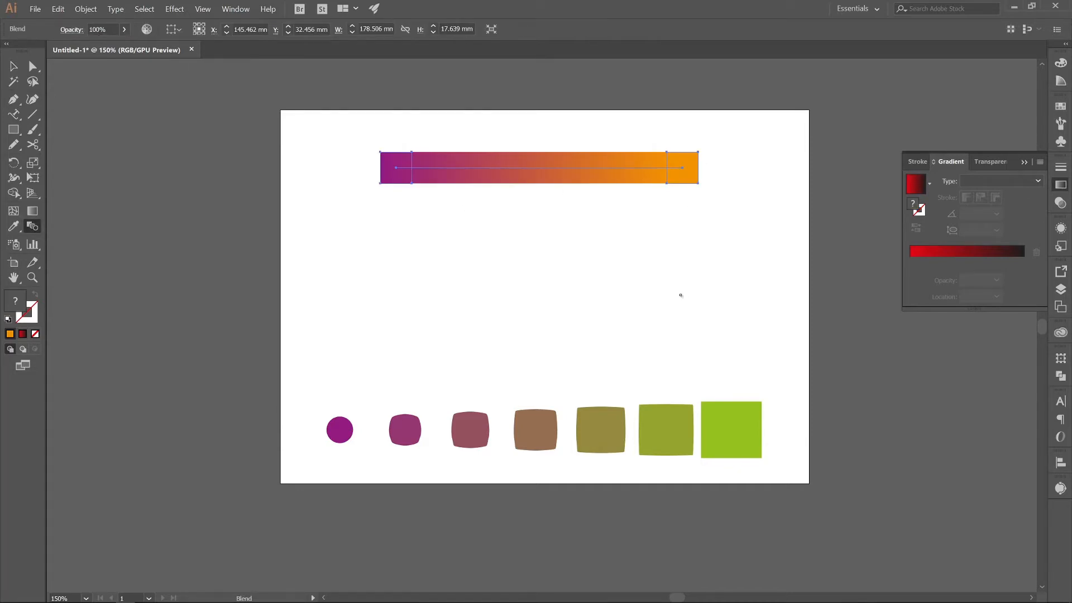
pyautogui.click(697, 333)
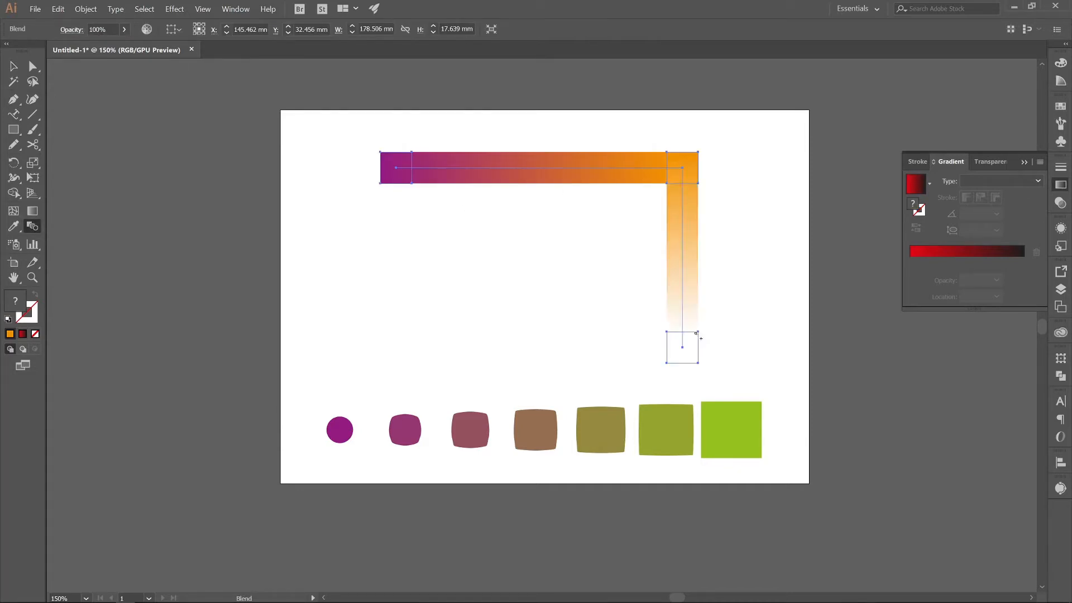
pyautogui.click(400, 172)
pyautogui.press('v')
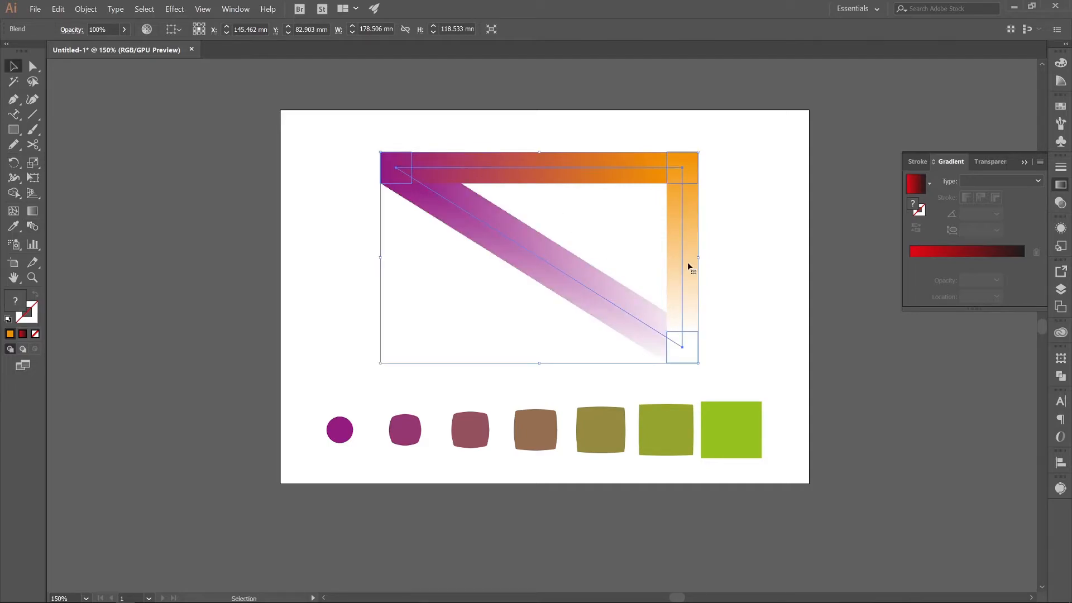
pyautogui.click(322, 158)
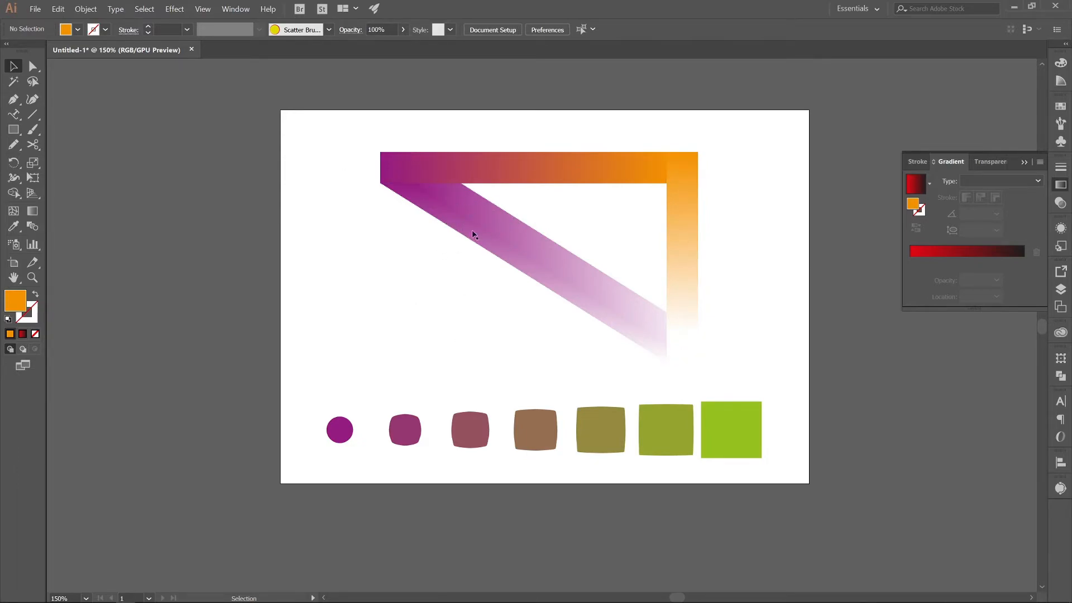
# Step: Examine the edges and colour transitions of the diagonal purple-to-white side of the blend up close
pyautogui.hotkey('ctrl', '+')
pyautogui.hotkey('ctrl', '+')
pyautogui.hotkey('ctrl', '+')
pyautogui.hotkey('ctrl', '+')
pyautogui.moveTo(681, 115); pyautogui.dragTo(456, 385)
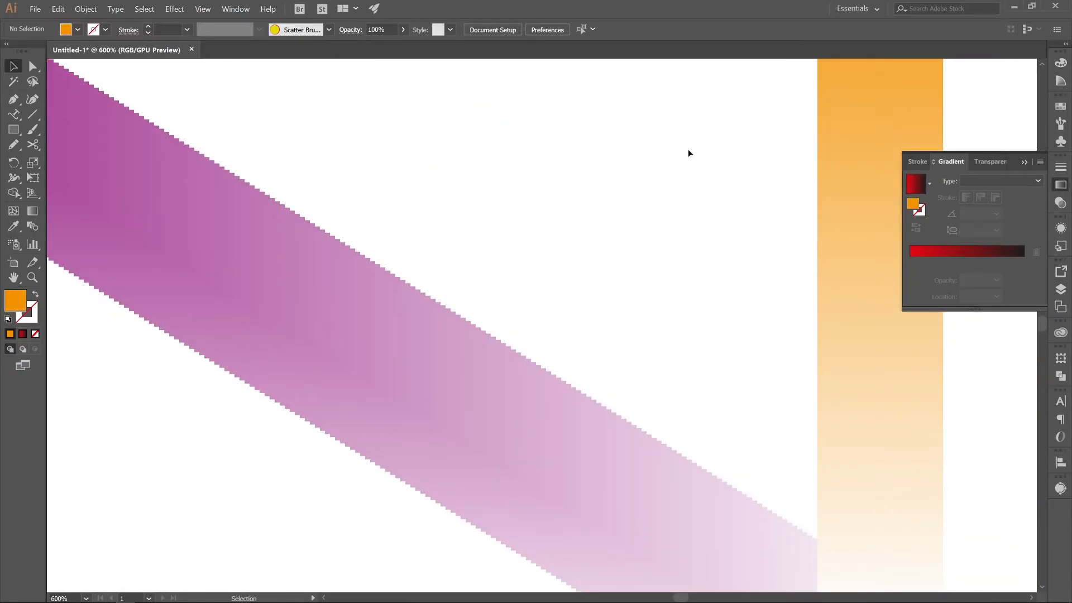
pyautogui.hotkey('ctrl', '-')
pyautogui.hotkey('ctrl', '-')
pyautogui.hotkey('ctrl', '-')
pyautogui.hotkey('ctrl', '-')
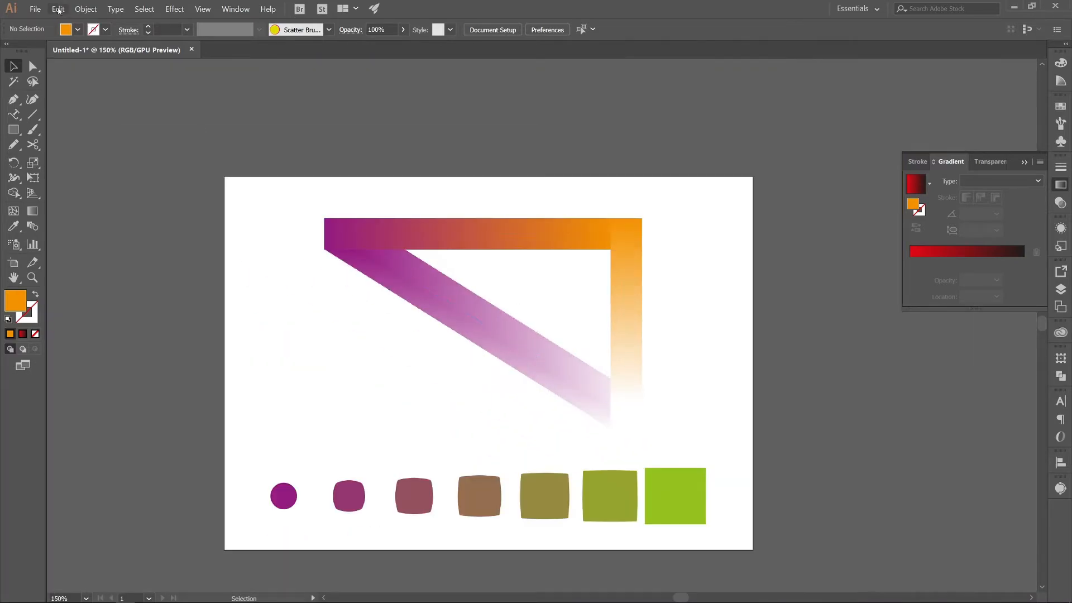
# Step: Set the triangular blend's spacing to 5 specified steps with preview on, keeping the page-aligned orientation
pyautogui.click(453, 244)
pyautogui.click(86, 9)
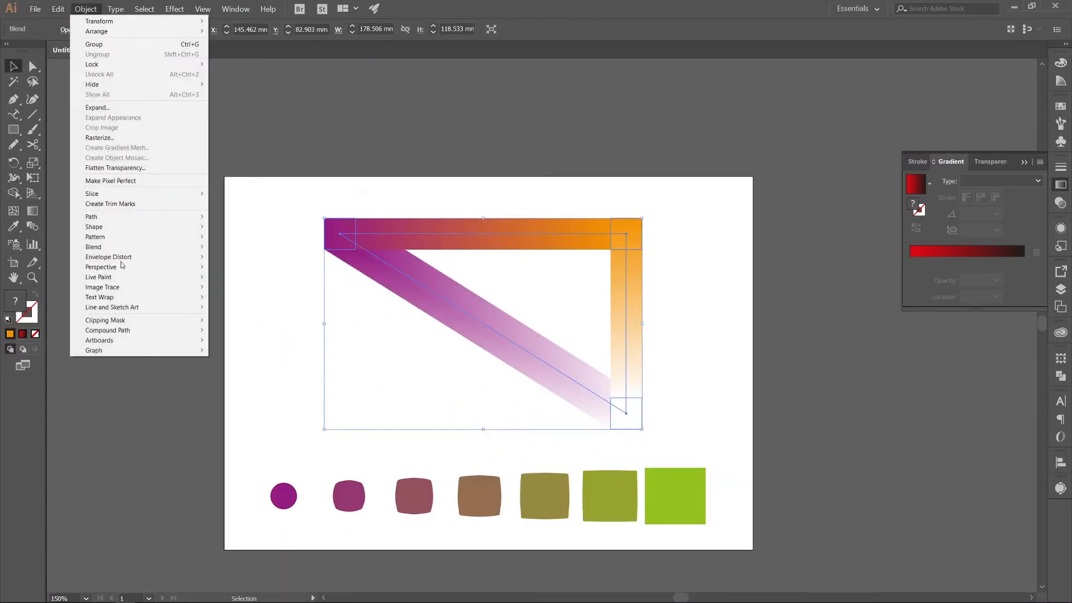
pyautogui.moveTo(123, 252)
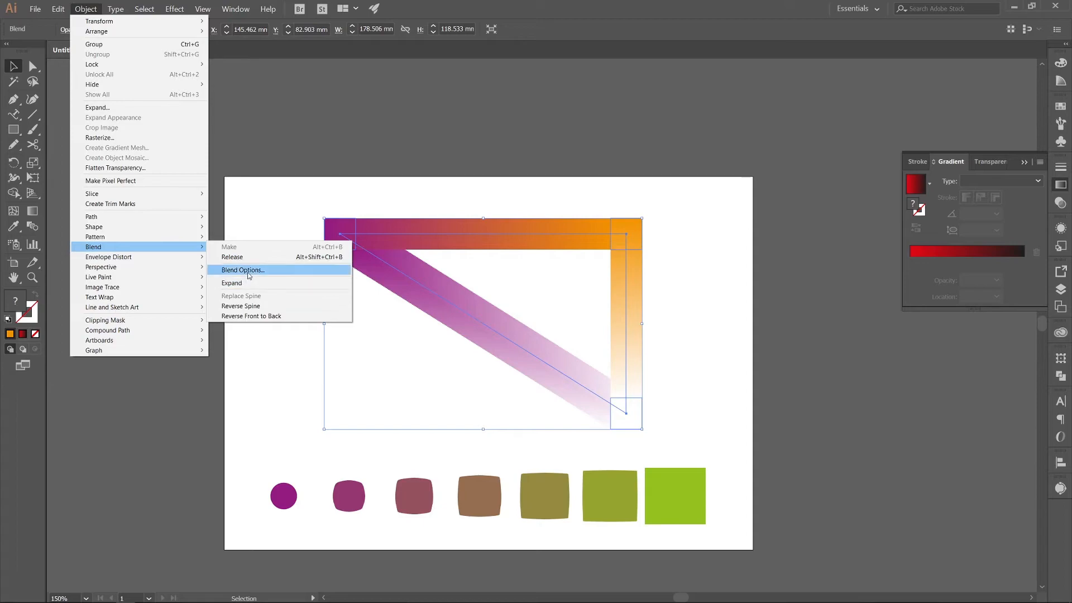
pyautogui.click(250, 271)
pyautogui.click(97, 36)
pyautogui.click(84, 63)
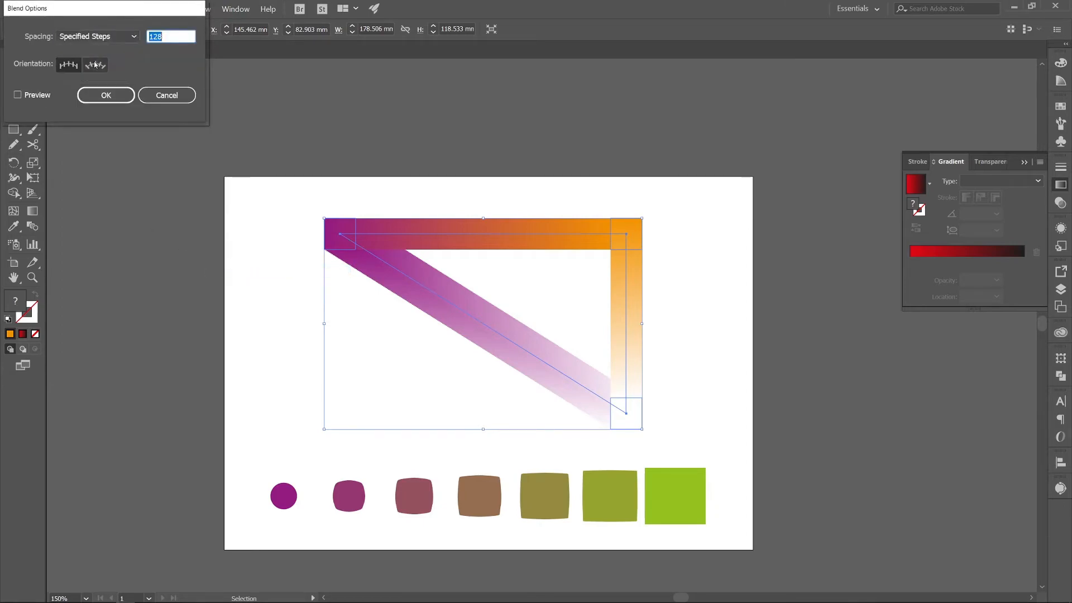
pyautogui.click(17, 95)
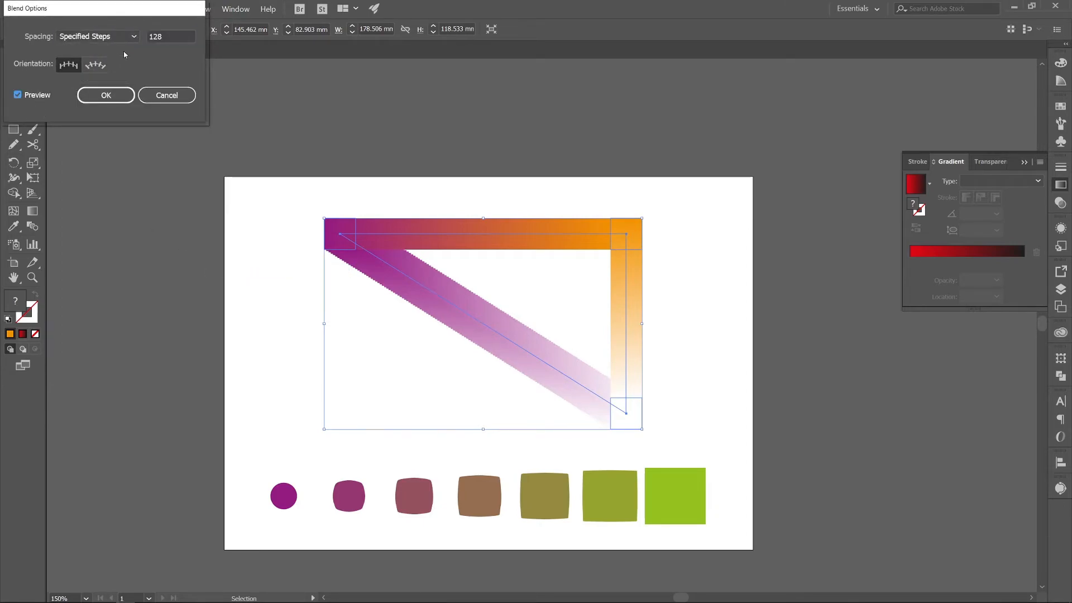
pyautogui.doubleClick(183, 36)
pyautogui.write('5')
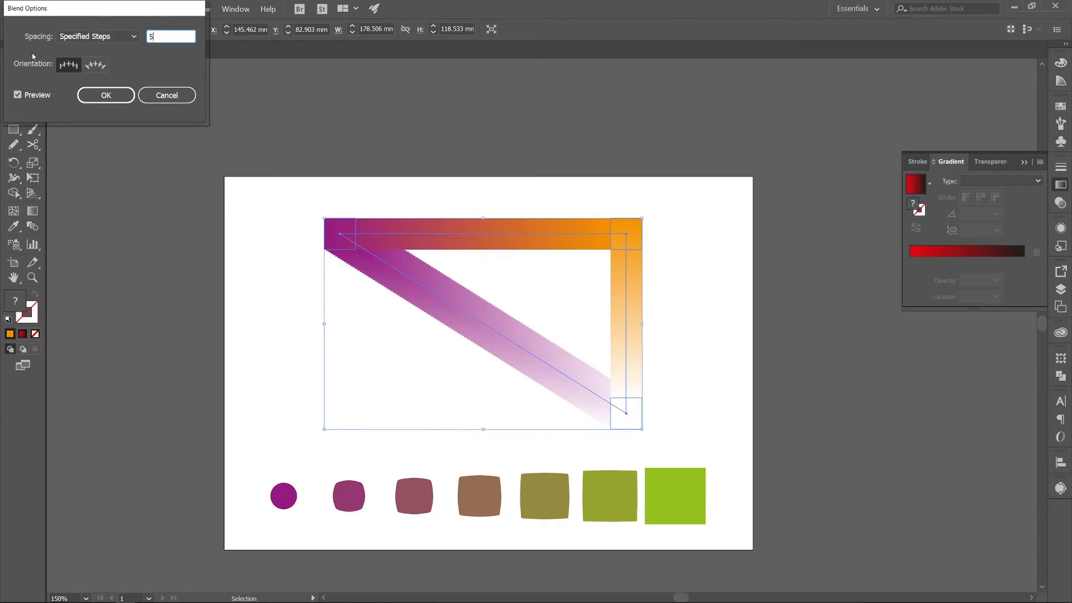
pyautogui.click(64, 67)
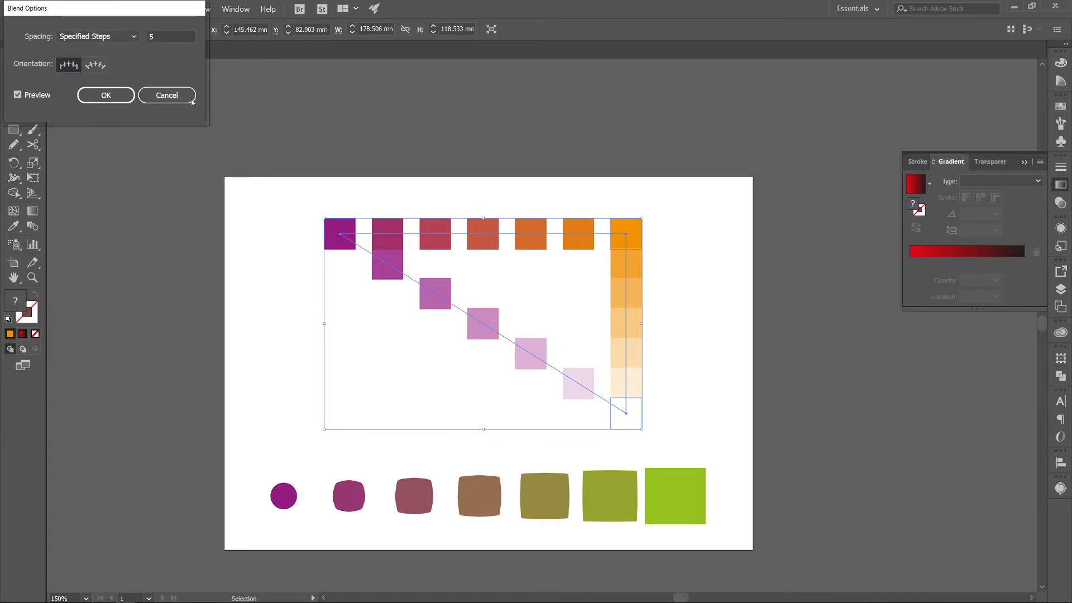
pyautogui.click(105, 95)
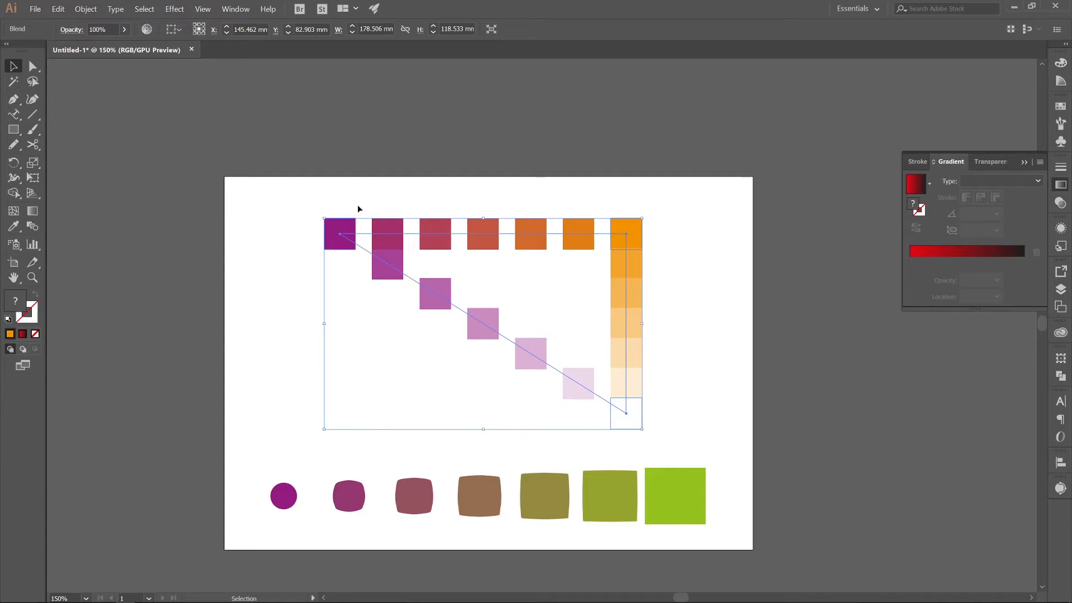
pyautogui.click(668, 252)
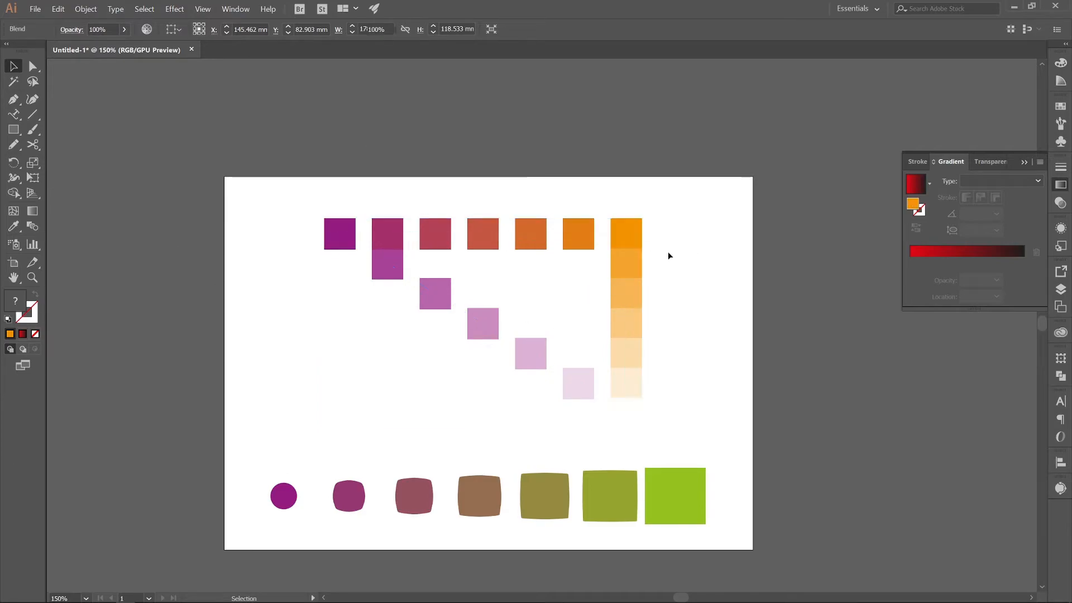
# Step: Reposition the triangular blend's corner anchors, purple and white outward to the left and orange slightly up, spanning about 219 × 150 mm
pyautogui.click(494, 335)
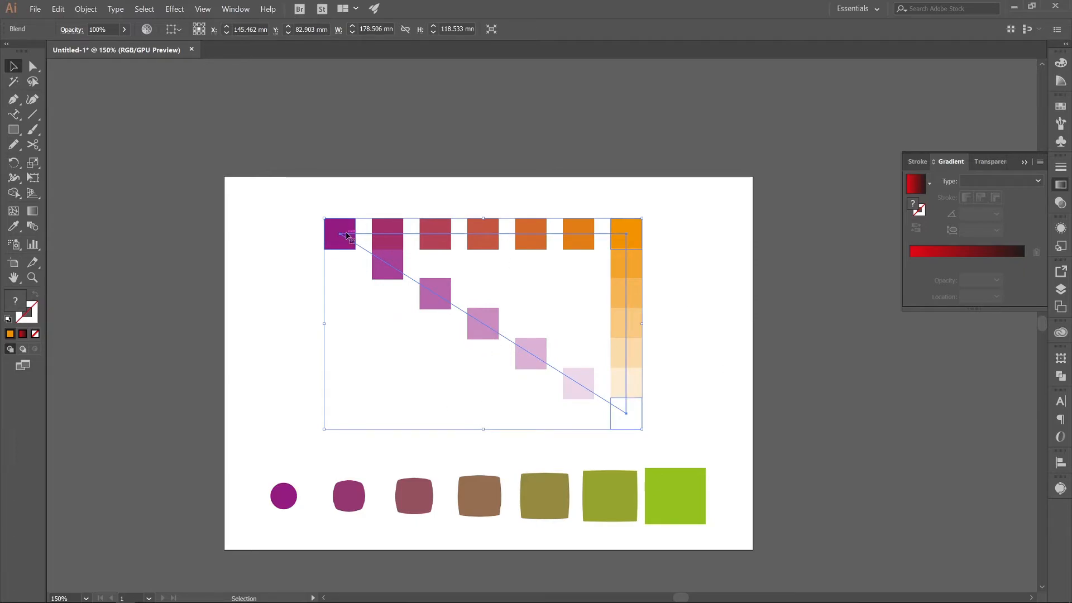
pyautogui.press('a')
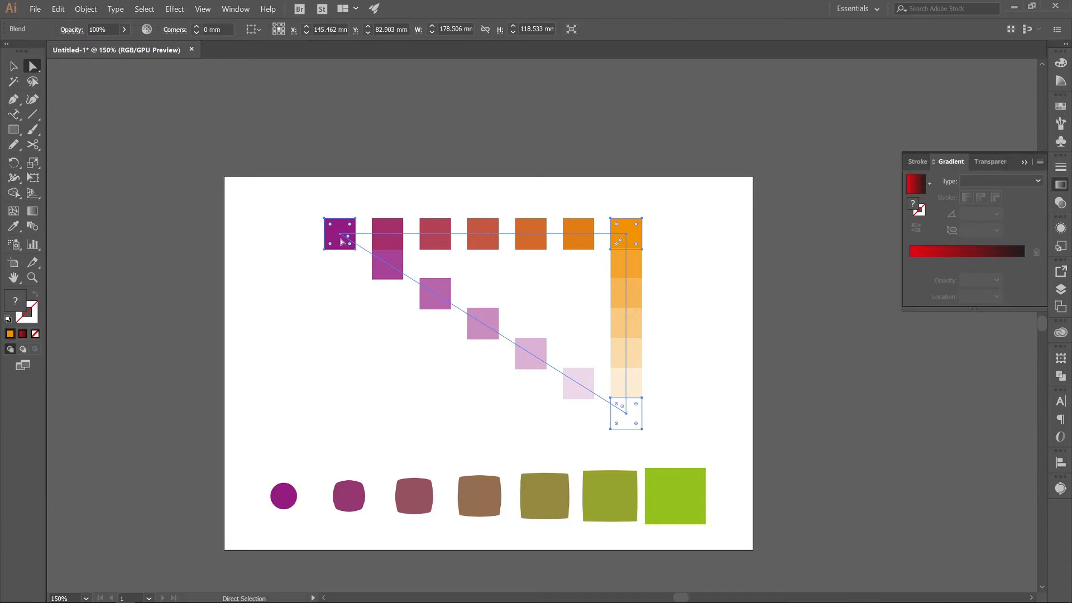
pyautogui.moveTo(337, 242); pyautogui.dragTo(263, 252)
pyautogui.click(340, 262)
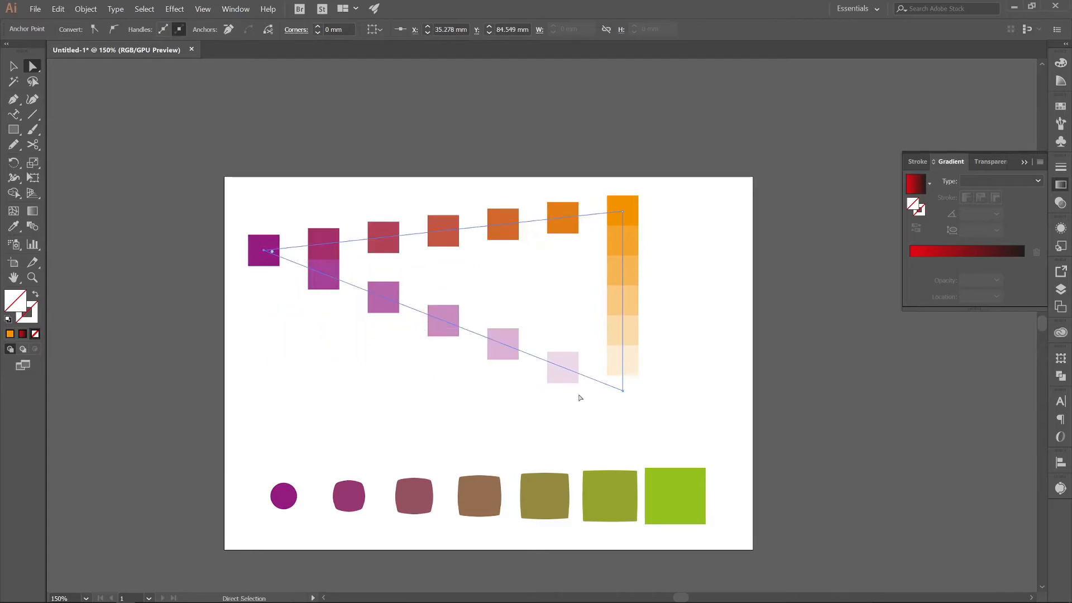
pyautogui.moveTo(623, 391); pyautogui.dragTo(438, 447)
pyautogui.click(687, 327)
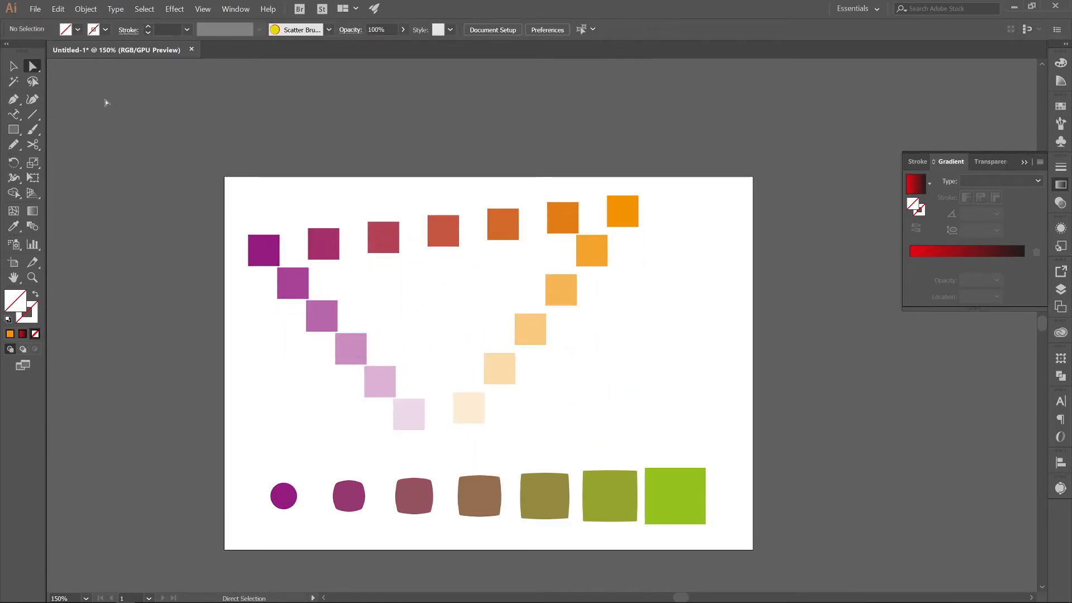
# Step: Expand the triangular blend into a group of individual squares and check the group's selection
pyautogui.click(14, 66)
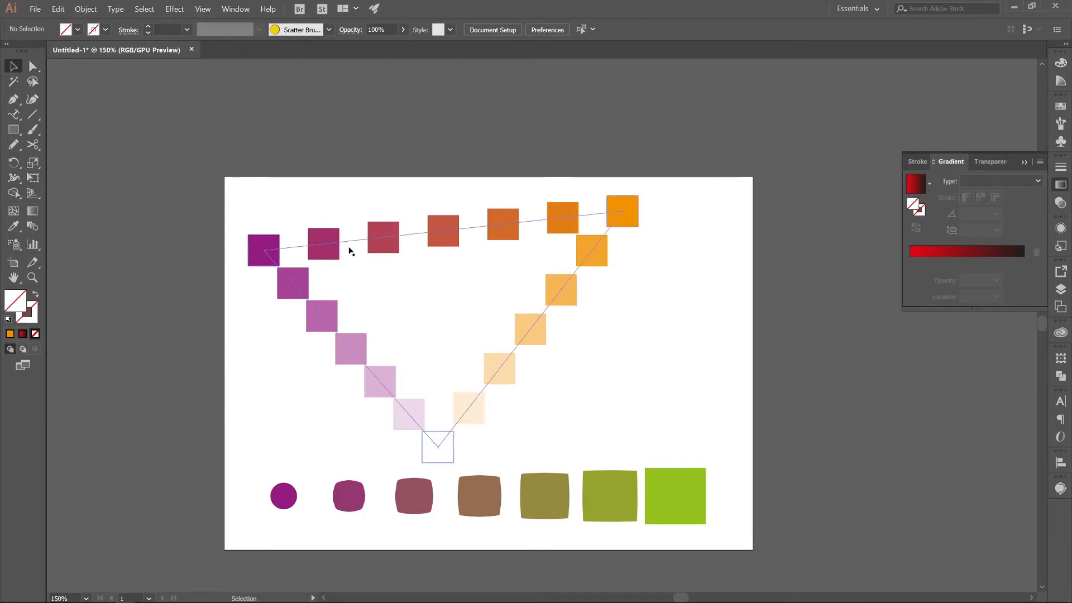
pyautogui.click(399, 236)
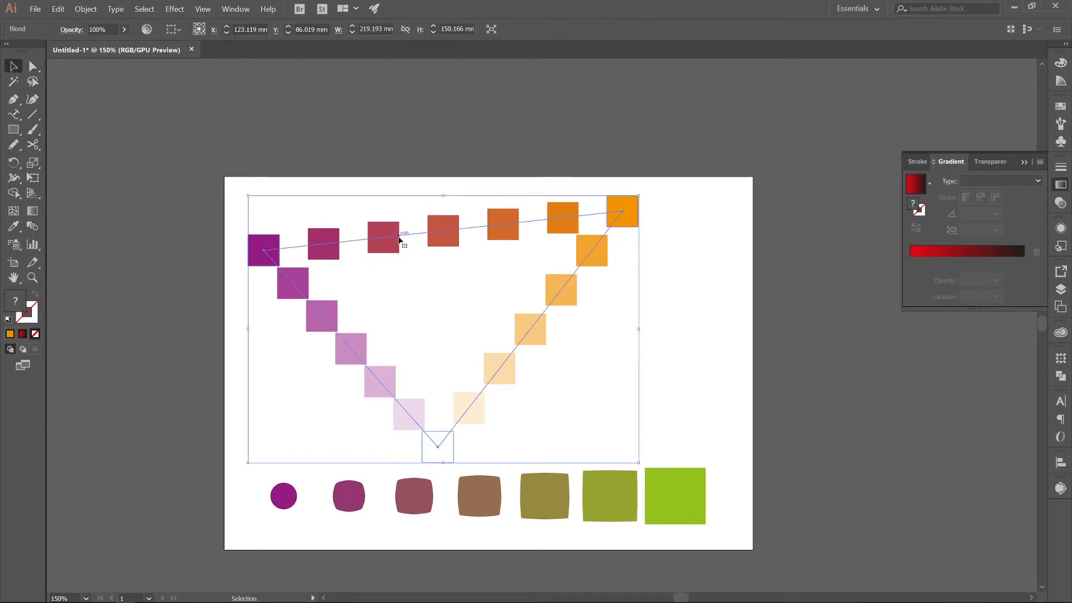
pyautogui.click(87, 8)
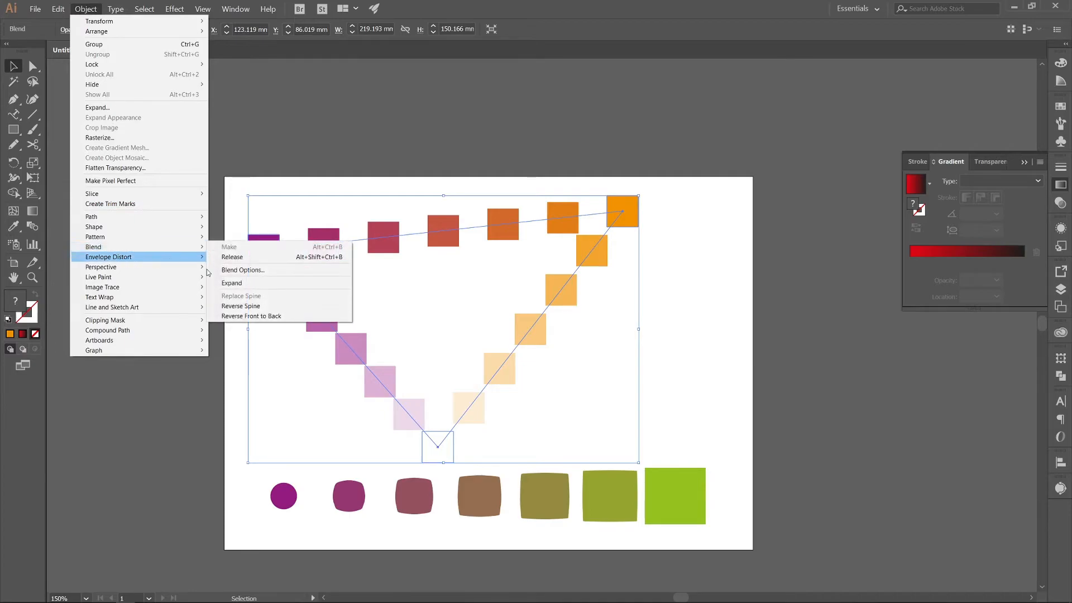
pyautogui.click(242, 284)
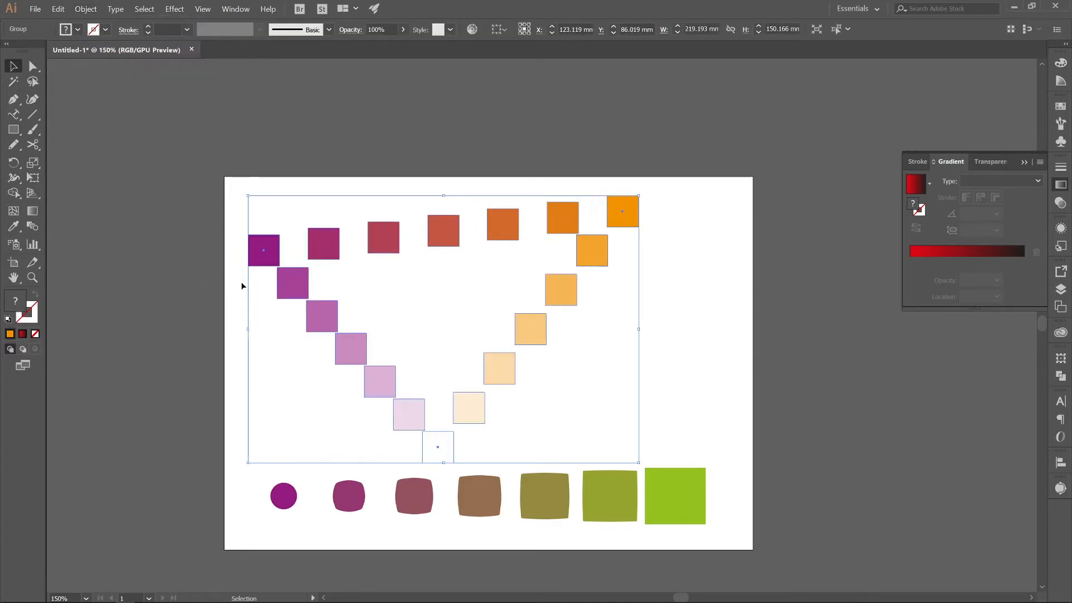
pyautogui.click(605, 323)
pyautogui.click(530, 326)
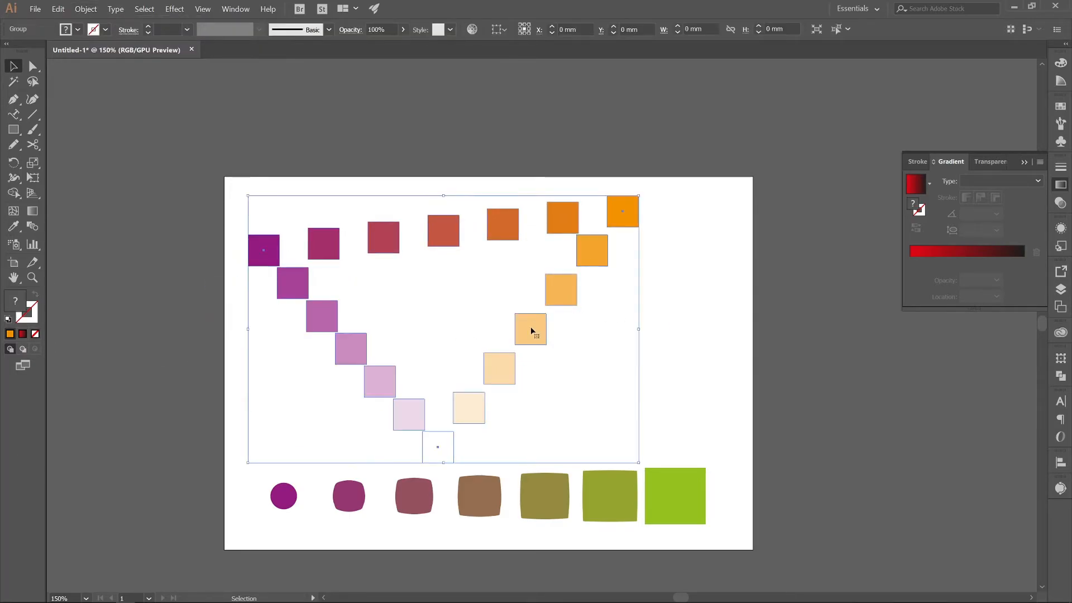
pyautogui.click(693, 346)
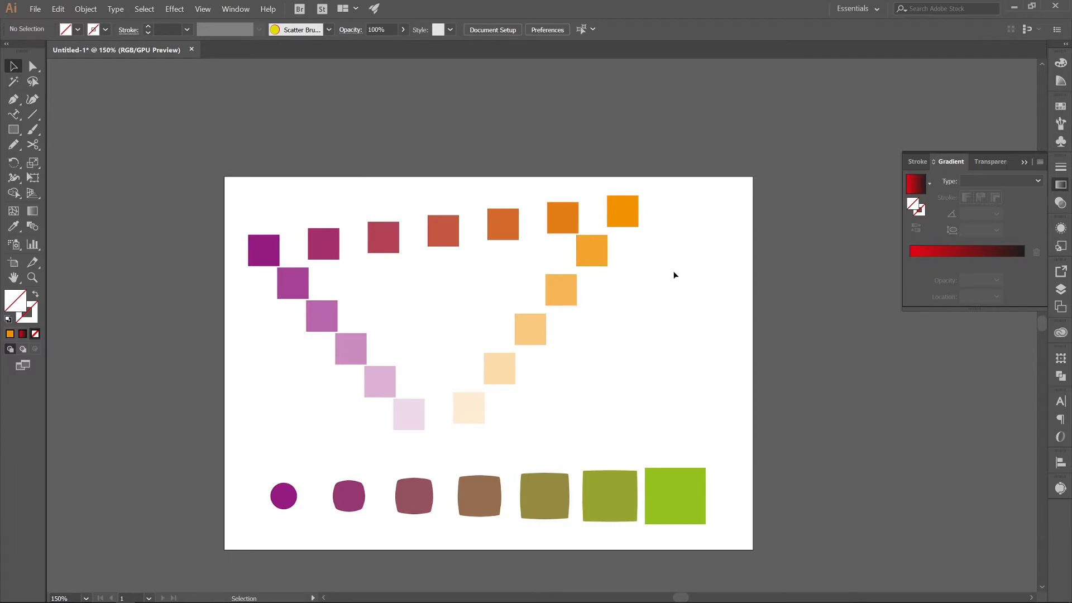
# Step: Delete the expanded group of squares and select the remaining circle-to-square blend
pyautogui.click(527, 325)
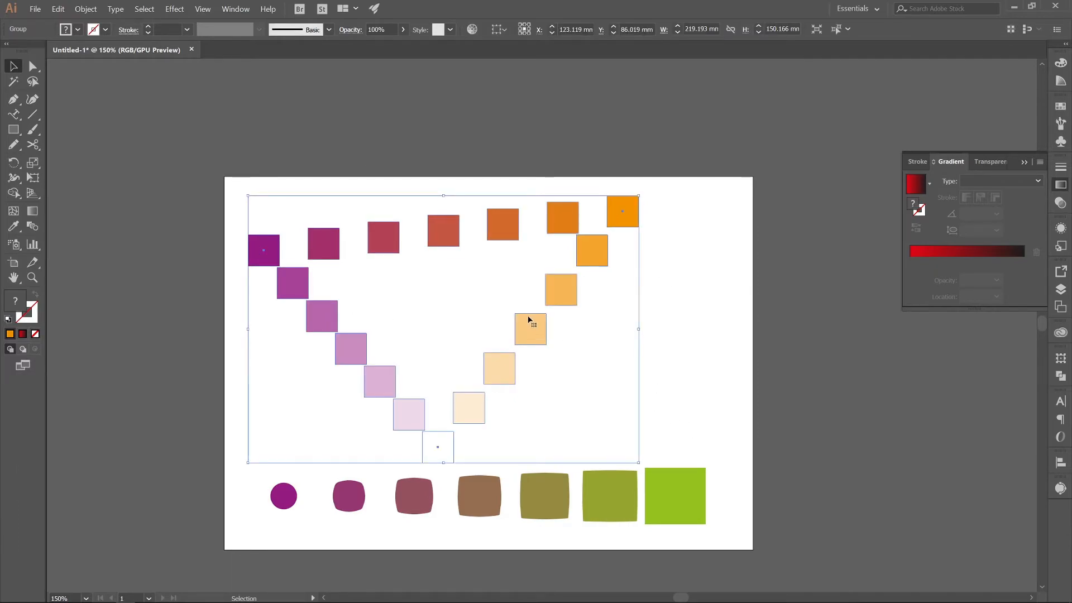
pyautogui.press('Delete')
pyautogui.click(608, 489)
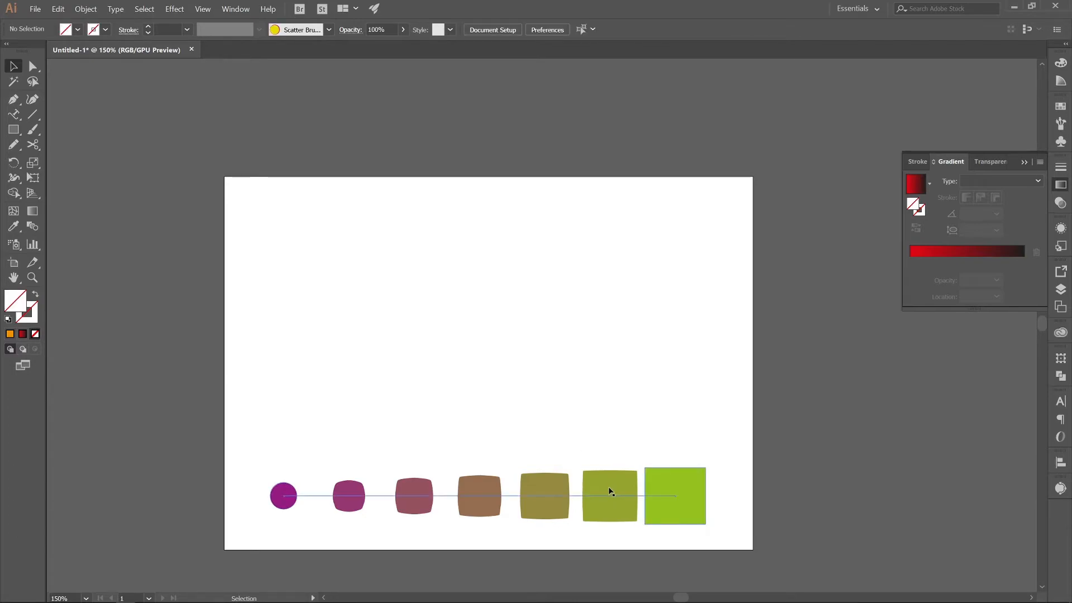
# Step: Delete the circle-to-square blend from the artboard
pyautogui.press('Delete')
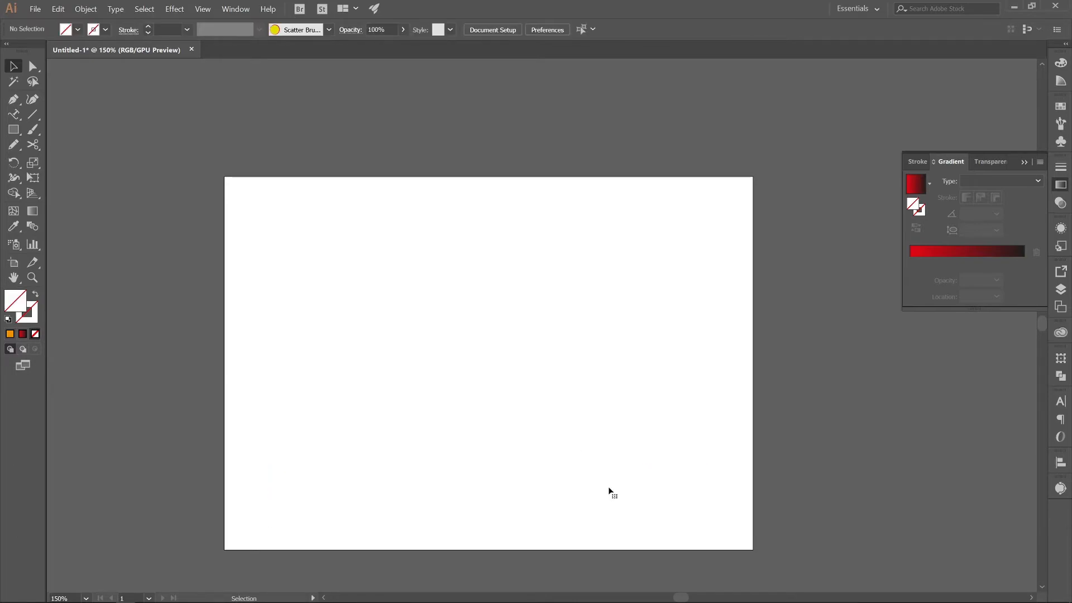
# Step: Examine the graph types and style options offered for the Column Graph tool
pyautogui.click(33, 245)
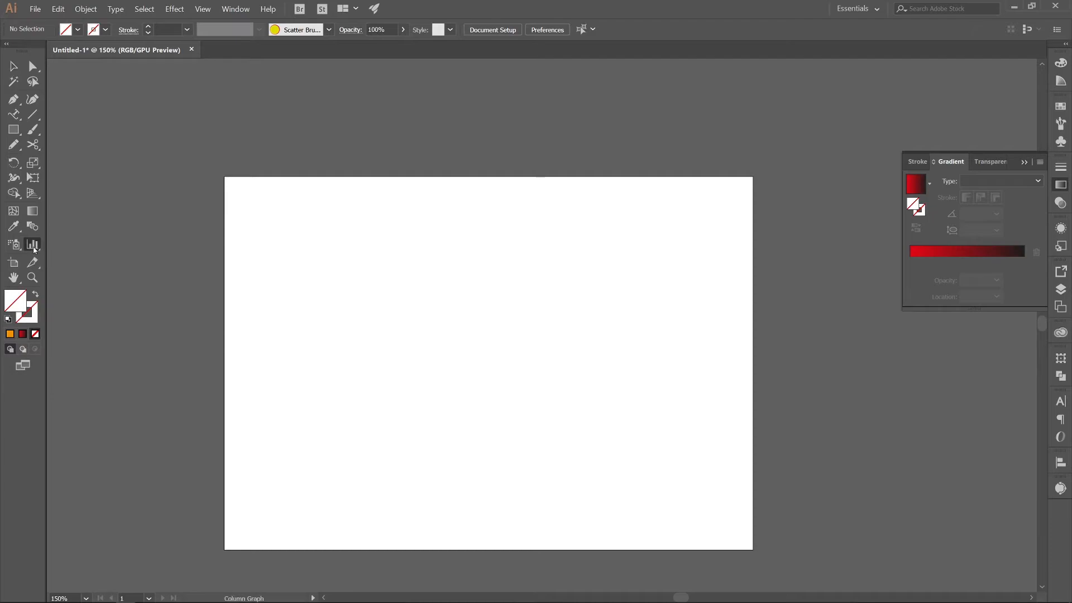
pyautogui.doubleClick(33, 246)
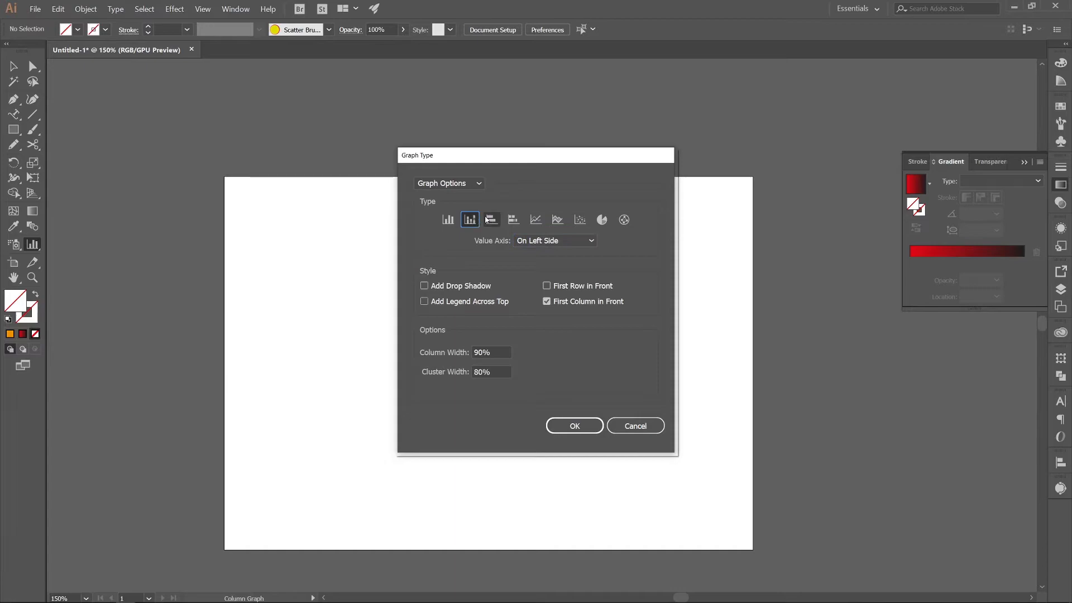
pyautogui.click(530, 220)
pyautogui.press('Return')
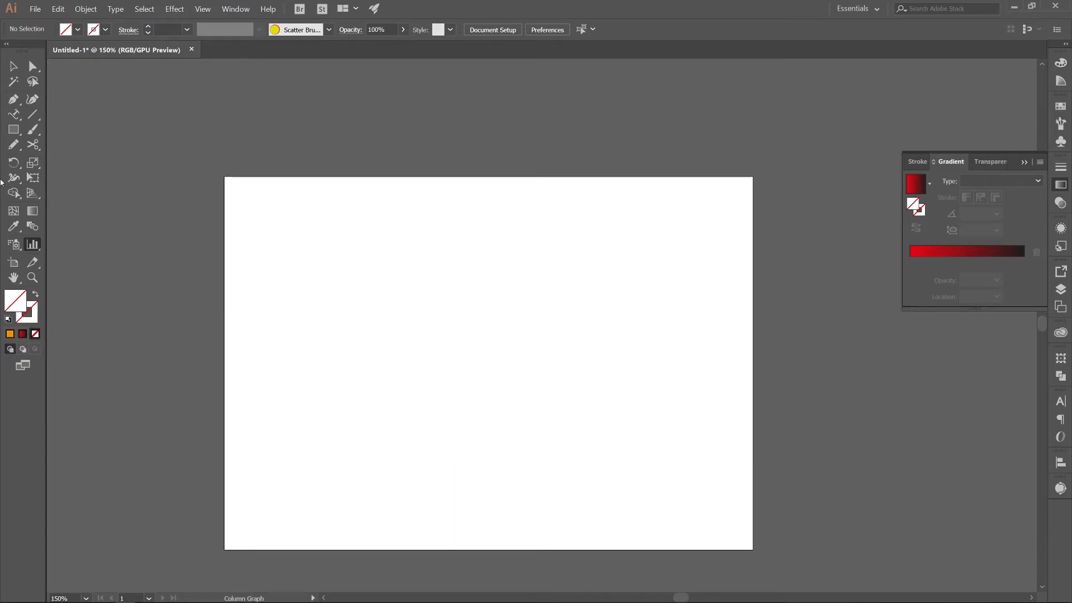
# Step: Try out panning the empty artboard with the Hand tool and zooming in and out with the Zoom tool
pyautogui.click(13, 277)
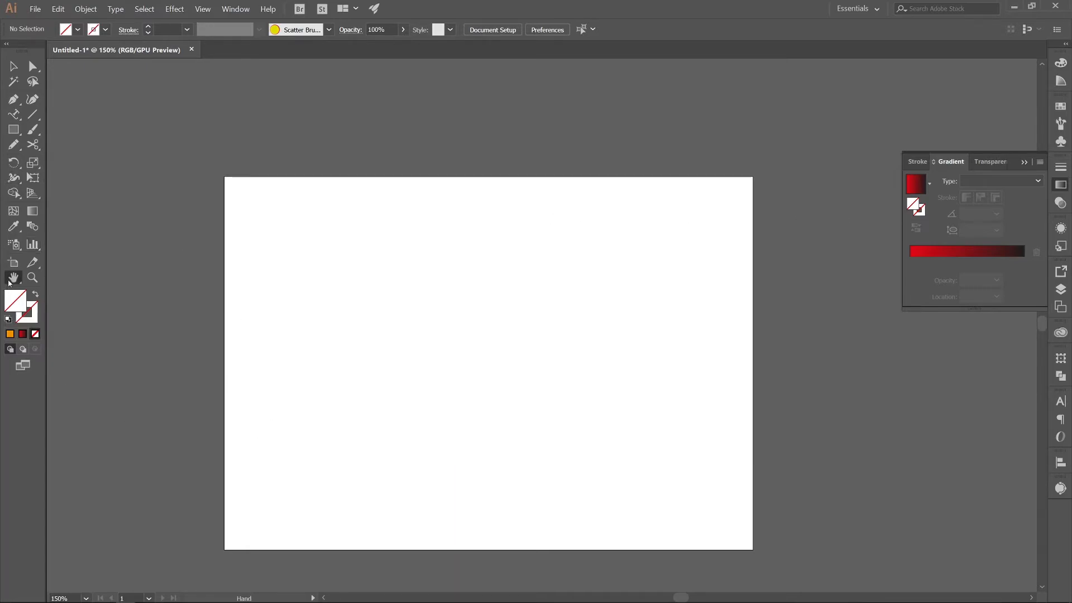
pyautogui.moveTo(371, 391); pyautogui.dragTo(373, 317)
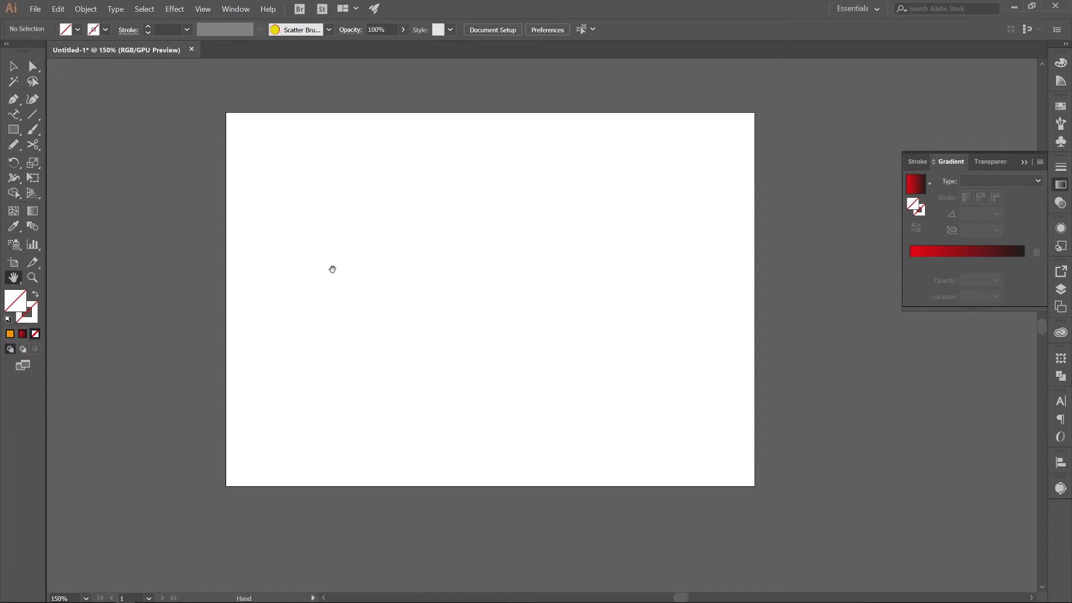
pyautogui.click(14, 67)
pyautogui.press('space')
pyautogui.moveTo(322, 174); pyautogui.dragTo(383, 194)
pyautogui.click(32, 278)
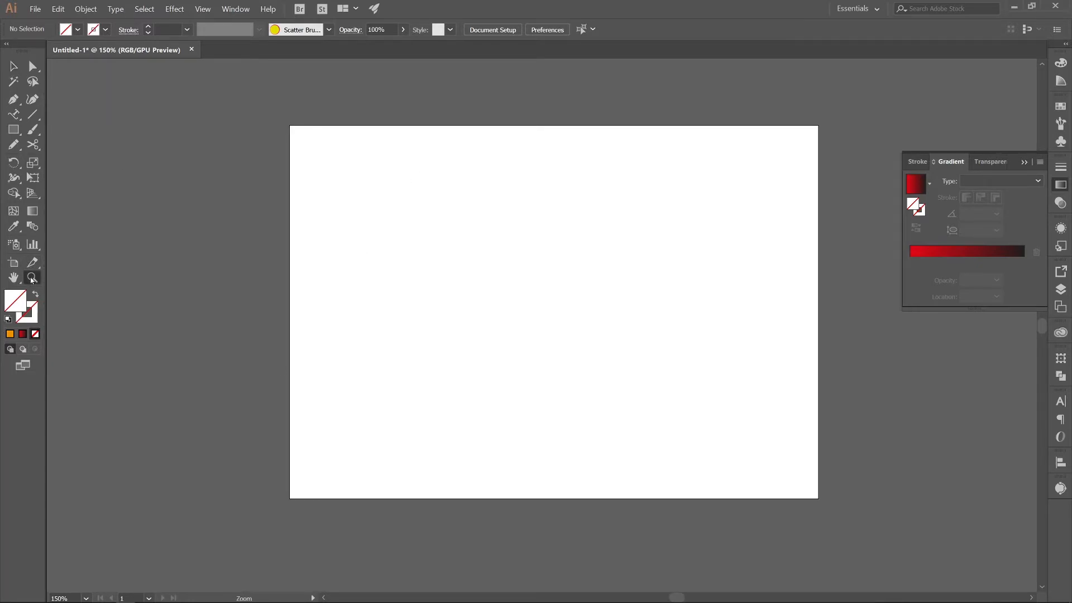
pyautogui.click(463, 213)
pyautogui.click(585, 377)
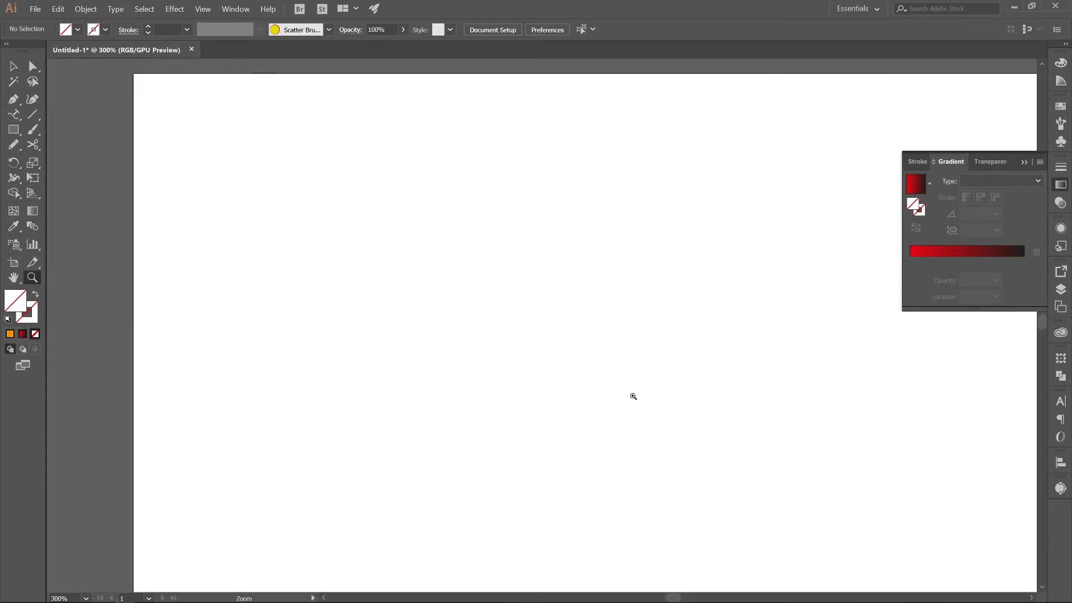
pyautogui.keyDown('alt'); pyautogui.click(510, 192); pyautogui.keyUp('alt')
pyautogui.keyDown('alt'); pyautogui.click(437, 365); pyautogui.keyUp('alt')
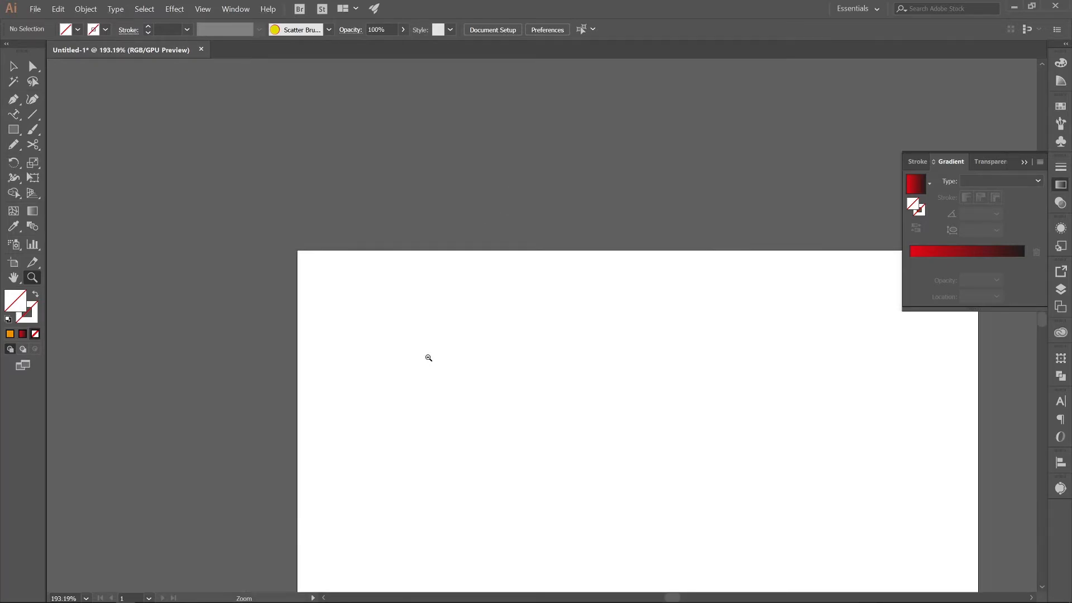
pyautogui.moveTo(360, 281); pyautogui.dragTo(339, 244)
pyautogui.moveTo(414, 360); pyautogui.dragTo(313, 210)
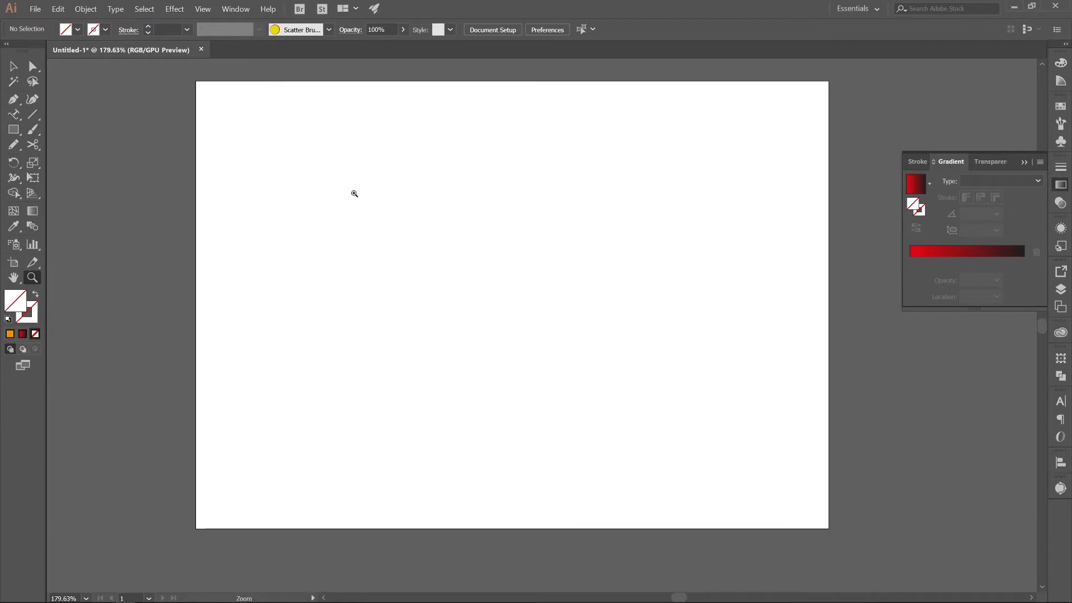
# Step: Expand the collapsed panel dock so that the Color, Swatches, Gradient and Appearance panels show in full
pyautogui.click(1066, 46)
pyautogui.click(1066, 46)
pyautogui.click(1066, 45)
pyautogui.click(1066, 46)
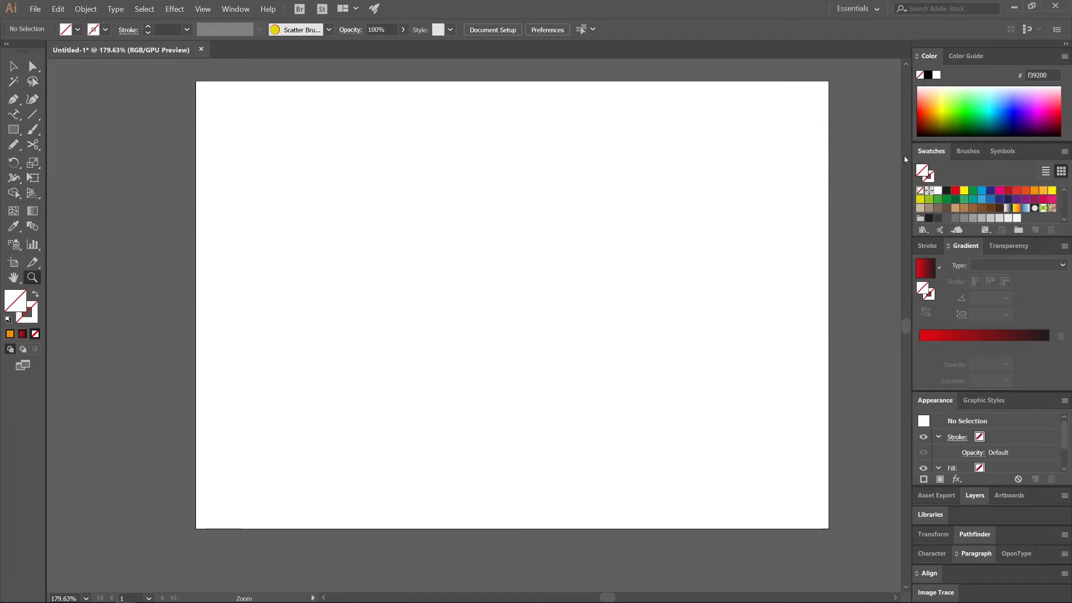
pyautogui.click(1064, 45)
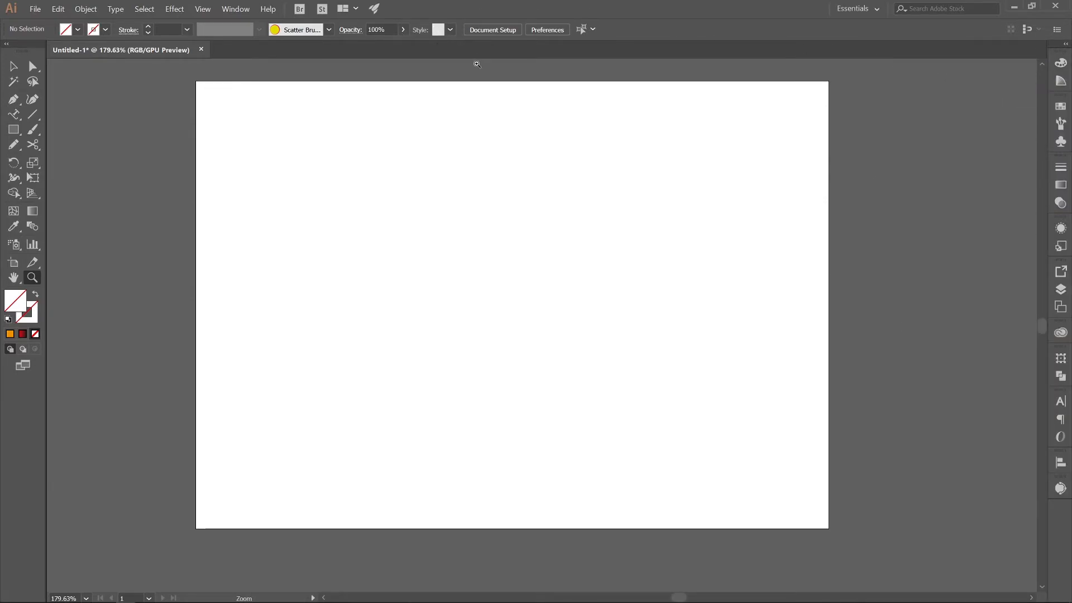
pyautogui.click(1067, 45)
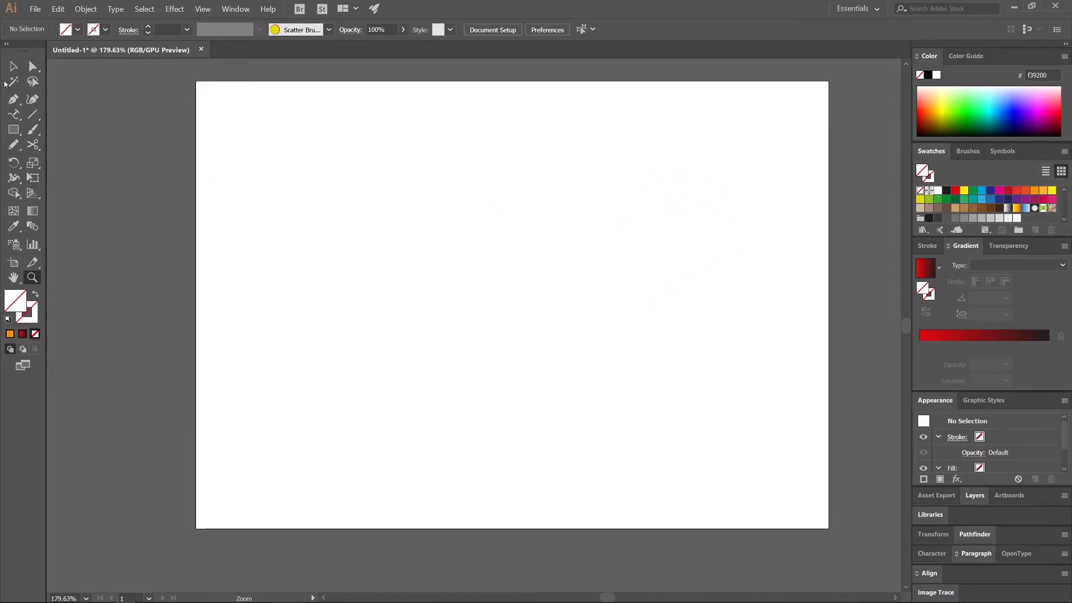
# Step: Draw a yellow-filled rectangle with a red 1 pt stroke, about 59 × 73 mm, in the artboard's upper-left area
pyautogui.click(13, 129)
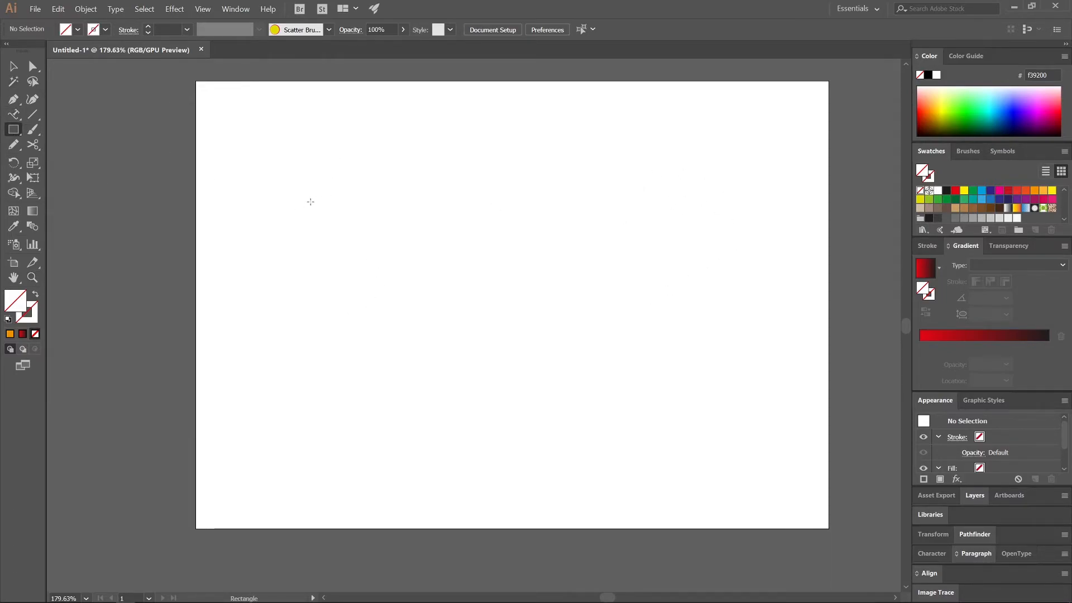
pyautogui.click(77, 29)
pyautogui.click(53, 51)
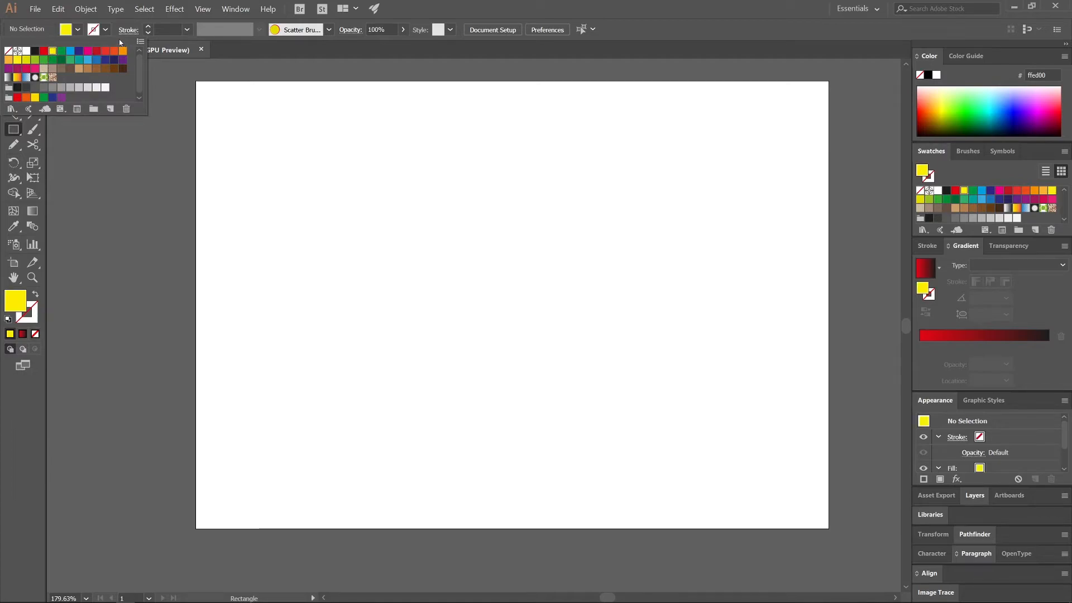
pyautogui.click(44, 51)
pyautogui.click(226, 109)
pyautogui.moveTo(274, 111); pyautogui.dragTo(399, 267)
# Step: Set the rectangle's fill to the orange f39200 swatch and look over the available brushes and symbols
pyautogui.click(13, 67)
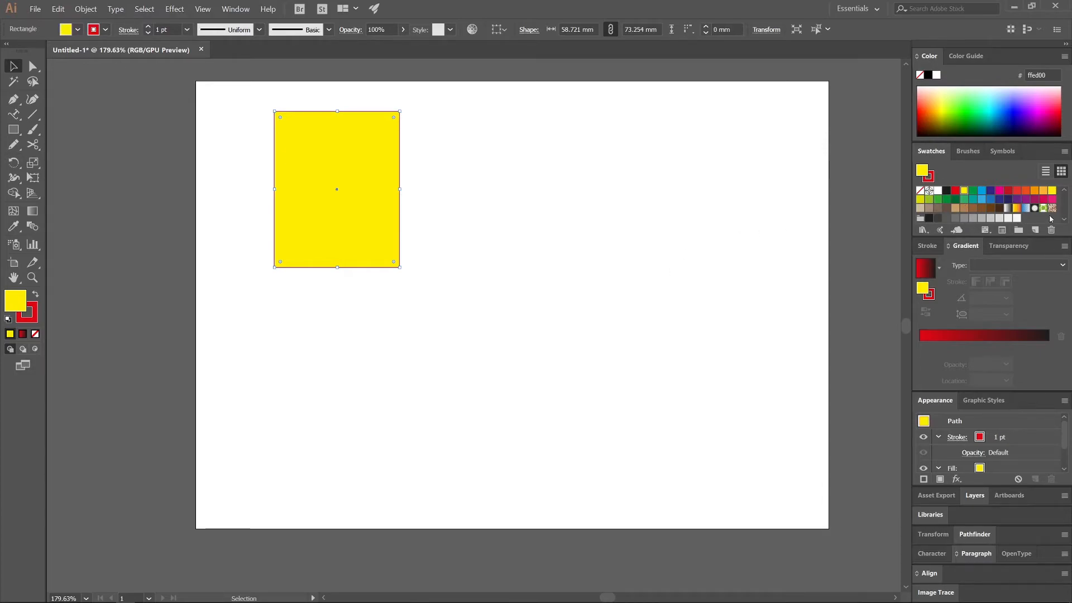
pyautogui.click(1000, 192)
pyautogui.click(1026, 191)
pyautogui.click(1034, 191)
pyautogui.click(968, 153)
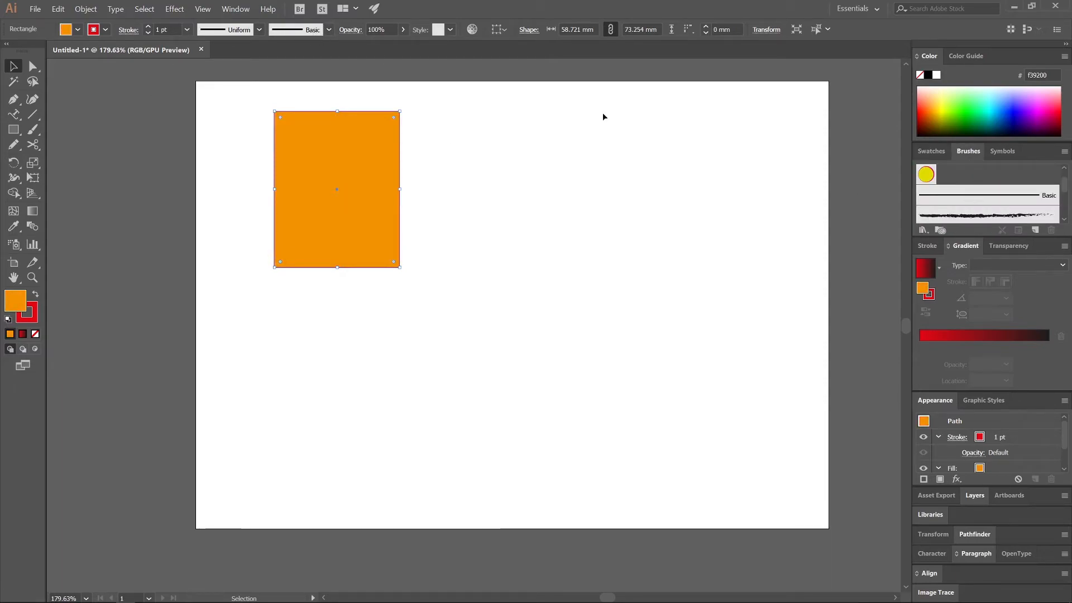
pyautogui.click(1002, 153)
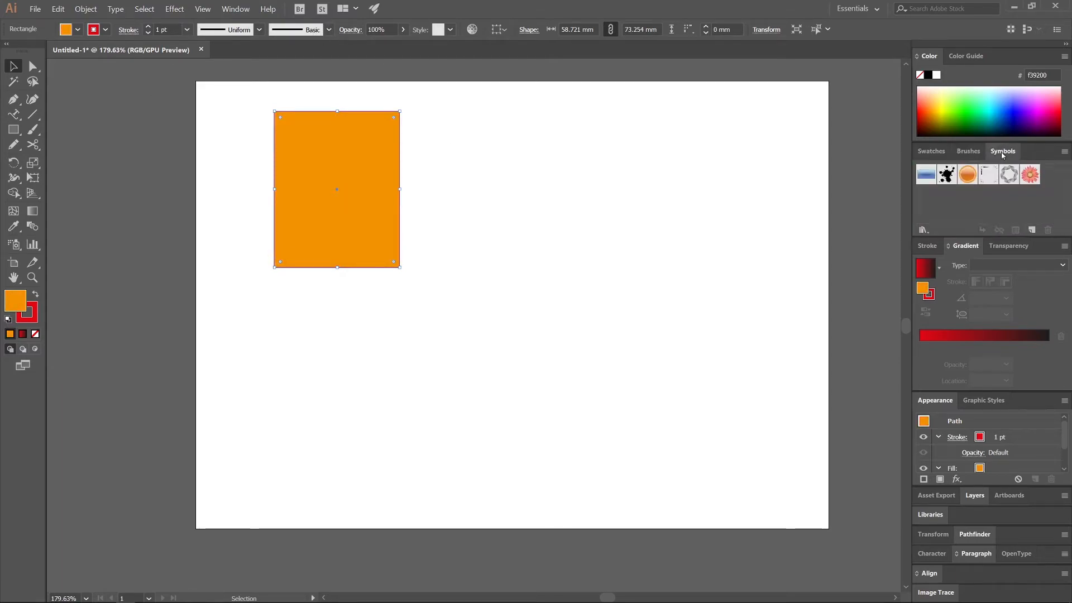
pyautogui.click(926, 151)
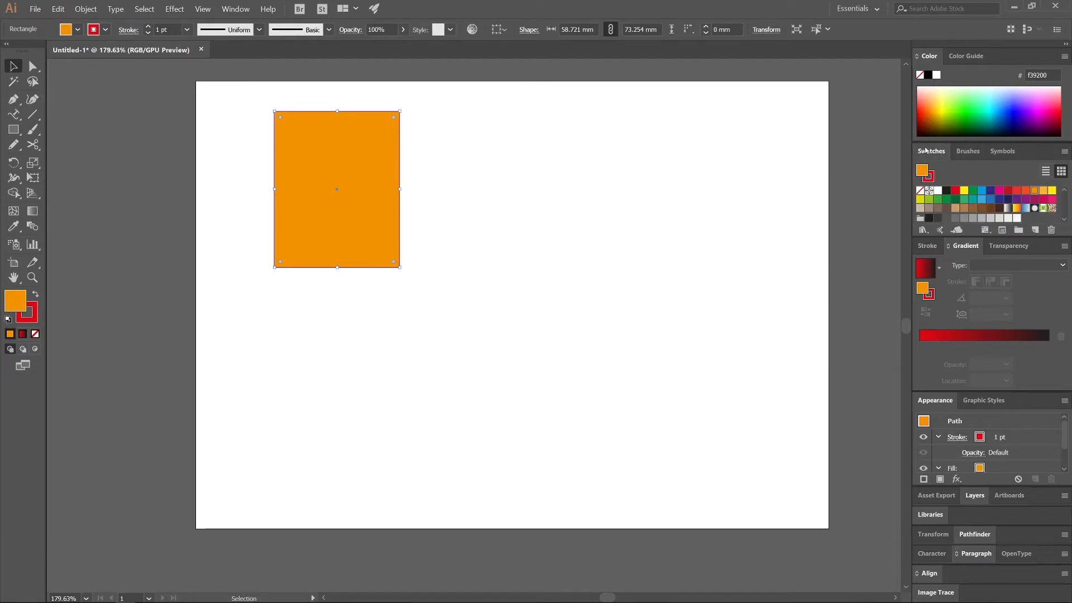
# Step: Set the rectangle's stroke weight to 8 pt
pyautogui.click(928, 246)
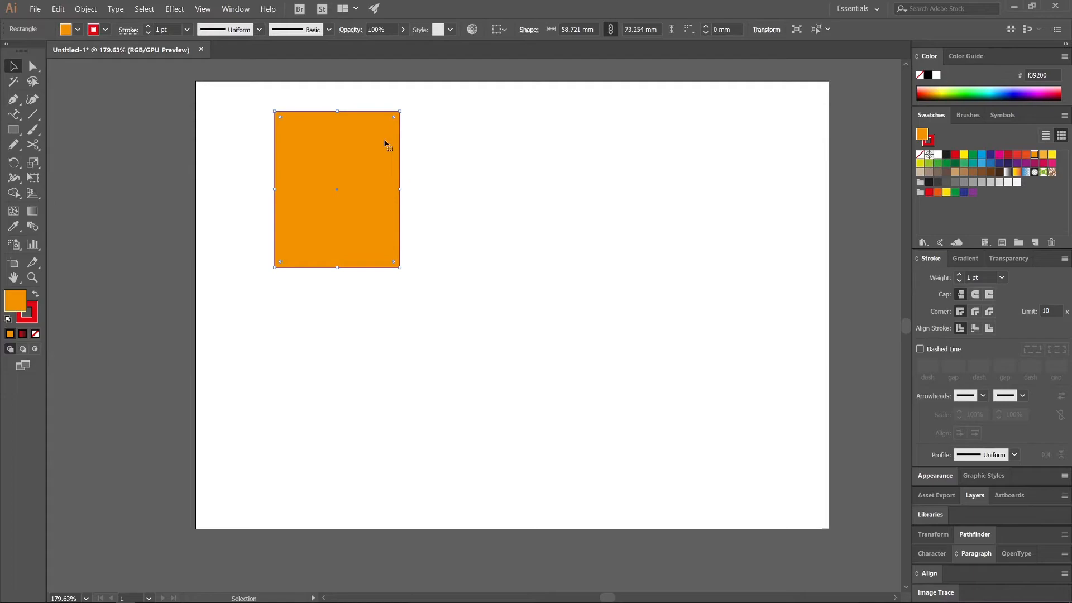
pyautogui.click(1002, 277)
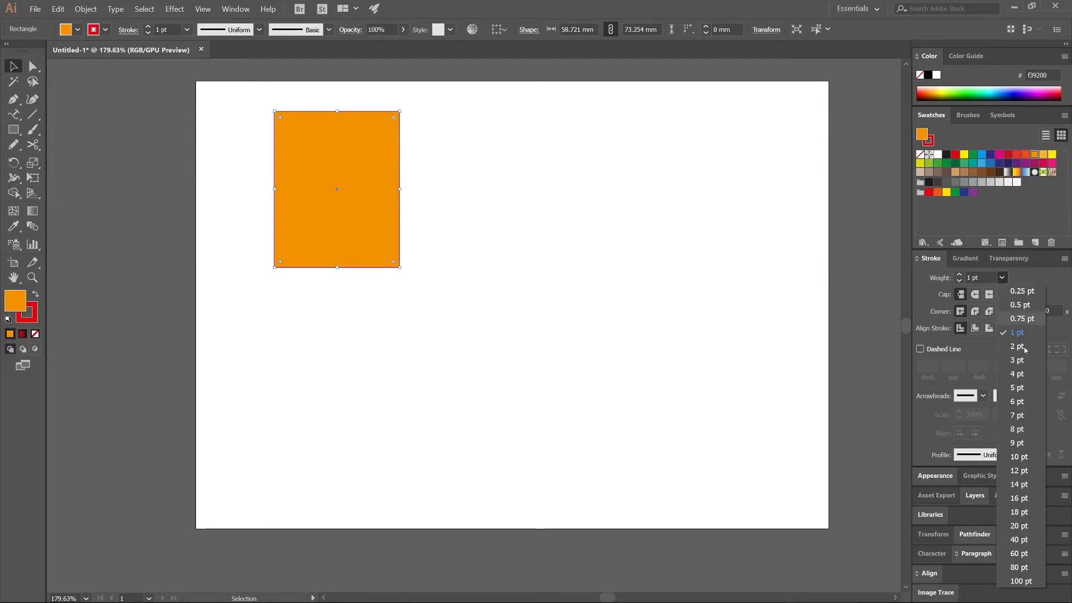
pyautogui.click(1017, 429)
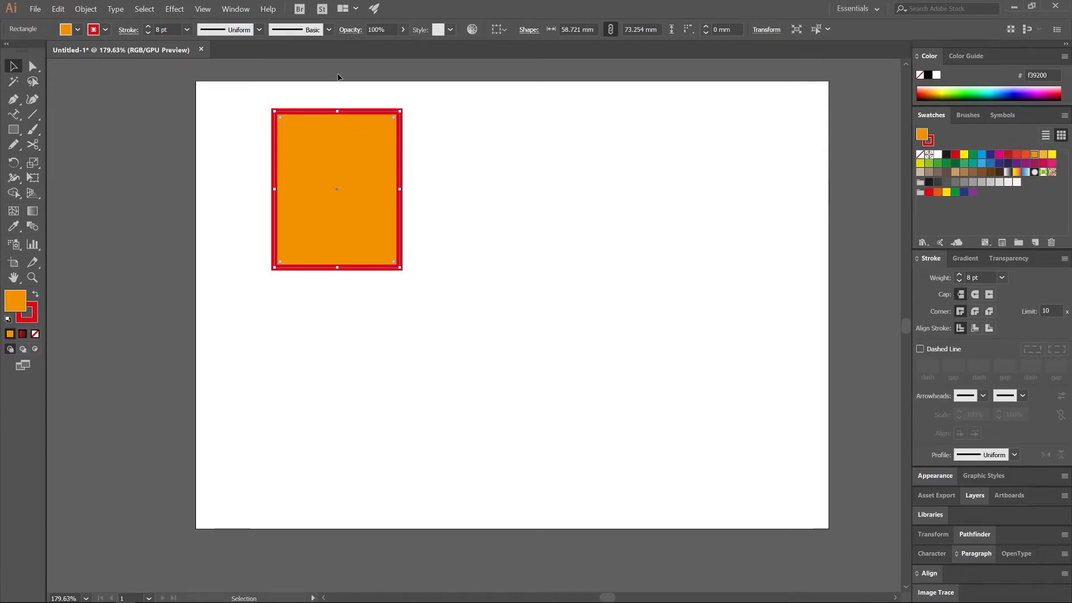
# Step: Draw a diagonal red 8 pt line beside the rectangle, spanning about 133 × 69 mm, and give it a round cap
pyautogui.click(33, 113)
pyautogui.moveTo(421, 355); pyautogui.dragTo(704, 209)
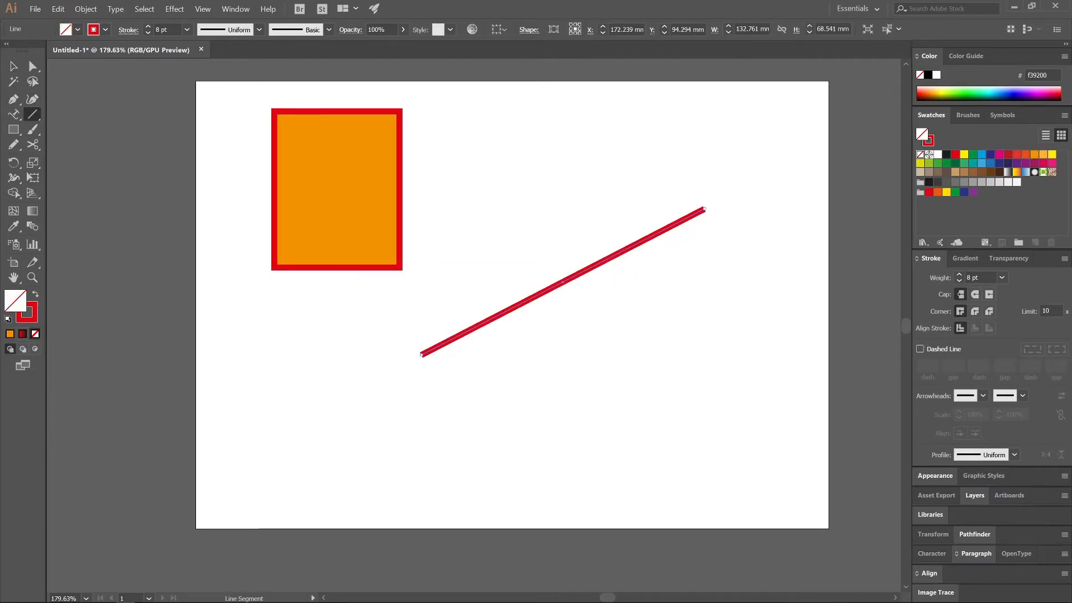
pyautogui.click(975, 294)
pyautogui.hotkey('ctrl', '=')
pyautogui.hotkey('ctrl', '=')
pyautogui.hotkey('ctrl', '=')
pyautogui.hotkey('ctrl', '=')
pyautogui.hotkey('ctrl', '=')
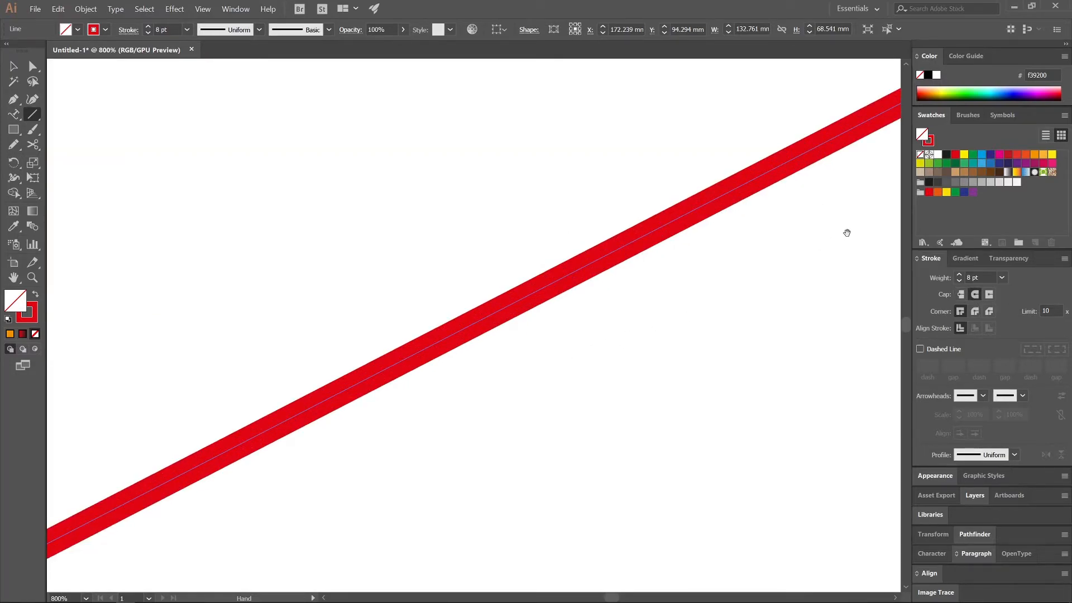
pyautogui.moveTo(846, 234); pyautogui.dragTo(379, 459)
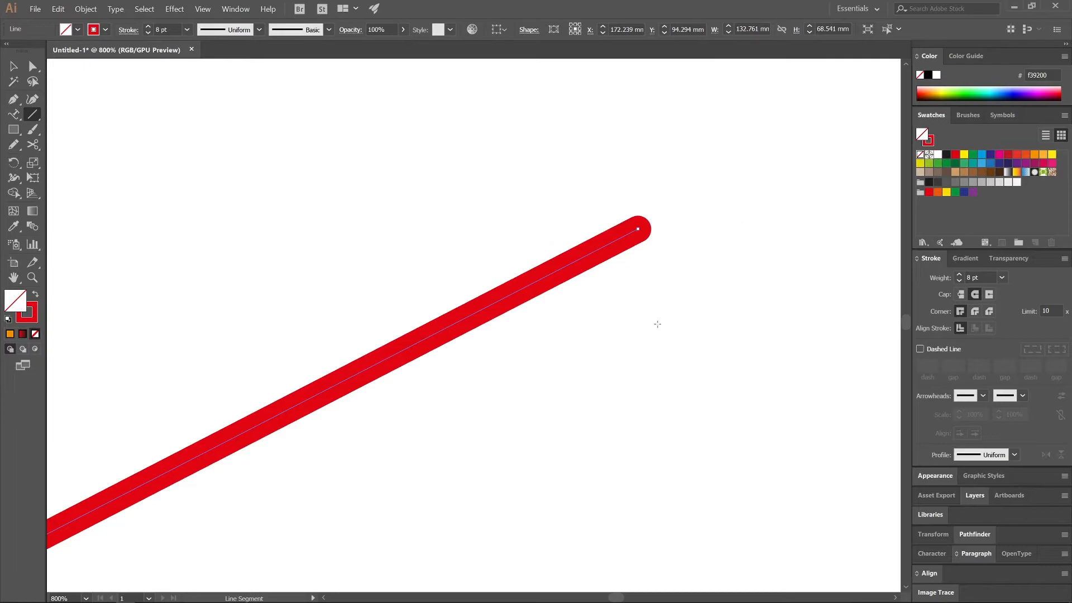
# Step: Try the butt and projecting caps on the diagonal line and return it to the round cap
pyautogui.click(961, 294)
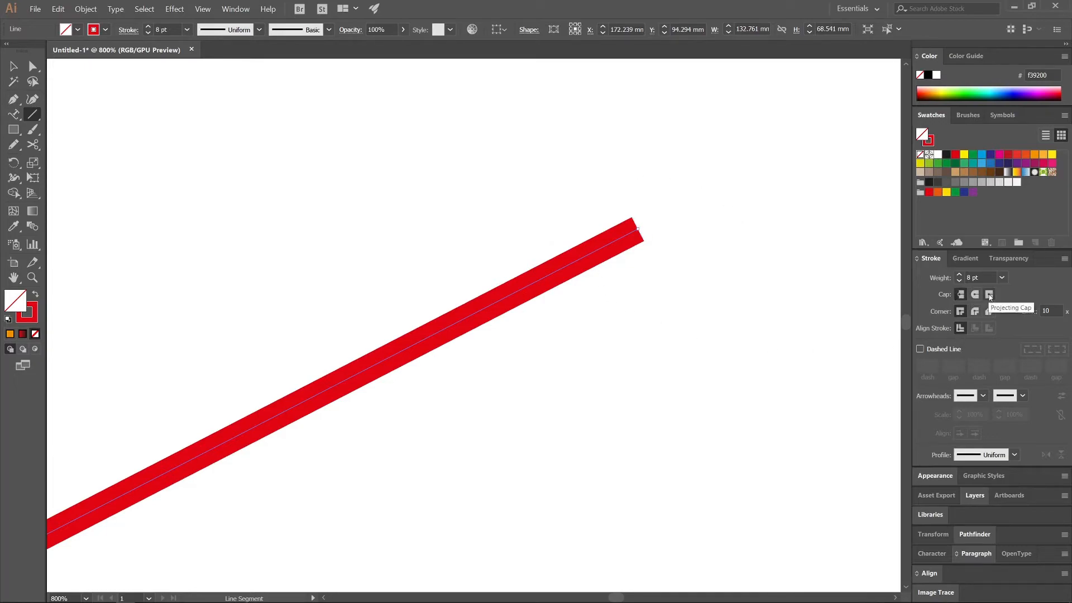
pyautogui.click(989, 294)
pyautogui.click(975, 296)
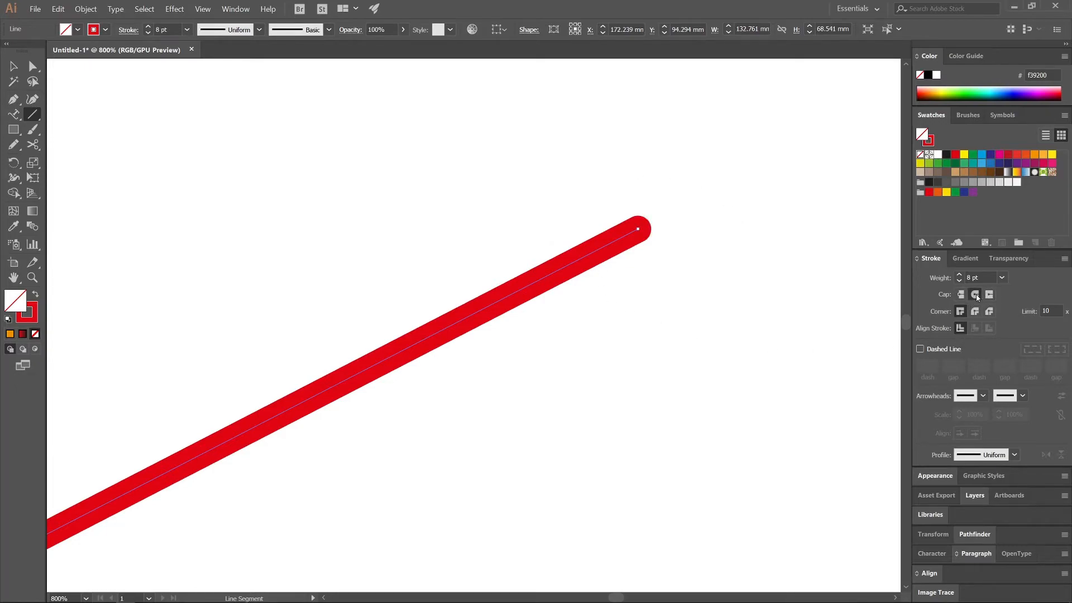
# Step: Draw an open zigzag path of seven straight-cornered anchor points with the Pen tool, crossing the diagonal line
pyautogui.hotkey('ctrl', '-')
pyautogui.hotkey('ctrl', '-')
pyautogui.hotkey('ctrl', '-')
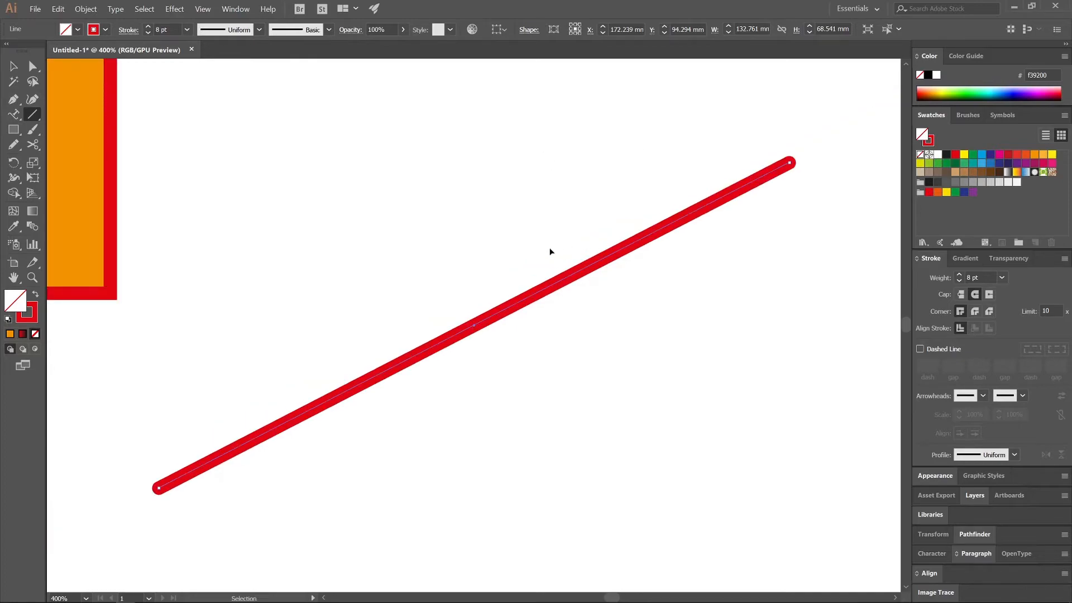
pyautogui.press('p')
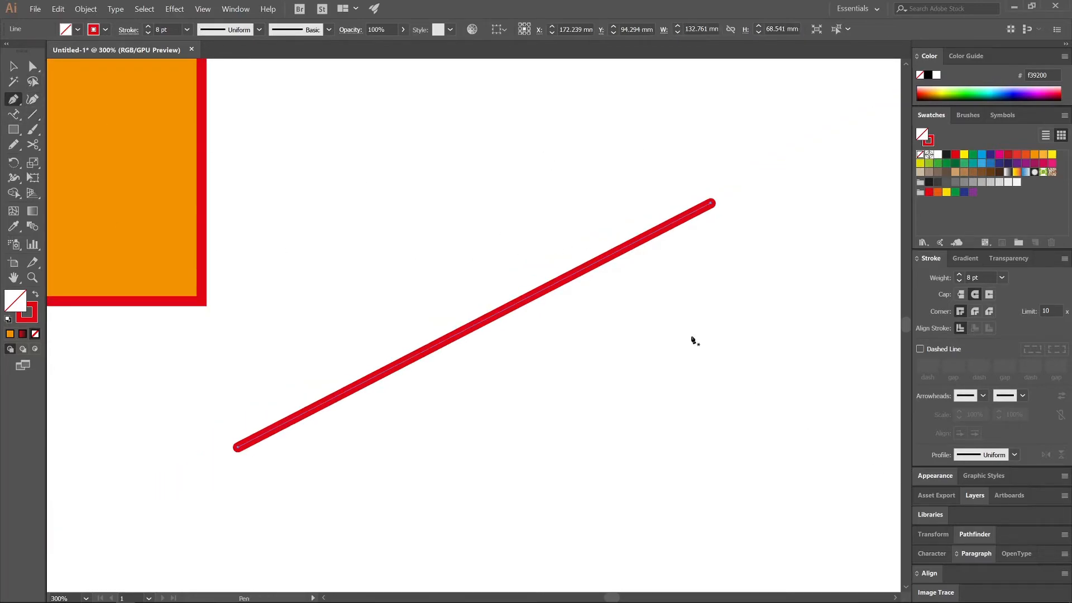
pyautogui.click(556, 187)
pyautogui.click(439, 420)
pyautogui.click(642, 422)
pyautogui.click(679, 528)
pyautogui.click(826, 440)
pyautogui.click(738, 291)
pyautogui.click(858, 222)
pyautogui.press('n')
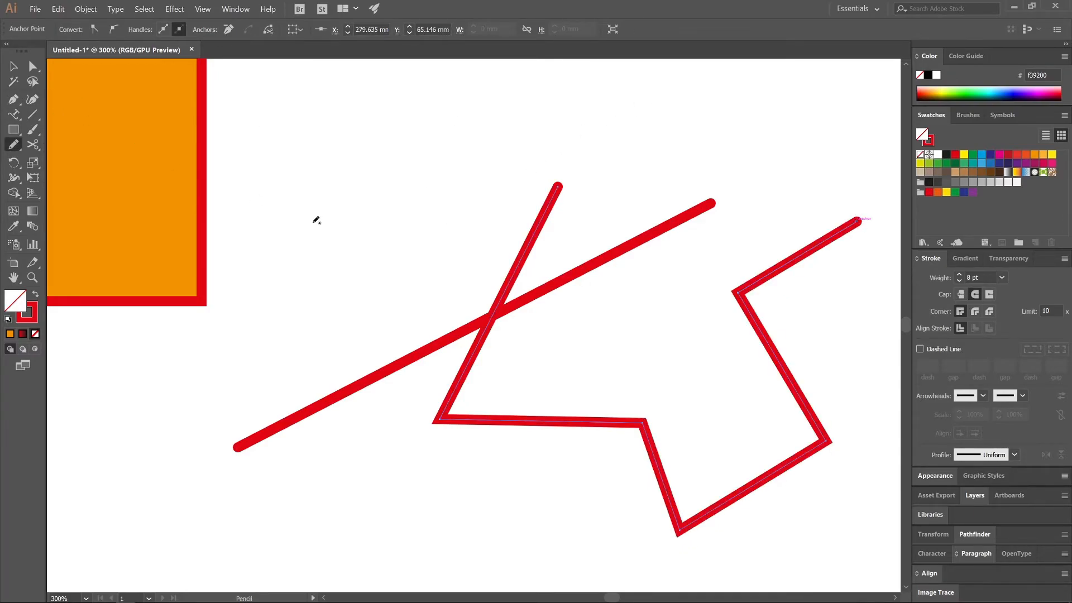
pyautogui.press('v')
# Step: Try the butt and projecting caps on the zigzag path and return it to the round cap
pyautogui.click(960, 294)
pyautogui.click(989, 294)
pyautogui.click(975, 294)
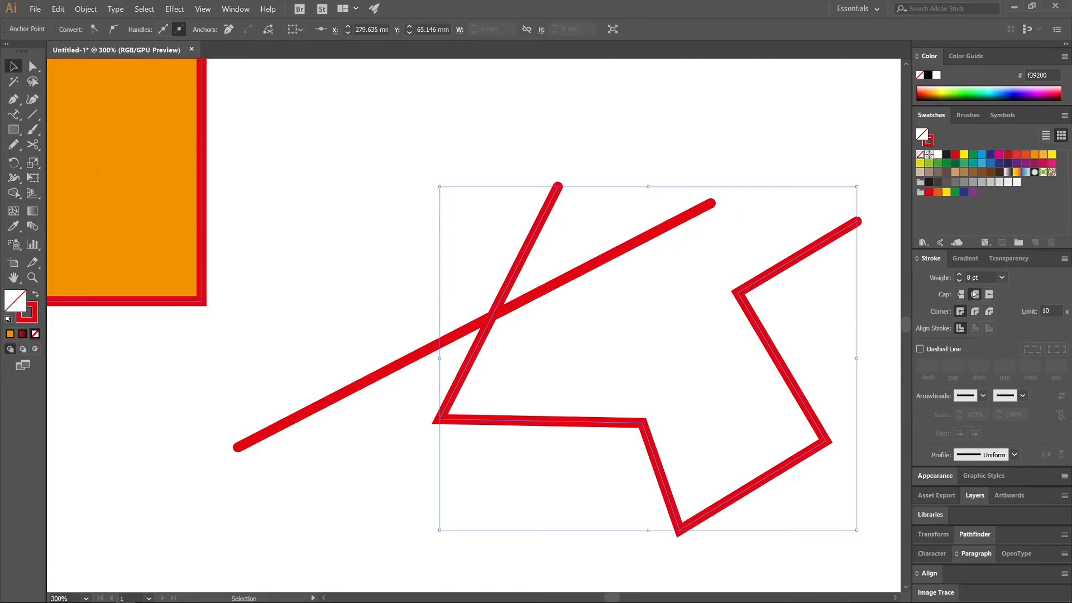
# Step: Try the round and bevel joins on the zigzag path's corners and return them to the miter join
pyautogui.click(974, 311)
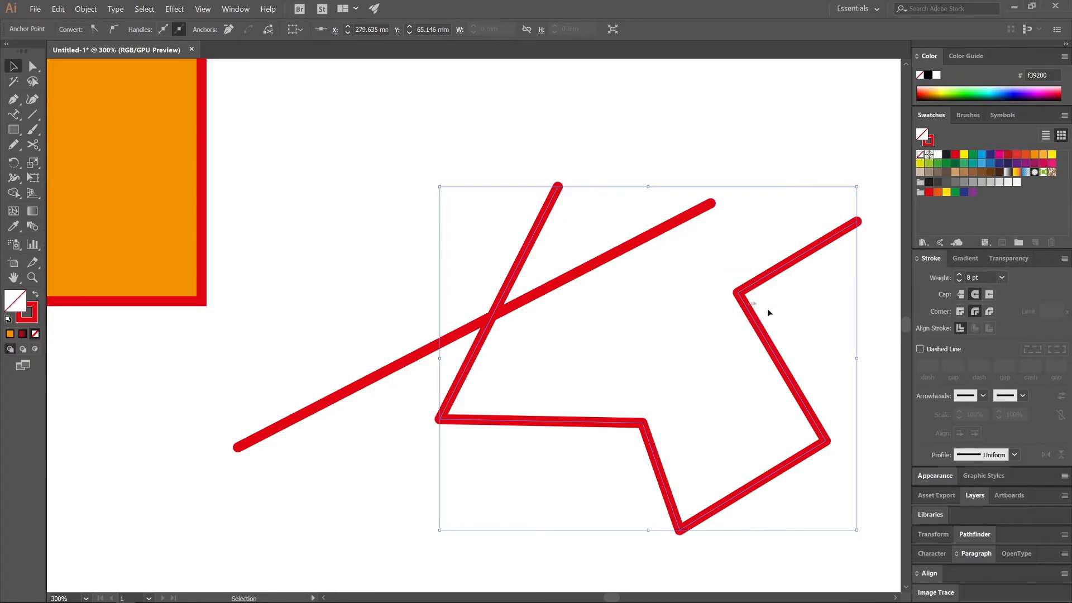
pyautogui.hotkey('ctrl', '+')
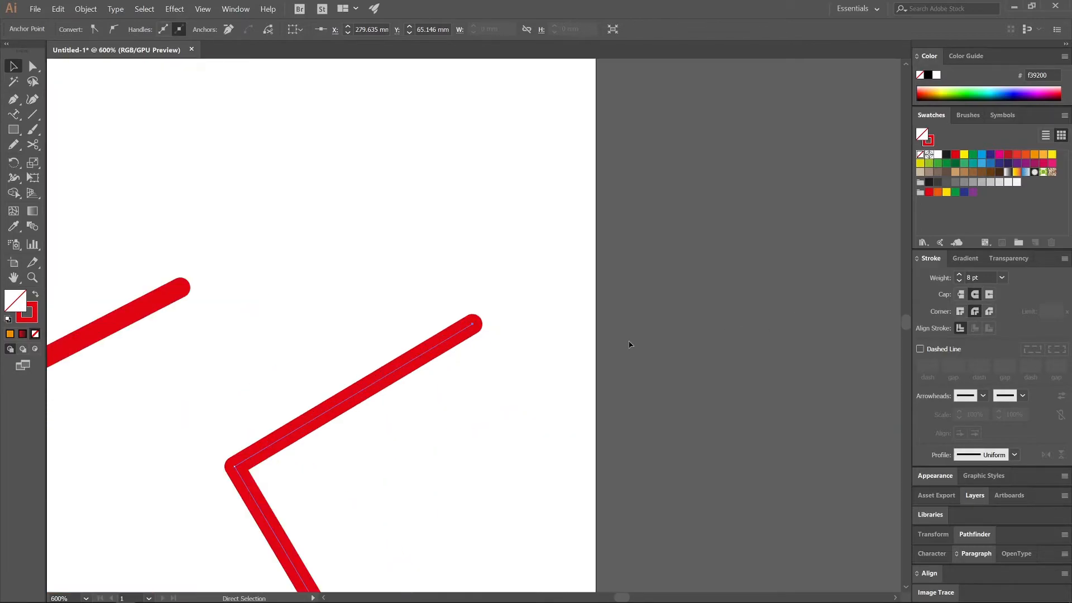
pyautogui.moveTo(311, 509); pyautogui.dragTo(497, 387)
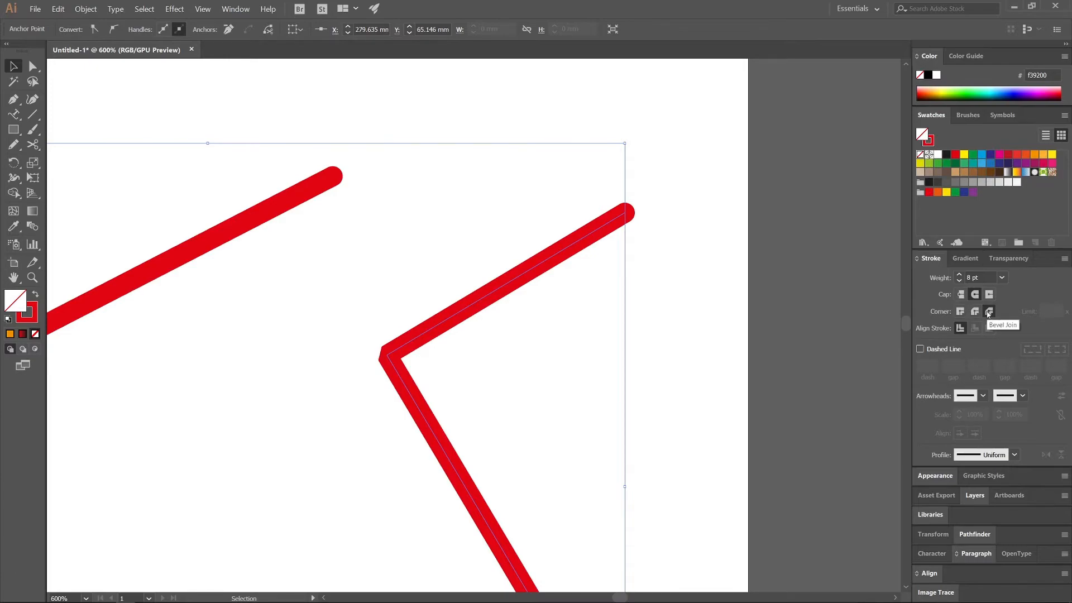
pyautogui.click(961, 312)
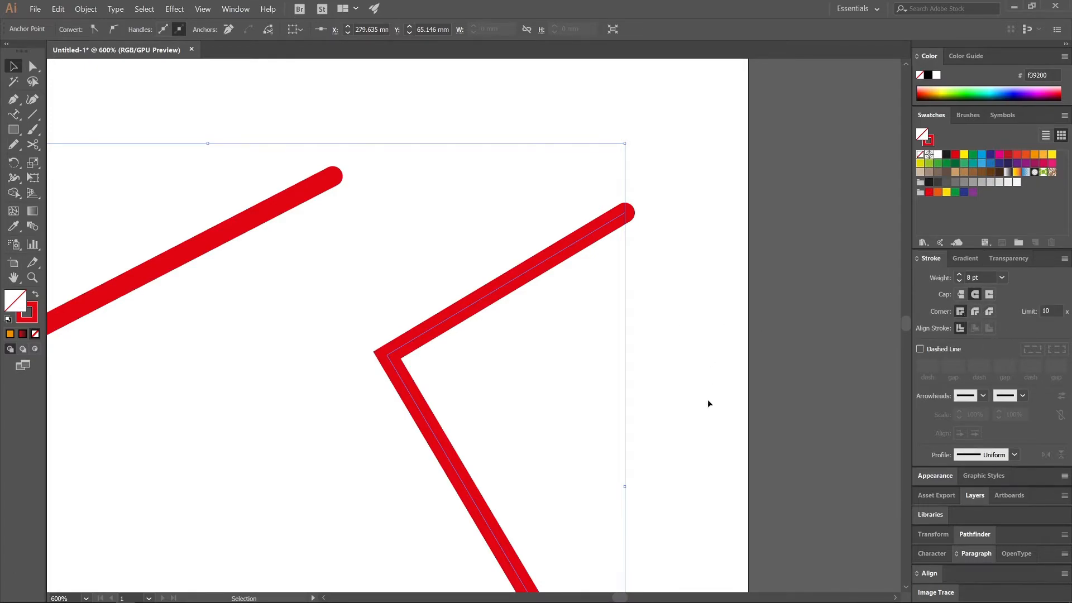
# Step: Select the orange rectangle and try aligning its red stroke to the inside, switching it to the outside
pyautogui.hotkey('ctrl', '-')
pyautogui.hotkey('ctrl', '-')
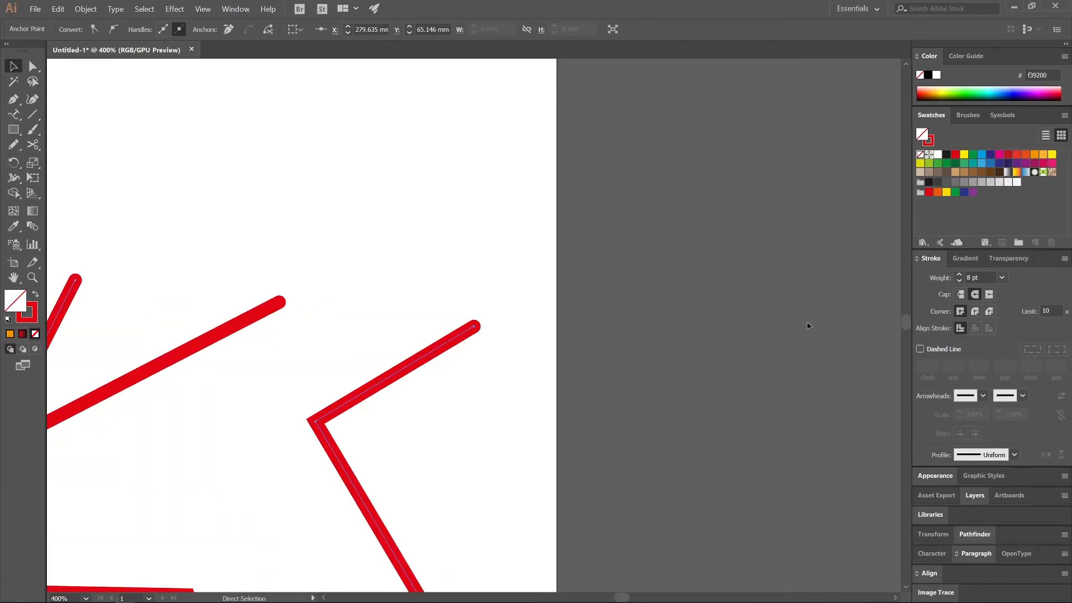
pyautogui.moveTo(446, 353); pyautogui.dragTo(673, 353)
pyautogui.moveTo(251, 332); pyautogui.dragTo(784, 363)
pyautogui.moveTo(301, 350); pyautogui.dragTo(581, 383)
pyautogui.click(510, 260)
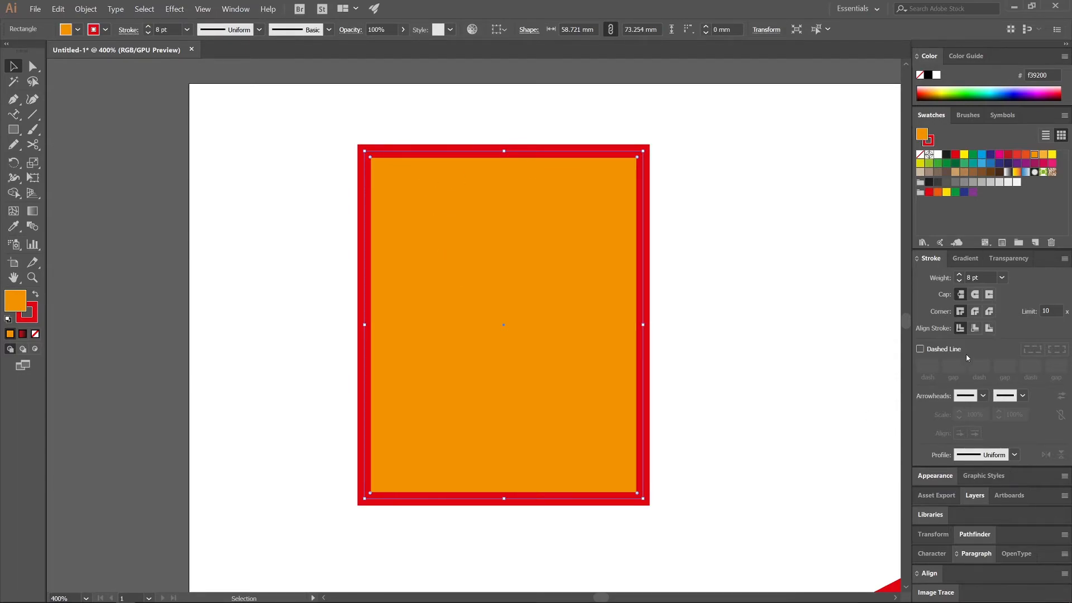
pyautogui.click(975, 328)
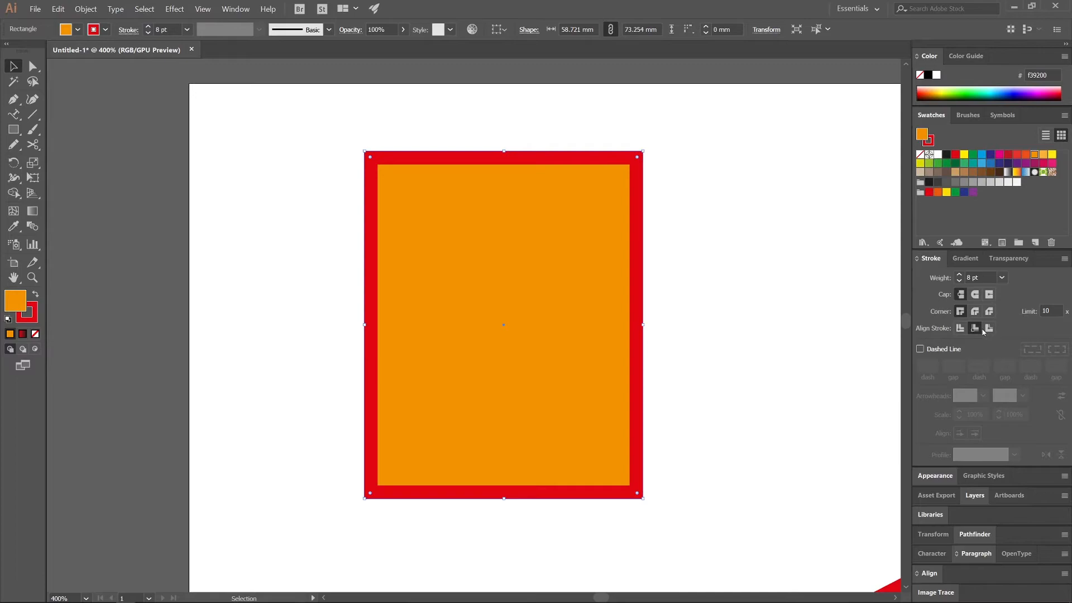
pyautogui.click(984, 331)
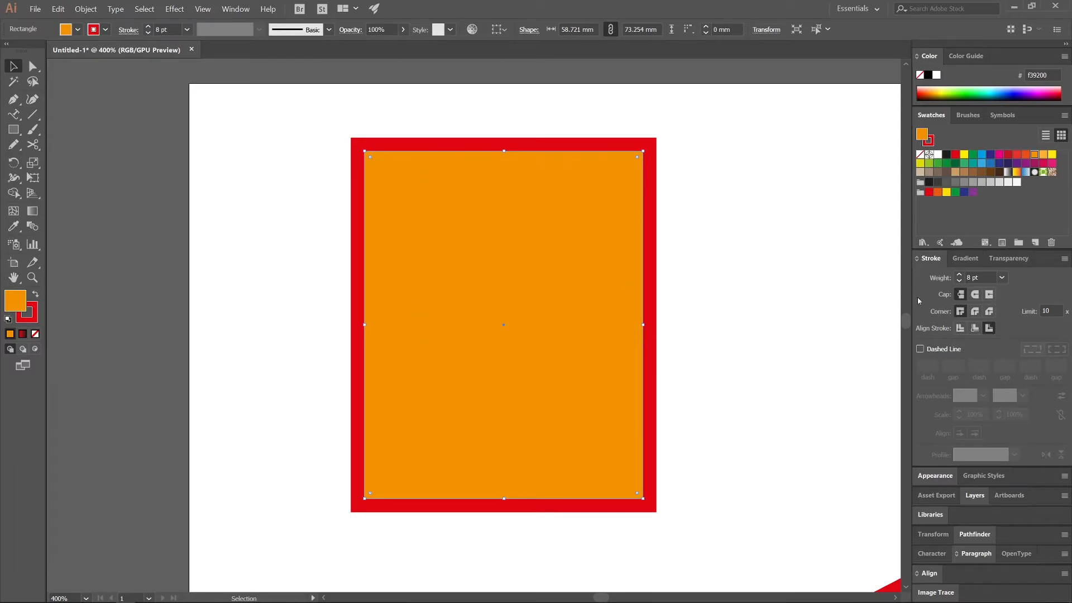
# Step: Make the rectangle's stroke dashed with the pattern 3 pt dash, 3 pt gap, 3 pt dash, 5 pt gap, 3 pt dash
pyautogui.click(927, 350)
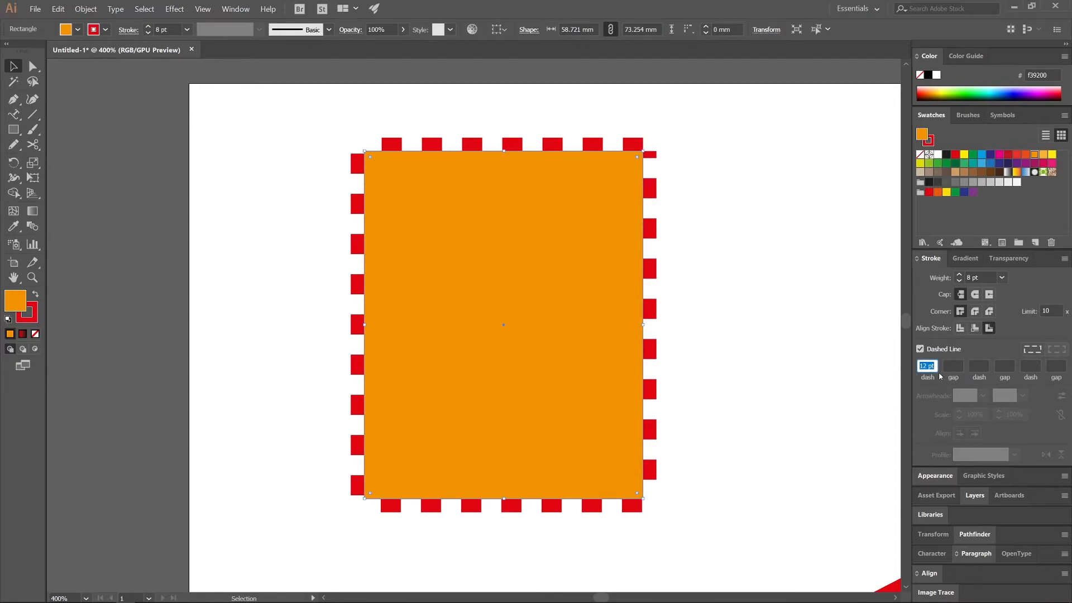
pyautogui.write('3')
pyautogui.press('Tab')
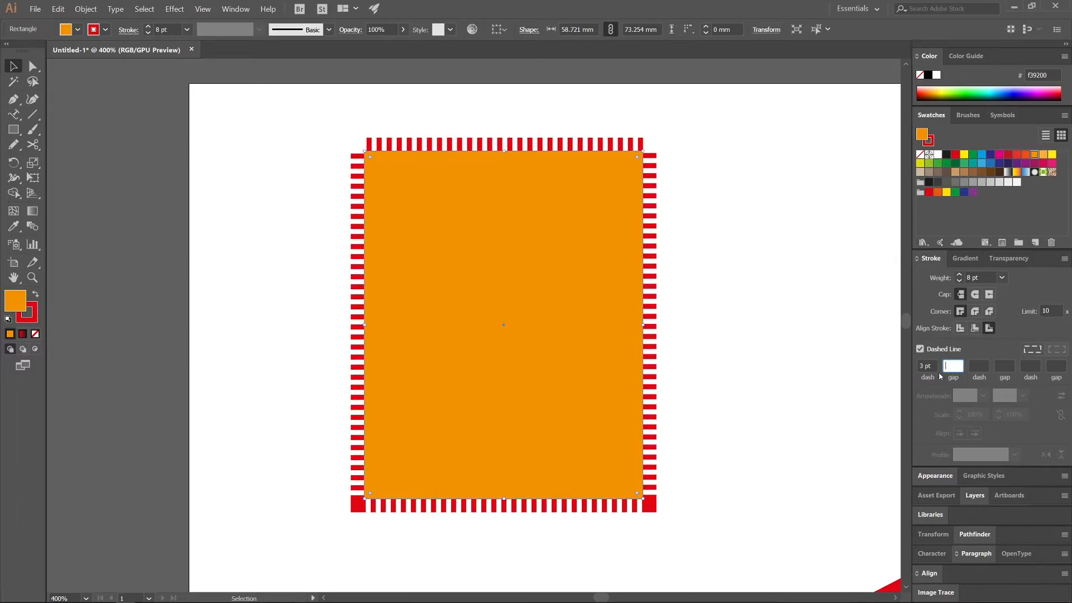
pyautogui.write('3')
pyautogui.press('Tab')
pyautogui.write('3')
pyautogui.press('Tab')
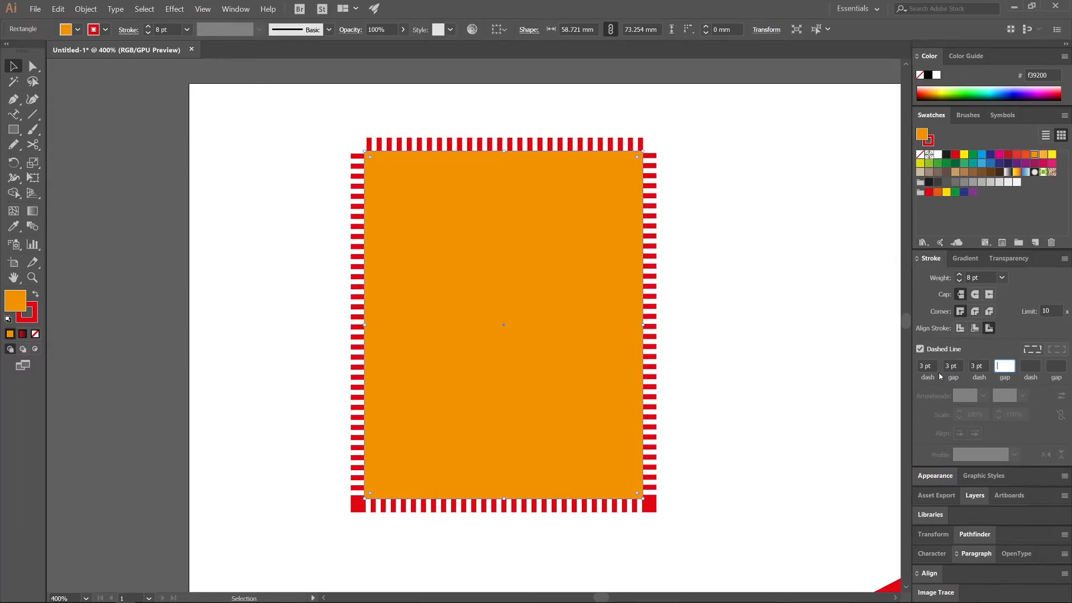
pyautogui.write('5')
pyautogui.press('Tab')
pyautogui.write('3')
pyautogui.press('Tab')
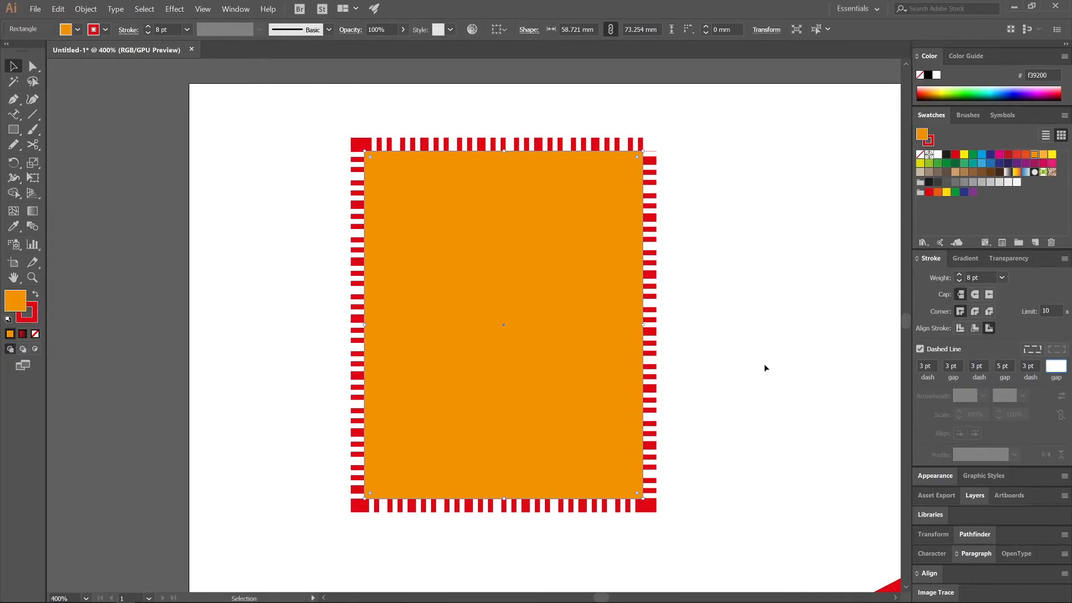
# Step: Align the rectangle's dashed stroke to the inside and clear all dash and gap values after the first pair
pyautogui.click(975, 328)
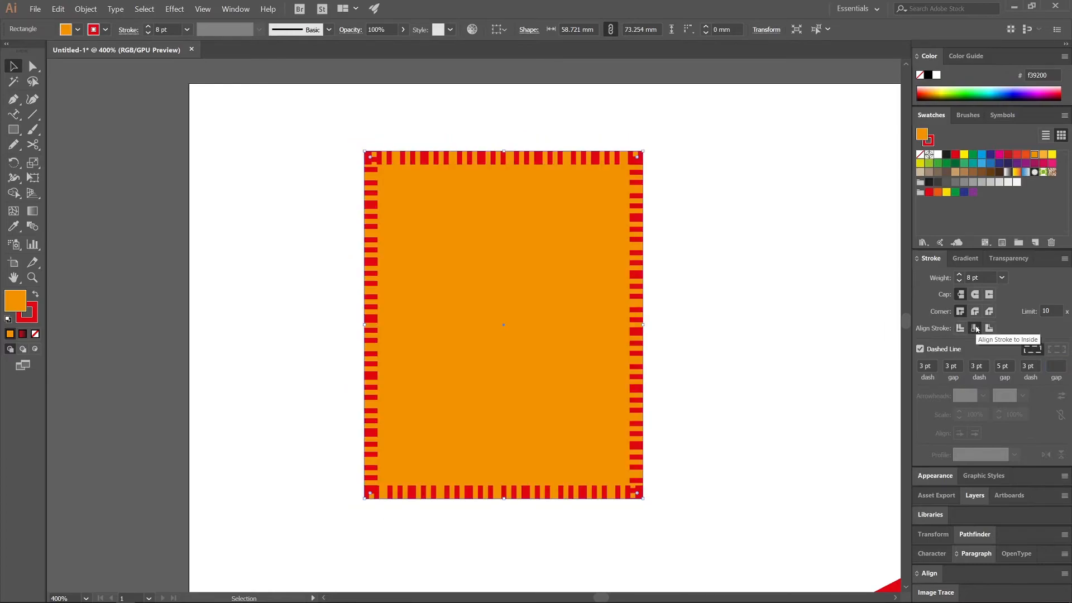
pyautogui.click(1030, 366)
pyautogui.press('BackSpace')
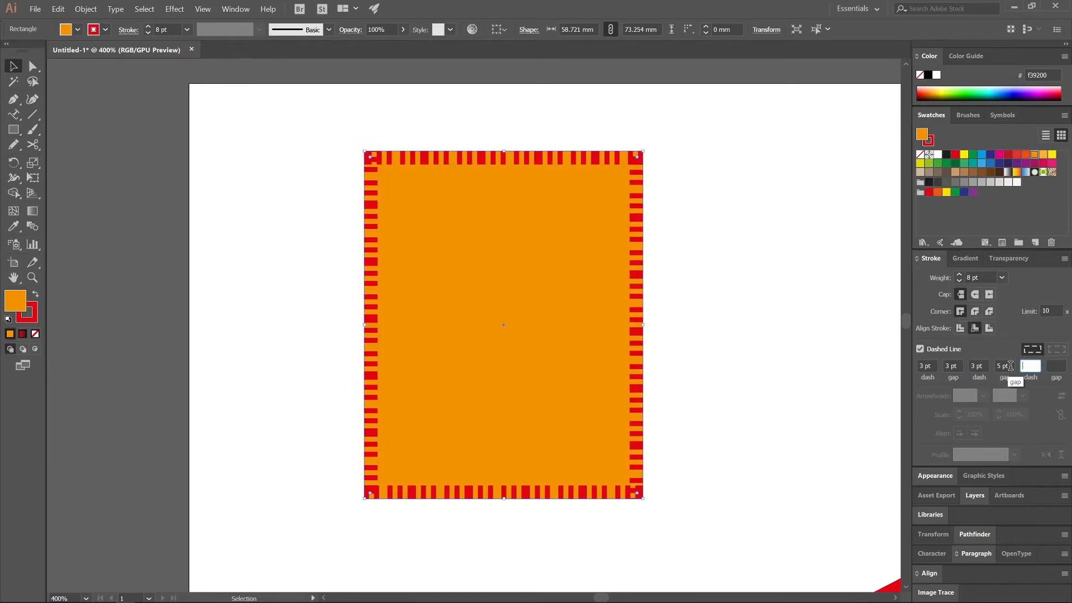
pyautogui.click(1011, 365)
pyautogui.press('BackSpace')
pyautogui.click(985, 365)
pyautogui.press('BackSpace')
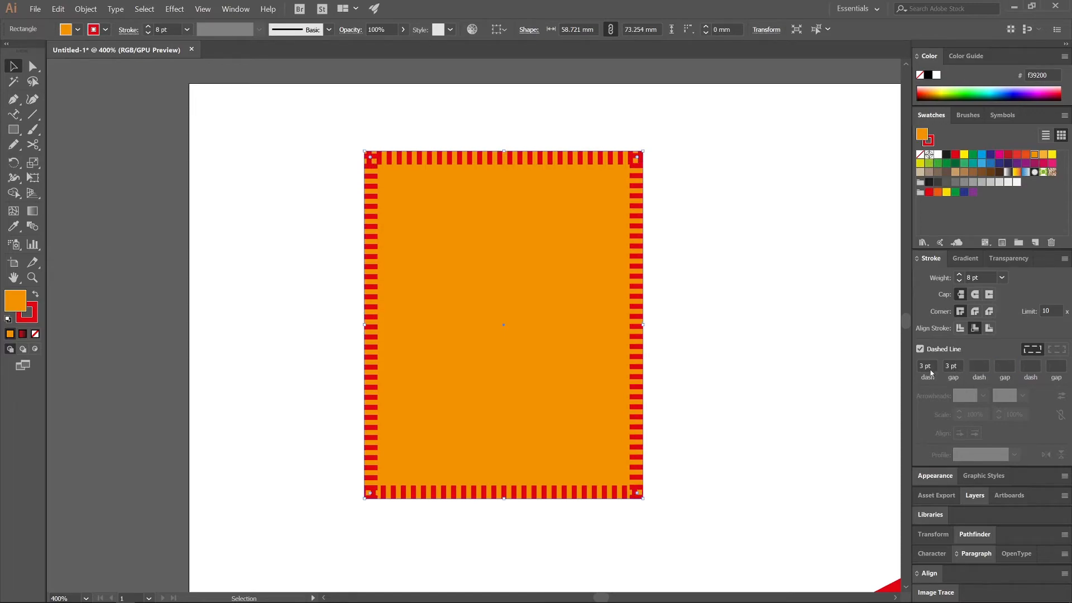
# Step: Try a 45 pt first gap, a 6 pt second dash and a 7 pt second gap, and turn the dashed line off
pyautogui.click(956, 365)
pyautogui.write('45')
pyautogui.press('Tab')
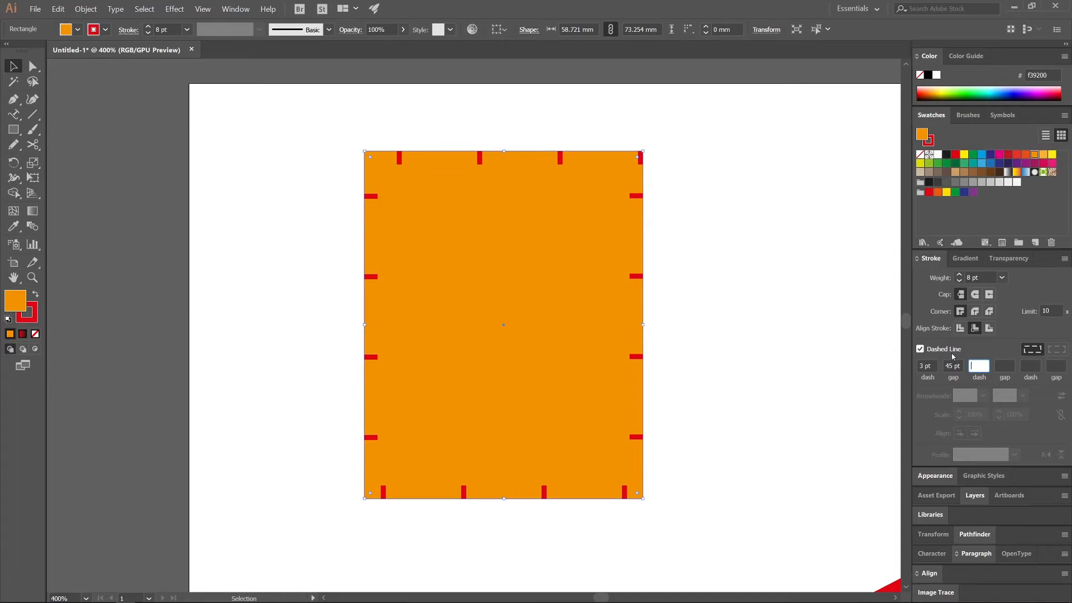
pyautogui.write('6')
pyautogui.press('Tab')
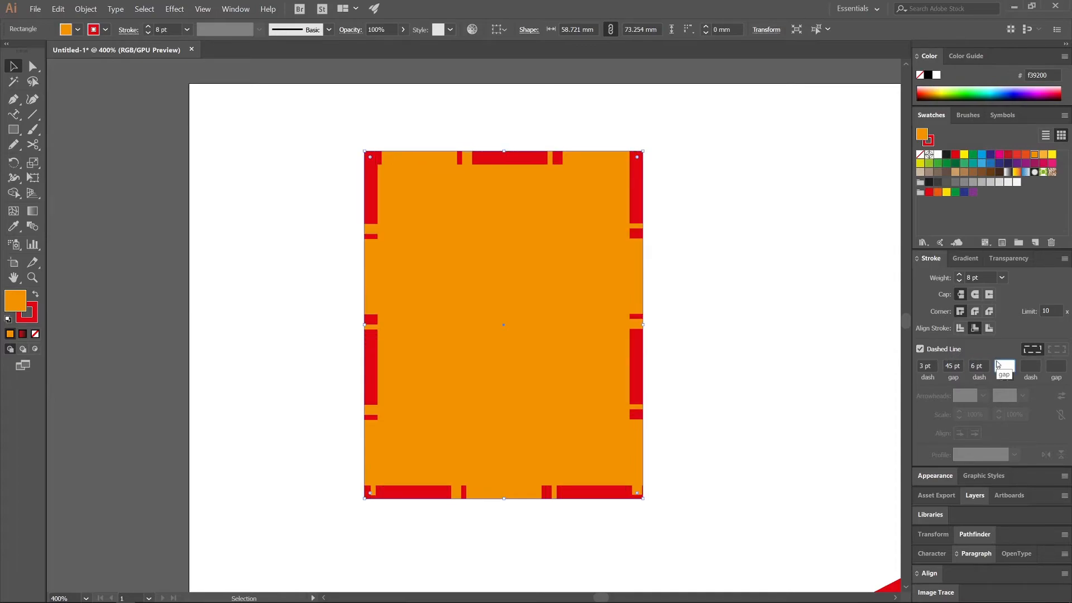
pyautogui.write('7')
pyautogui.press('Tab')
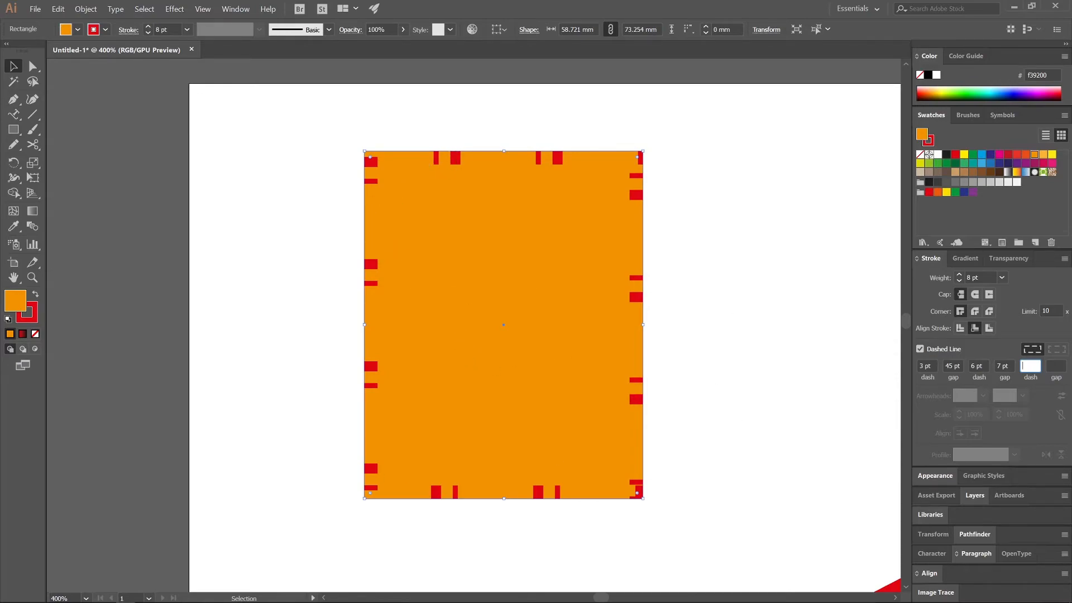
pyautogui.click(1040, 355)
pyautogui.click(921, 349)
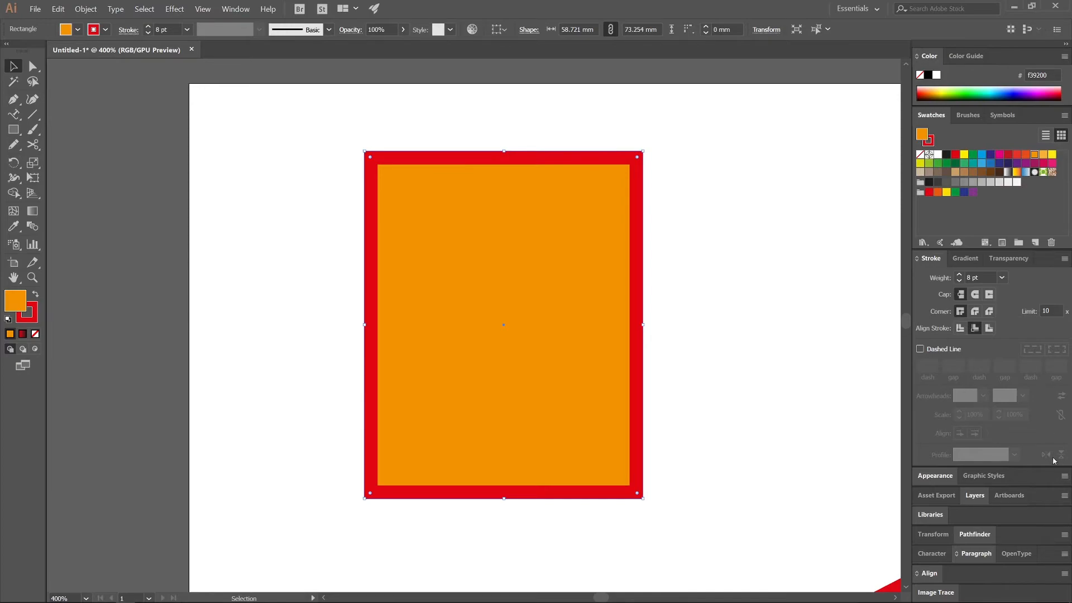
# Step: Apply the red-to-black linear gradient to the rectangle's fill and change its black end stop to purple (662483)
pyautogui.click(965, 259)
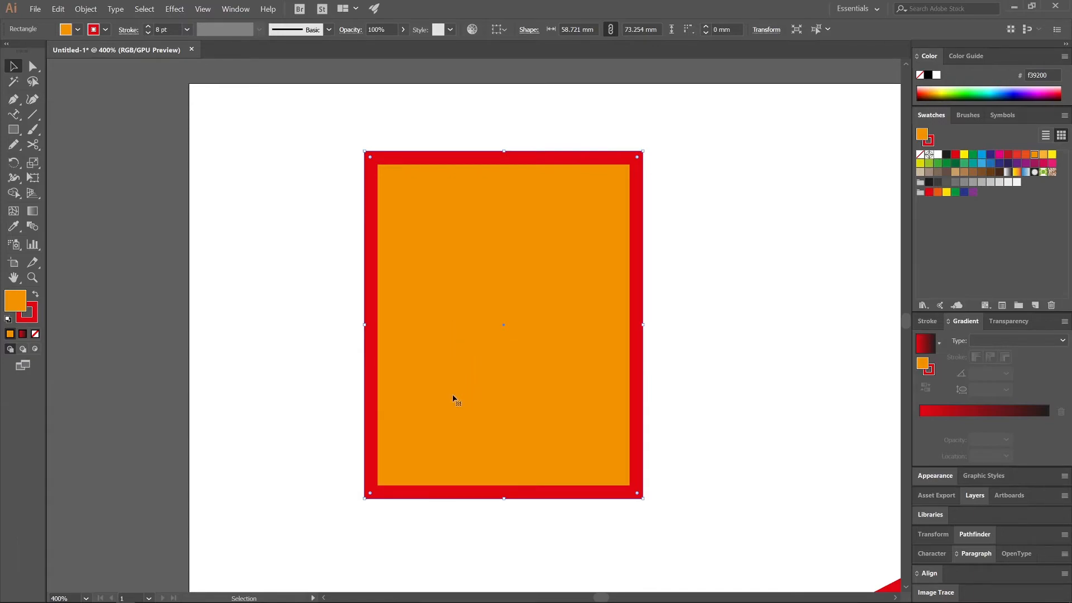
pyautogui.click(924, 342)
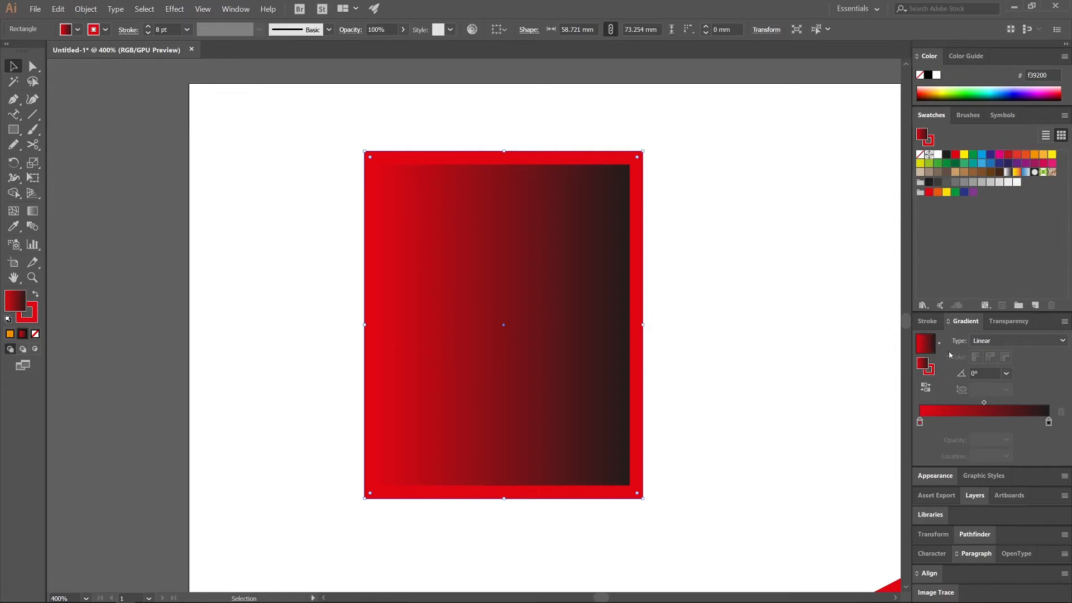
pyautogui.click(939, 344)
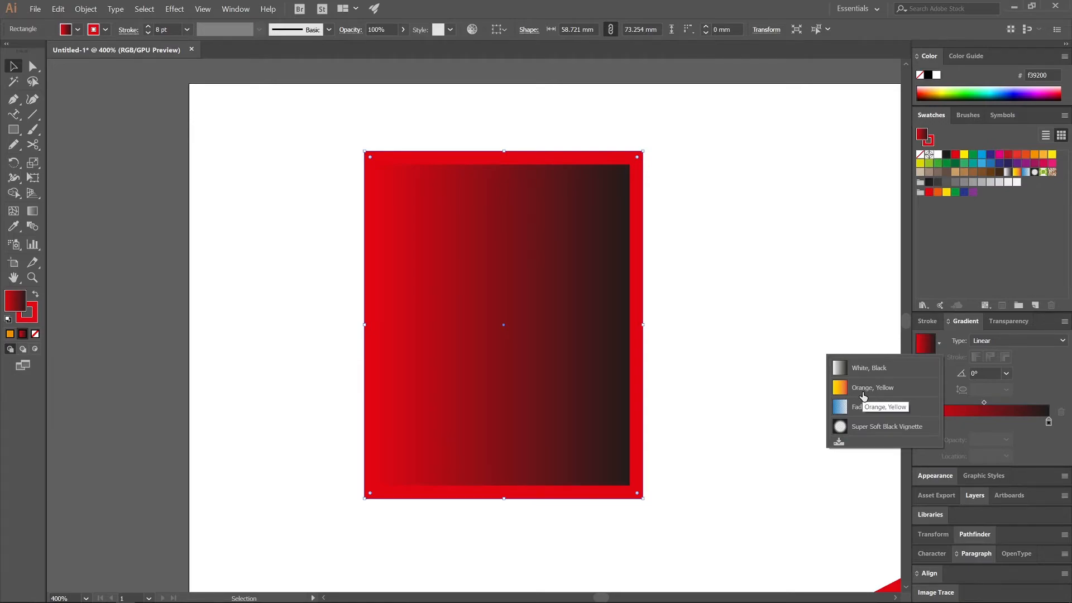
pyautogui.click(1035, 378)
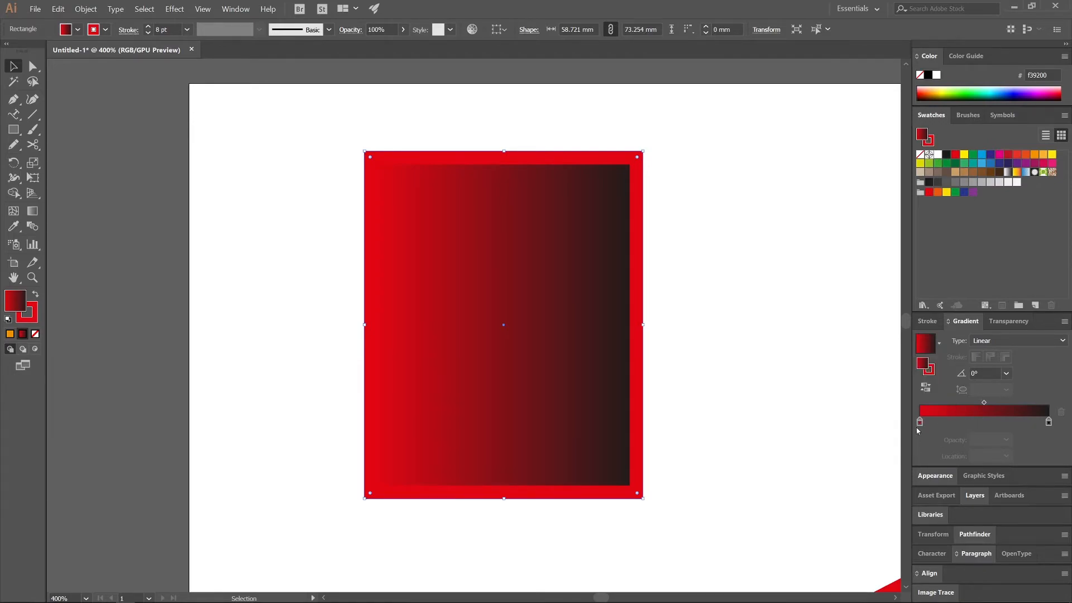
pyautogui.click(1048, 421)
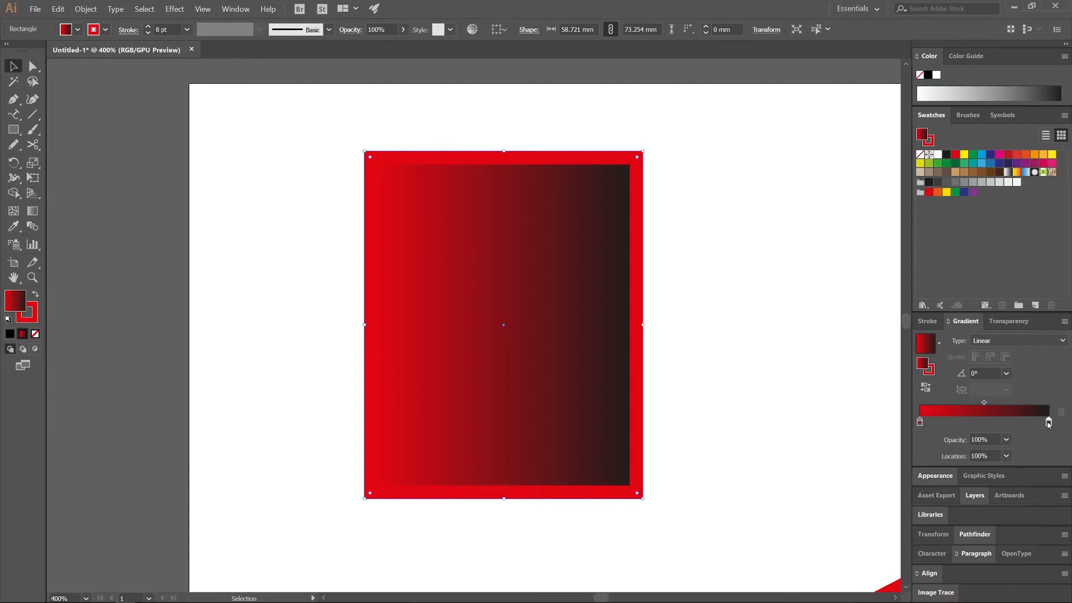
pyautogui.doubleClick(1048, 421)
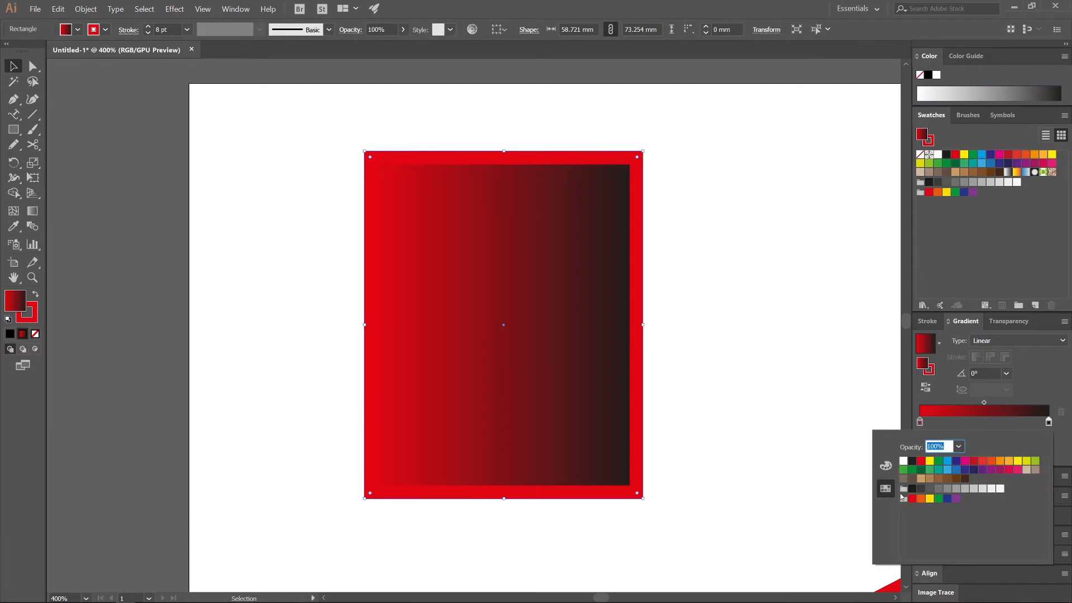
pyautogui.click(983, 470)
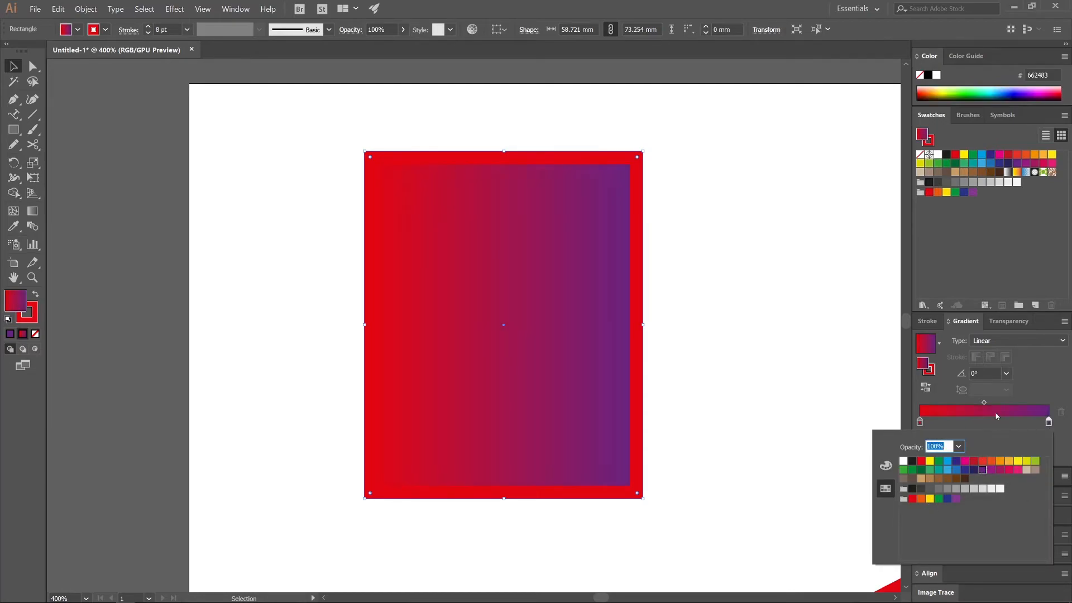
pyautogui.click(974, 407)
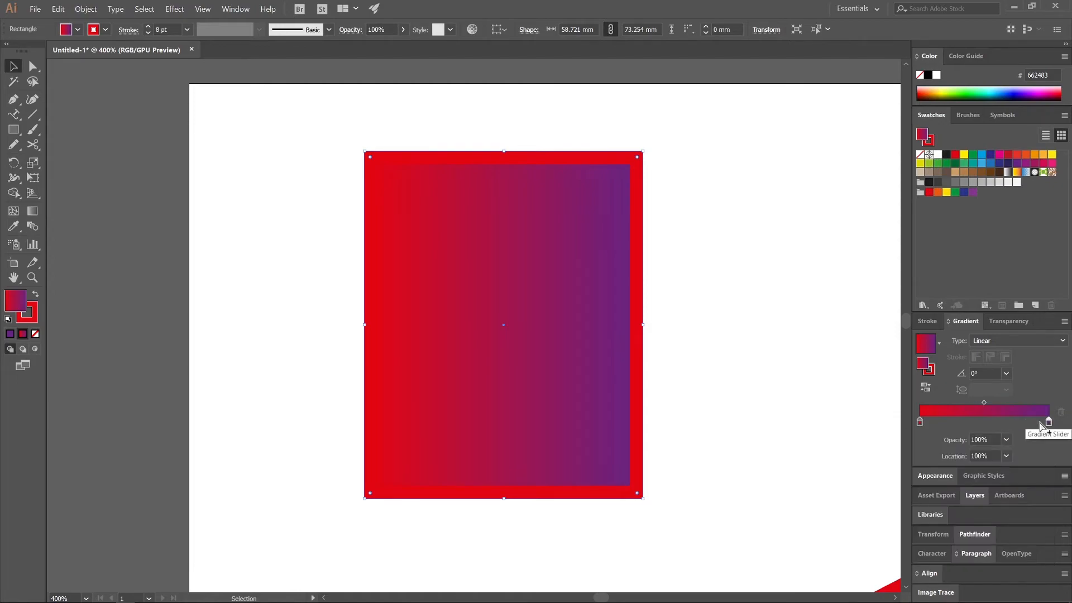
# Step: Add an orange (f39200) gradient stop at about 54% and shift the midpoint between red and orange to about 47%
pyautogui.moveTo(1048, 422); pyautogui.dragTo(990, 422)
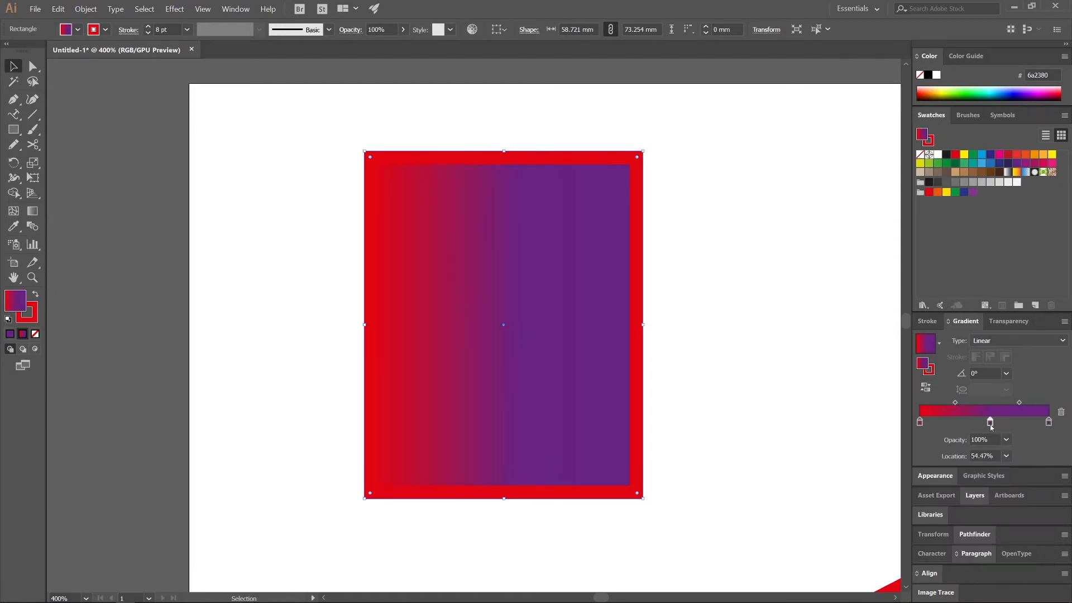
pyautogui.doubleClick(990, 423)
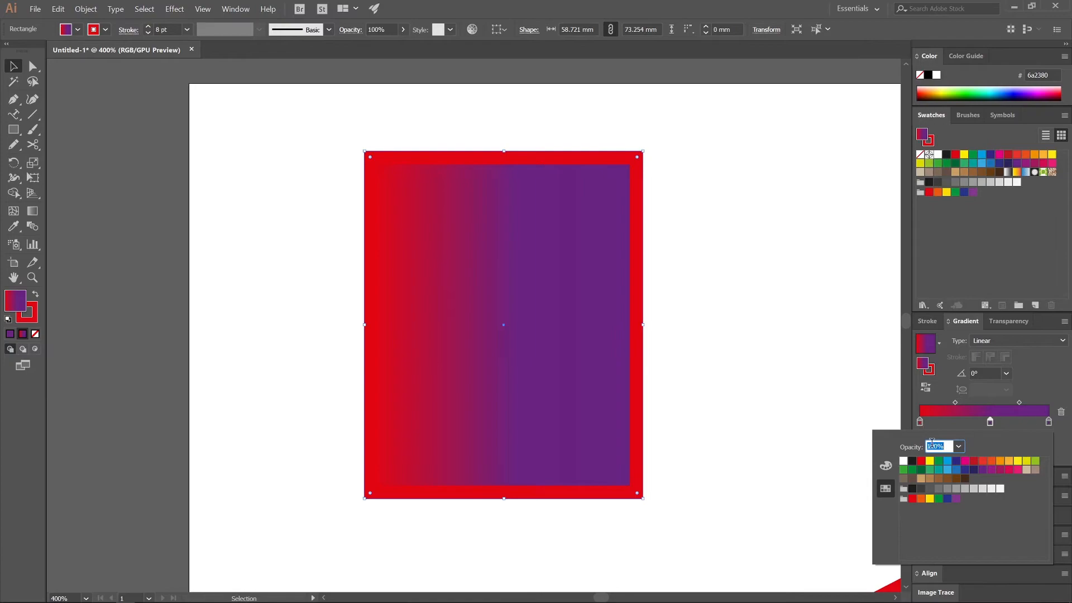
pyautogui.click(1000, 461)
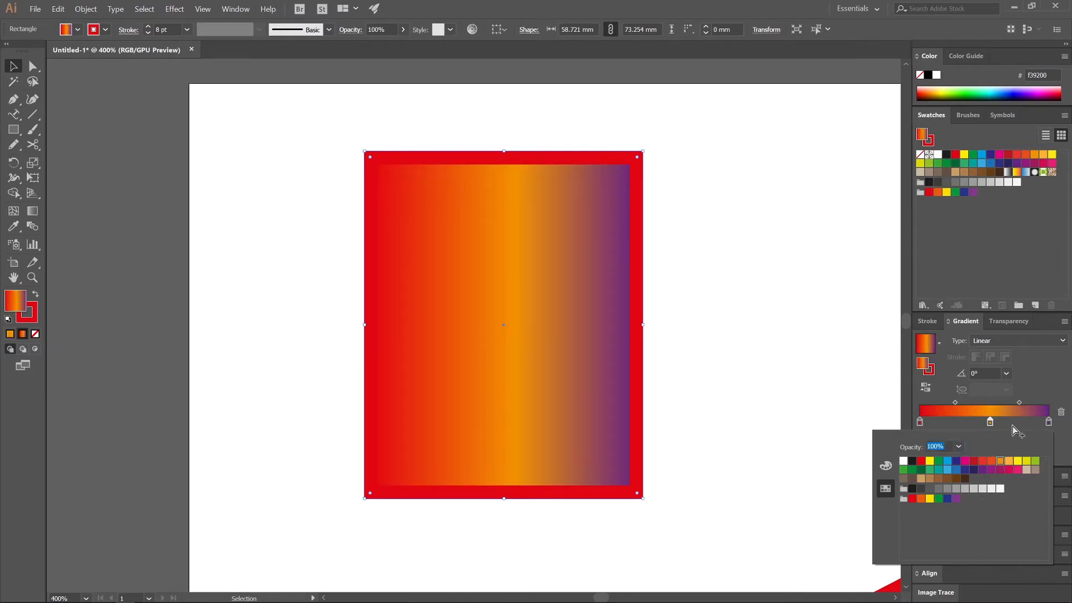
pyautogui.click(1012, 426)
pyautogui.moveTo(1018, 400); pyautogui.dragTo(958, 402)
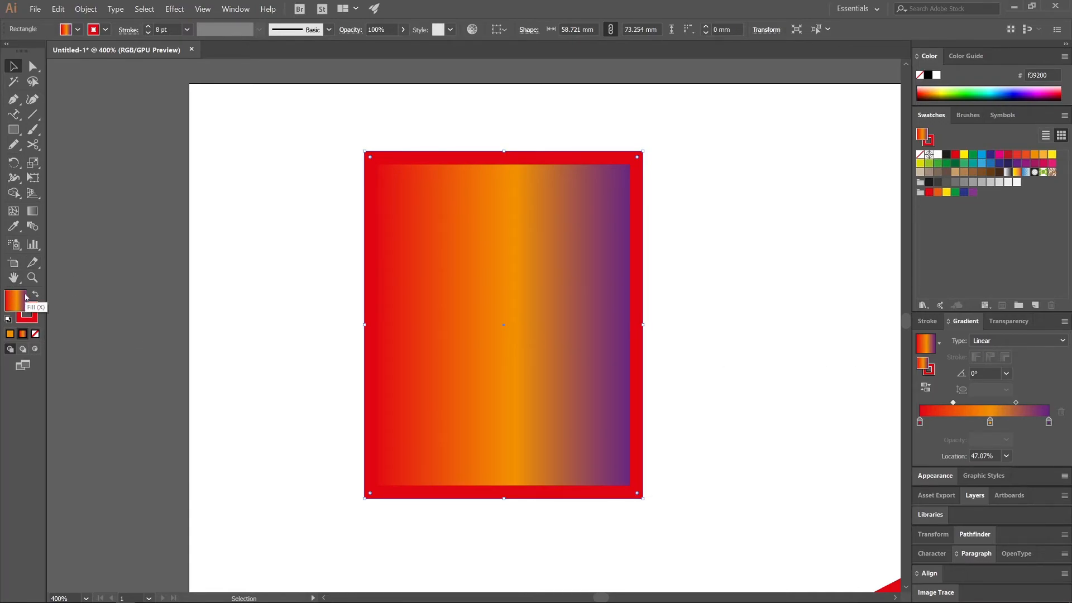
# Step: Fill the rectangle with light blue (009fe3) and swap its fill and stroke repeatedly, ending with blue fill and red stroke
pyautogui.click(981, 155)
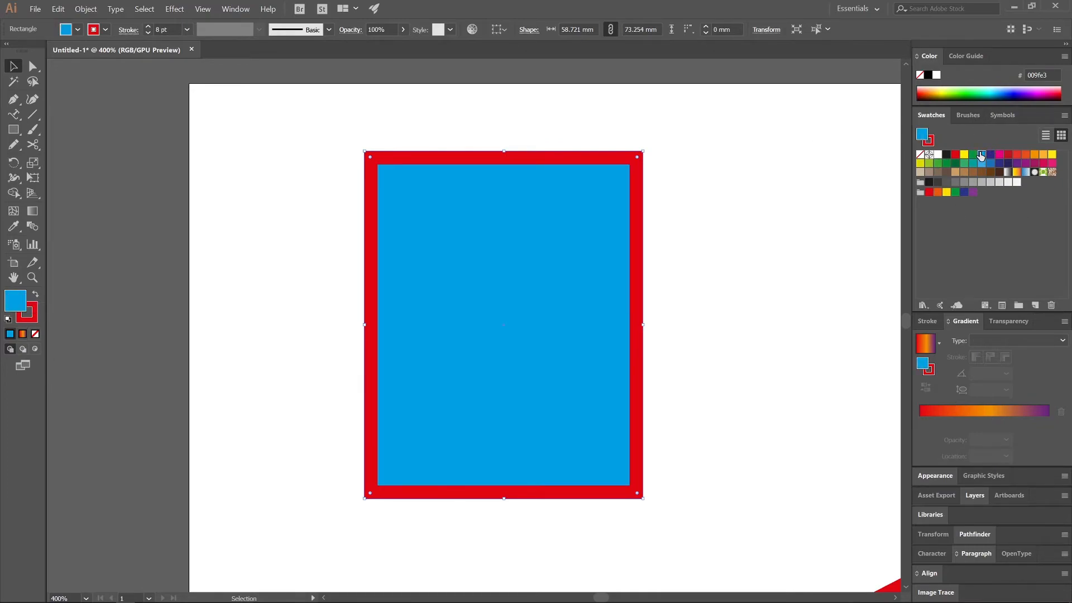
pyautogui.click(36, 296)
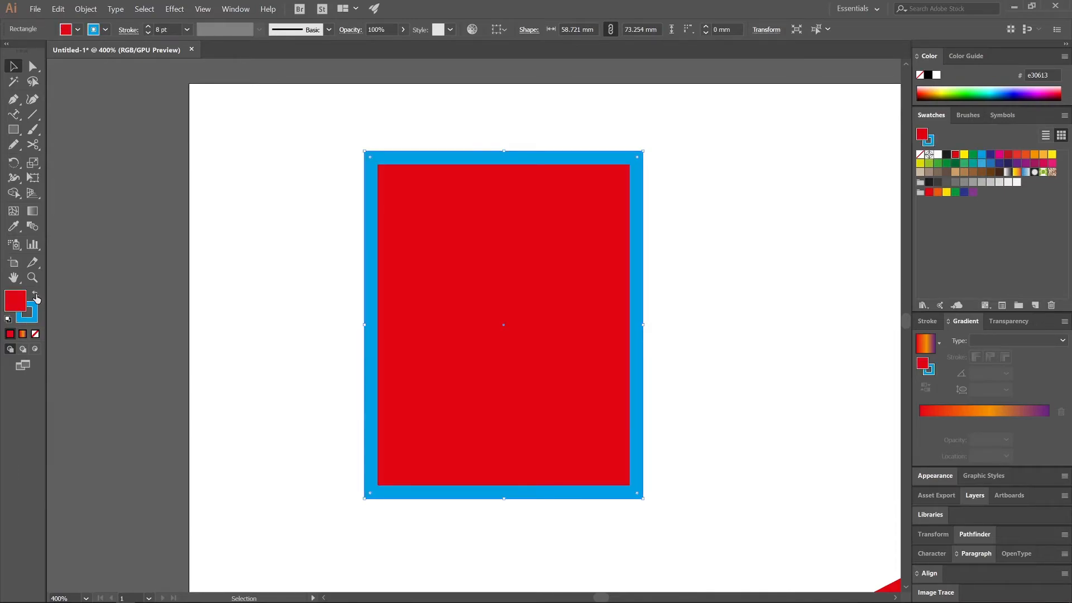
pyautogui.click(35, 296)
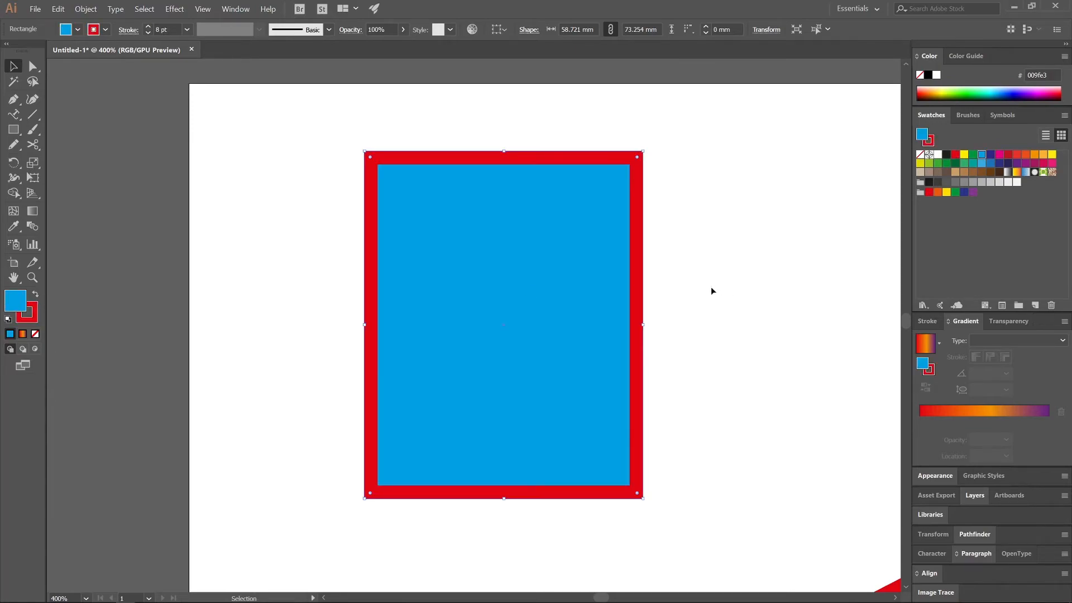
pyautogui.click(35, 296)
pyautogui.click(35, 296)
pyautogui.click(35, 297)
pyautogui.click(35, 297)
pyautogui.click(35, 297)
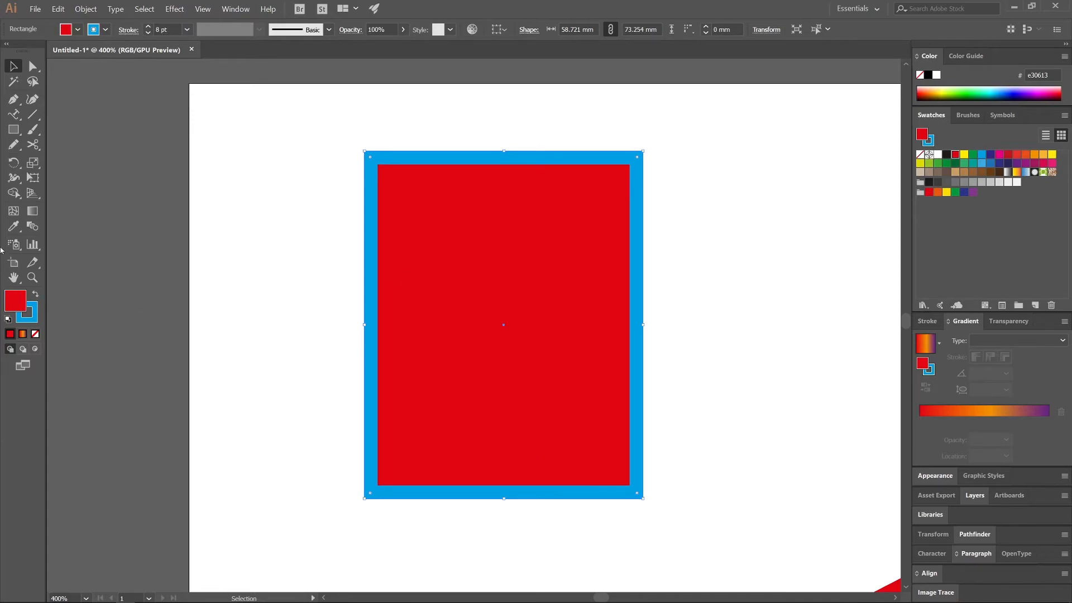
pyautogui.click(36, 296)
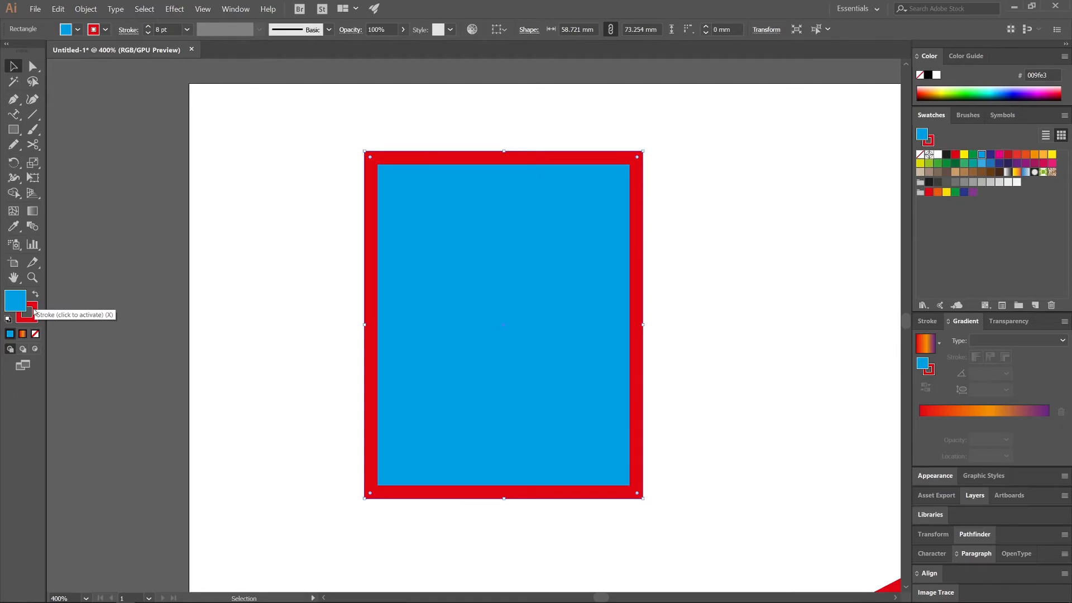
# Step: Make the stroke color active and recolor the rectangle's stroke green, replacing it with yellow (dedc00)
pyautogui.click(34, 312)
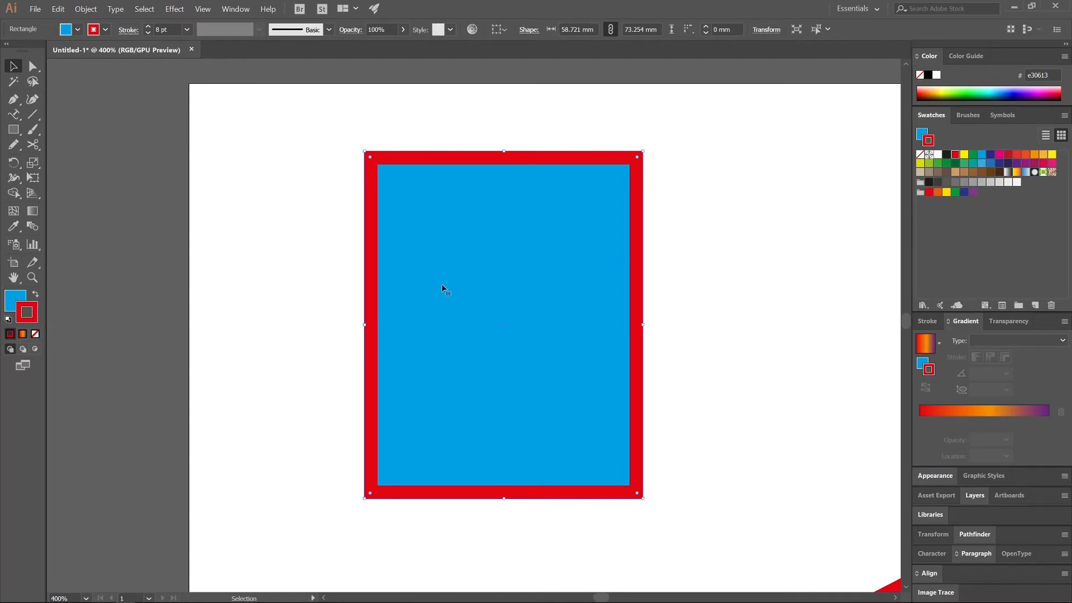
pyautogui.click(938, 163)
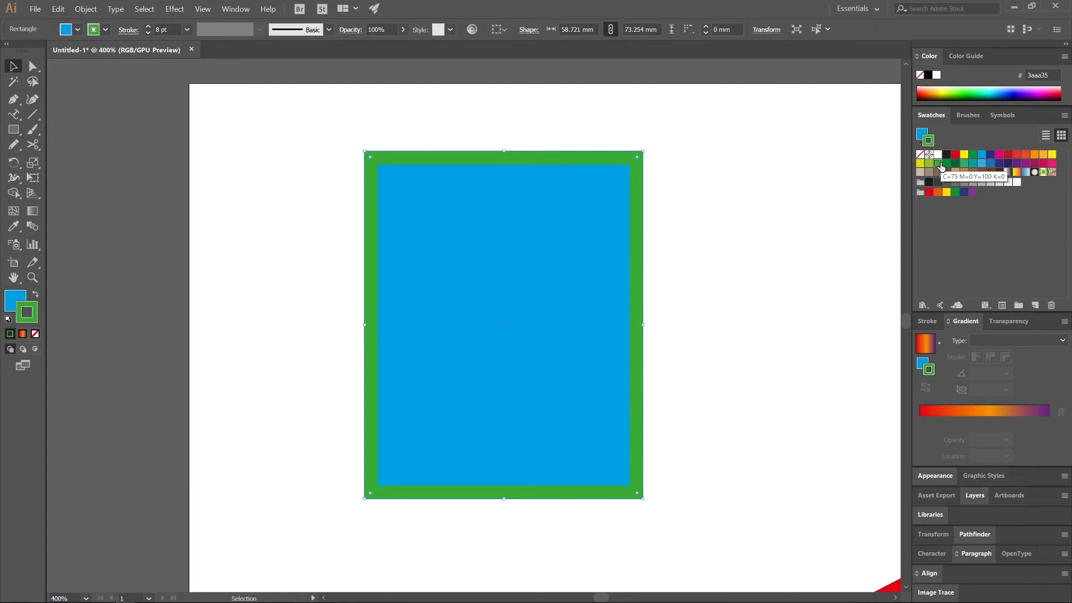
pyautogui.click(920, 162)
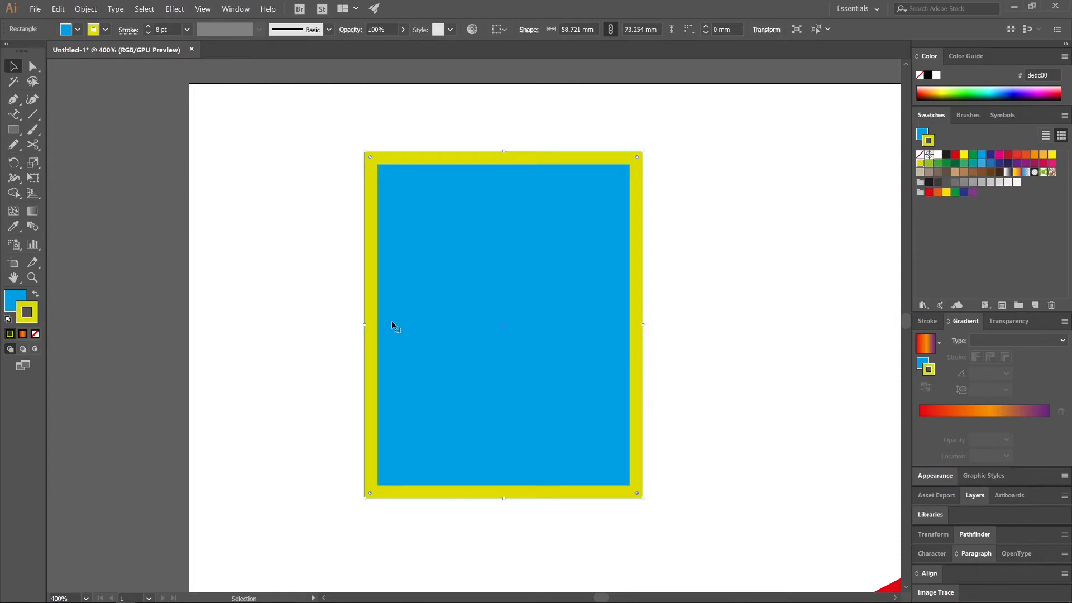
# Step: Apply the red-orange-purple linear gradient to the rectangle's stroke and expand its Appearance attributes
pyautogui.click(929, 346)
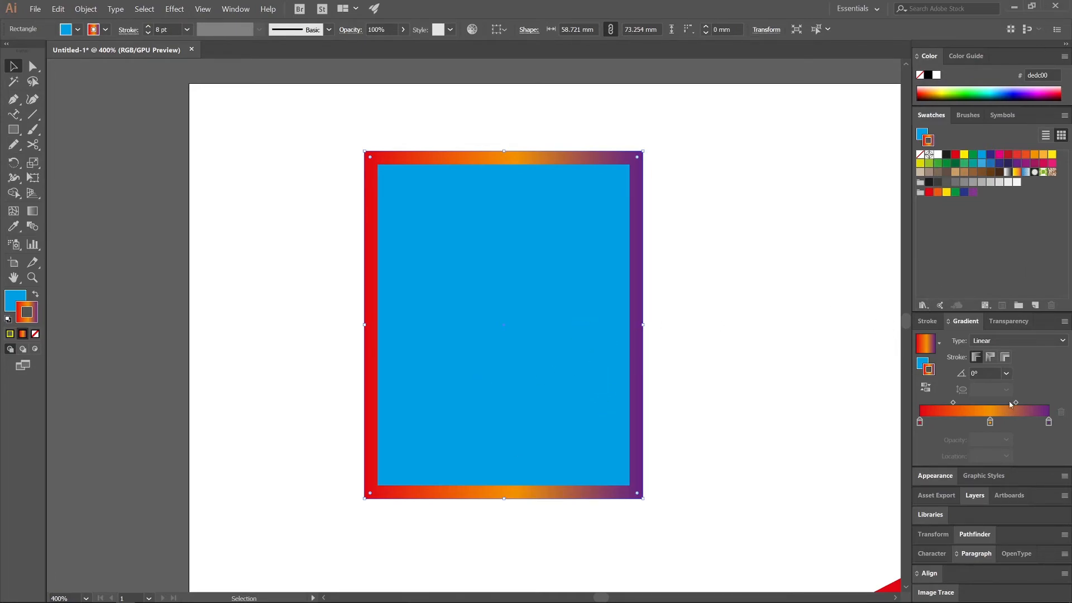
pyautogui.click(944, 476)
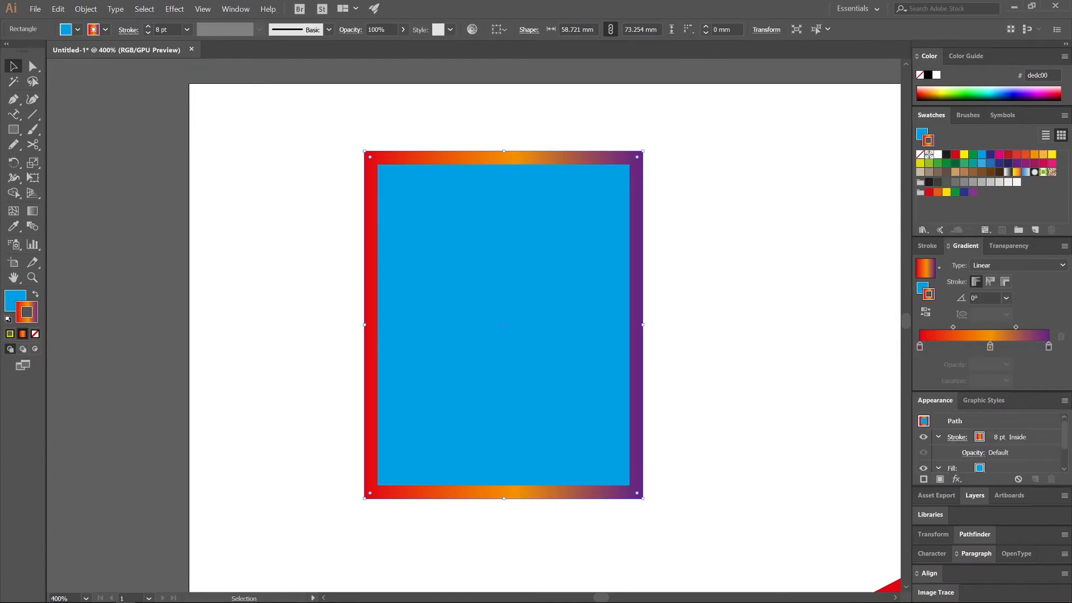
# Step: Collapse the docked panels to icons and open the Layers list, with the whole artboard in view and nothing selected
pyautogui.click(1065, 43)
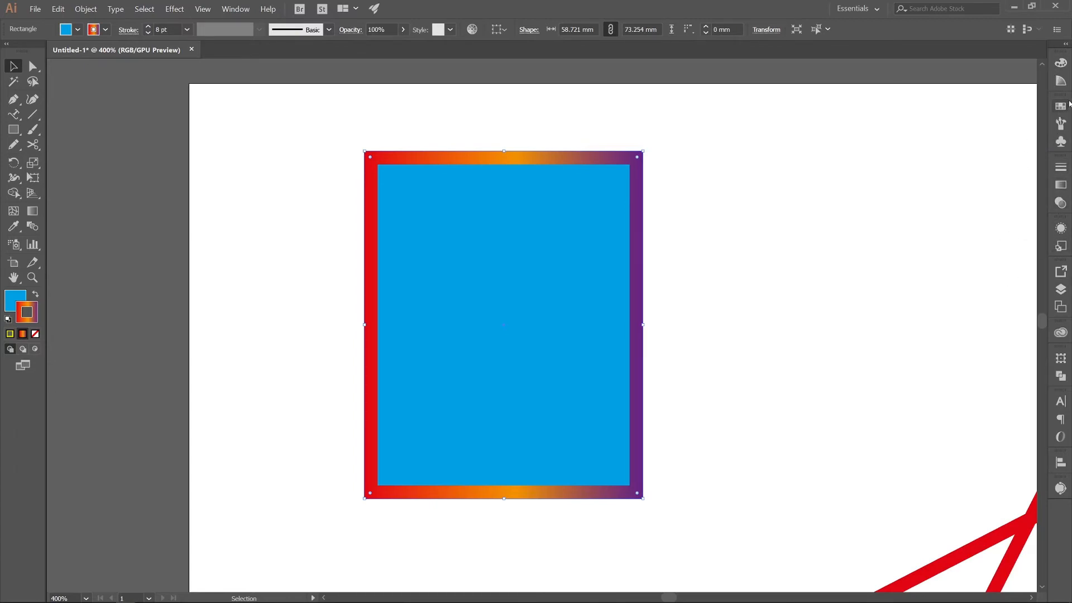
pyautogui.click(1060, 288)
pyautogui.moveTo(829, 401); pyautogui.dragTo(734, 354)
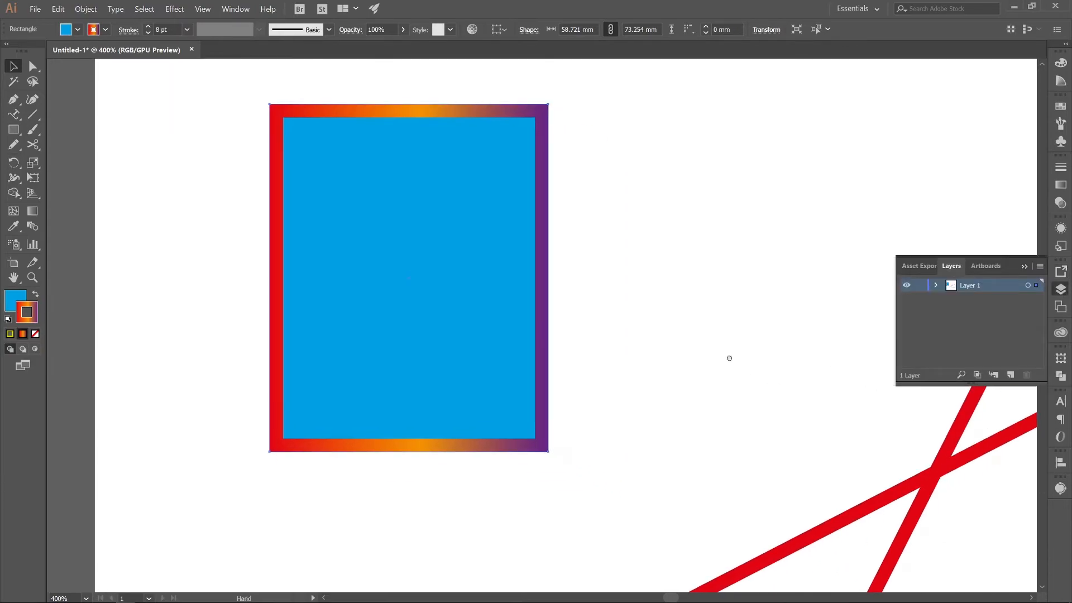
pyautogui.scroll(-3, 781, 346)
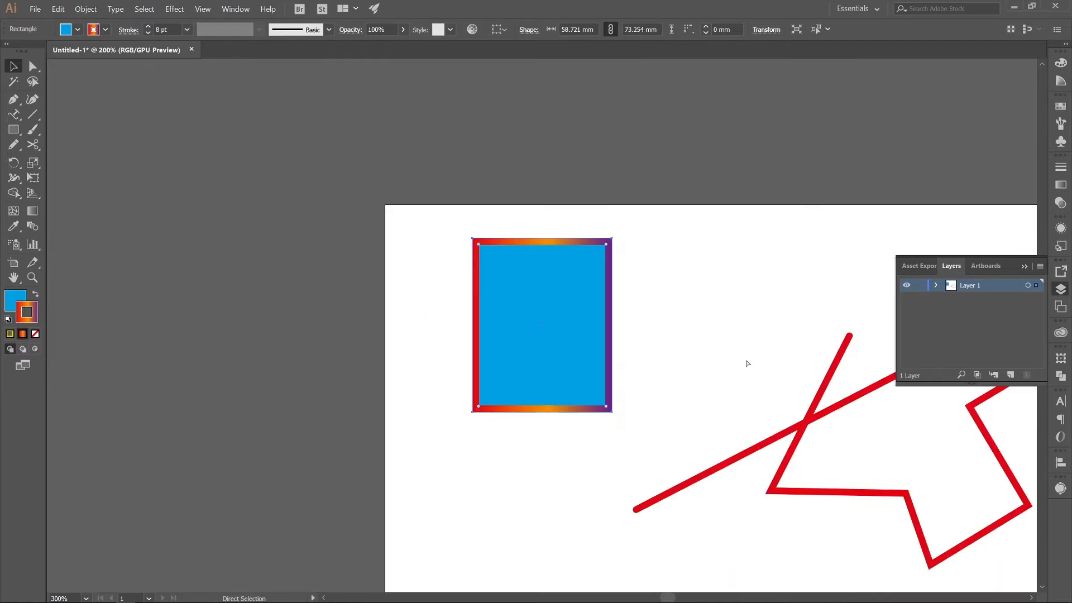
pyautogui.moveTo(783, 501); pyautogui.dragTo(677, 420)
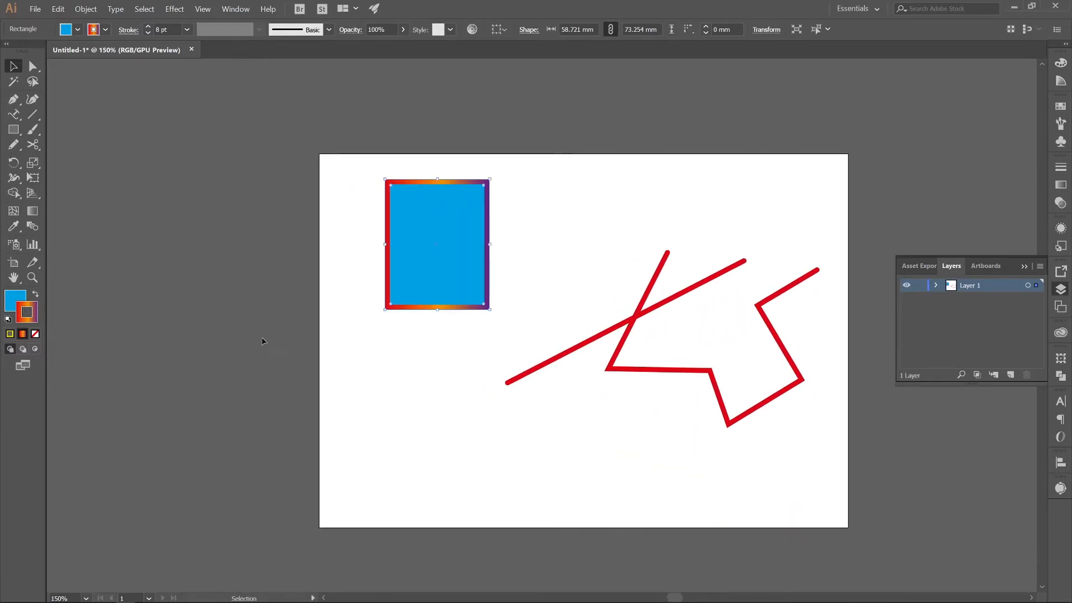
pyautogui.click(790, 485)
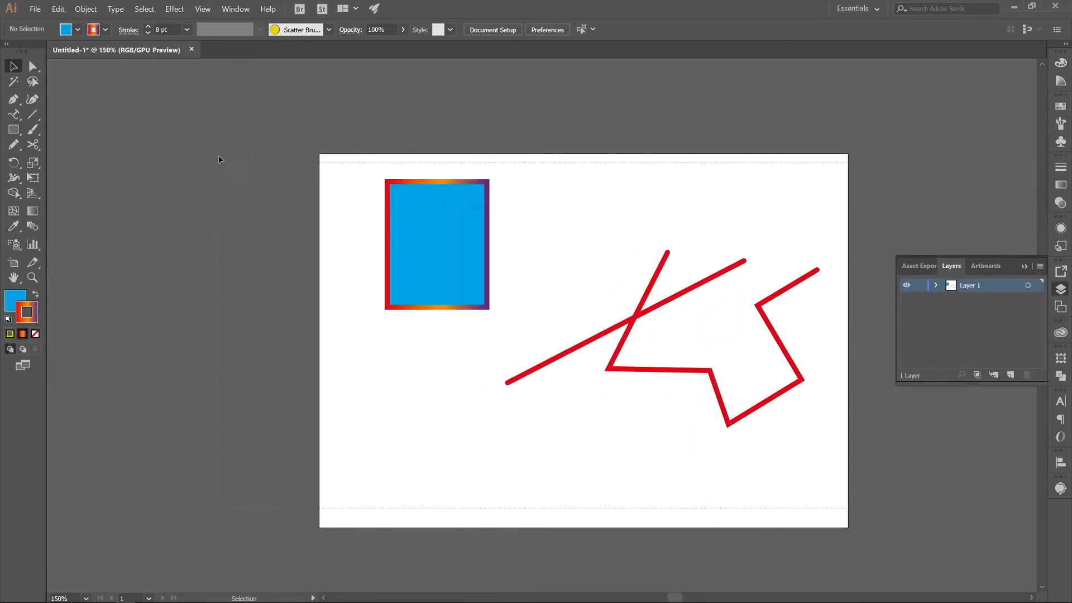
pyautogui.hotkey('ctrl', 'a')
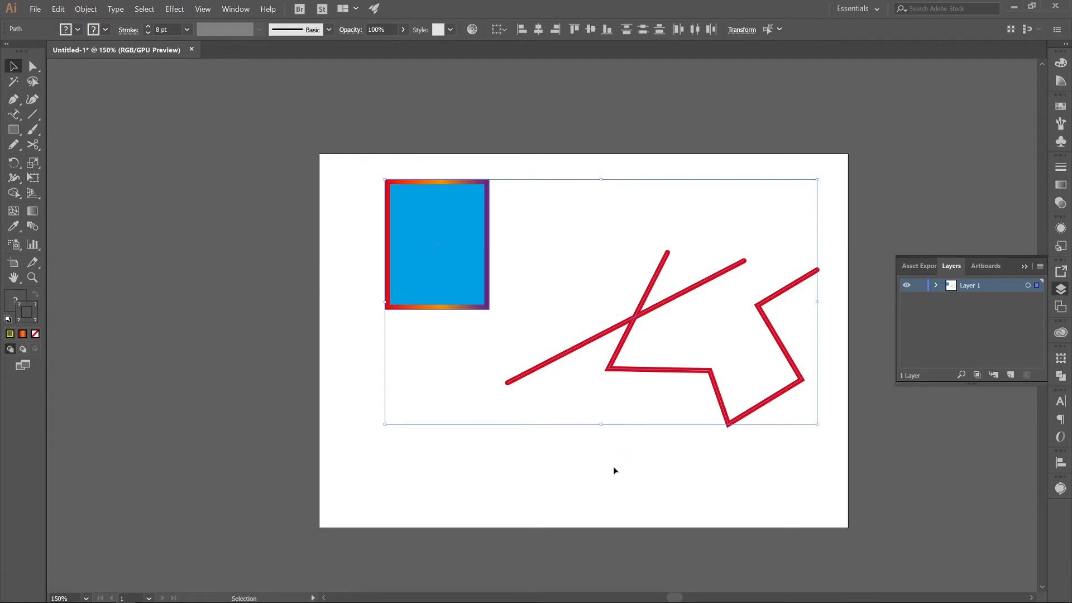
pyautogui.click(594, 482)
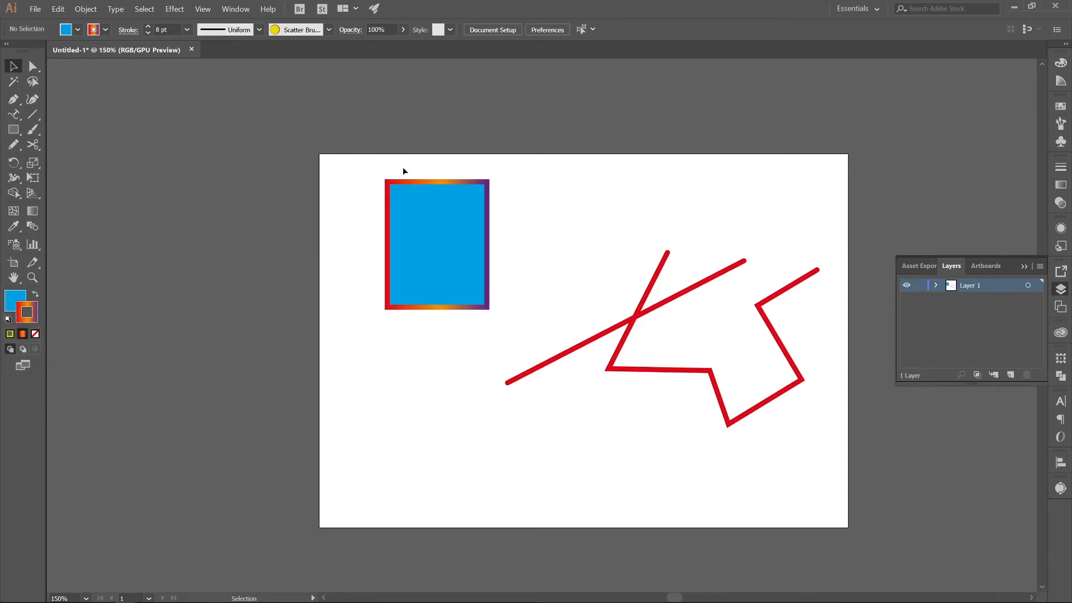
# Step: Move the blue rectangle over the crossing red lines and bring it to the front of them
pyautogui.moveTo(441, 240); pyautogui.dragTo(631, 331)
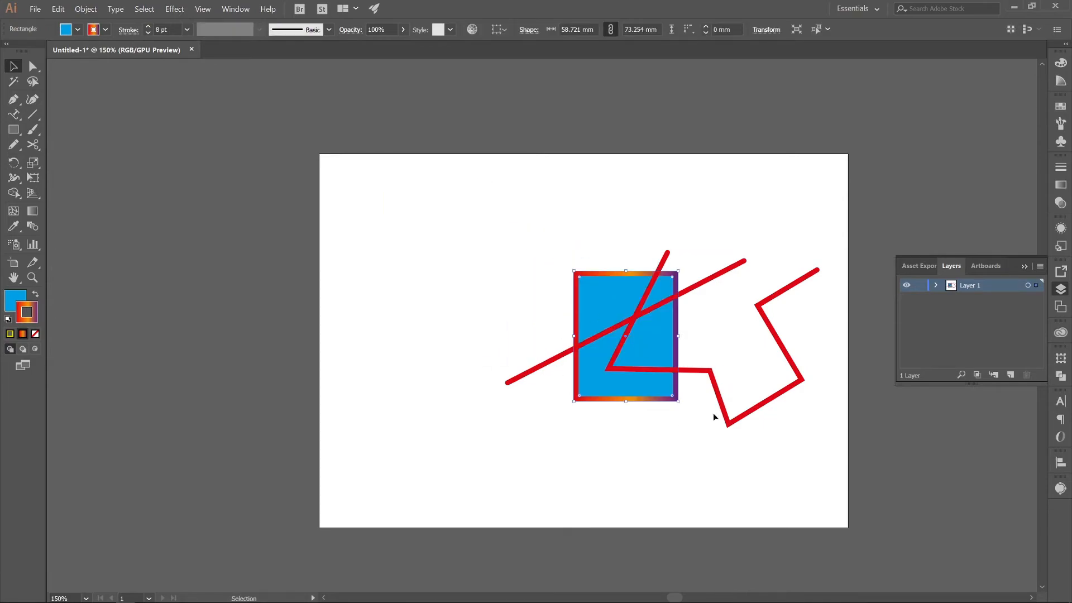
pyautogui.click(738, 383)
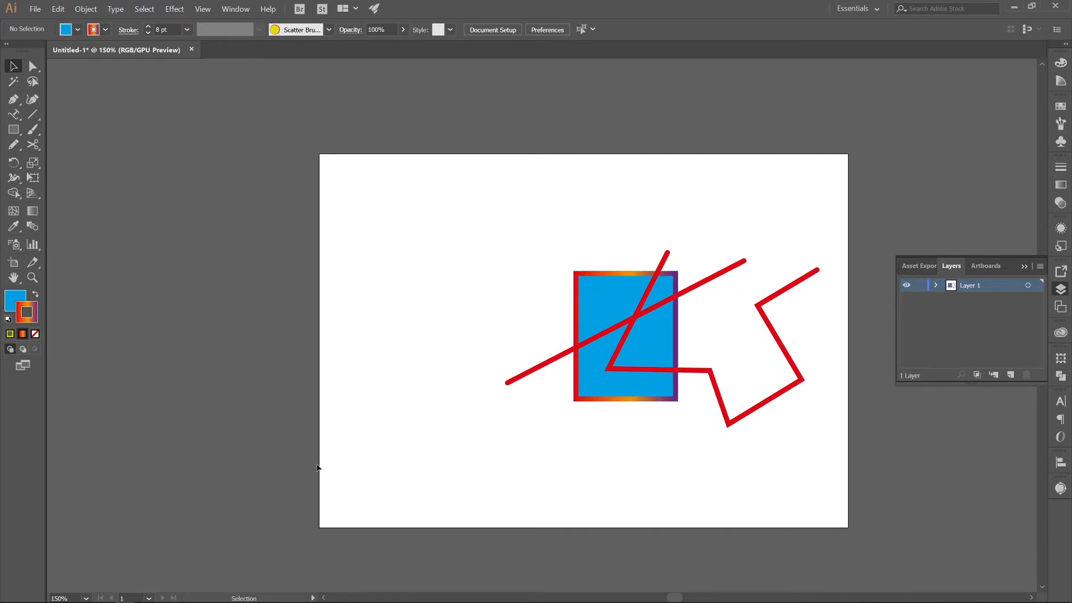
pyautogui.click(643, 338)
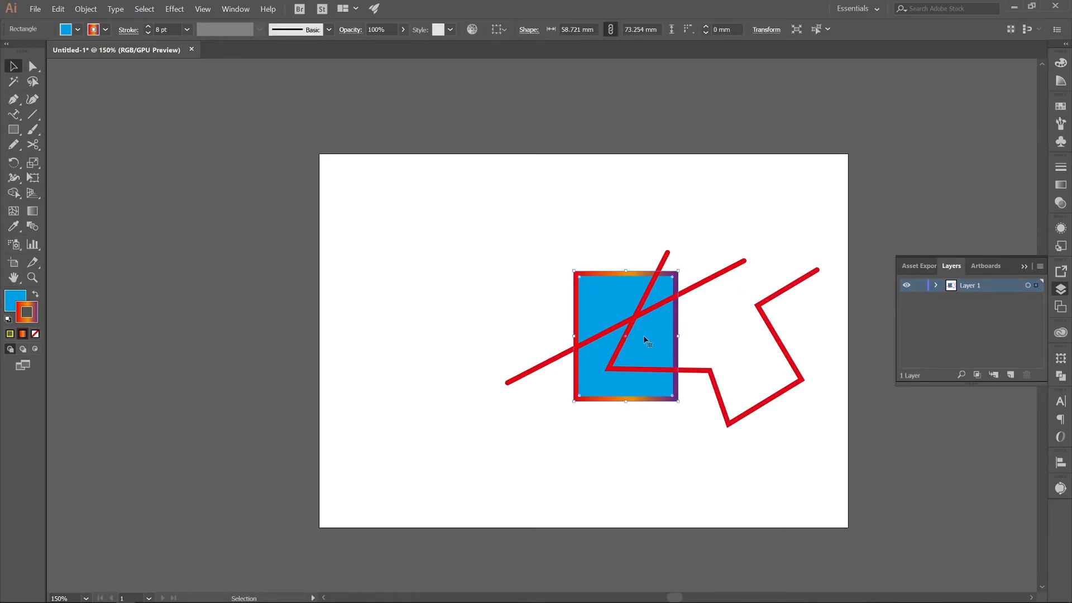
pyautogui.rightClick(645, 338)
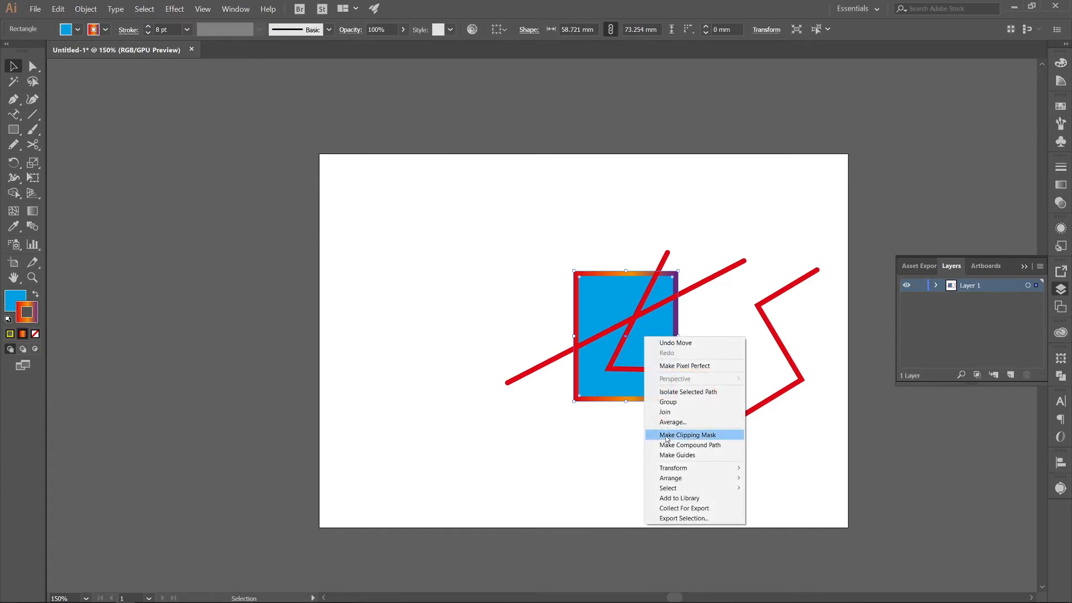
pyautogui.moveTo(669, 478)
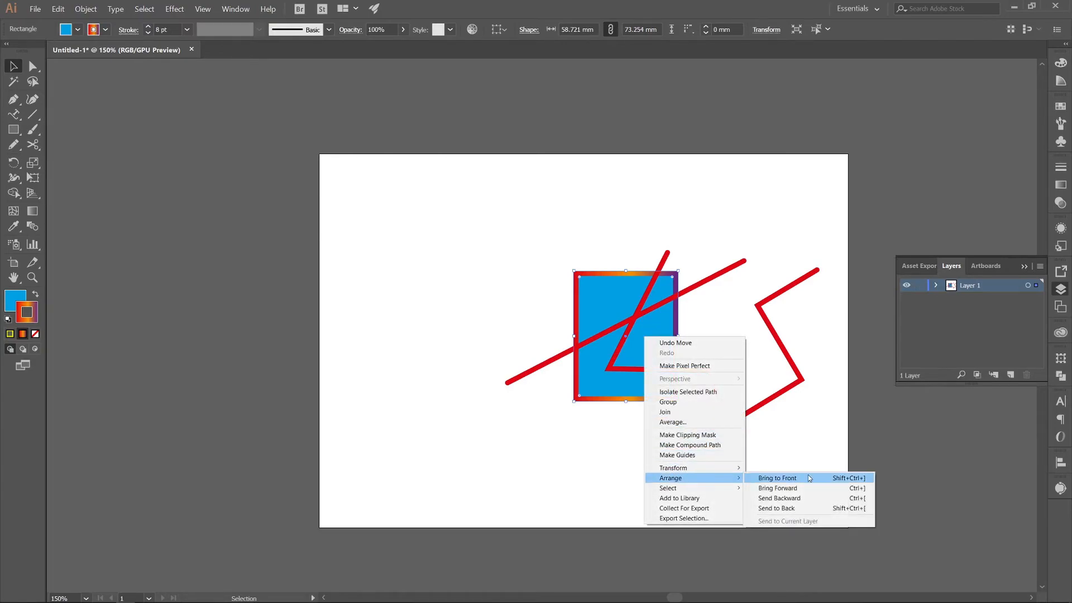
pyautogui.click(775, 478)
pyautogui.click(557, 450)
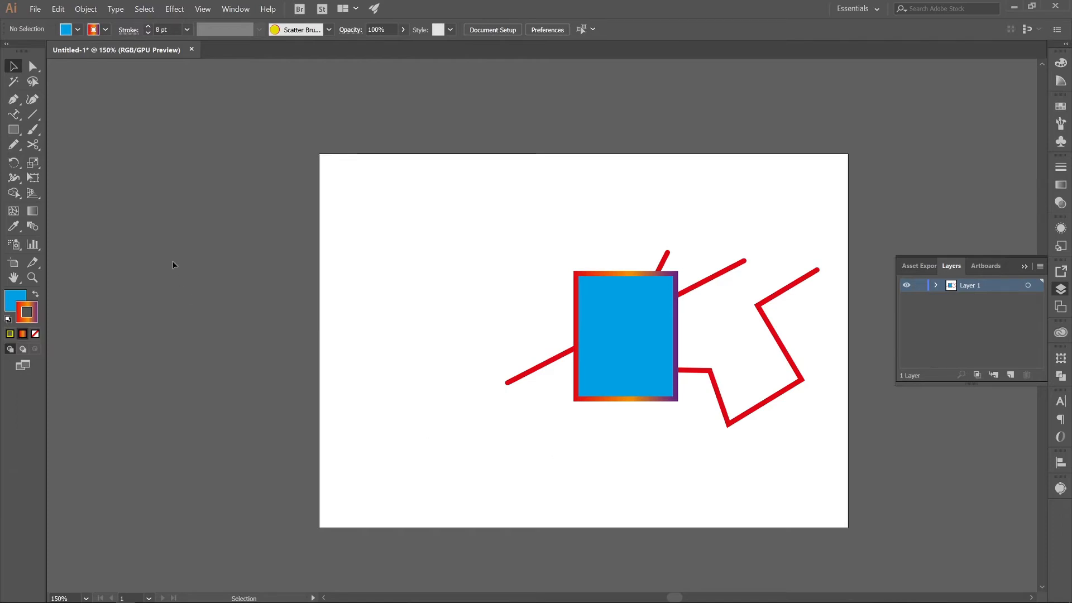
# Step: Draw a second rectangle about 70 by 58 mm in the upper-left part of the artboard
pyautogui.click(22, 131)
pyautogui.moveTo(377, 191)
pyautogui.mouseDown()
pyautogui.moveTo(476, 247)
pyautogui.moveTo(500, 293)
pyautogui.mouseUp()
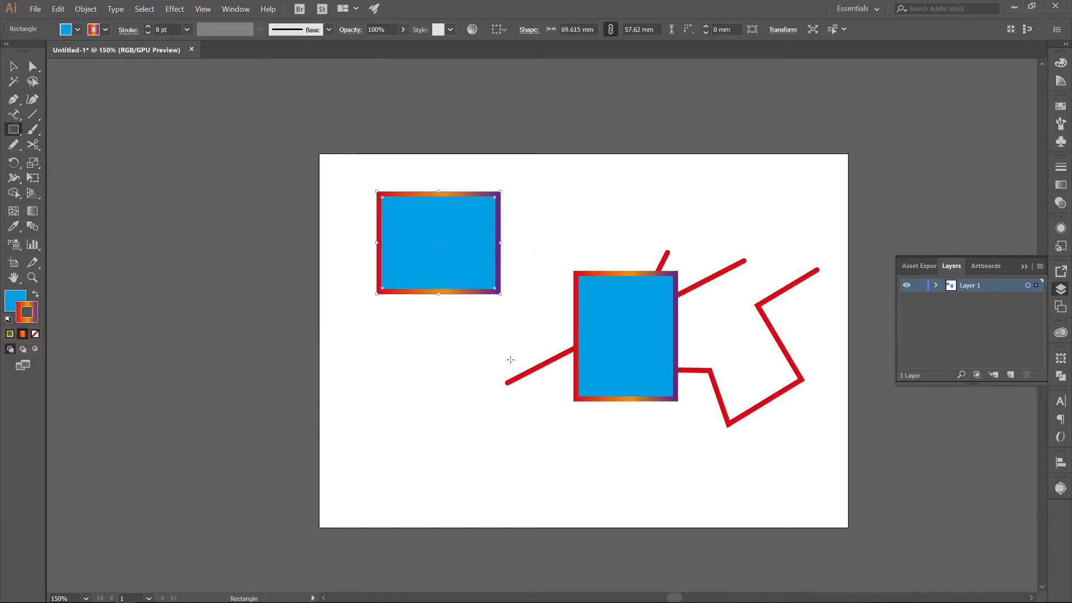
pyautogui.press('v')
pyautogui.click(451, 332)
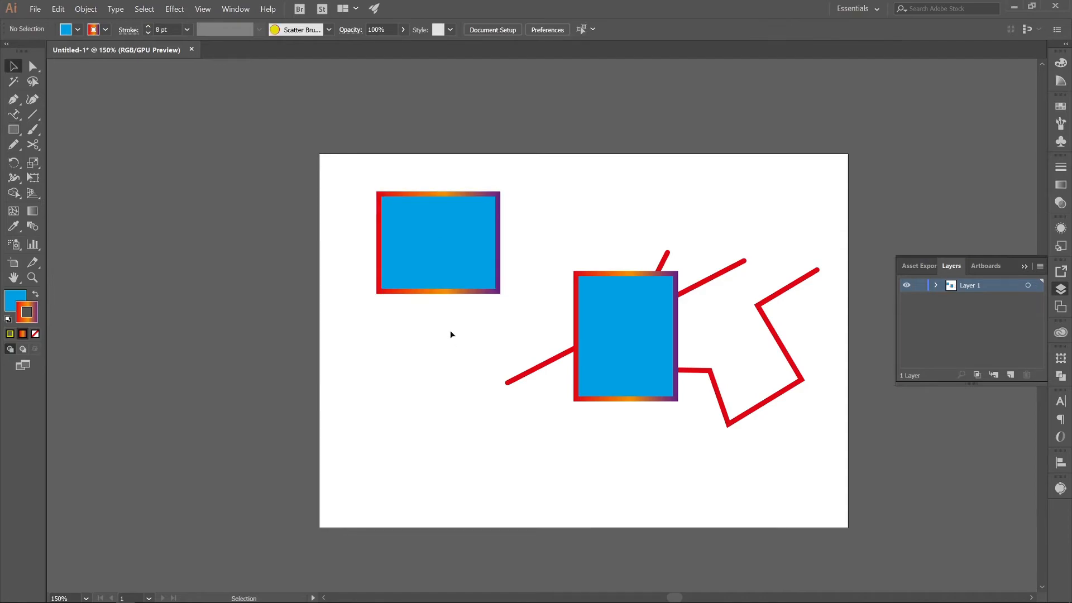
# Step: Create a new layer and draw five overlapping rectangles of different sizes on it across the artboard
pyautogui.click(1010, 376)
pyautogui.click(14, 130)
pyautogui.moveTo(455, 233); pyautogui.dragTo(571, 385)
pyautogui.moveTo(519, 191); pyautogui.dragTo(675, 292)
pyautogui.moveTo(471, 359); pyautogui.dragTo(691, 487)
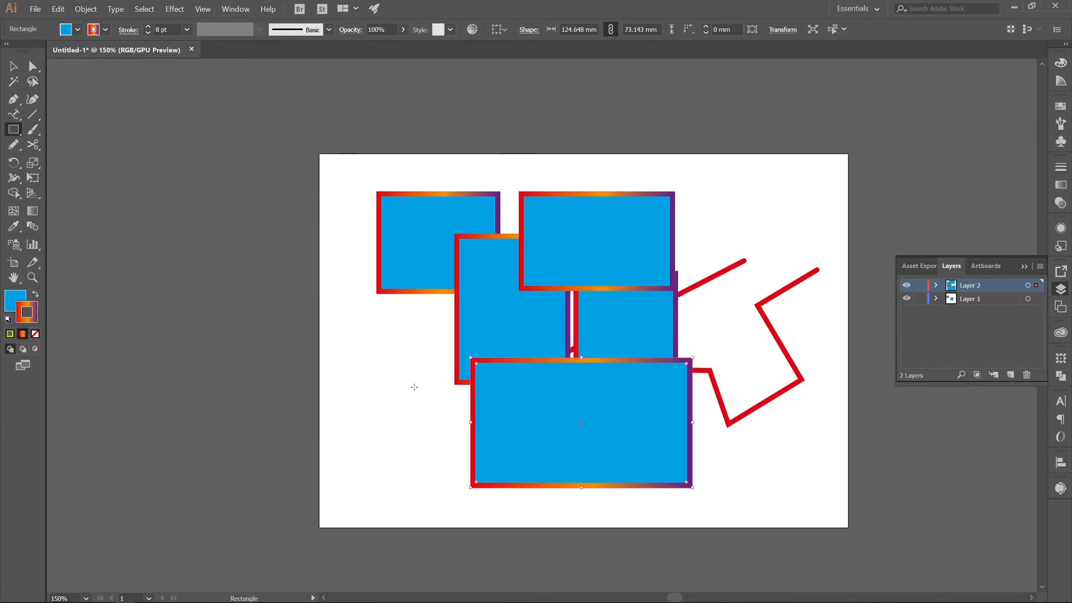
pyautogui.moveTo(394, 324); pyautogui.dragTo(509, 393)
pyautogui.moveTo(366, 215); pyautogui.dragTo(489, 274)
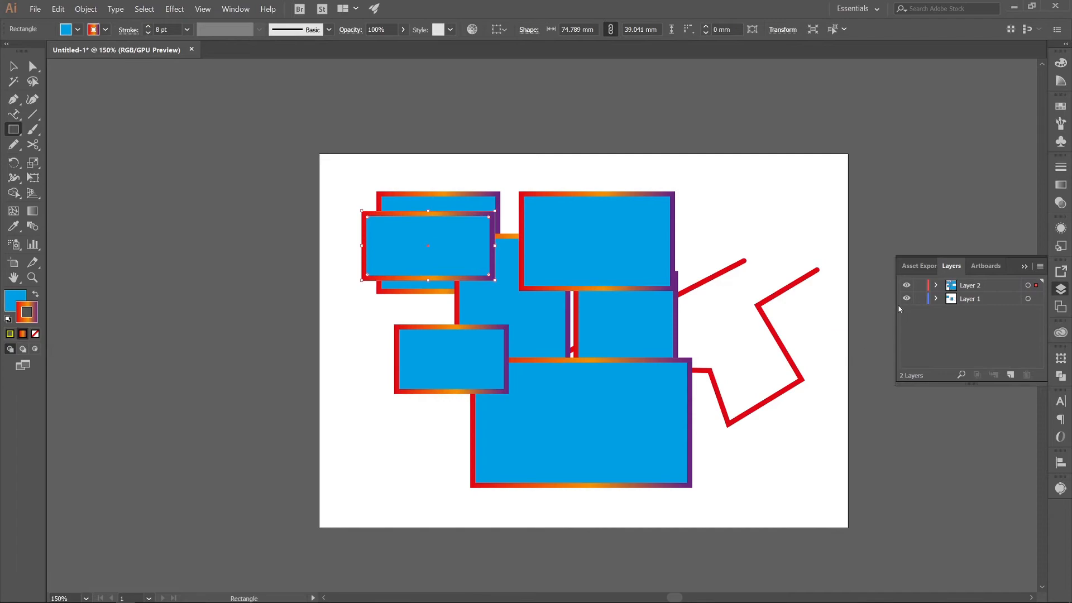
# Step: Lock Layer 1 and move all the rectangles on Layer 2 together a little right and down
pyautogui.click(920, 298)
pyautogui.hotkey('ctrl', 'a')
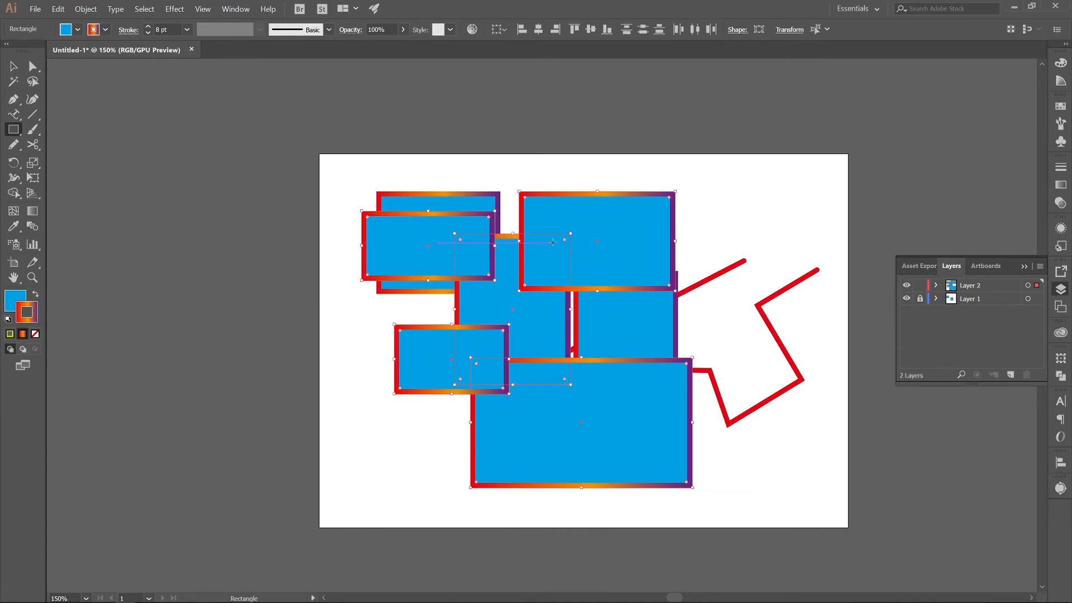
pyautogui.press('v')
pyautogui.moveTo(619, 262); pyautogui.dragTo(686, 289)
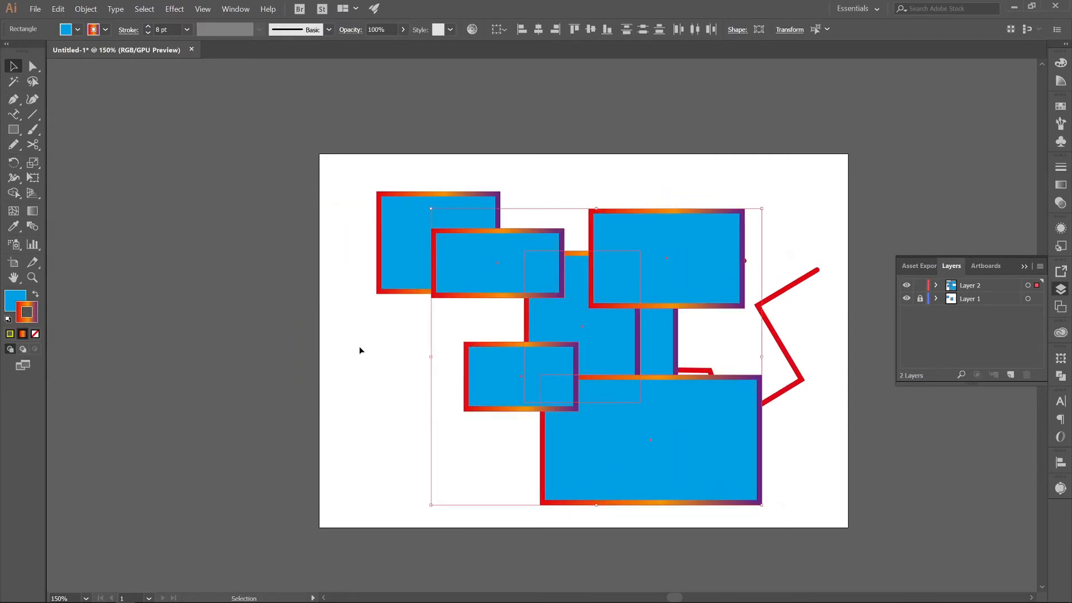
# Step: Hide Layer 1 and add a third layer above Layer 2
pyautogui.click(905, 302)
pyautogui.click(390, 260)
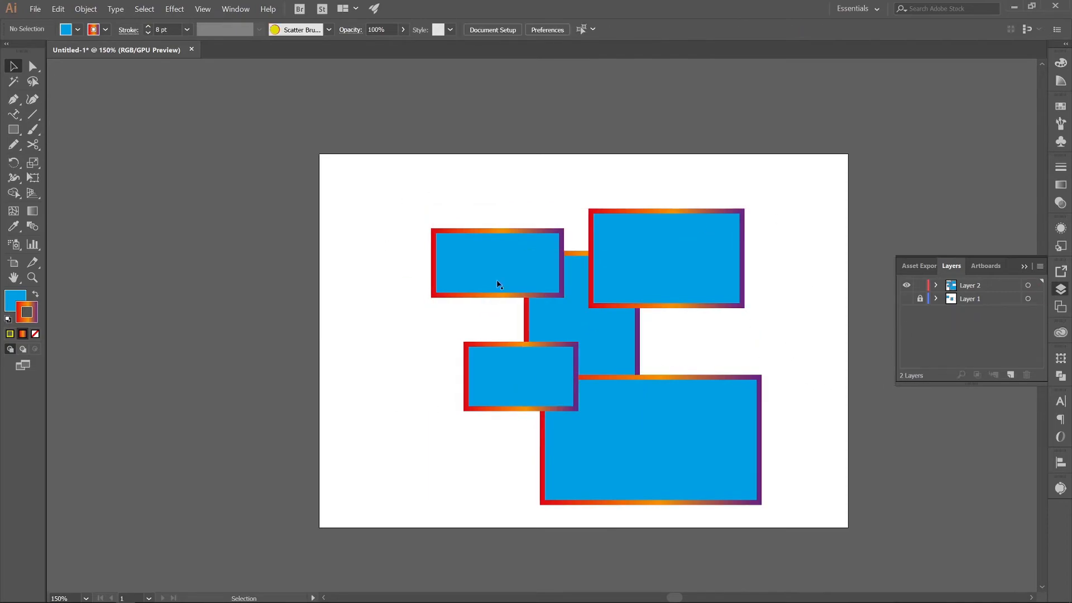
pyautogui.click(1010, 374)
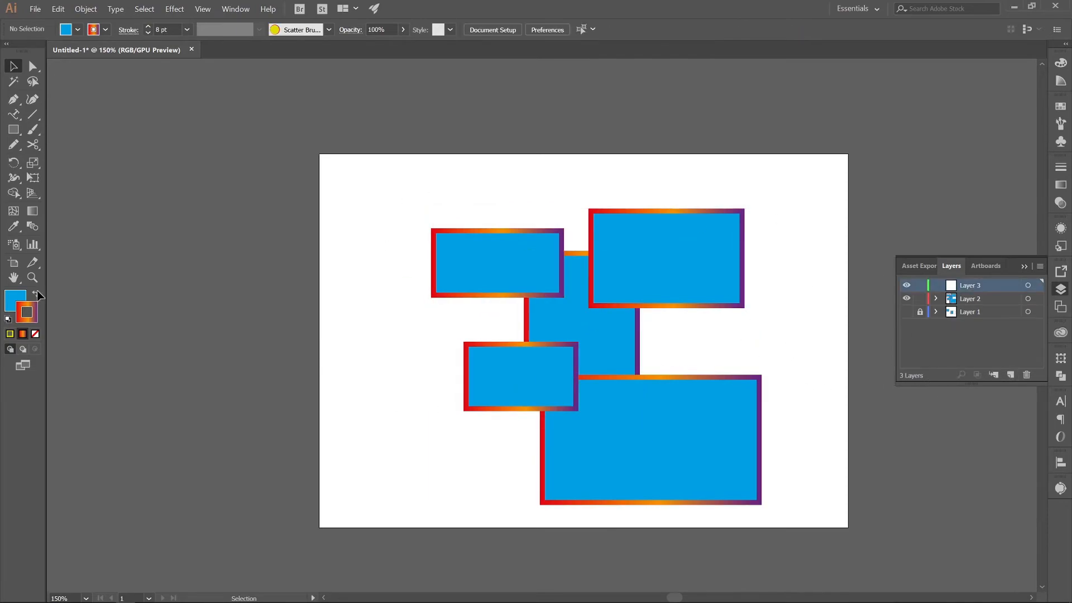
# Step: Lock Layer 2 and use the Type tool to create a placeholder-text block on Layer 3 over the rectangles
pyautogui.click(15, 116)
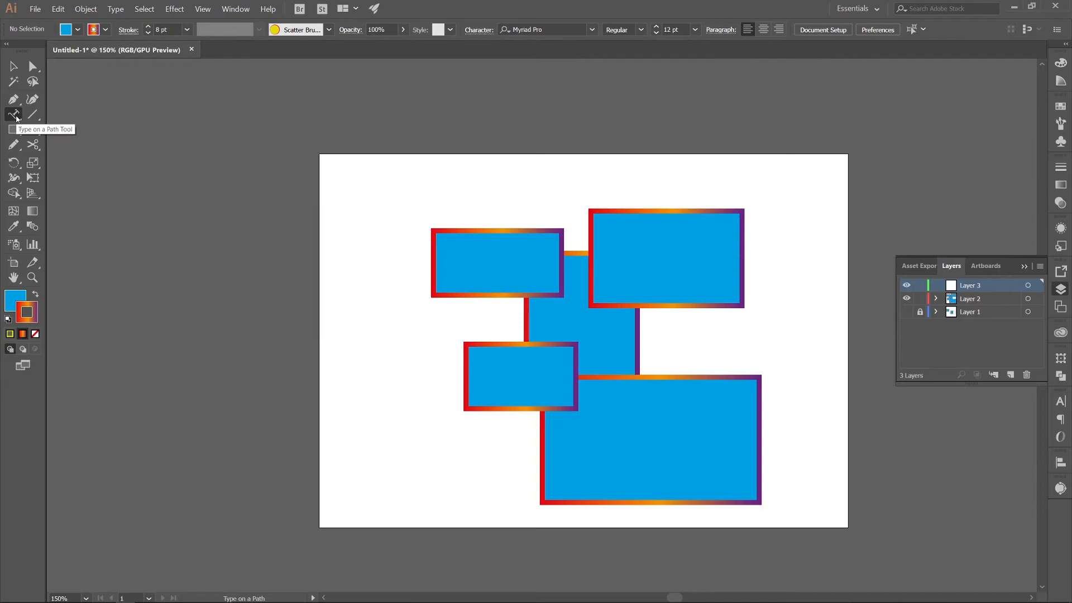
pyautogui.moveTo(16, 118); pyautogui.dragTo(56, 114)
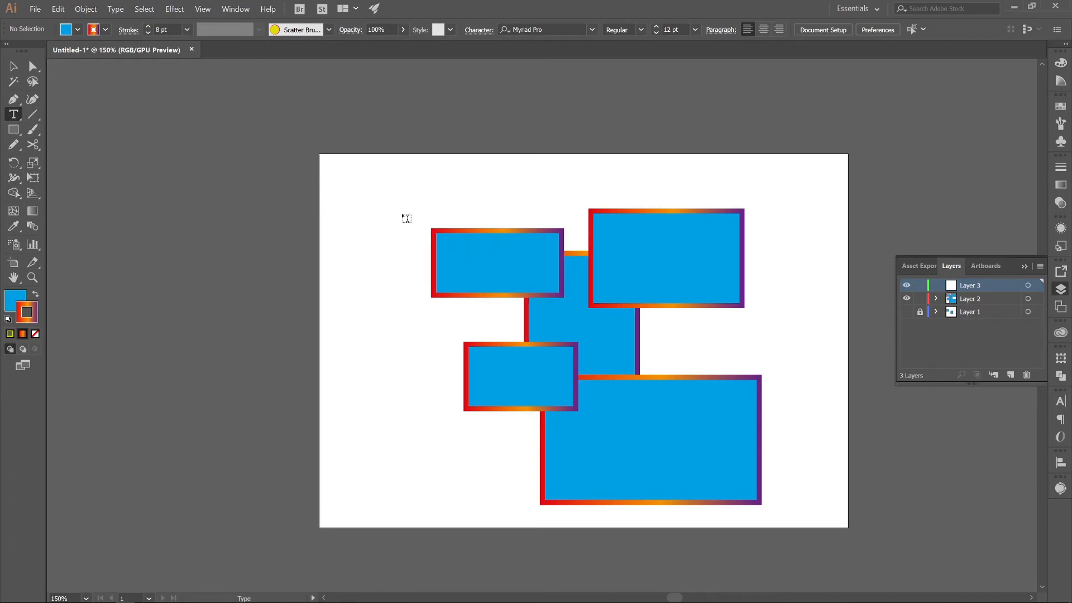
pyautogui.click(920, 299)
pyautogui.moveTo(474, 239); pyautogui.dragTo(682, 398)
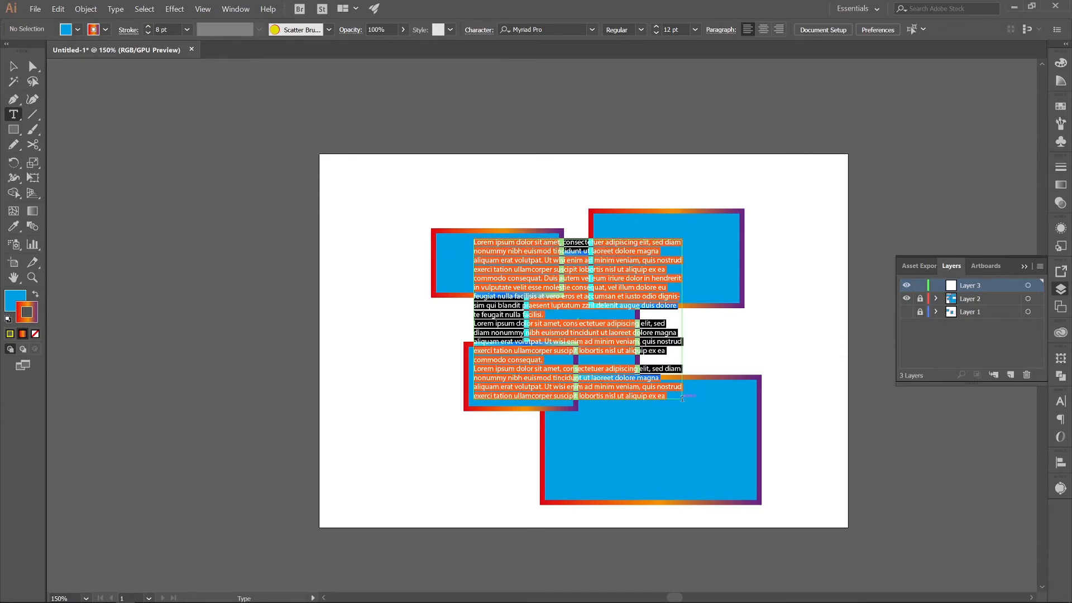
pyautogui.press('Escape')
pyautogui.click(467, 189)
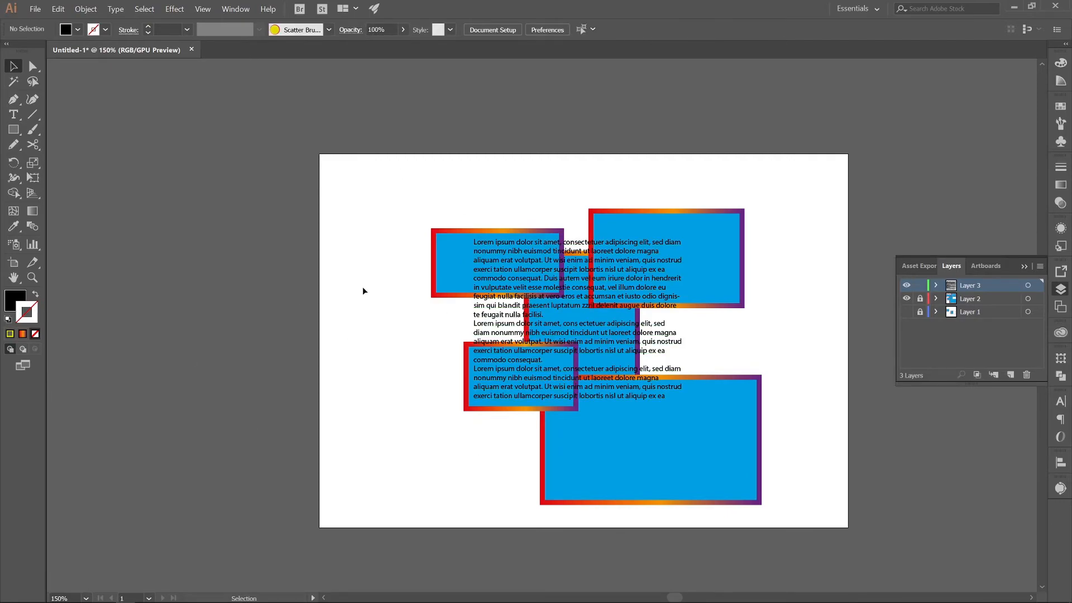
# Step: Shift the text block slightly right and down, then hide Layer 2 and show it again
pyautogui.moveTo(524, 262); pyautogui.dragTo(547, 285)
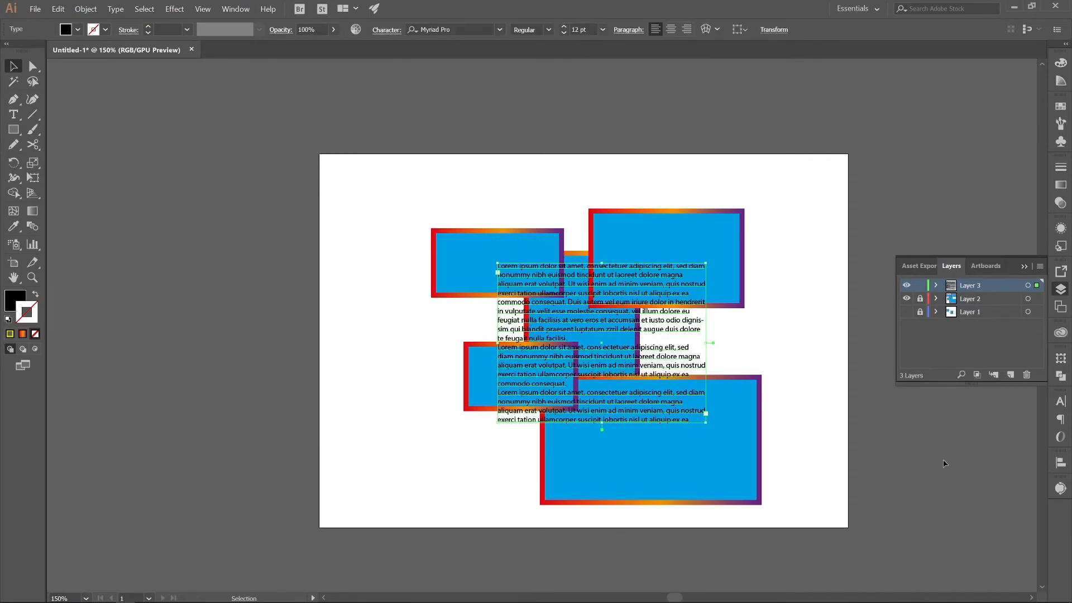
pyautogui.click(906, 298)
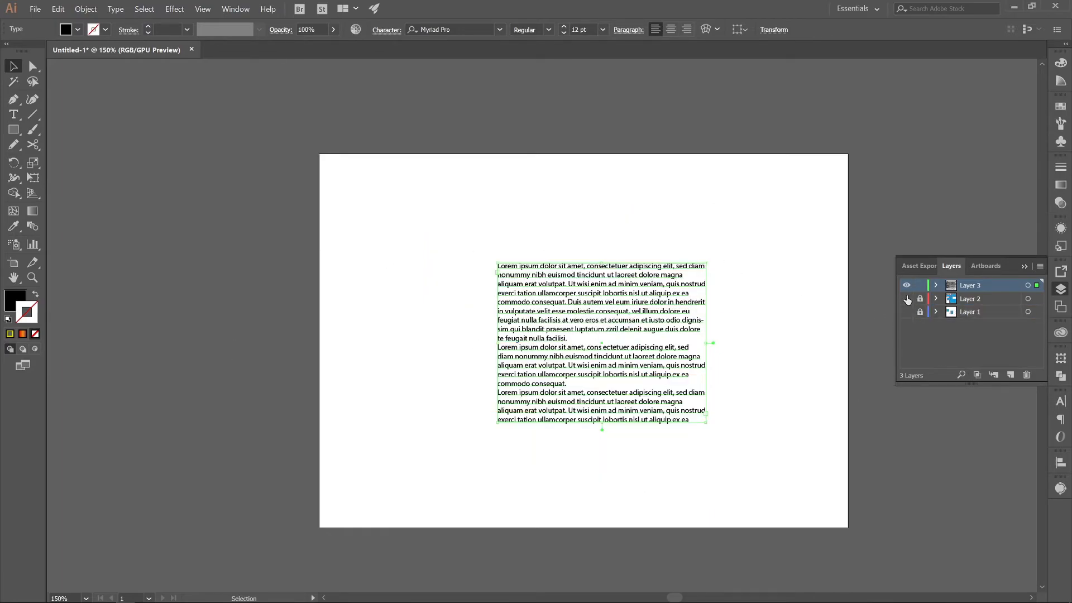
pyautogui.click(905, 298)
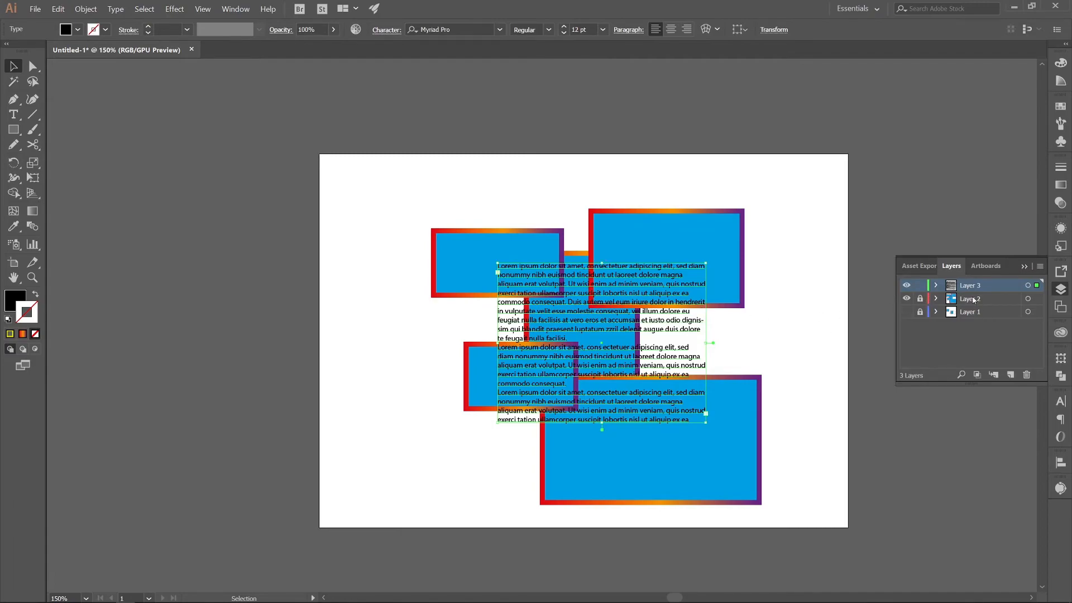
# Step: Reorder the layers so Layer 3 goes beneath Layer 2 and then to the very bottom beneath Layer 1
pyautogui.moveTo(973, 299); pyautogui.dragTo(974, 309)
pyautogui.click(821, 328)
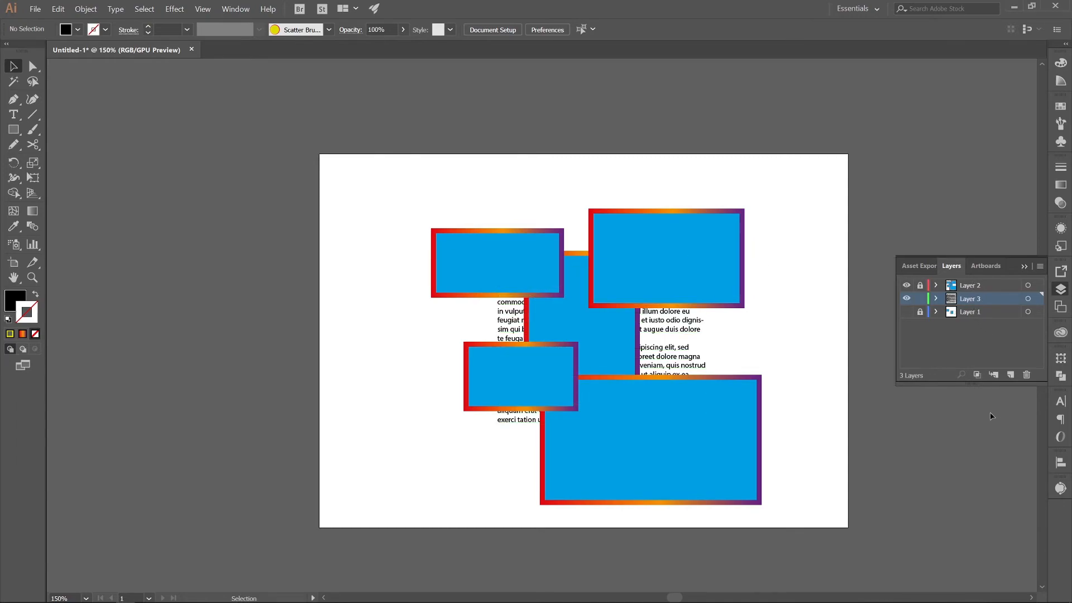
pyautogui.moveTo(973, 302); pyautogui.dragTo(971, 319)
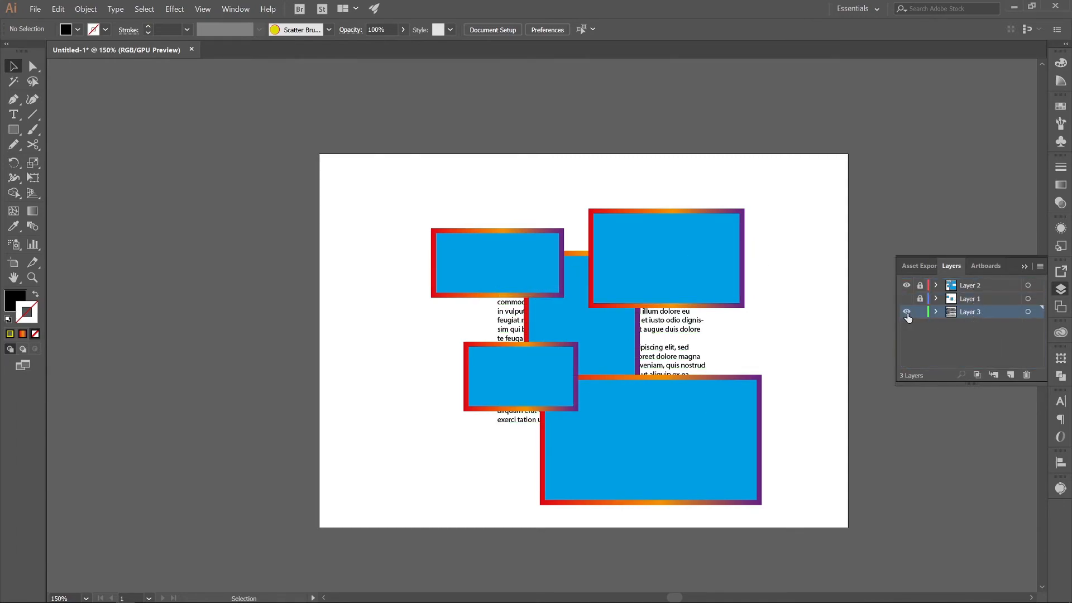
# Step: Show Layer 1 again and move it above Layer 2 to the top of the layer stack
pyautogui.click(906, 299)
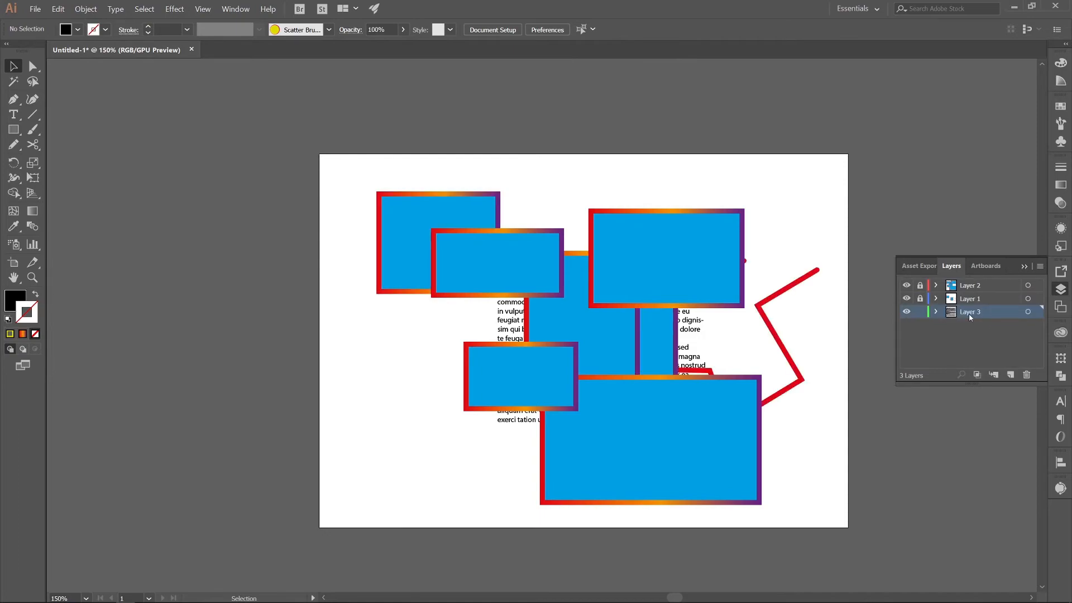
pyautogui.click(966, 299)
pyautogui.moveTo(966, 299); pyautogui.dragTo(964, 279)
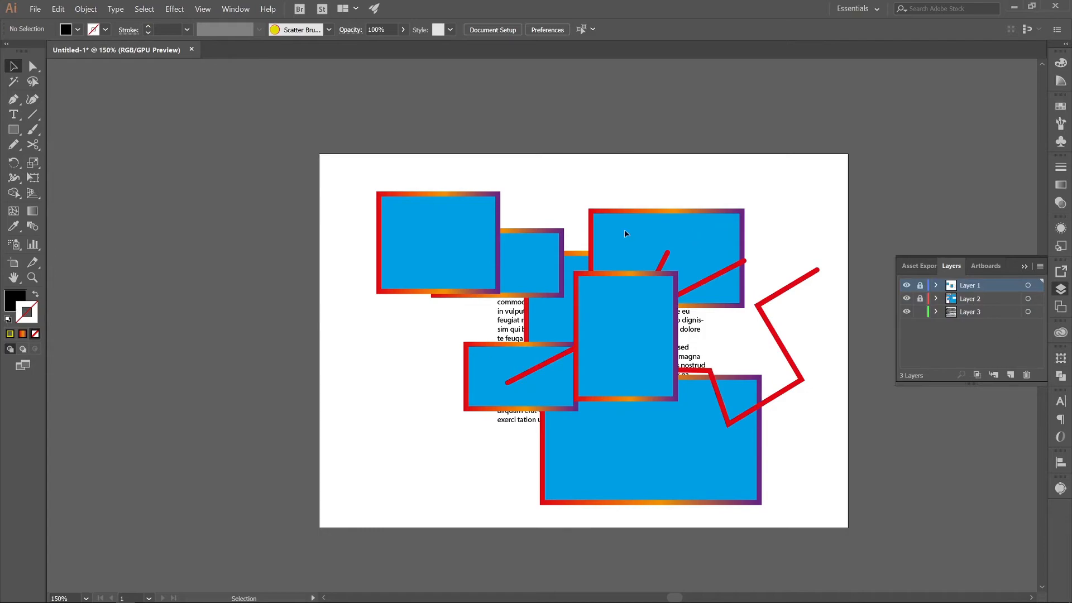
# Step: Unlock Layer 2 and Layer 1 and select all objects on the artboard
pyautogui.click(920, 299)
pyautogui.click(920, 285)
pyautogui.hotkey('ctrl', 'a')
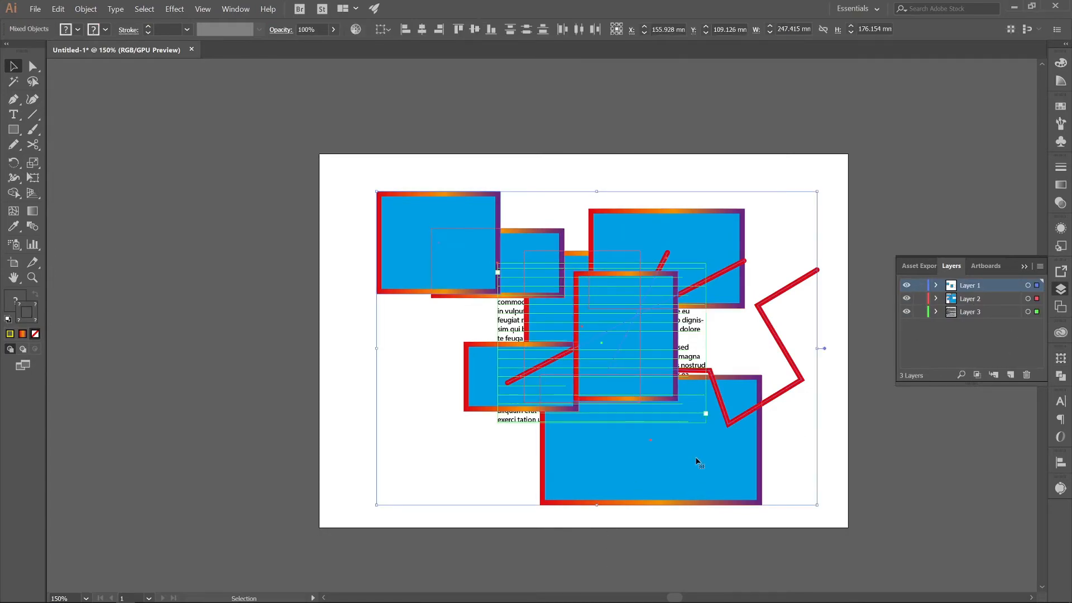
# Step: Delete all the selected artwork so the artboard is empty while keeping the three layers
pyautogui.press('Delete')
pyautogui.doubleClick(969, 285)
pyautogui.click(978, 353)
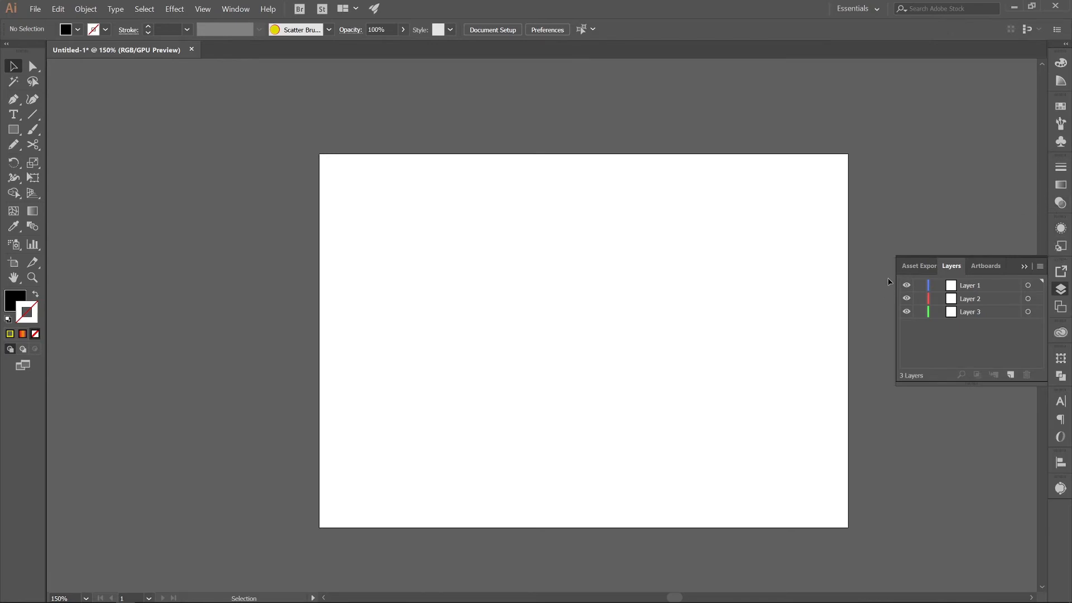
# Step: Look through the Character and Paragraph text settings and bring up the alignment options
pyautogui.click(1057, 404)
pyautogui.click(965, 398)
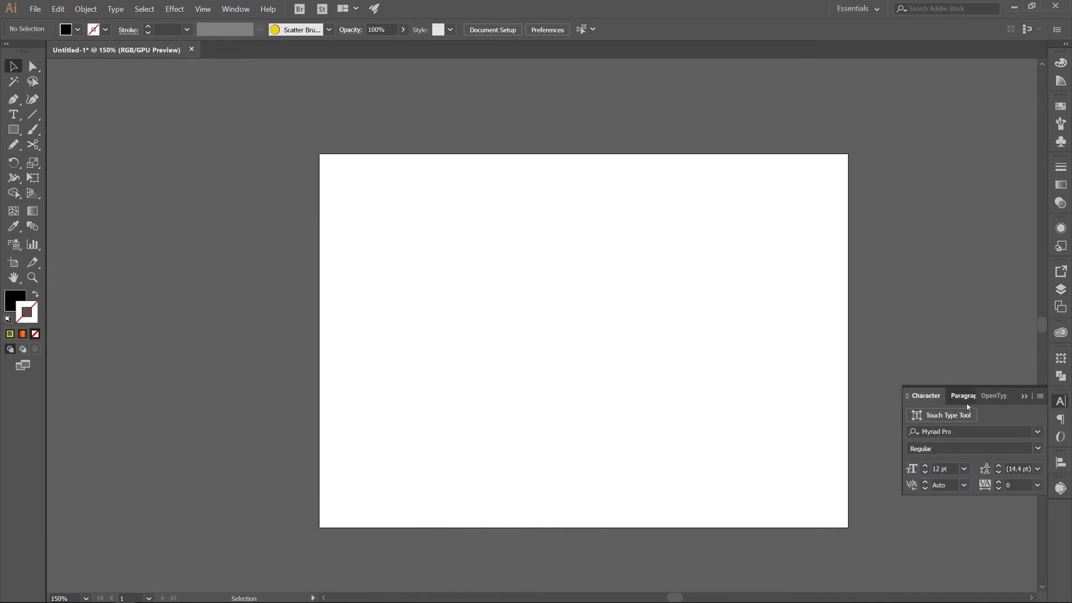
pyautogui.click(921, 398)
pyautogui.click(1057, 420)
pyautogui.click(1058, 462)
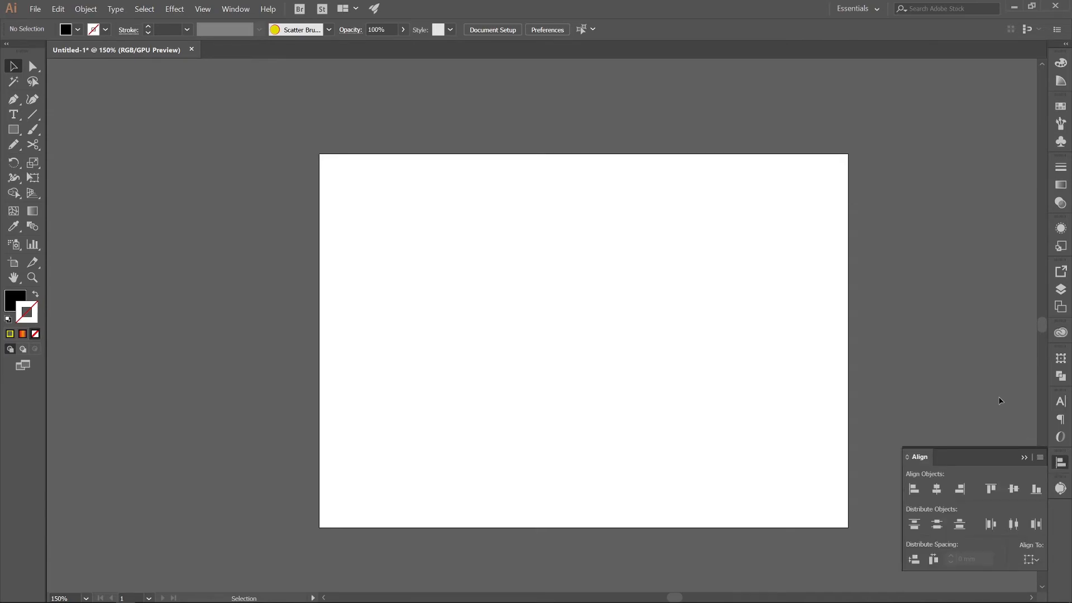
# Step: Set up the Rectangle tool with no fill and a 2 pt dark magenta stroke
pyautogui.click(14, 131)
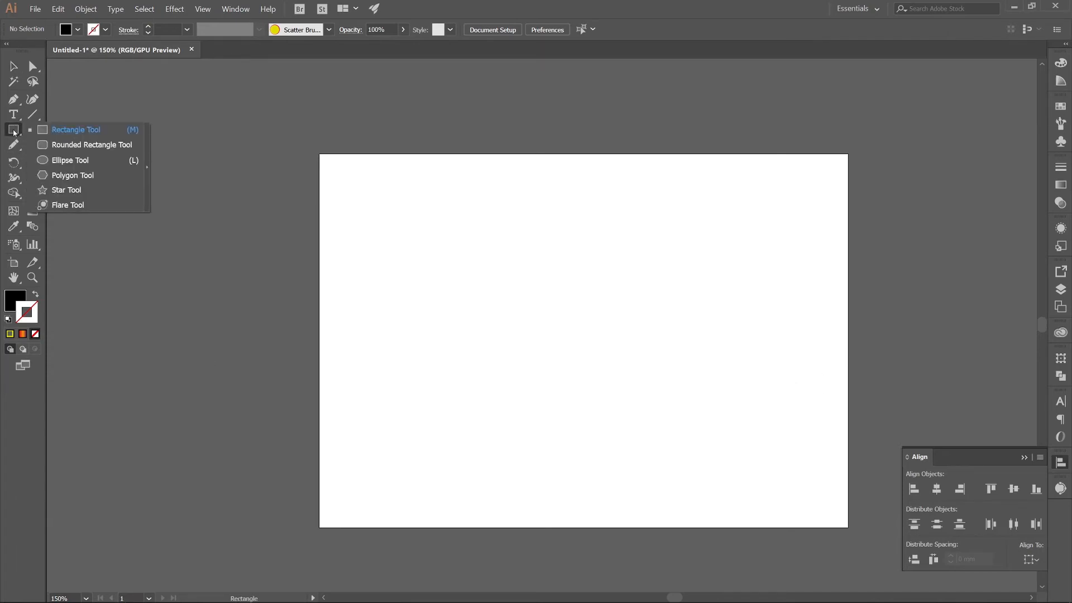
pyautogui.click(67, 130)
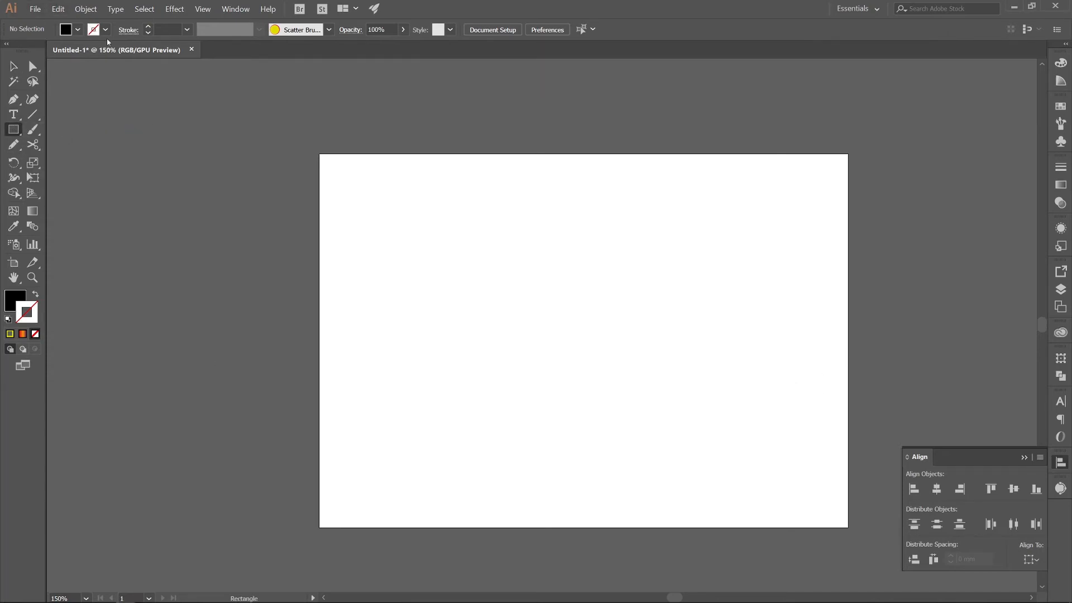
pyautogui.click(35, 294)
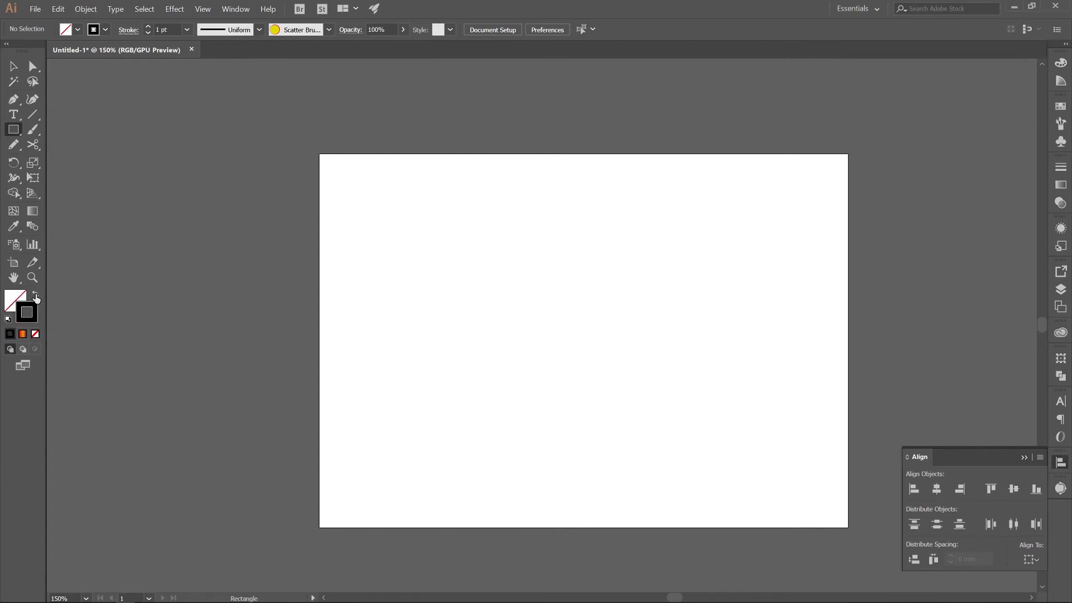
pyautogui.click(106, 29)
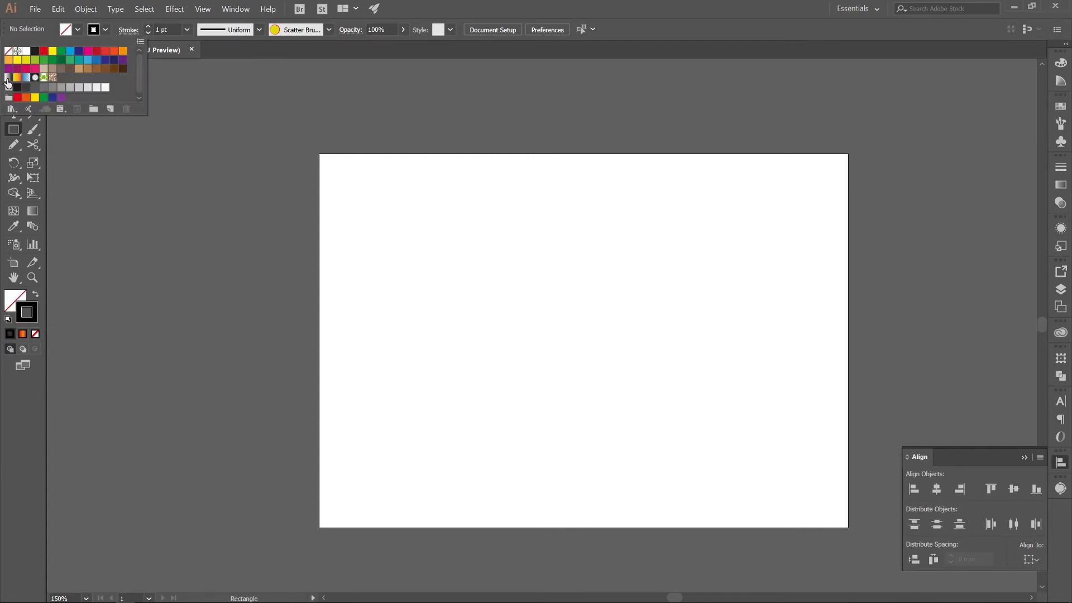
pyautogui.click(21, 70)
pyautogui.click(148, 27)
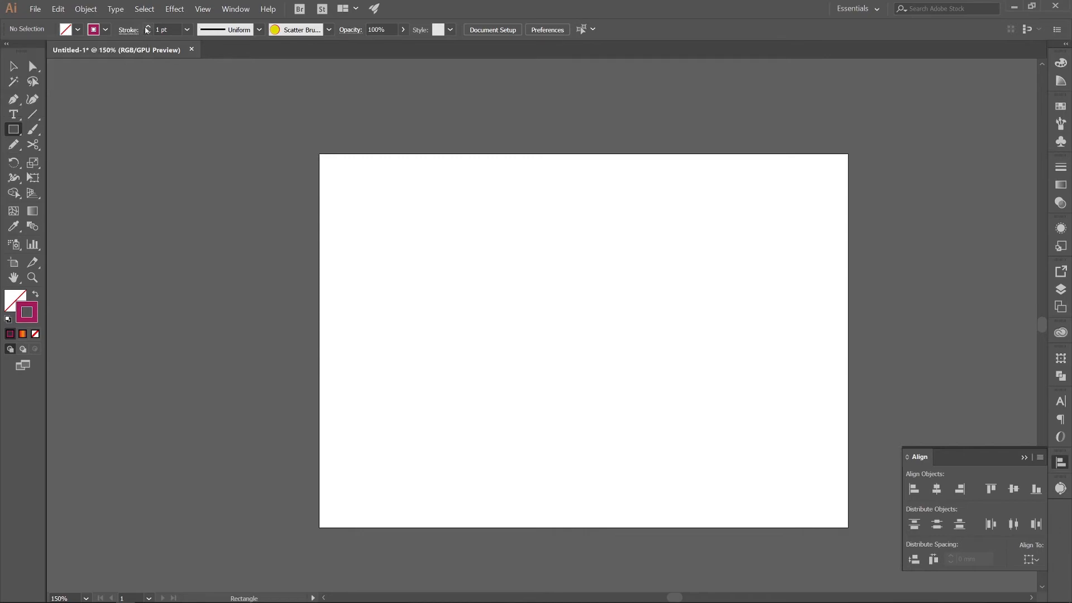
# Step: Draw seven rectangles of different sizes scattered over the artboard, some of them overlapping
pyautogui.moveTo(349, 194); pyautogui.dragTo(470, 297)
pyautogui.moveTo(431, 230); pyautogui.dragTo(632, 393)
pyautogui.moveTo(563, 295); pyautogui.dragTo(695, 361)
pyautogui.moveTo(582, 183); pyautogui.dragTo(711, 240)
pyautogui.moveTo(725, 475); pyautogui.dragTo(558, 391)
pyautogui.moveTo(486, 471); pyautogui.dragTo(376, 375)
pyautogui.moveTo(543, 404); pyautogui.dragTo(453, 315)
# Step: Select all the rectangles and set the artboard as the reference for alignment
pyautogui.click(14, 66)
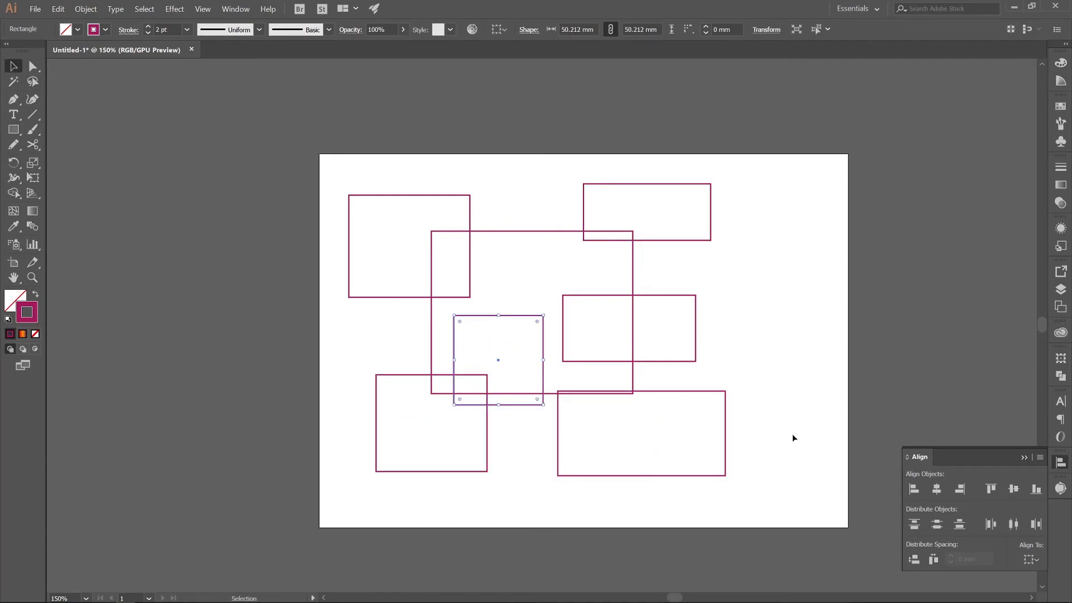
pyautogui.click(773, 437)
pyautogui.hotkey('ctrl', 'a')
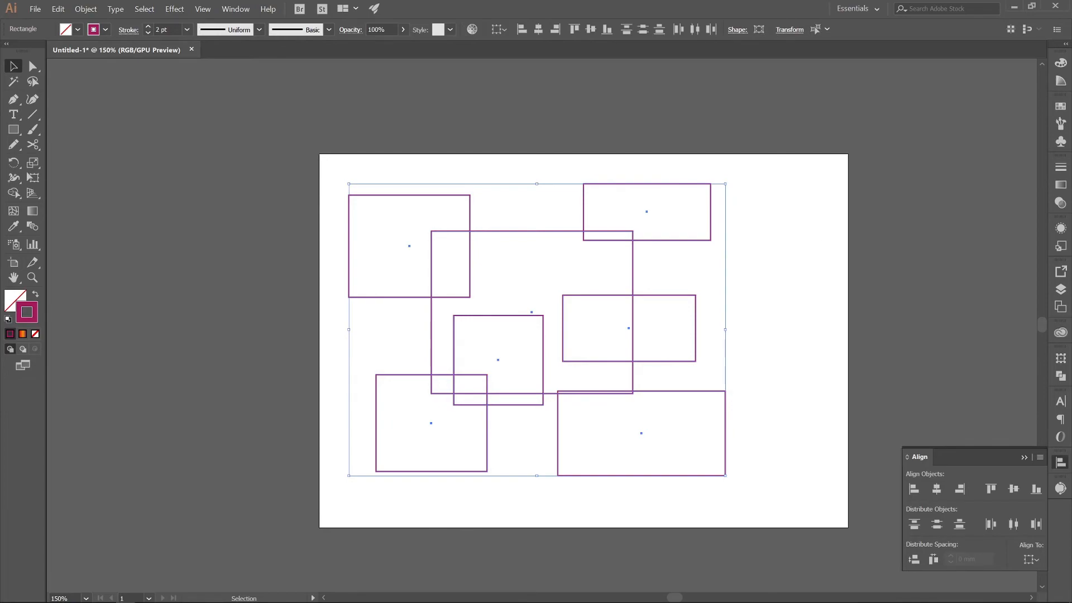
pyautogui.click(1031, 559)
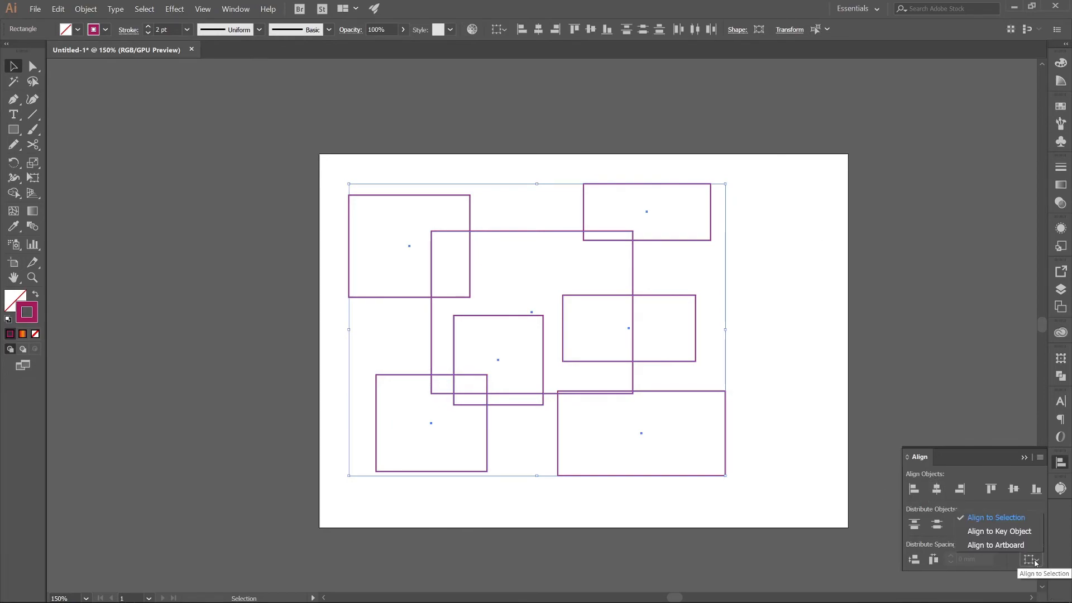
pyautogui.click(1013, 546)
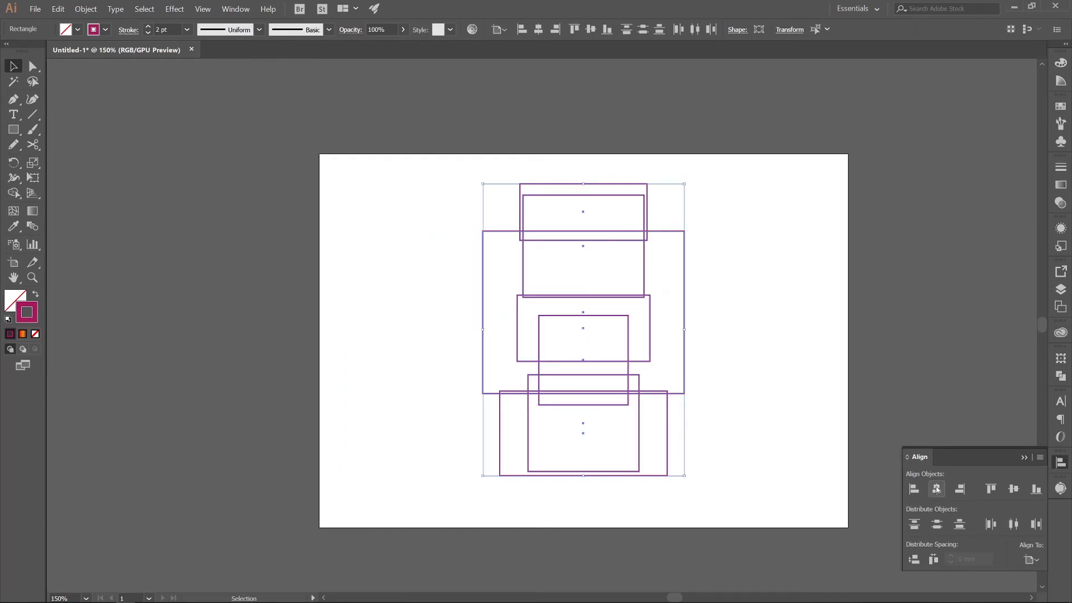
# Step: Center the rectangles horizontally and vertically on the artboard, and undo both alignments
pyautogui.click(1014, 489)
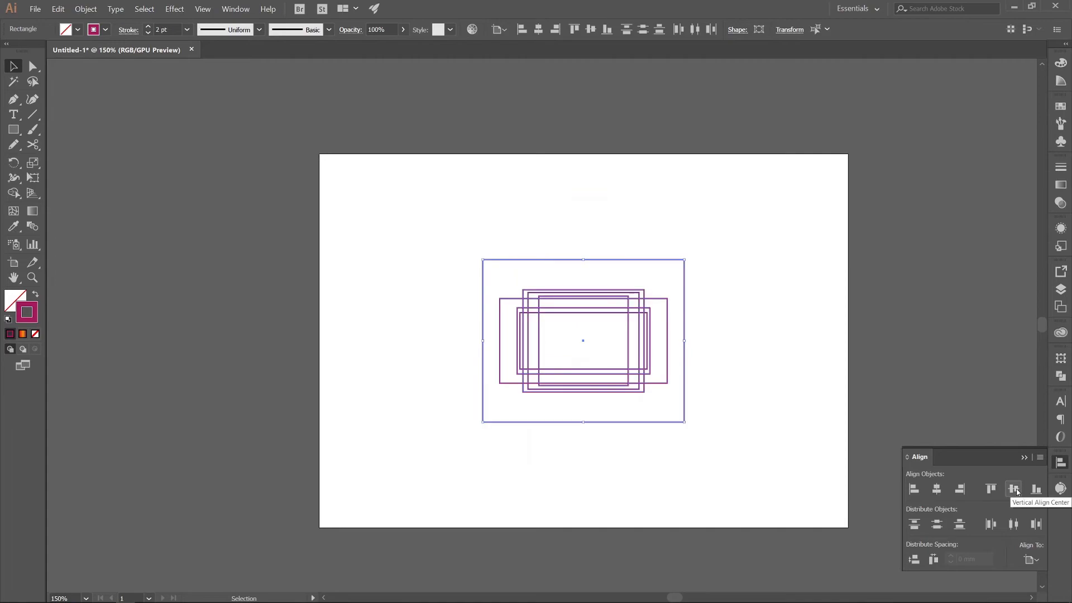
pyautogui.click(758, 354)
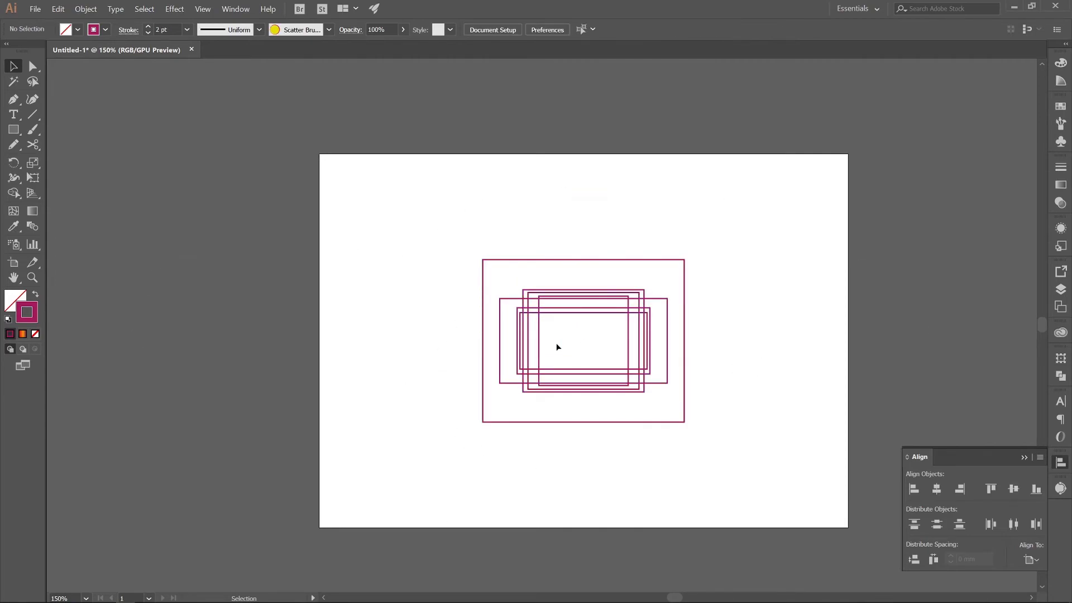
pyautogui.hotkey('ctrl', 'z')
pyautogui.hotkey('ctrl', 'z')
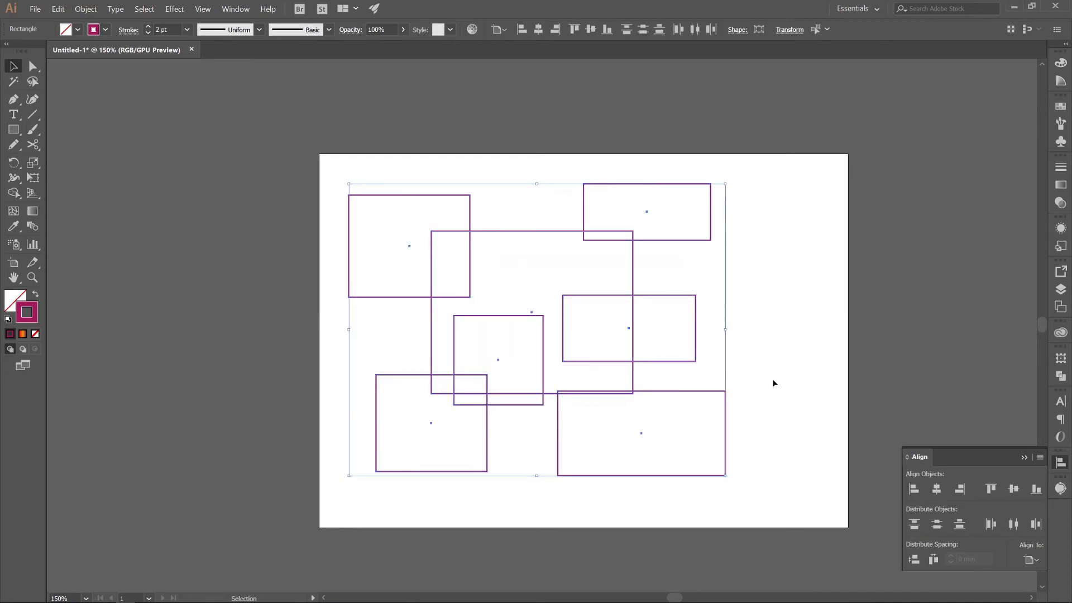
# Step: Distribute the rectangles' vertical and horizontal spacing across the artboard, aligning them to its left edge in between
pyautogui.click(914, 559)
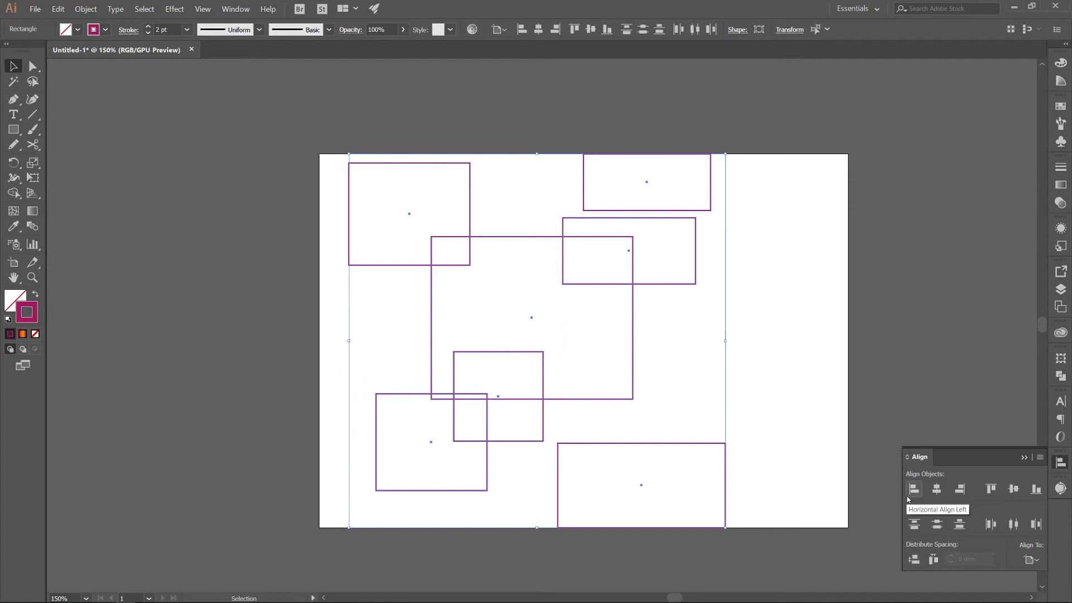
pyautogui.click(914, 489)
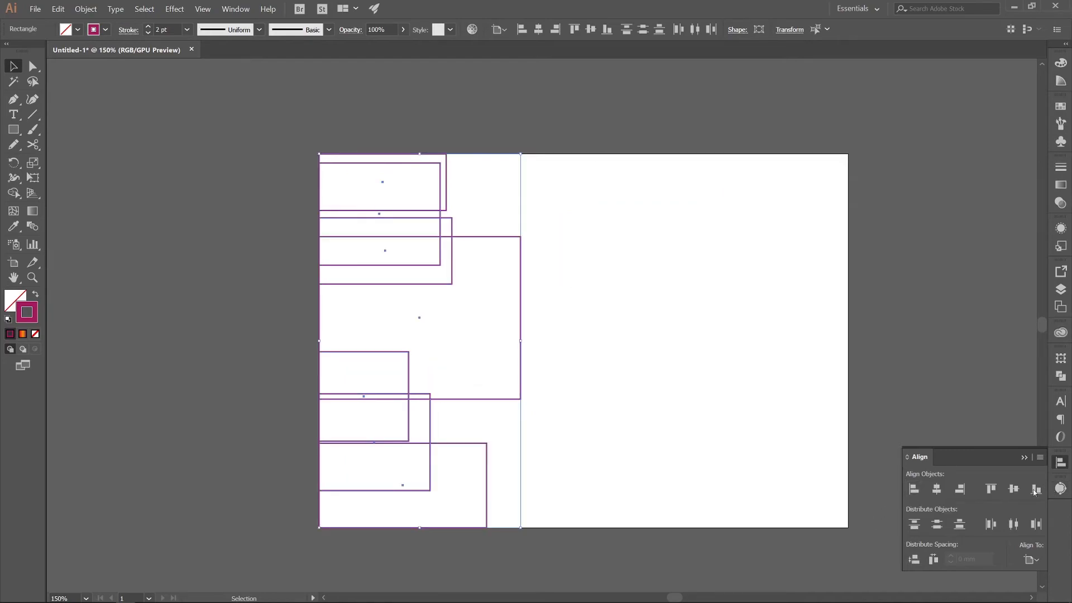
pyautogui.click(932, 560)
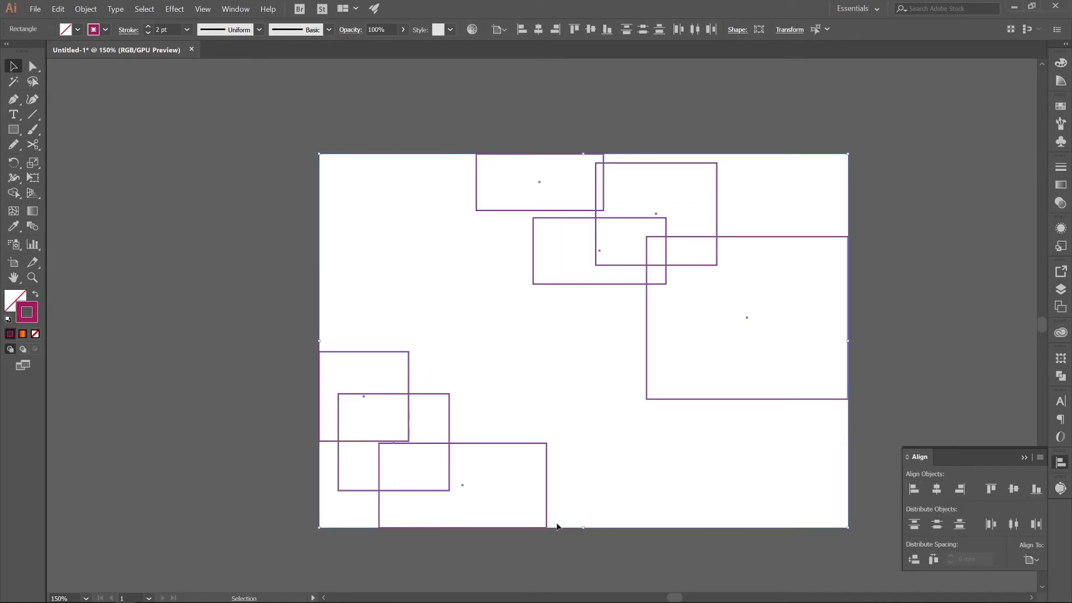
# Step: Delete all the rectangles from the artboard
pyautogui.click(337, 235)
pyautogui.moveTo(727, 495); pyautogui.dragTo(303, 145)
pyautogui.press('Delete')
# Step: Draw a square of about 25 mm near the artboard's upper left and duplicate it into an evenly spaced row of six
pyautogui.click(13, 129)
pyautogui.moveTo(374, 222); pyautogui.dragTo(421, 266)
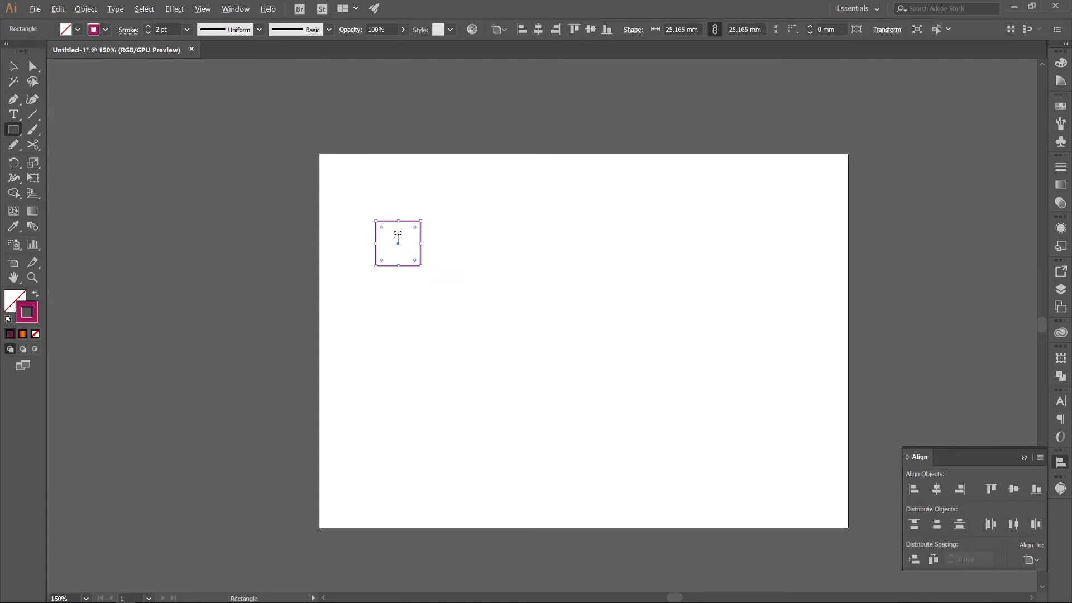
pyautogui.press('v')
pyautogui.moveTo(389, 222); pyautogui.dragTo(456, 226)
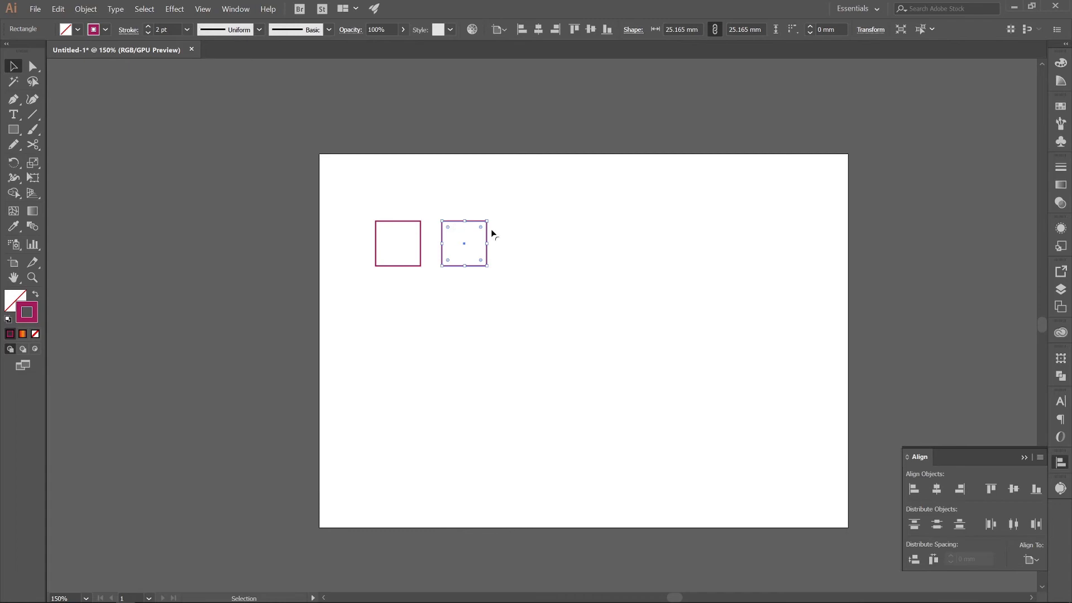
pyautogui.hotkey('ctrl', 'd')
pyautogui.hotkey('ctrl', 'd')
pyautogui.hotkey('ctrl', 'd')
pyautogui.hotkey('ctrl', 'd')
# Step: Duplicate the row of squares downward three times to build an evenly spaced grid of four rows
pyautogui.moveTo(761, 359); pyautogui.dragTo(344, 250)
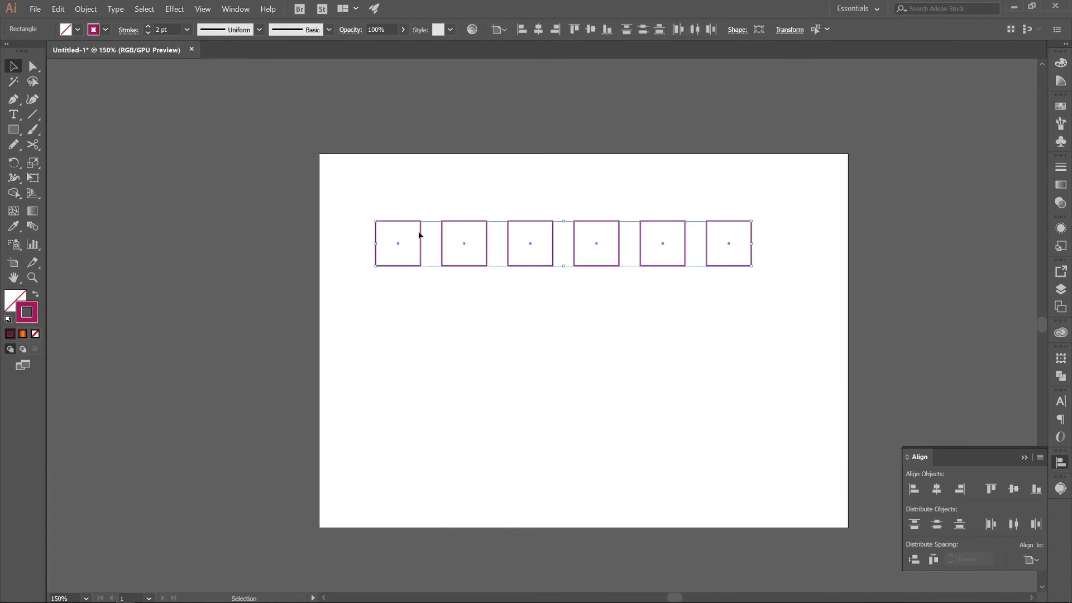
pyautogui.moveTo(422, 233); pyautogui.dragTo(423, 299)
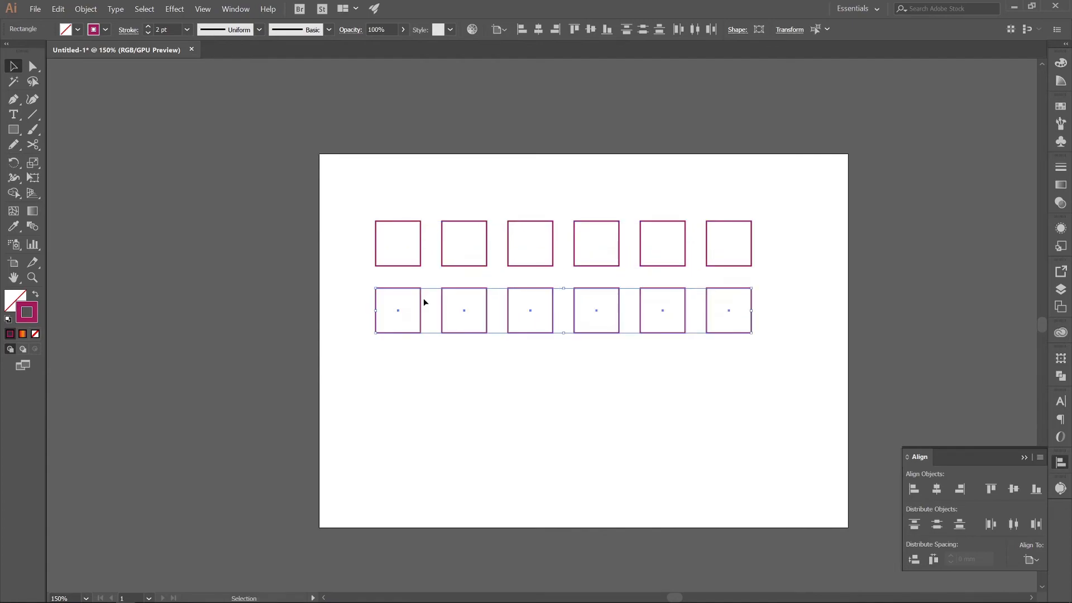
pyautogui.hotkey('ctrl', 'd')
pyautogui.hotkey('ctrl', 'd')
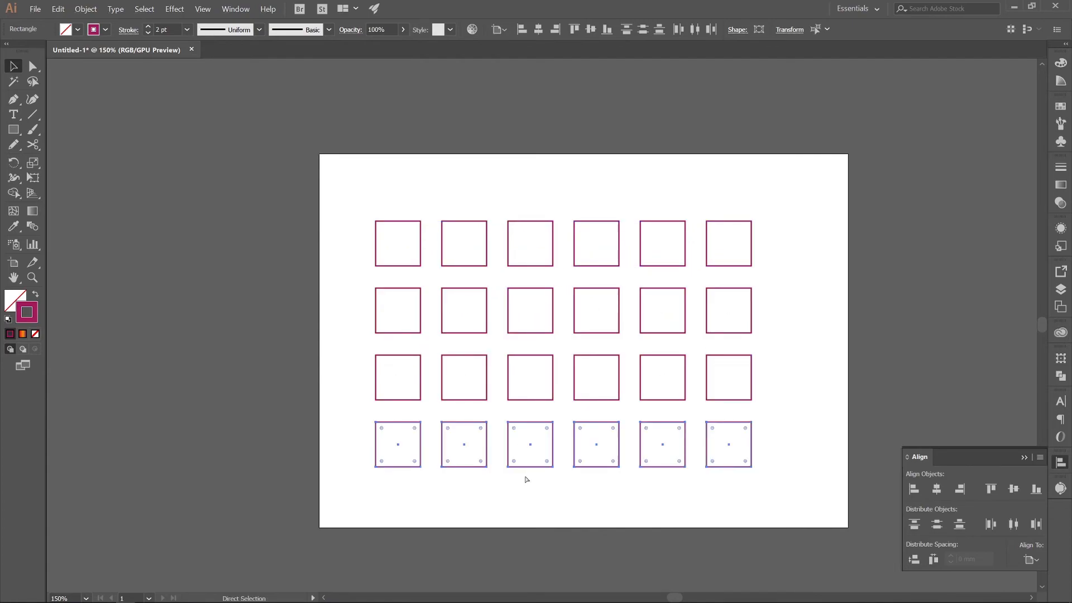
pyautogui.click(823, 309)
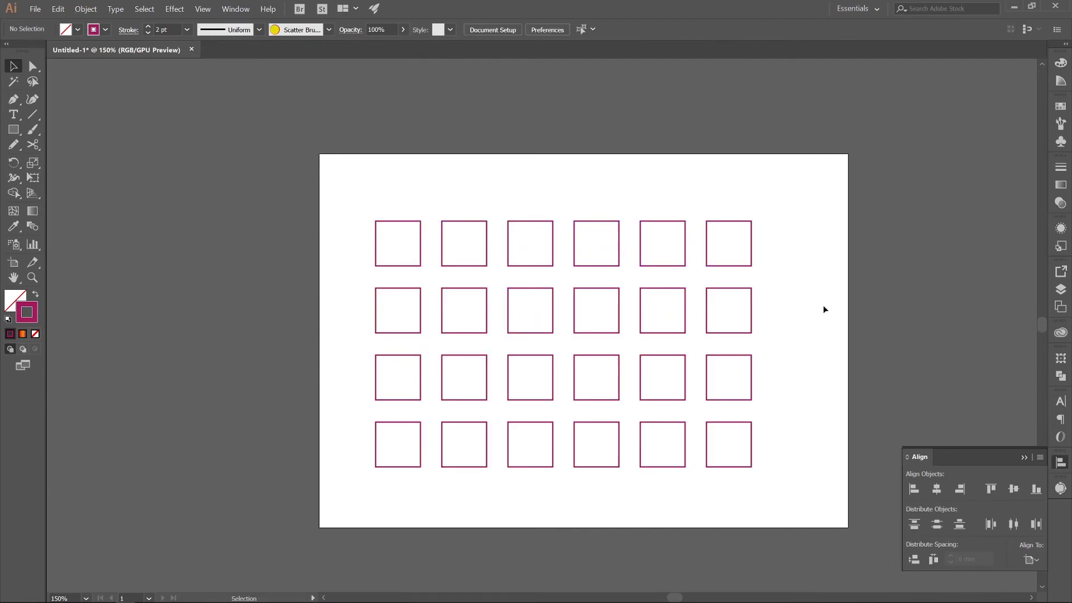
# Step: Shift the last two squares of the third row slightly up and left, and vertically center the row on its fourth square as key object
pyautogui.moveTo(822, 412); pyautogui.dragTo(662, 346)
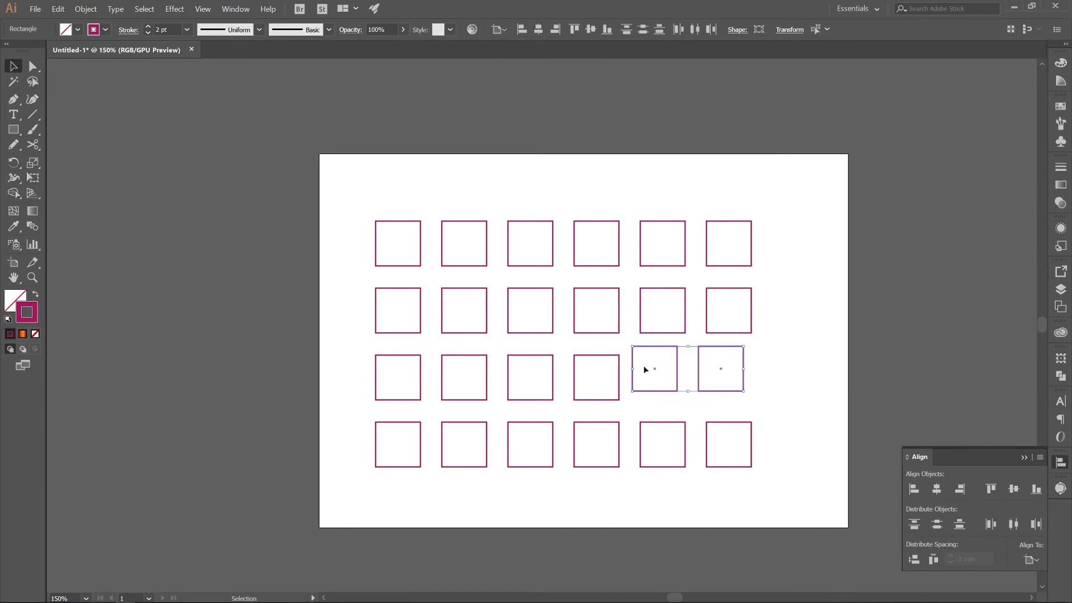
pyautogui.click(794, 415)
pyautogui.moveTo(780, 393); pyautogui.dragTo(363, 360)
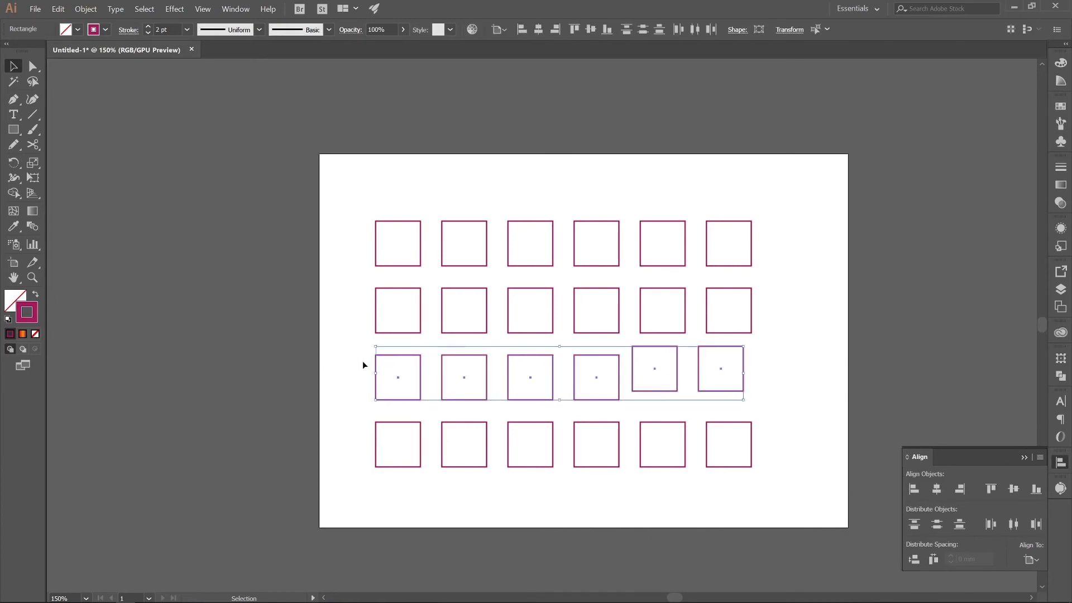
pyautogui.click(600, 357)
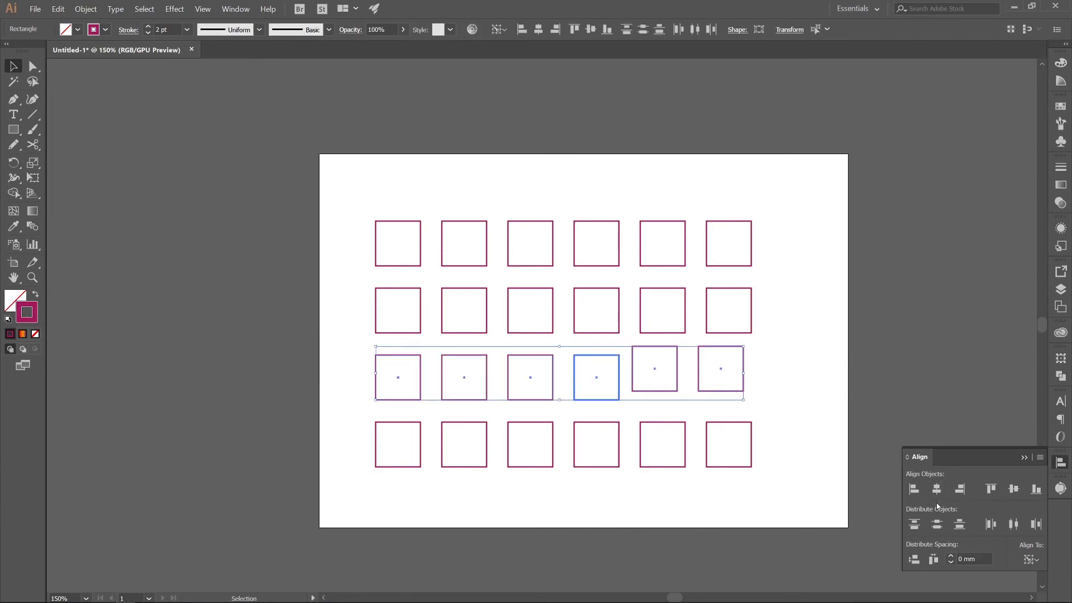
pyautogui.click(1013, 488)
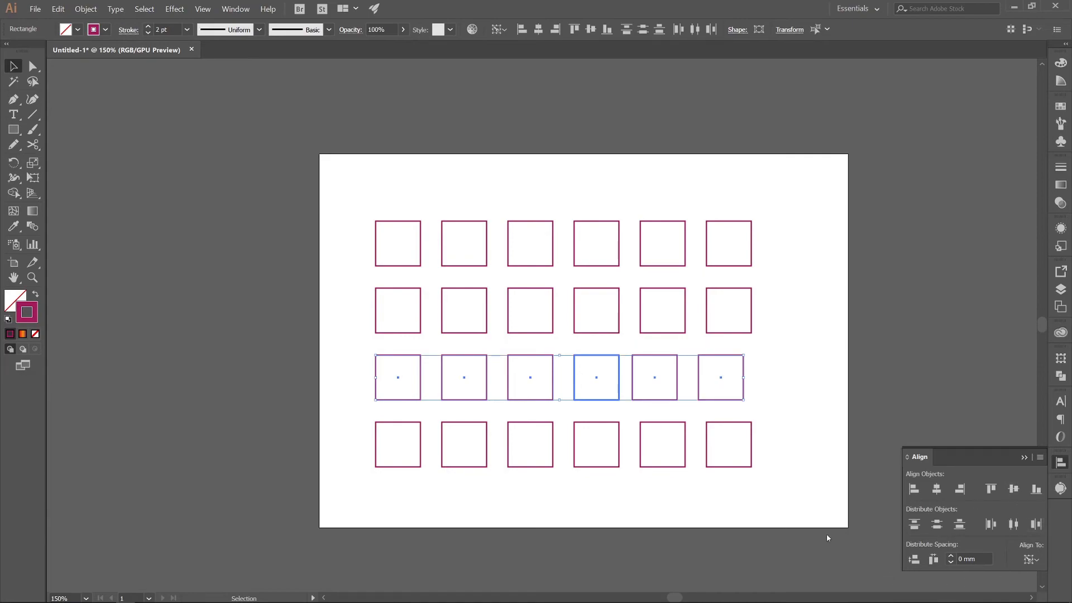
pyautogui.click(800, 376)
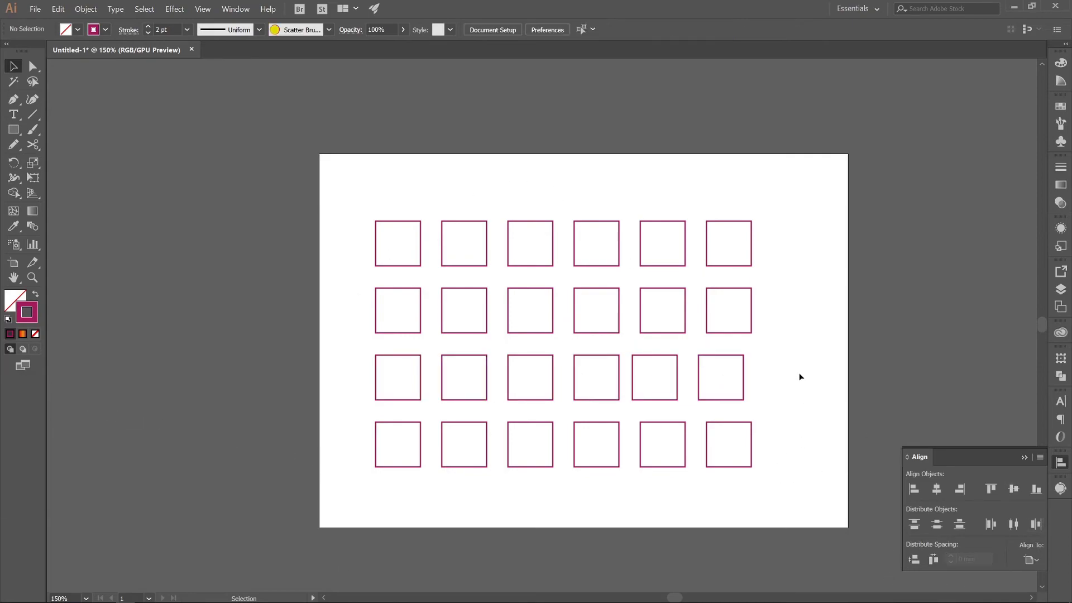
# Step: Horizontally center the sixth column's squares on its second-row square as key object
pyautogui.moveTo(778, 510); pyautogui.dragTo(720, 182)
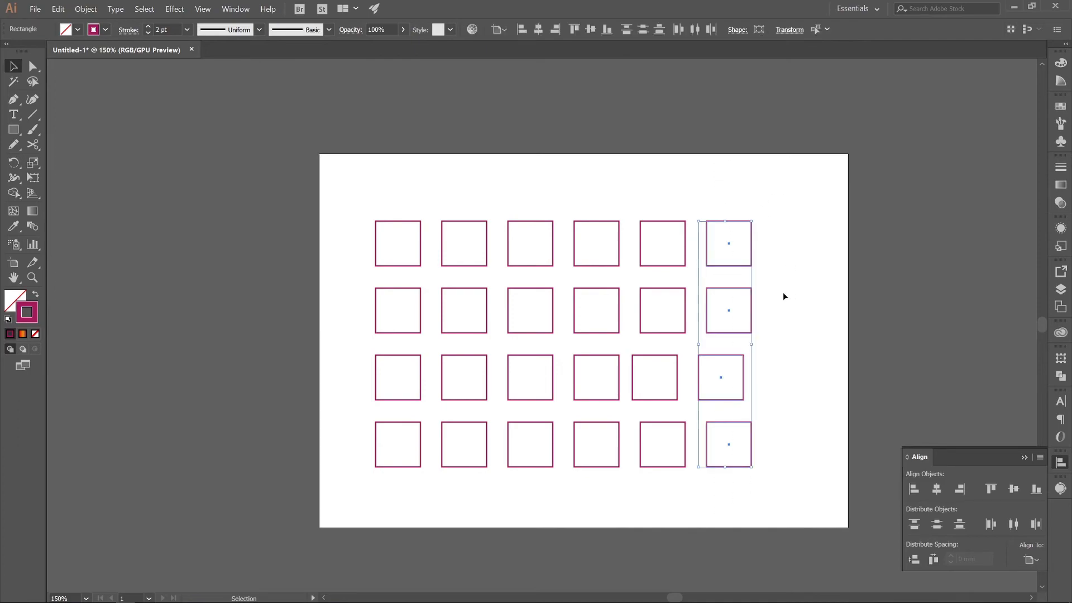
pyautogui.click(740, 291)
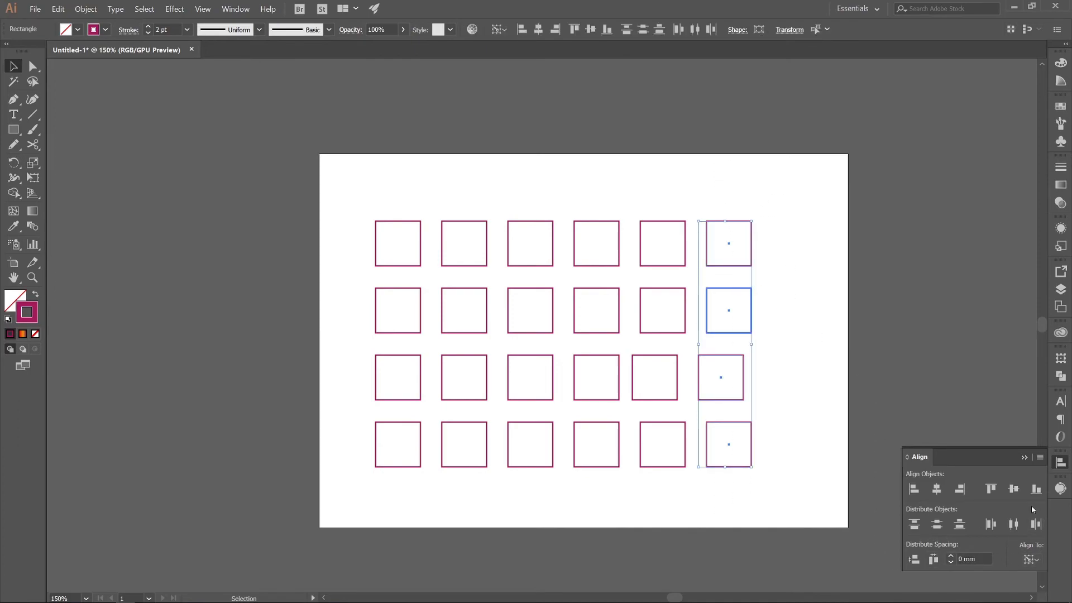
pyautogui.click(937, 489)
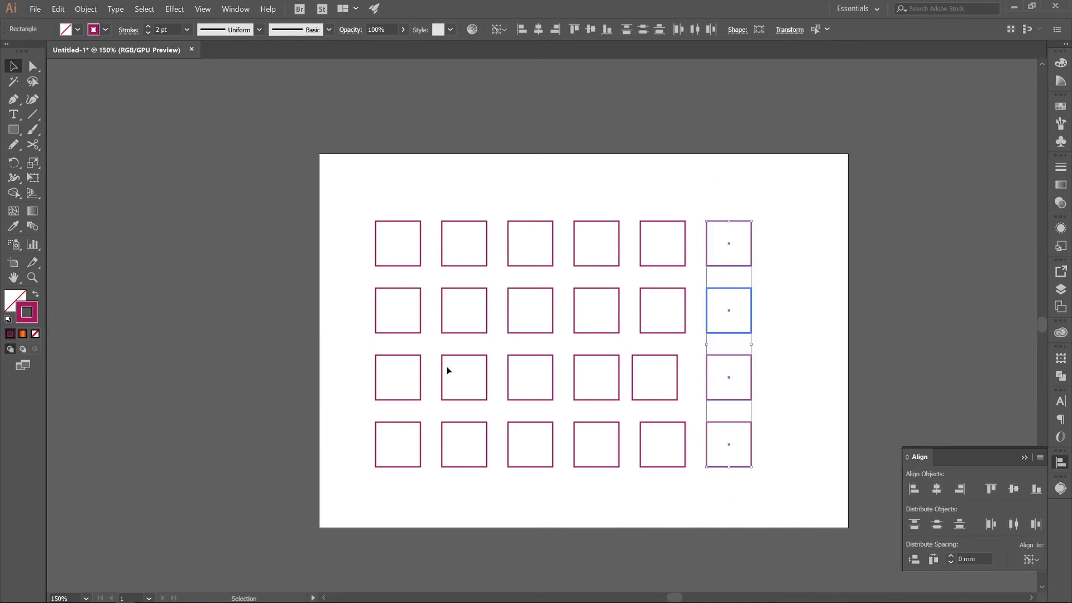
# Step: Horizontally center the fifth column's squares on its second-row square as key object, undoing the mistaken alignments made along the way
pyautogui.moveTo(681, 502); pyautogui.dragTo(645, 270)
pyautogui.click(669, 334)
pyautogui.click(1013, 489)
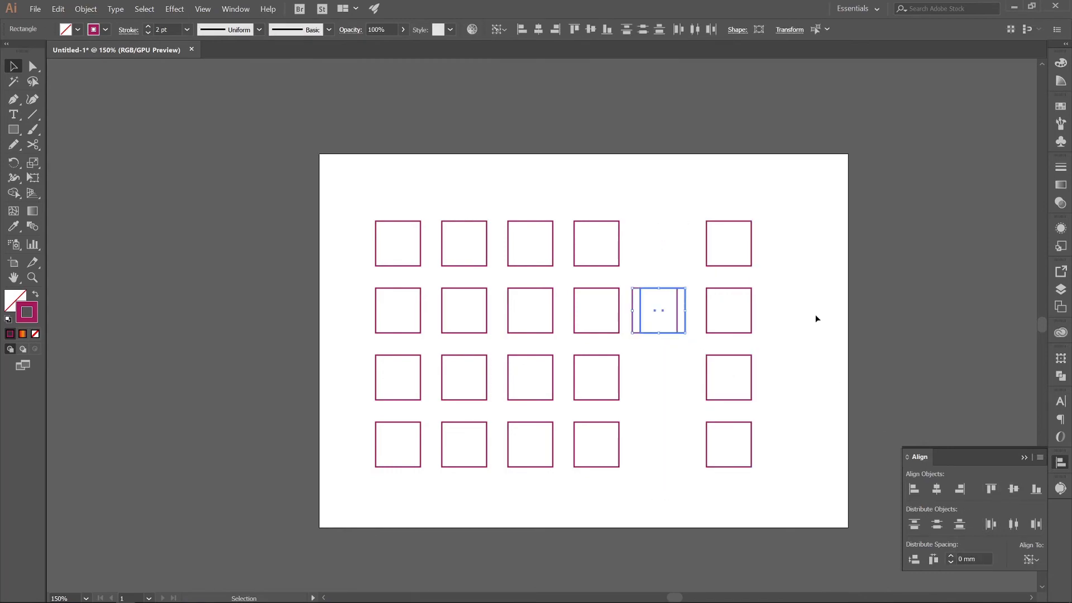
pyautogui.hotkey('ctrl', 'z')
pyautogui.click(937, 489)
pyautogui.hotkey('ctrl', 'z')
pyautogui.click(669, 288)
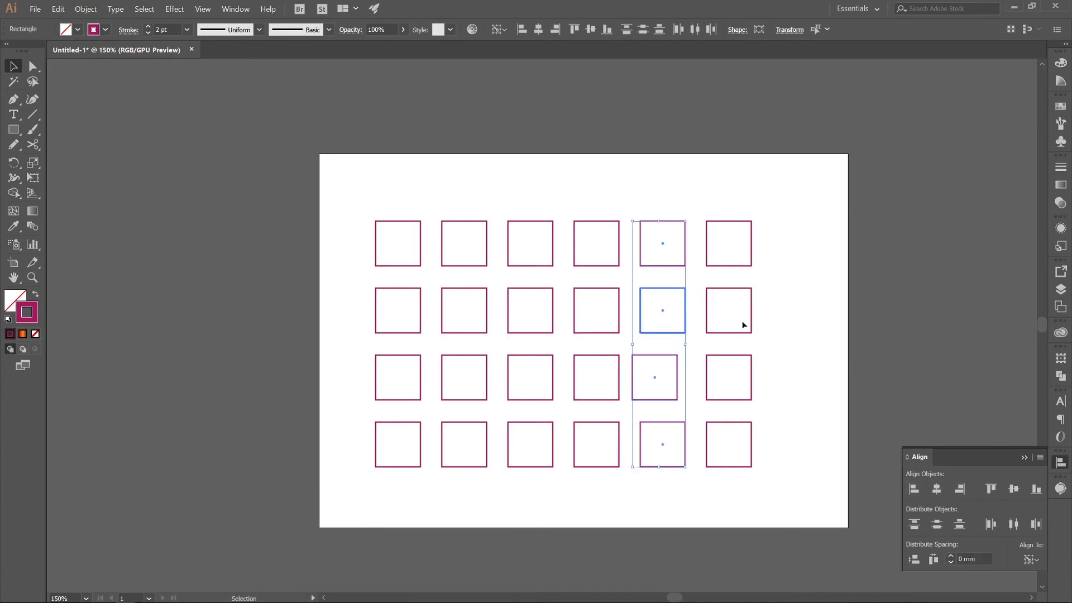
pyautogui.click(933, 490)
pyautogui.click(808, 339)
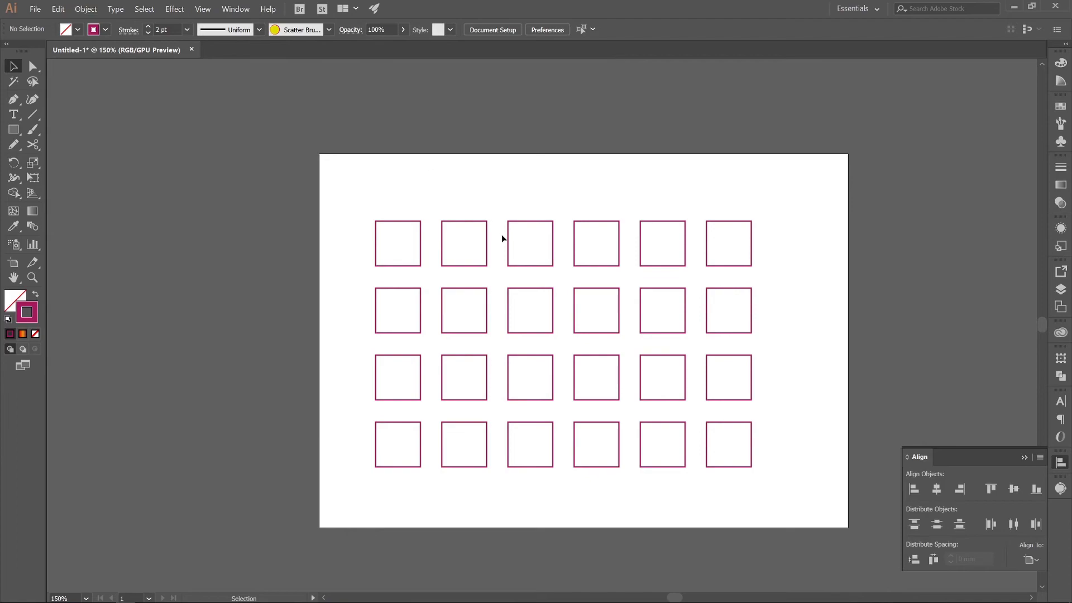
# Step: Try moving the third square of the top row off the grid, and check the Smart Guides and Snap to Point settings
pyautogui.moveTo(540, 225); pyautogui.dragTo(581, 268)
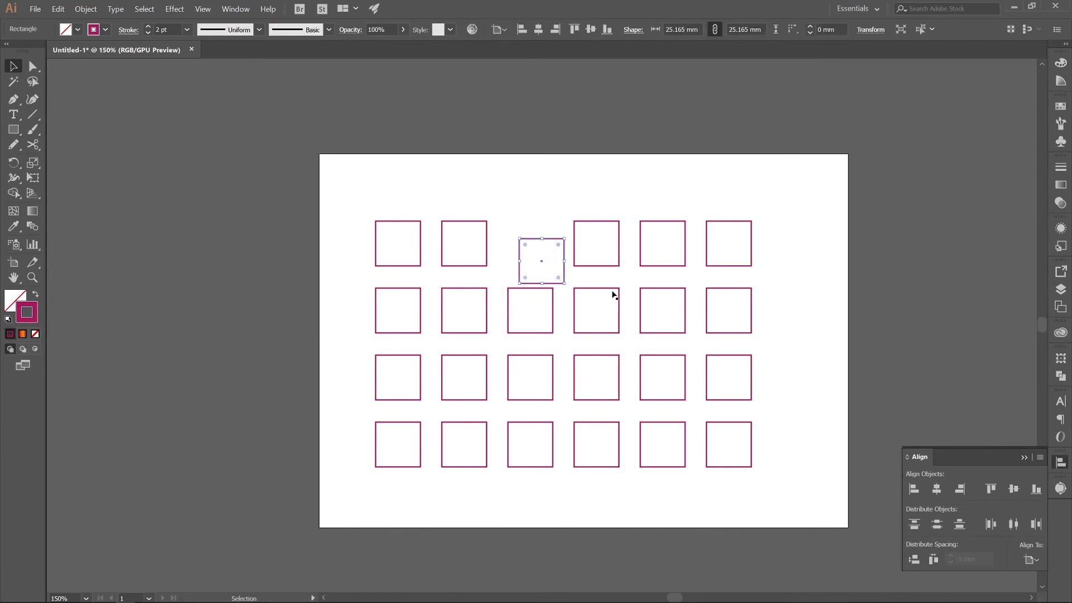
pyautogui.click(201, 8)
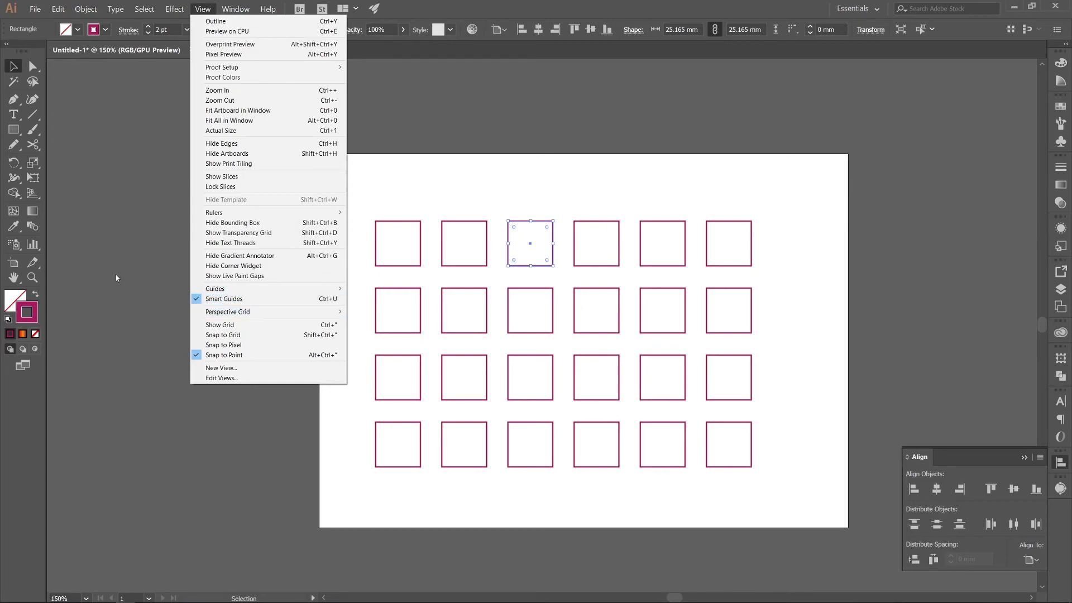
pyautogui.click(513, 188)
pyautogui.click(513, 188)
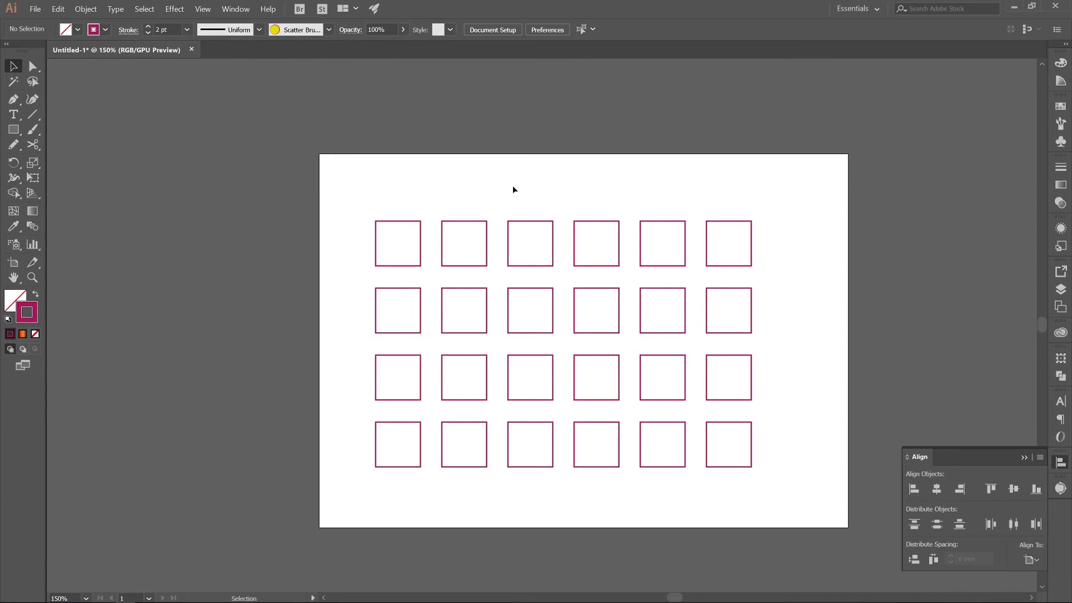
# Step: Show the rulers and place horizontal guides near the artboard's upper and lower edges and a vertical guide near its left edge
pyautogui.hotkey('ctrl', 'r')
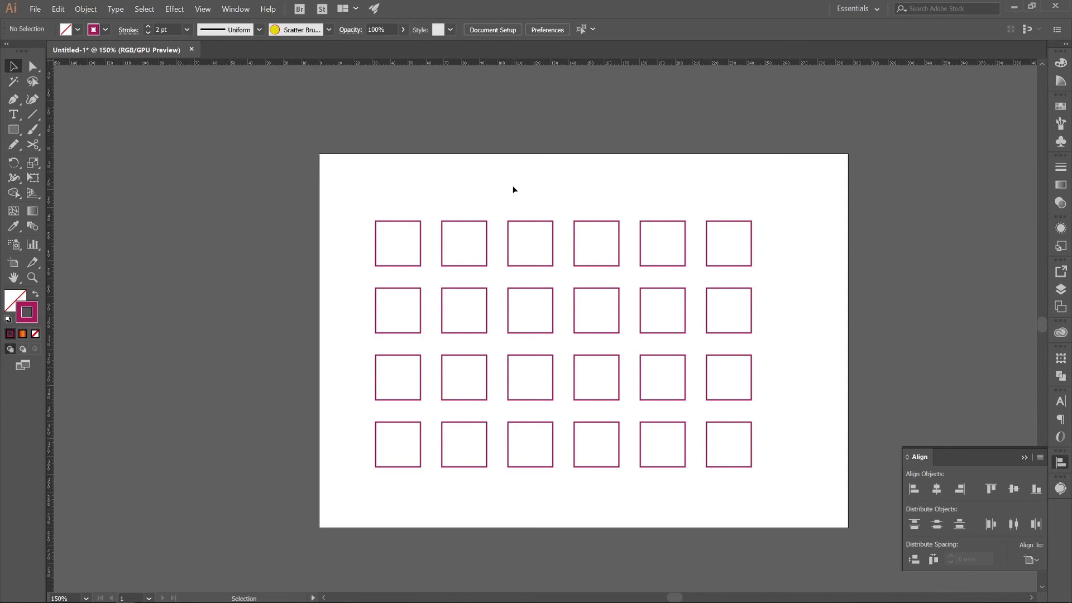
pyautogui.moveTo(329, 62); pyautogui.dragTo(401, 182)
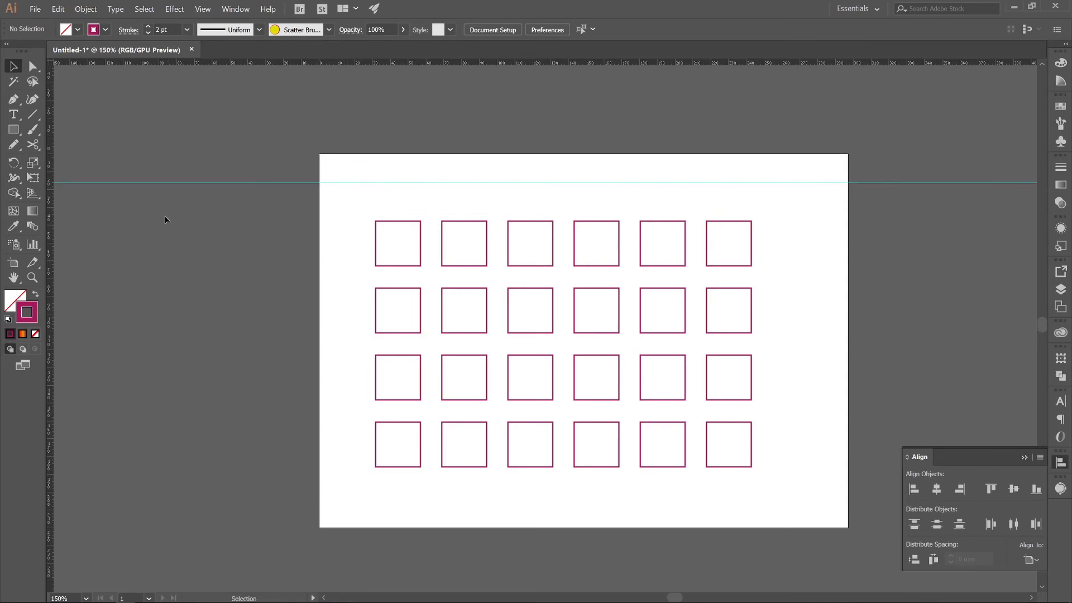
pyautogui.moveTo(50, 150); pyautogui.dragTo(348, 199)
pyautogui.moveTo(471, 63); pyautogui.dragTo(485, 496)
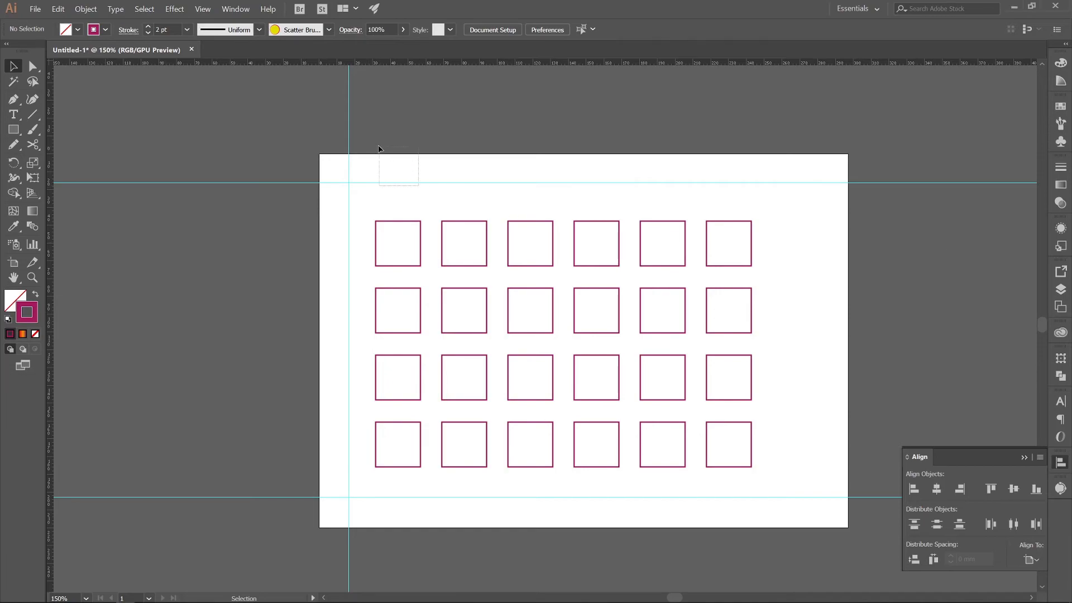
# Step: Clear all guides from the document
pyautogui.click(202, 9)
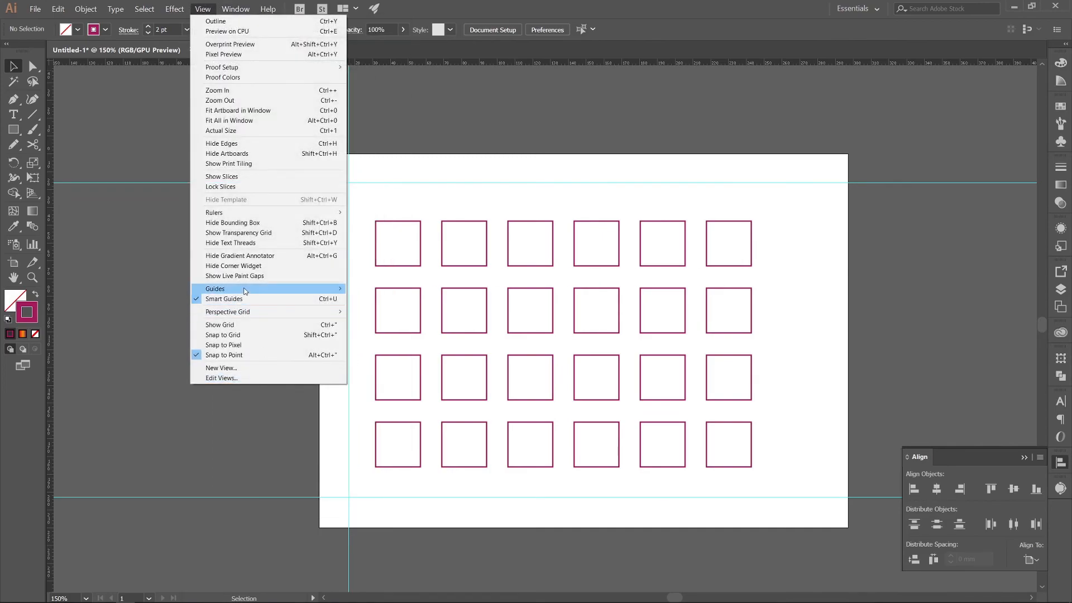
pyautogui.moveTo(248, 290)
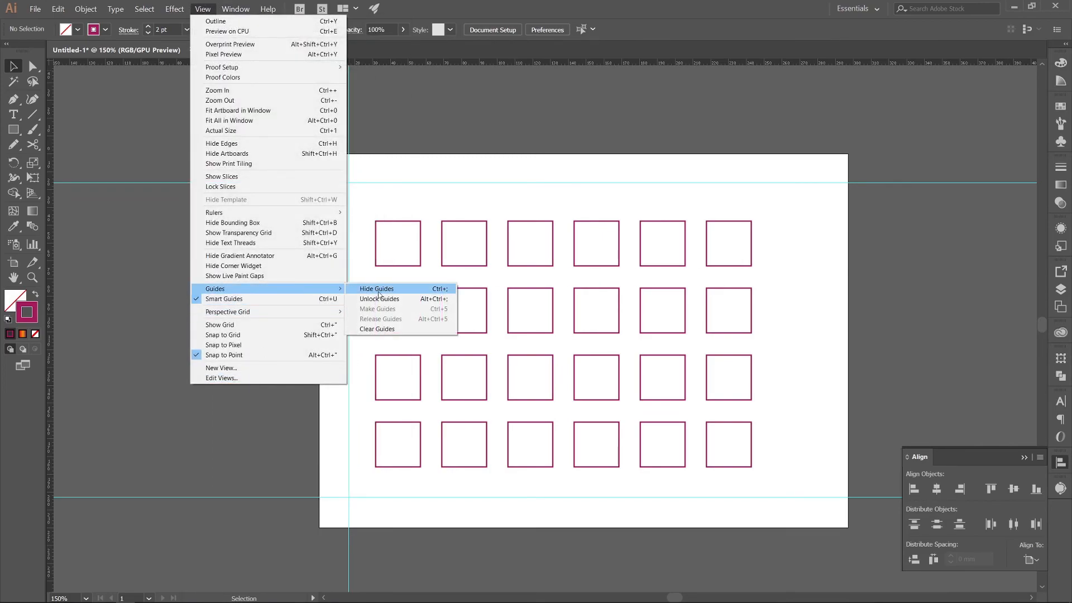
pyautogui.click(377, 329)
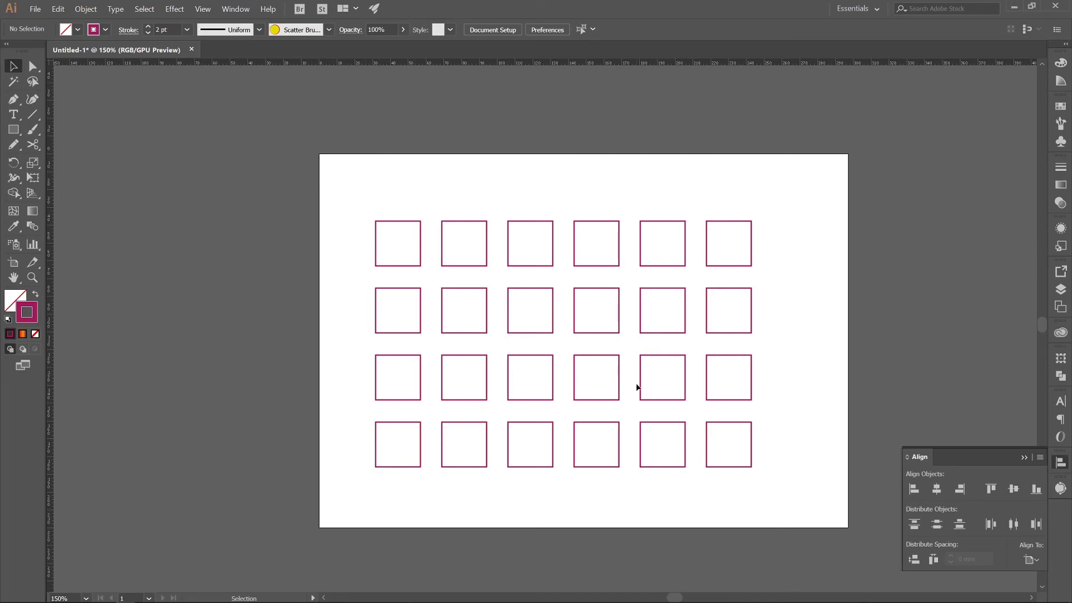
# Step: Delete every square of the grid except the first one in the top row
pyautogui.moveTo(782, 500); pyautogui.dragTo(386, 232)
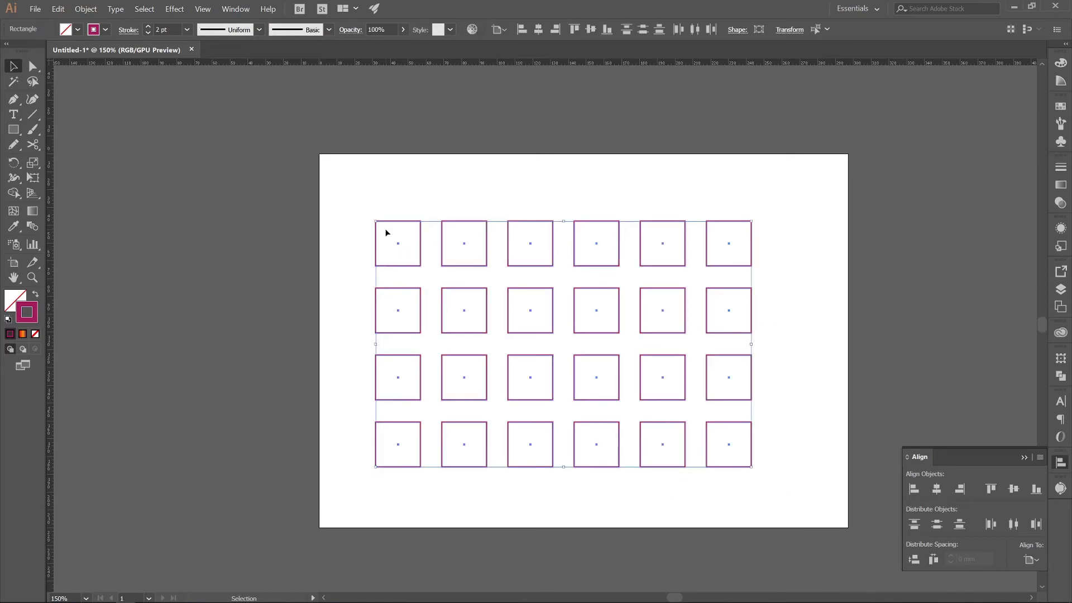
pyautogui.click(698, 441)
pyautogui.moveTo(792, 498); pyautogui.dragTo(459, 200)
pyautogui.press('Delete')
pyautogui.moveTo(488, 478); pyautogui.dragTo(299, 296)
pyautogui.press('Delete')
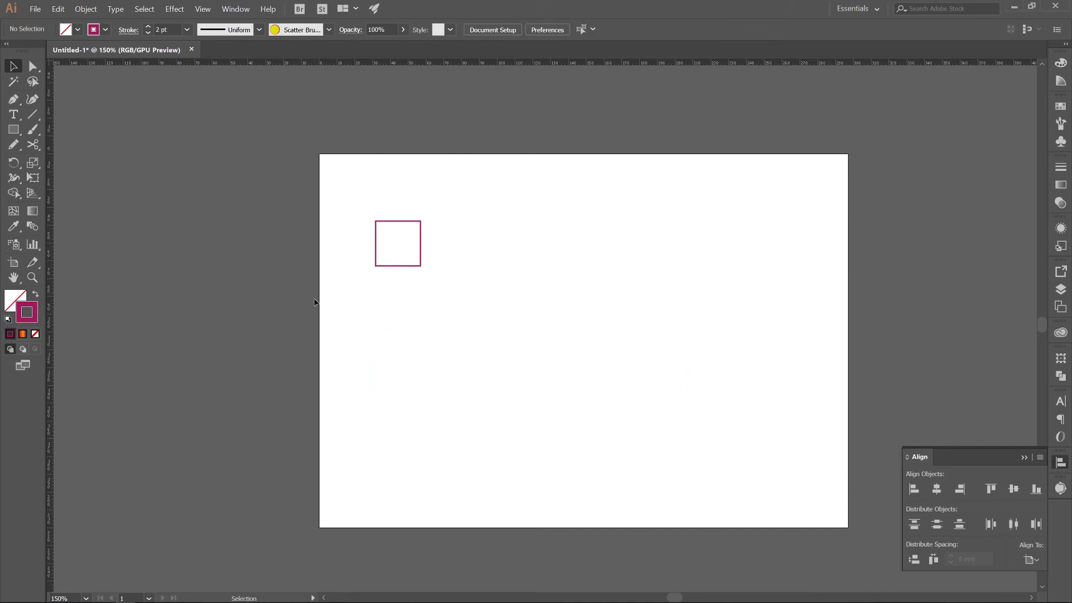
# Step: Try duplicating the remaining square with copy and paste, and undo the pasted copy
pyautogui.click(394, 221)
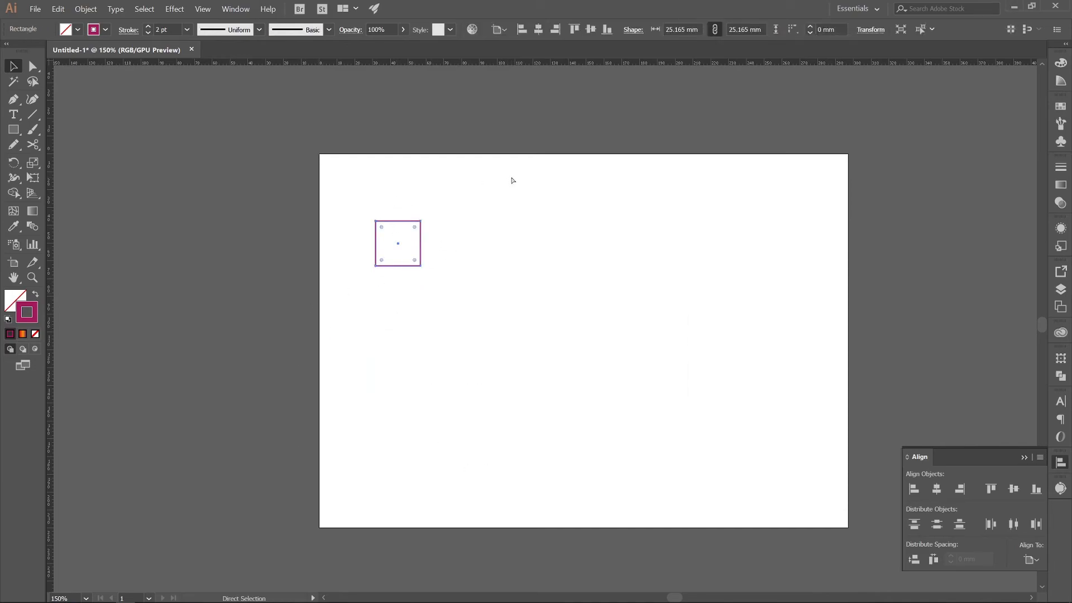
pyautogui.hotkey('ctrl', 'c')
pyautogui.hotkey('ctrl', 'v')
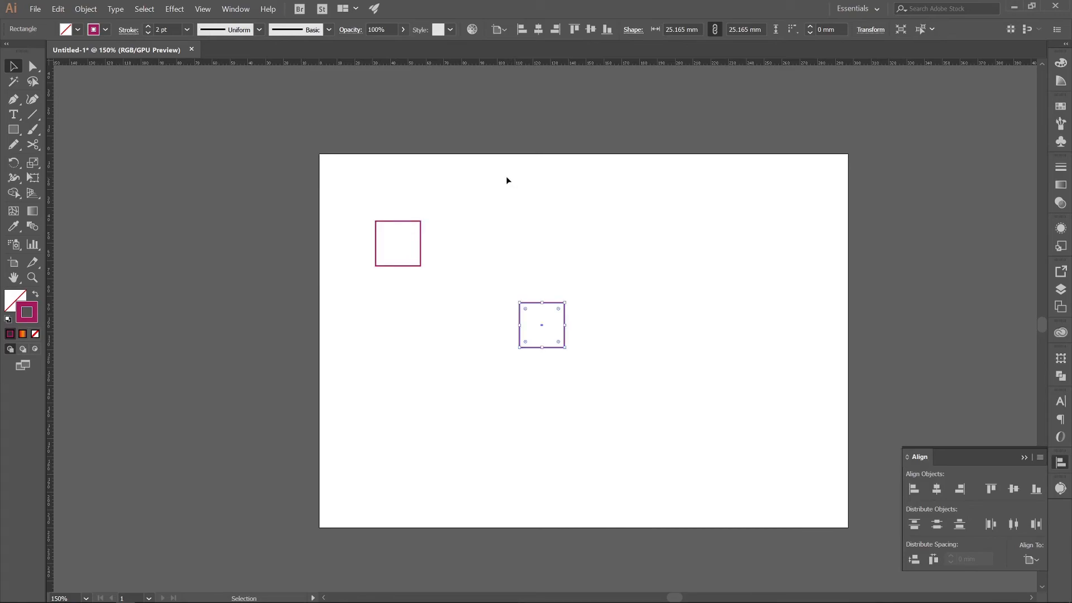
pyautogui.hotkey('ctrl', 'z')
pyautogui.click(489, 242)
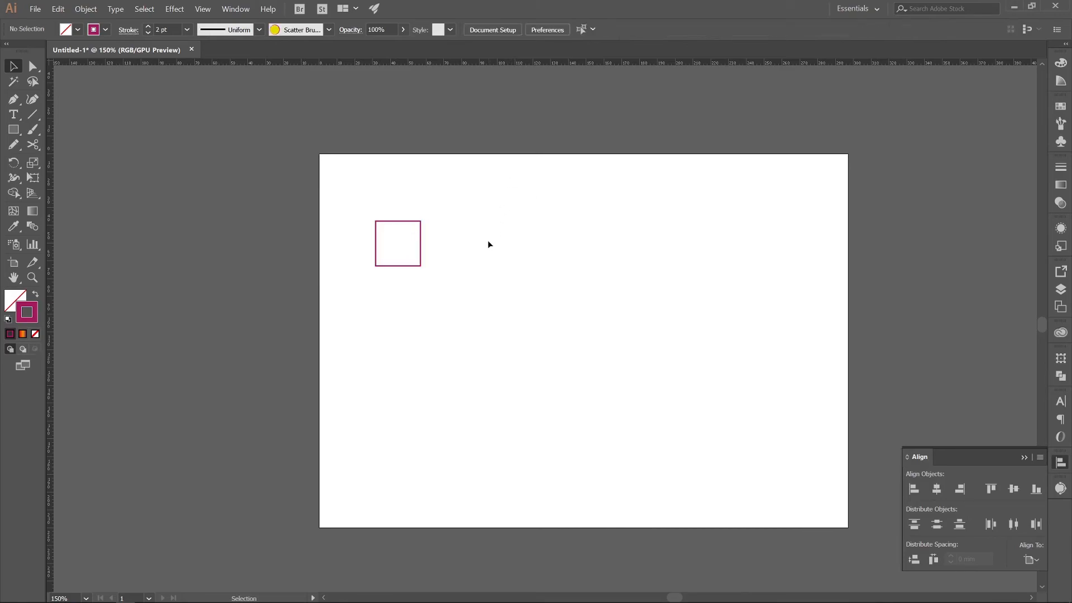
# Step: Create two copies of the square in a row to its right by freehand duplication, and delete both copies
pyautogui.click(412, 222)
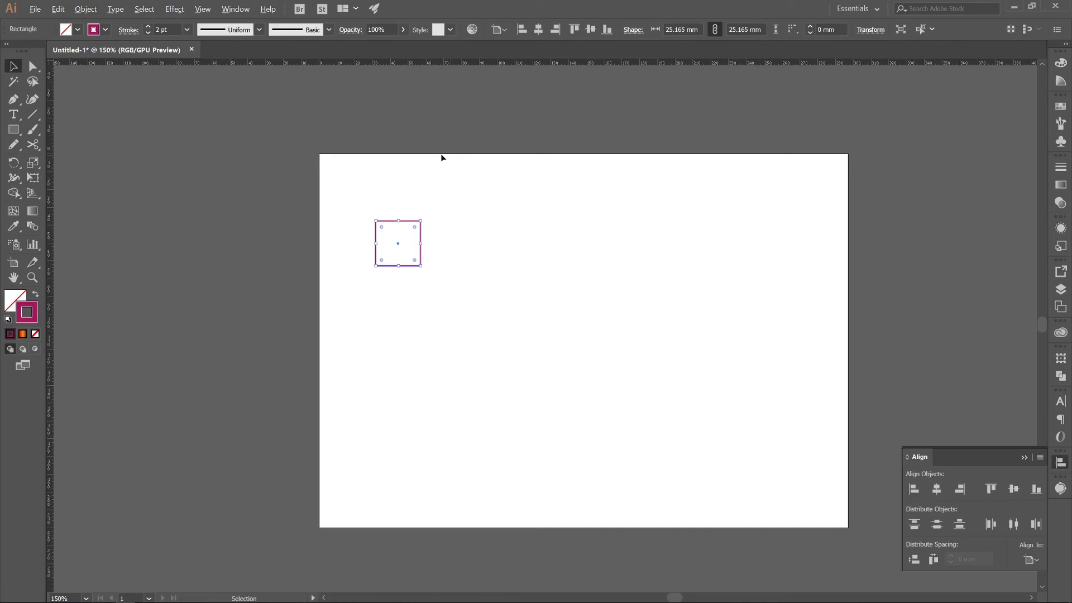
pyautogui.moveTo(413, 221); pyautogui.dragTo(473, 222)
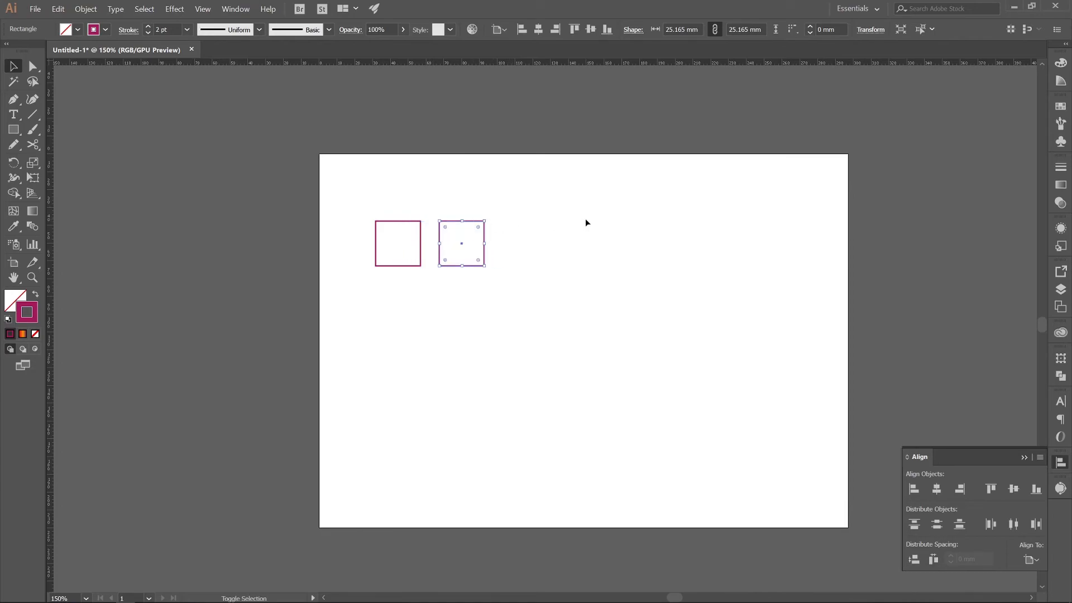
pyautogui.moveTo(471, 223); pyautogui.dragTo(540, 235)
pyautogui.moveTo(610, 353); pyautogui.dragTo(469, 189)
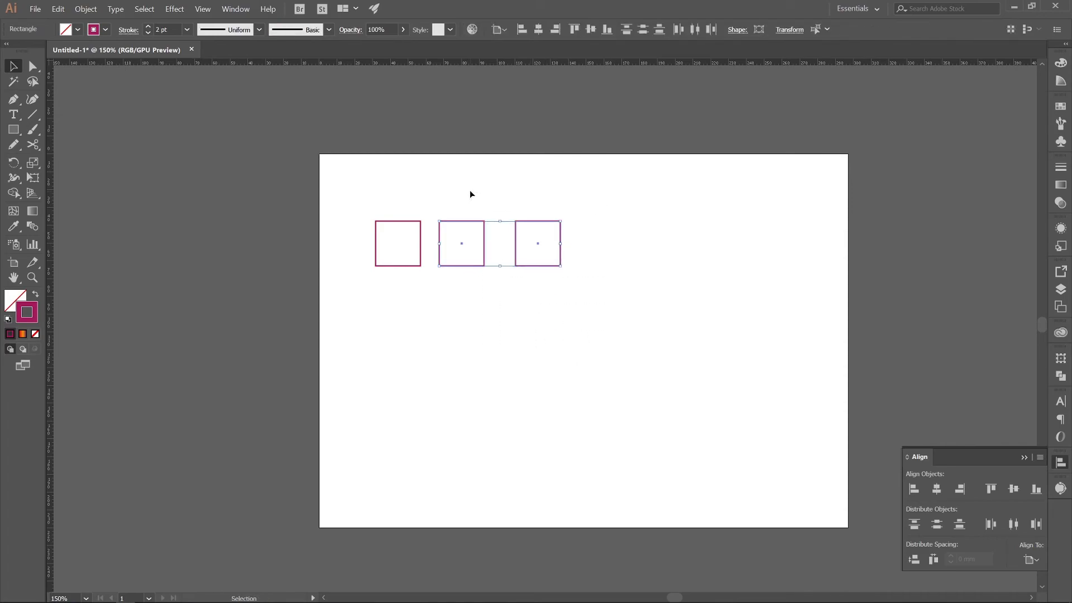
pyautogui.press('Delete')
# Step: Duplicate the square a short distance to its right and repeat the transformation five times to form an evenly spaced row of seven
pyautogui.click(392, 222)
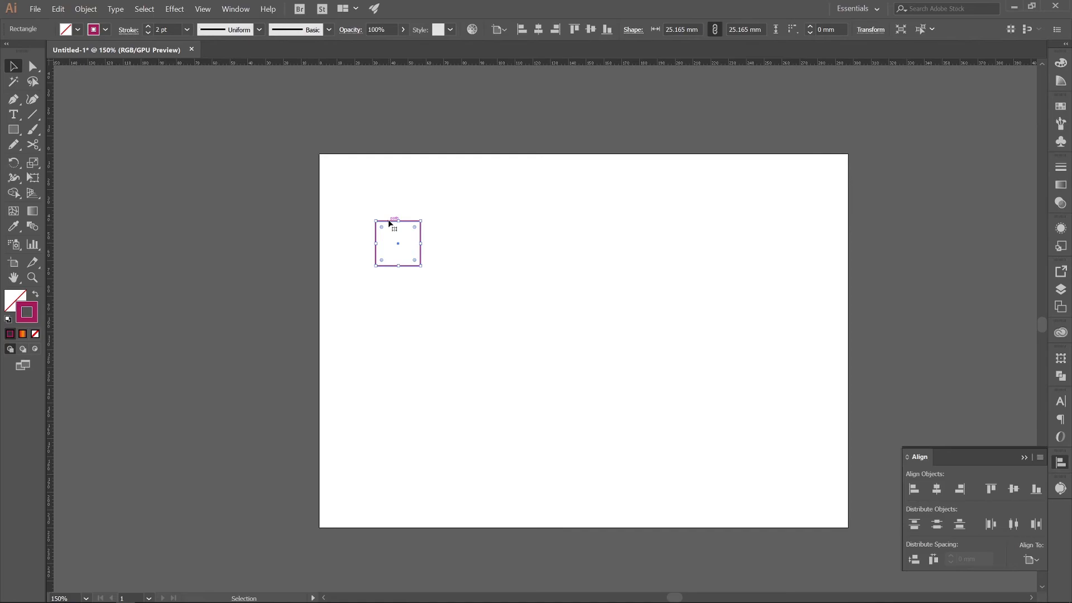
pyautogui.moveTo(389, 222); pyautogui.dragTo(451, 222)
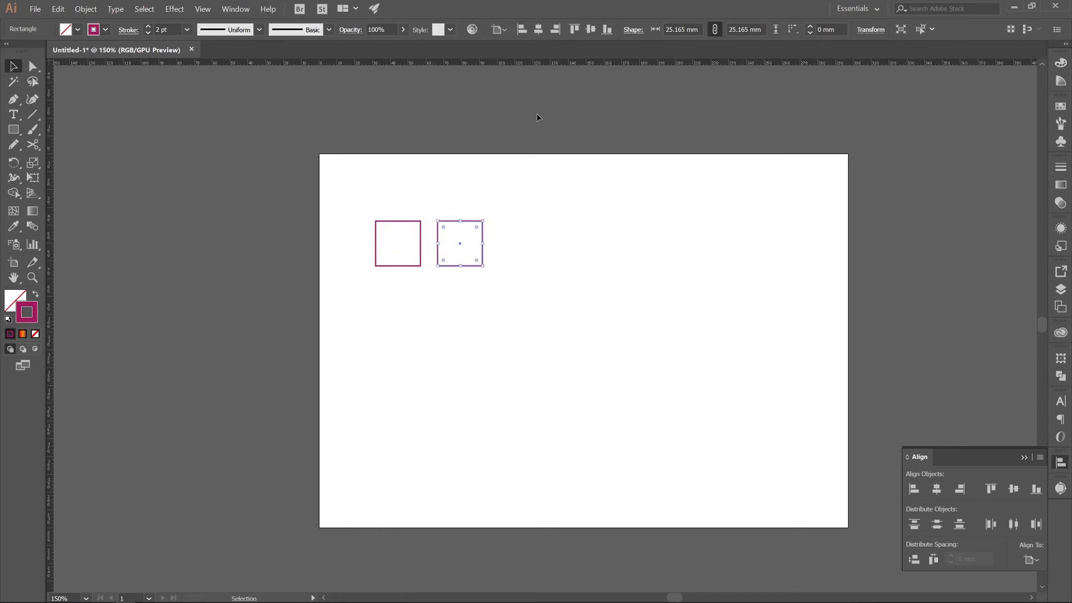
pyautogui.press('a')
pyautogui.hotkey('ctrl', 'd')
pyautogui.hotkey('ctrl', 'd')
pyautogui.hotkey('ctrl', 'd')
pyautogui.hotkey('ctrl', 'd')
pyautogui.hotkey('ctrl', 'd')
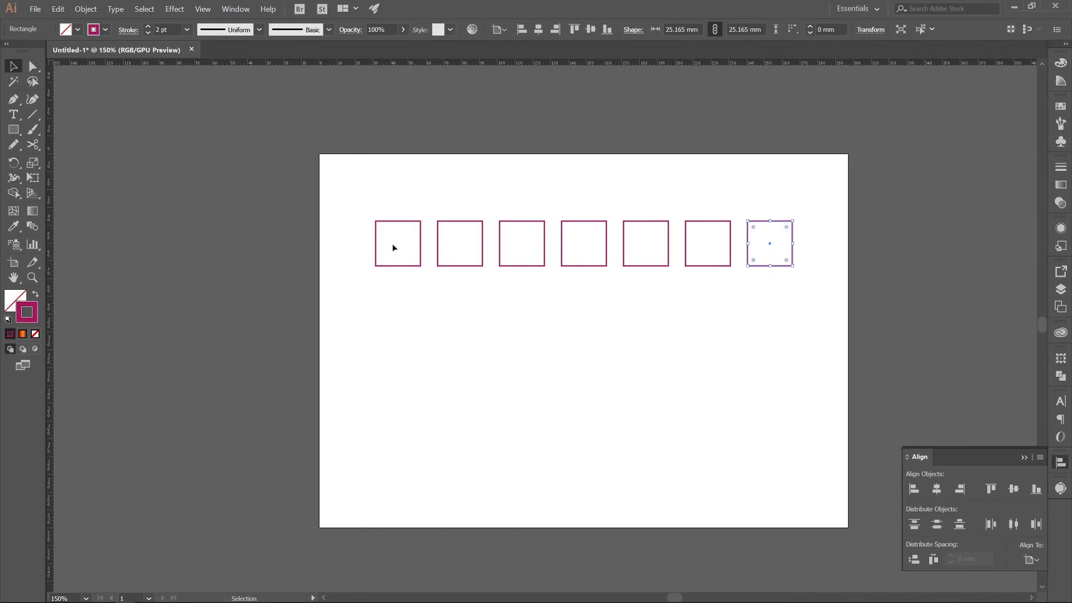
pyautogui.click(445, 332)
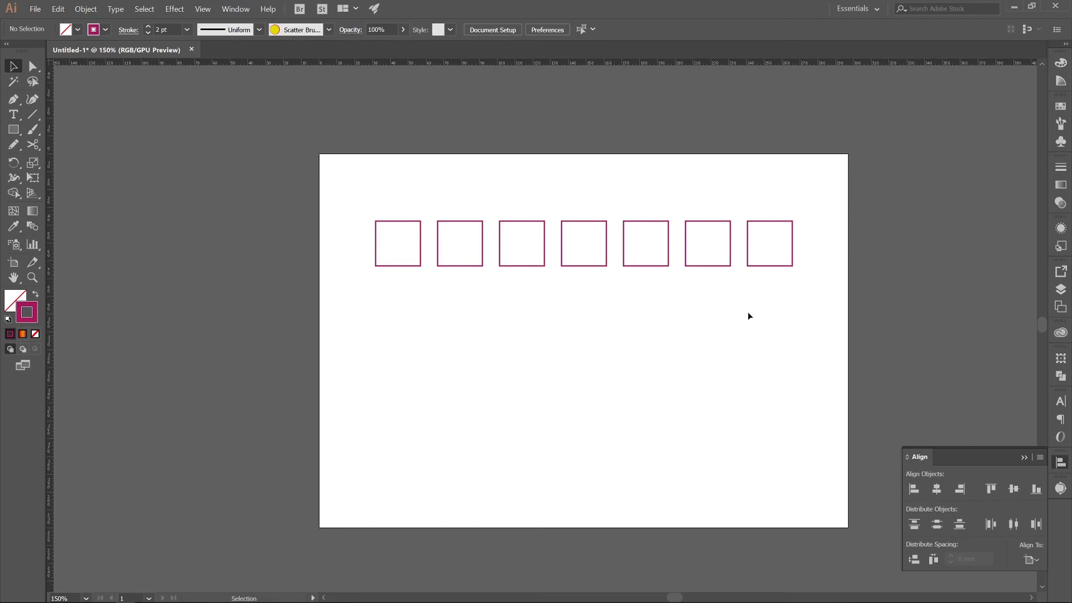
# Step: Delete the last five squares and duplicate the second one along the row to make five unevenly spaced squares
pyautogui.moveTo(826, 283); pyautogui.dragTo(492, 192)
pyautogui.press('Delete')
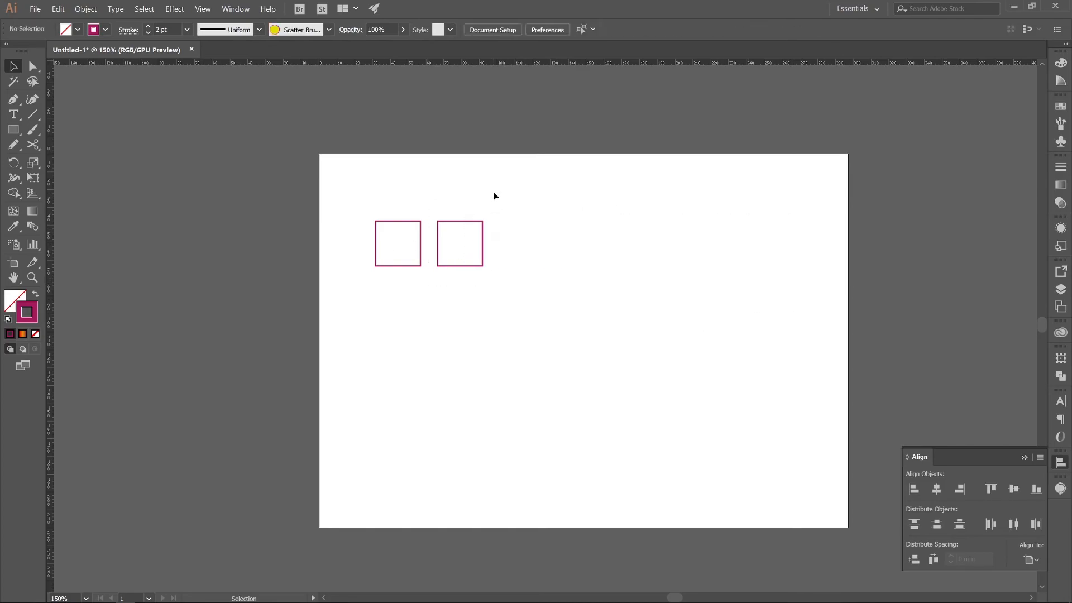
pyautogui.click(458, 221)
pyautogui.moveTo(452, 222); pyautogui.dragTo(707, 223)
pyautogui.click(706, 221)
# Step: Distribute the horizontal spacing of the five squares with Align to Selection, undoing the first distribution across the artboard
pyautogui.moveTo(751, 370); pyautogui.dragTo(394, 251)
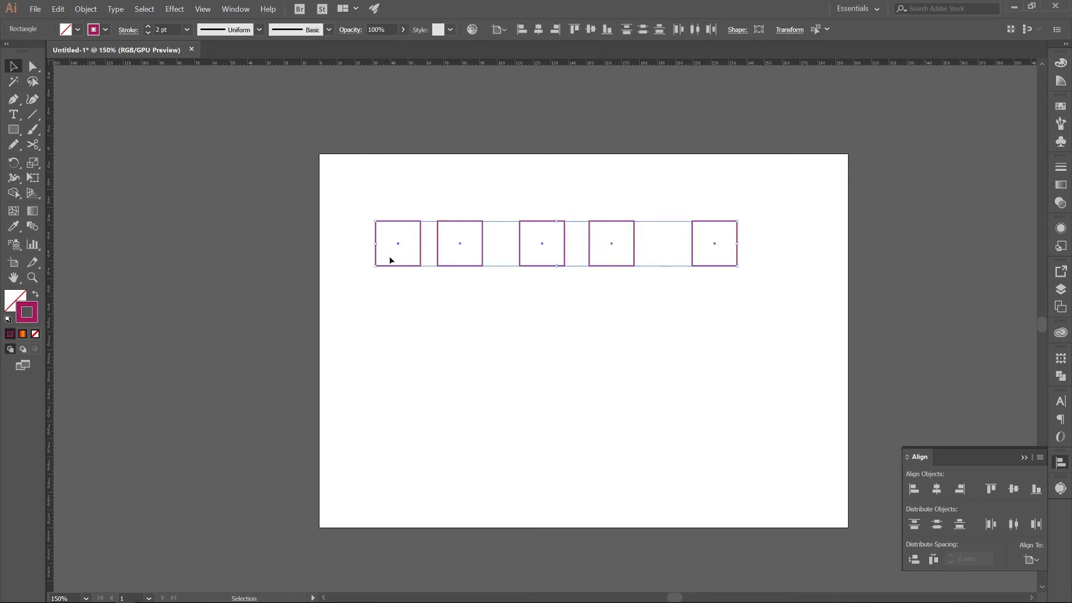
pyautogui.click(933, 560)
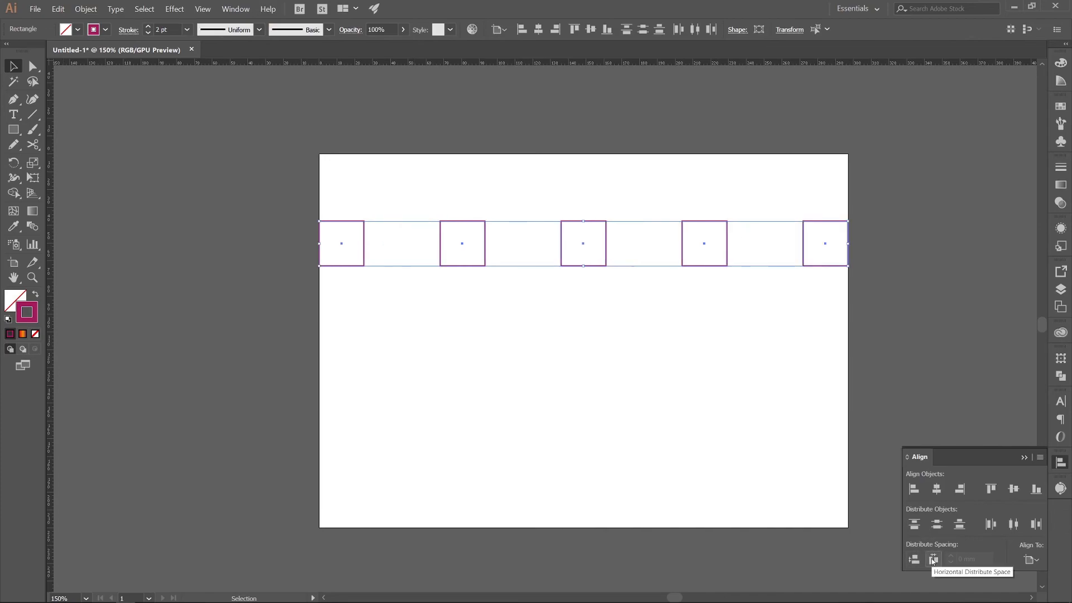
pyautogui.hotkey('ctrl', 'z')
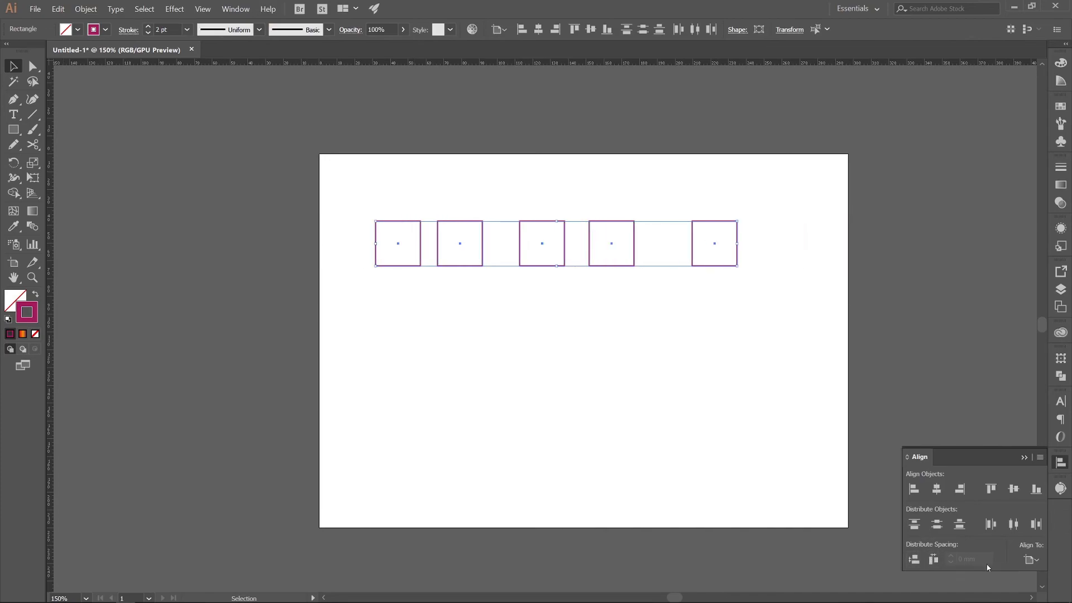
pyautogui.click(1031, 560)
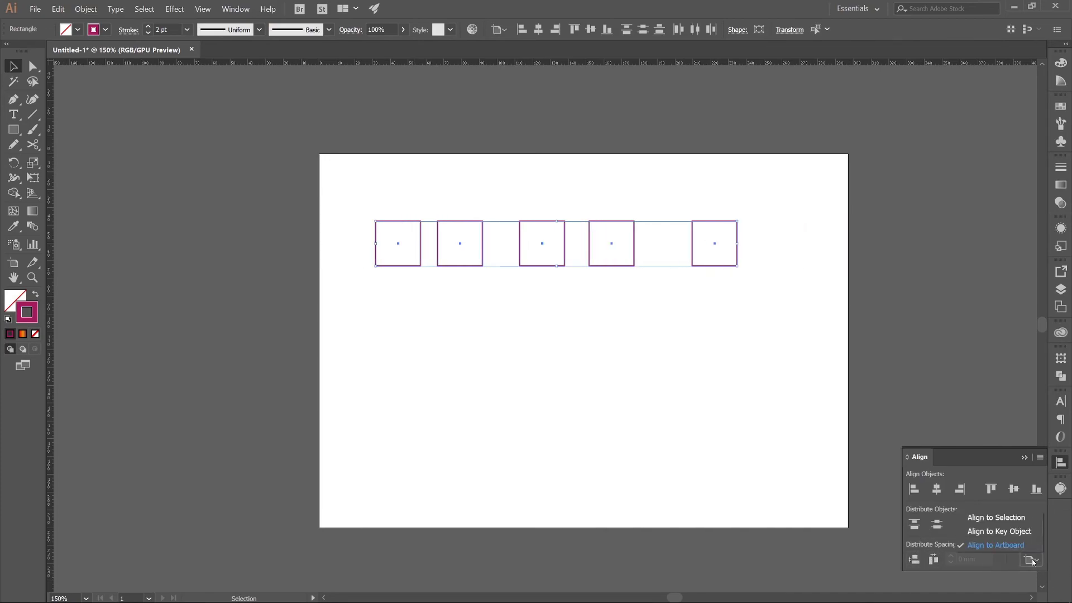
pyautogui.click(1015, 525)
pyautogui.click(933, 560)
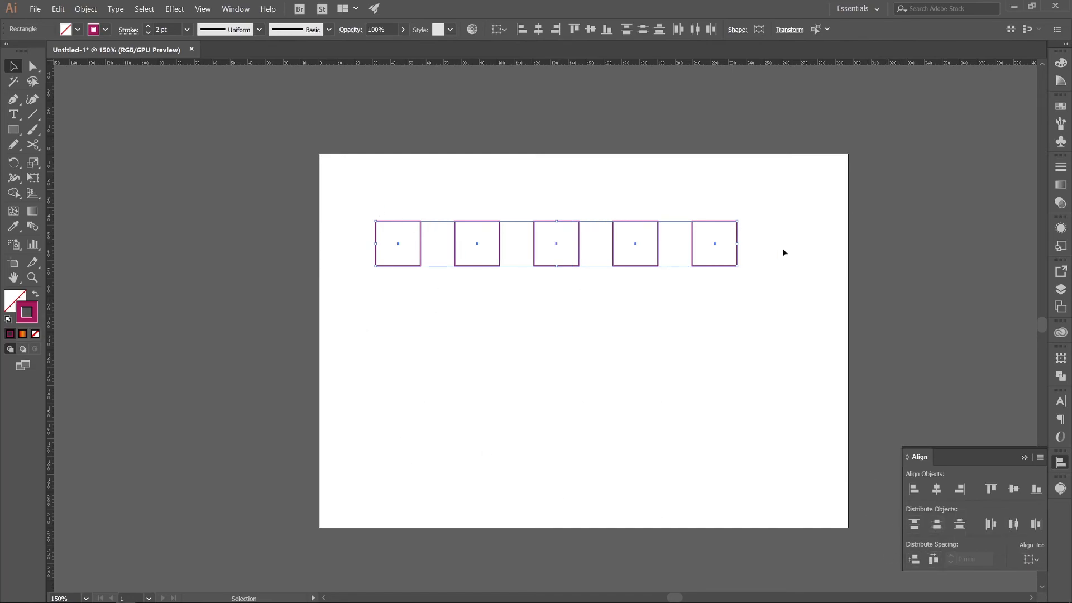
pyautogui.click(547, 306)
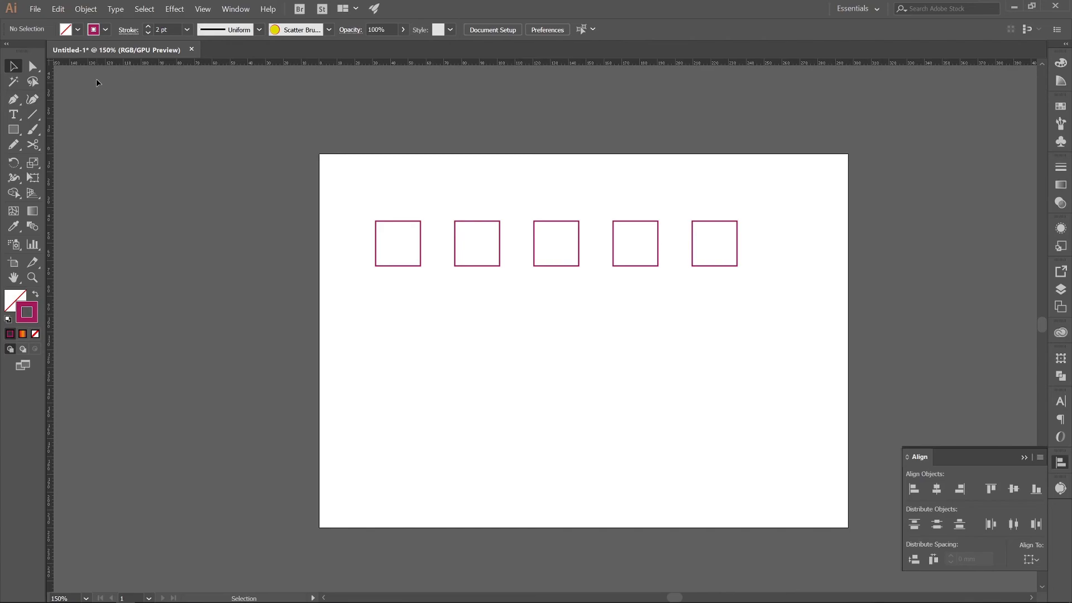
# Step: Show the Image Trace options and delete all five squares from the artboard
pyautogui.click(1060, 489)
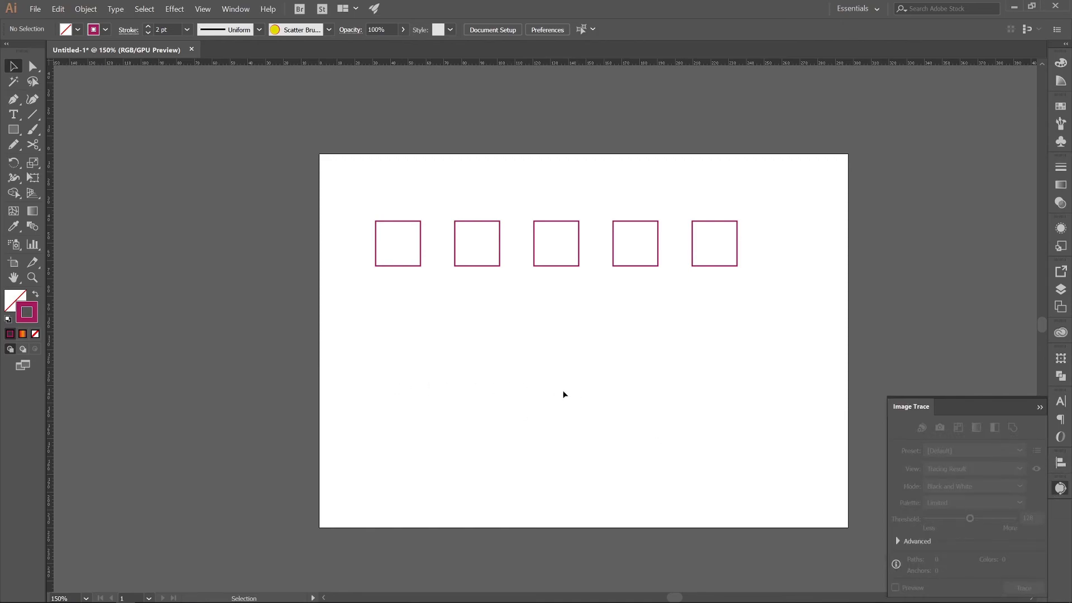
pyautogui.moveTo(706, 365); pyautogui.dragTo(256, 199)
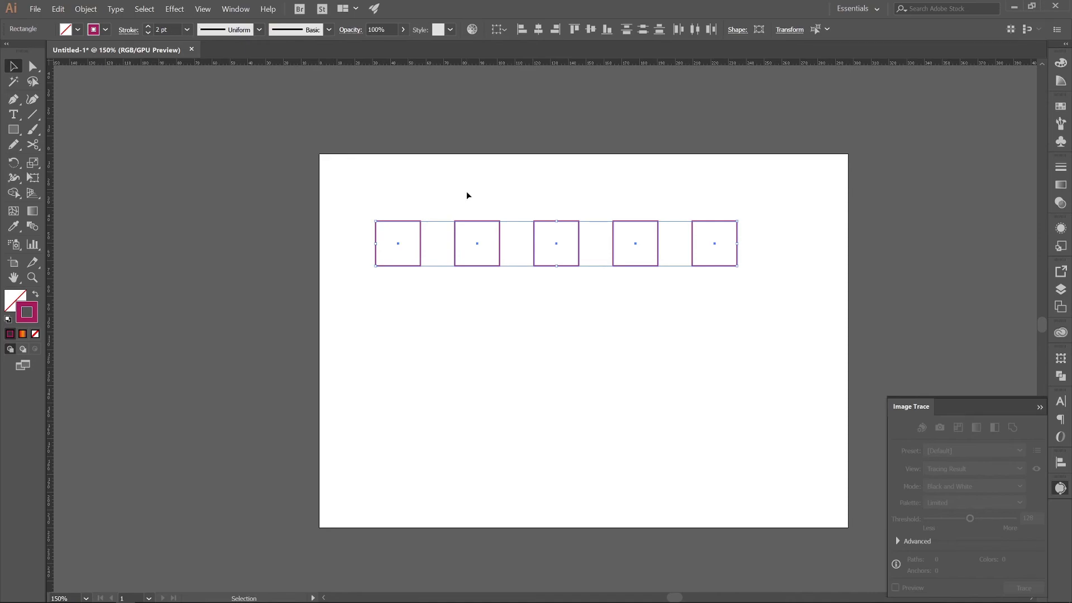
pyautogui.press('Delete')
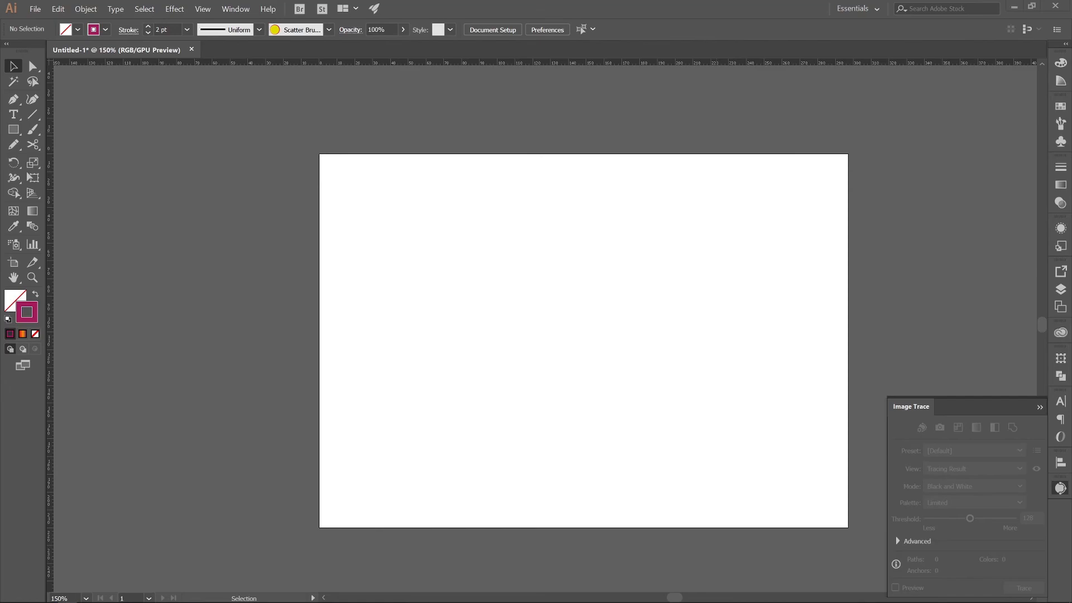
# Step: Place the sketch1.jpg image in the document and scale it down proportionally to about 104 by 156 mm, centered on the artboard
pyautogui.moveTo(428, 311); pyautogui.dragTo(514, 300)
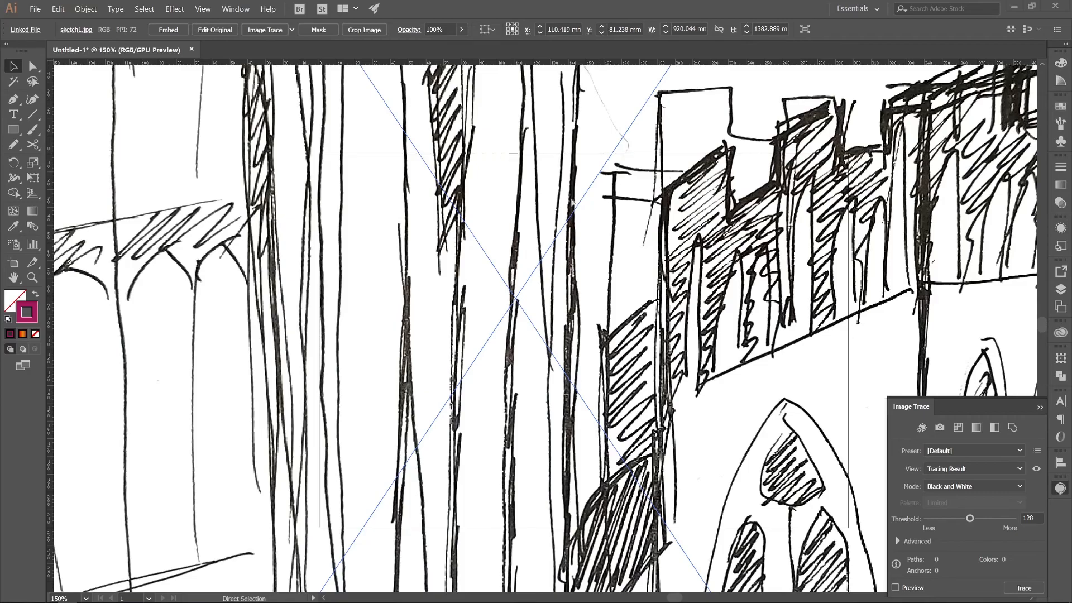
pyautogui.hotkey('ctrl', '-')
pyautogui.hotkey('ctrl', '-')
pyautogui.hotkey('ctrl', '-')
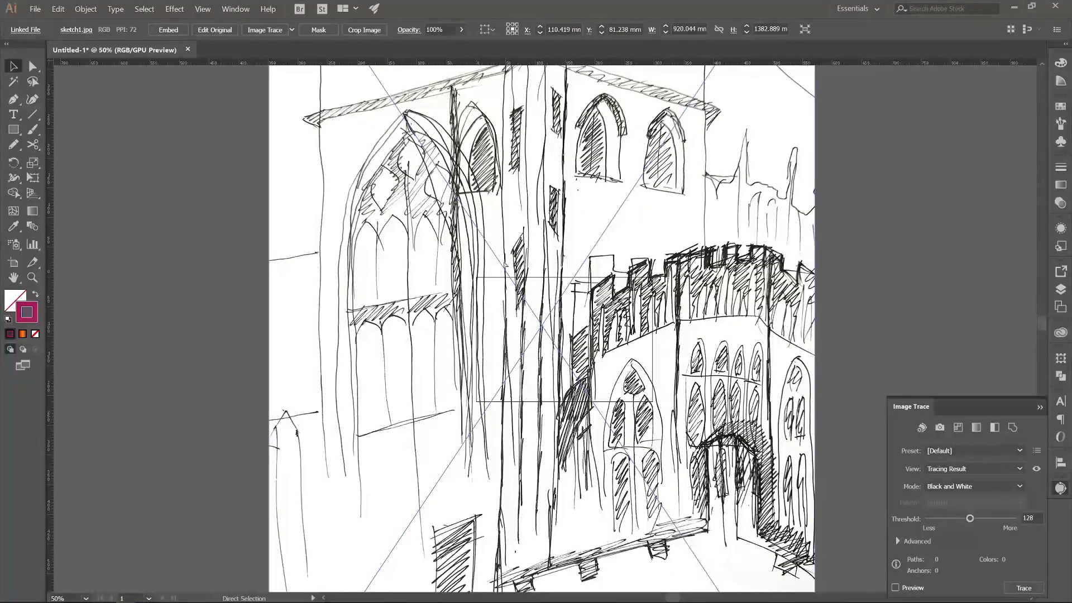
pyautogui.hotkey('ctrl', '-')
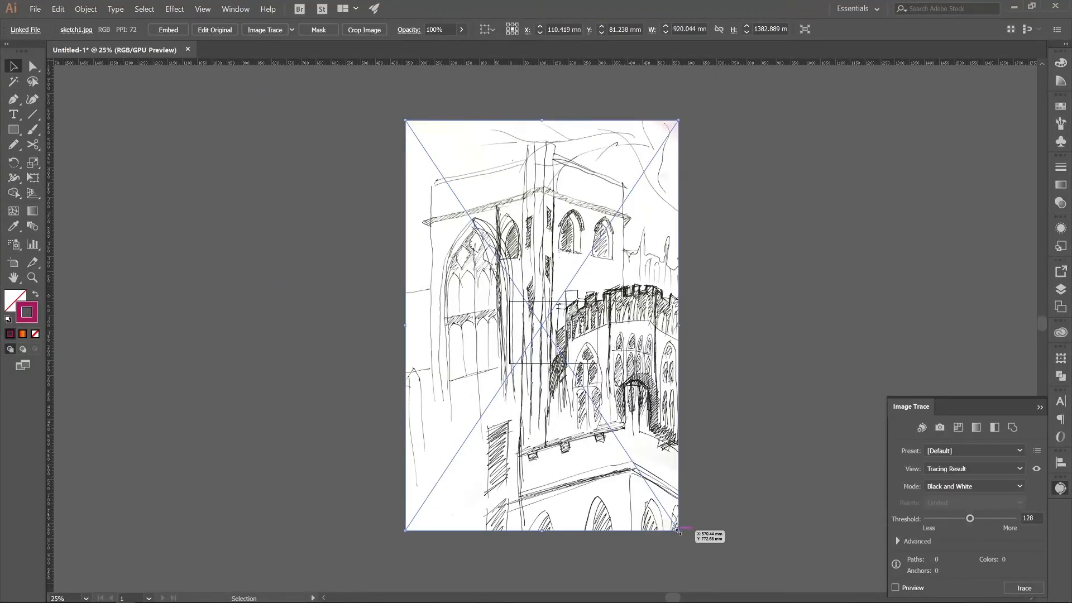
pyautogui.moveTo(679, 531)
pyautogui.mouseDown()
pyautogui.moveTo(674, 490)
pyautogui.moveTo(557, 329)
pyautogui.mouseUp()
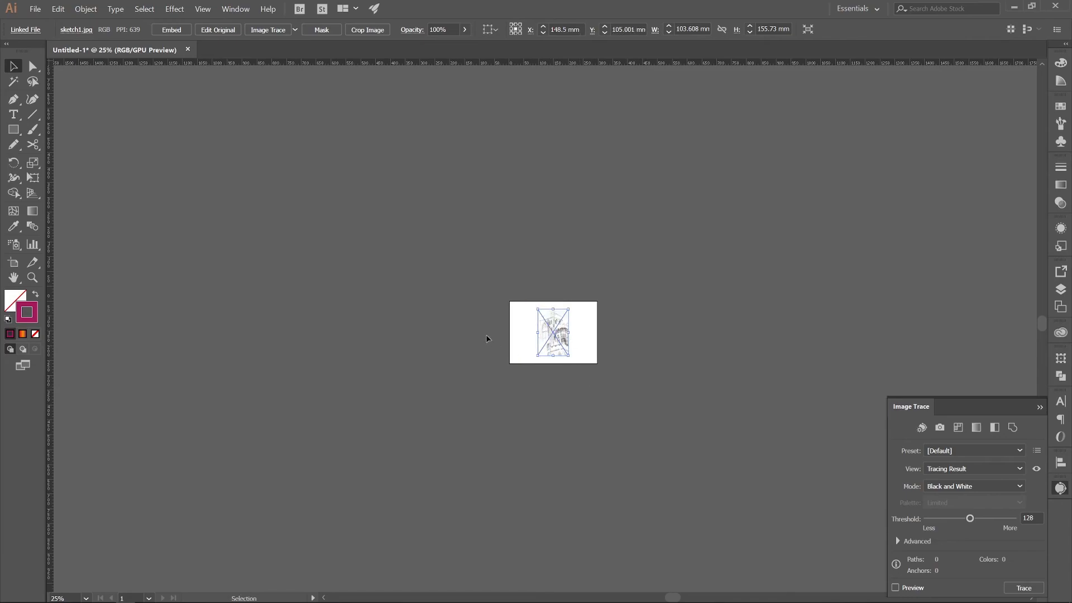
# Step: Trace the placed sketch with the Sketched Art Image Trace preset
pyautogui.hotkey('ctrl', '0')
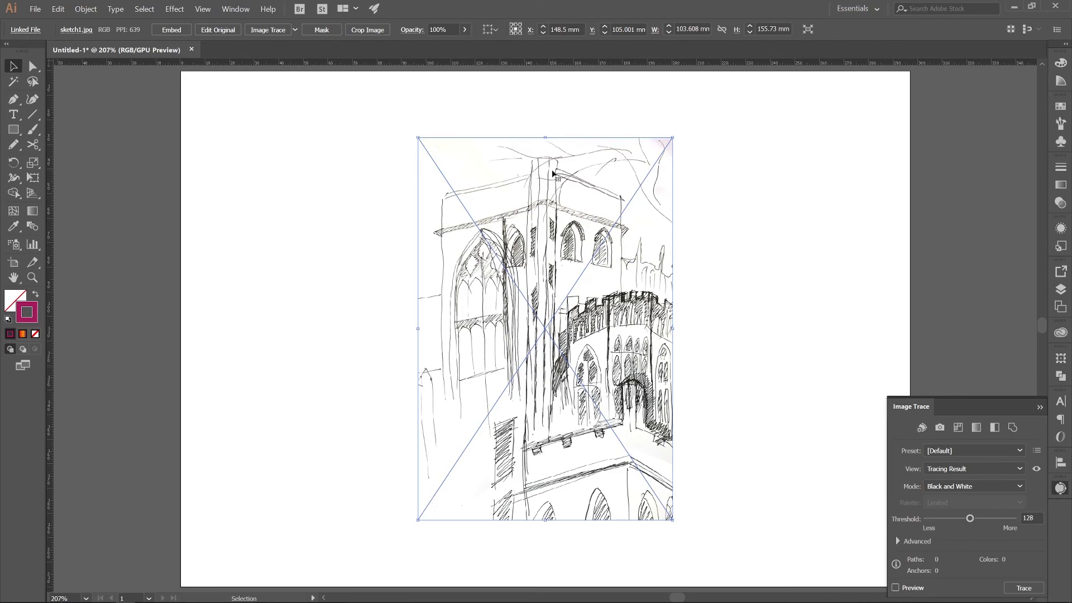
pyautogui.click(952, 450)
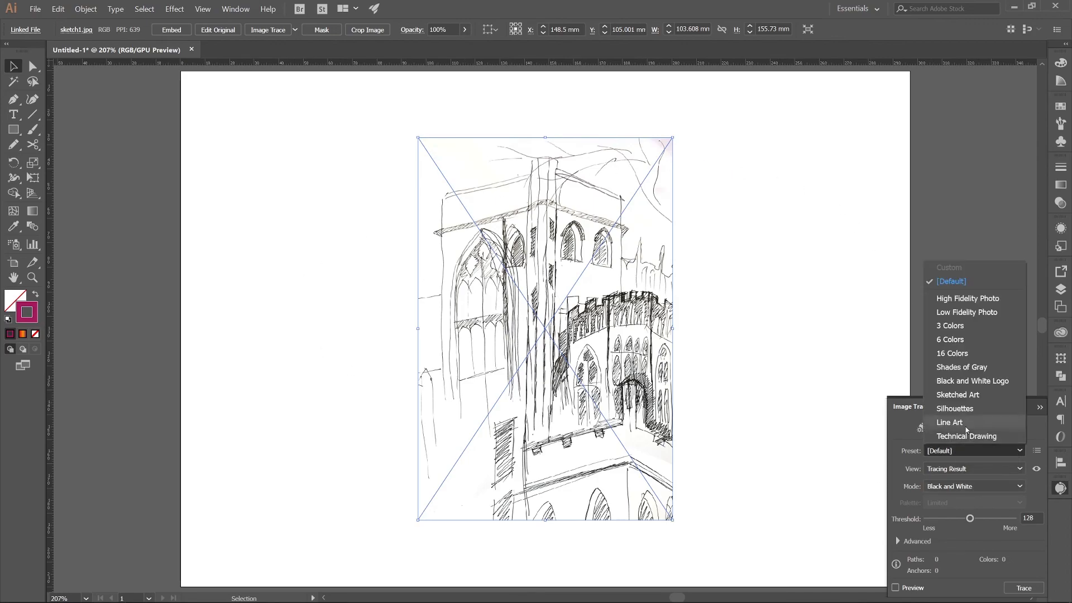
pyautogui.click(967, 395)
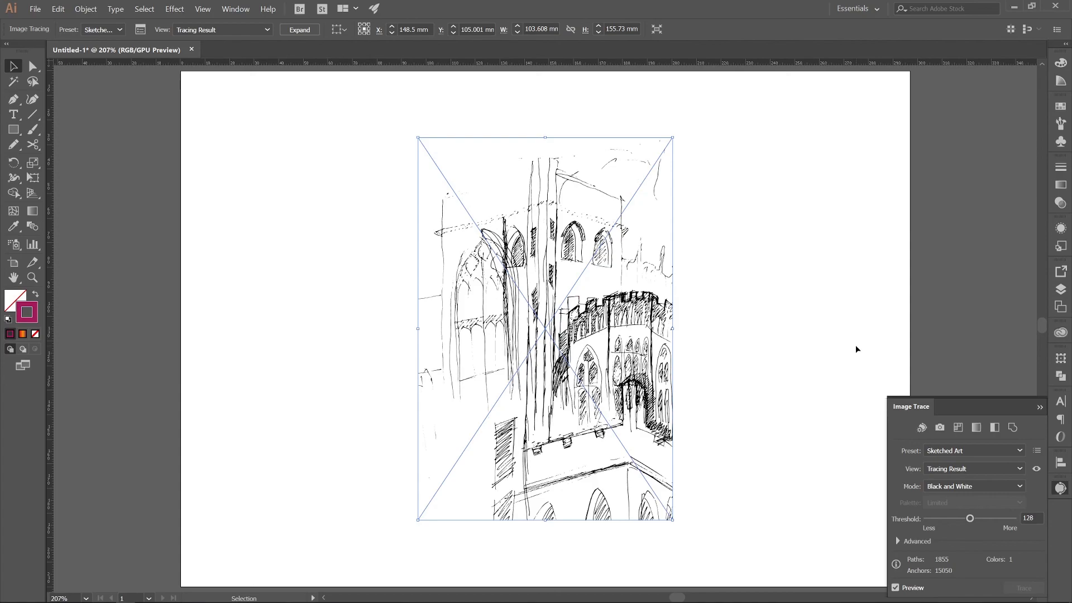
# Step: Show the advanced tracing options and set the Image Trace threshold to 191
pyautogui.moveTo(916, 407)
pyautogui.mouseDown()
pyautogui.moveTo(818, 250)
pyautogui.moveTo(805, 194)
pyautogui.mouseUp()
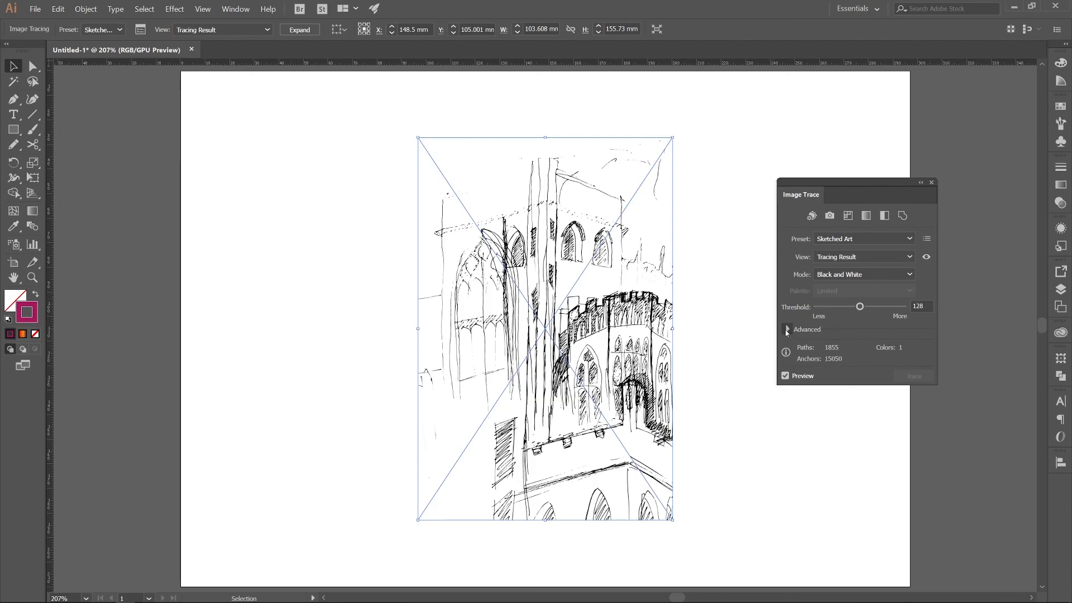
pyautogui.click(787, 329)
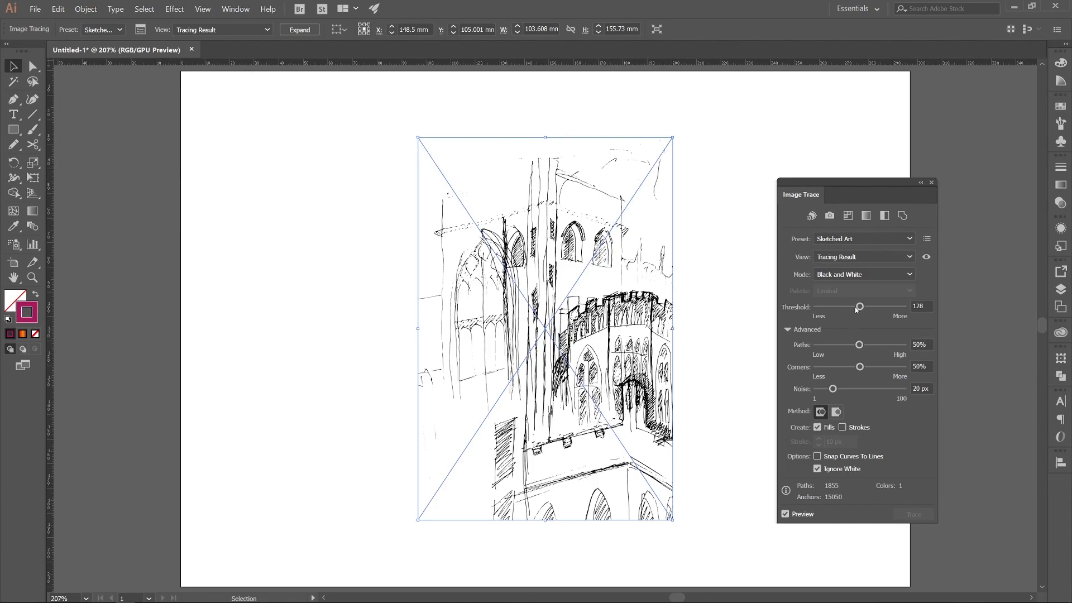
pyautogui.moveTo(859, 307); pyautogui.dragTo(881, 307)
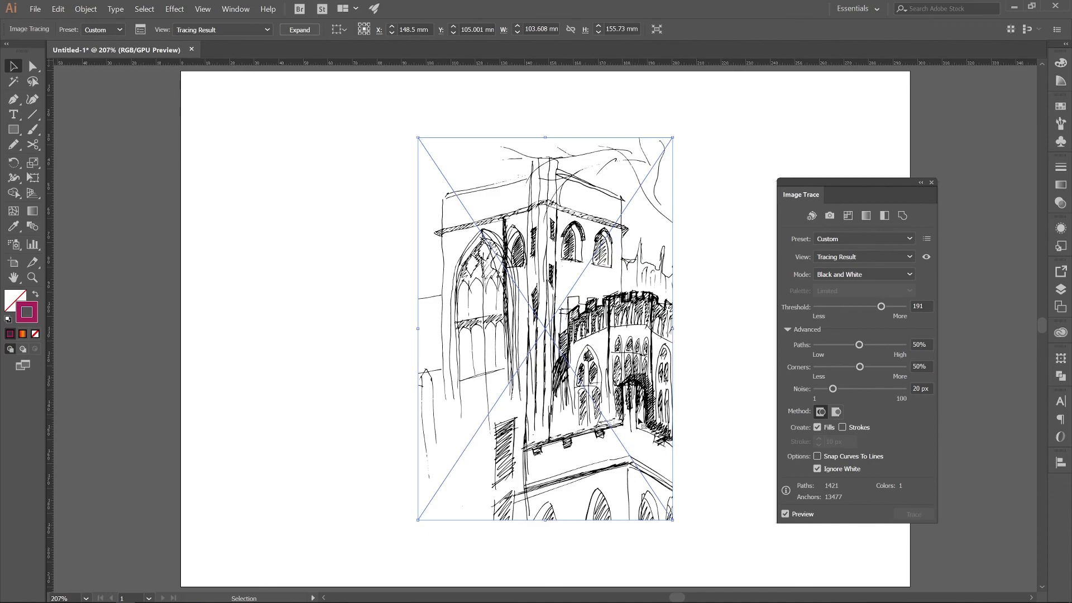
pyautogui.moveTo(805, 197)
pyautogui.mouseDown()
pyautogui.moveTo(1031, 519)
pyautogui.moveTo(1055, 491)
pyautogui.mouseUp()
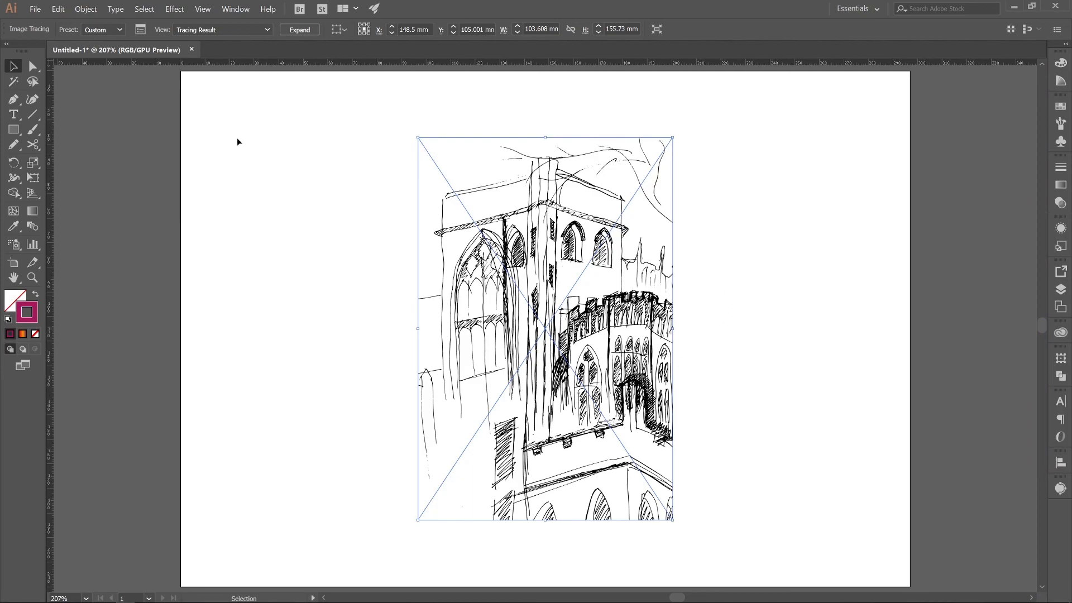
# Step: Expand the traced sketch into editable paths and ungroup them
pyautogui.click(298, 30)
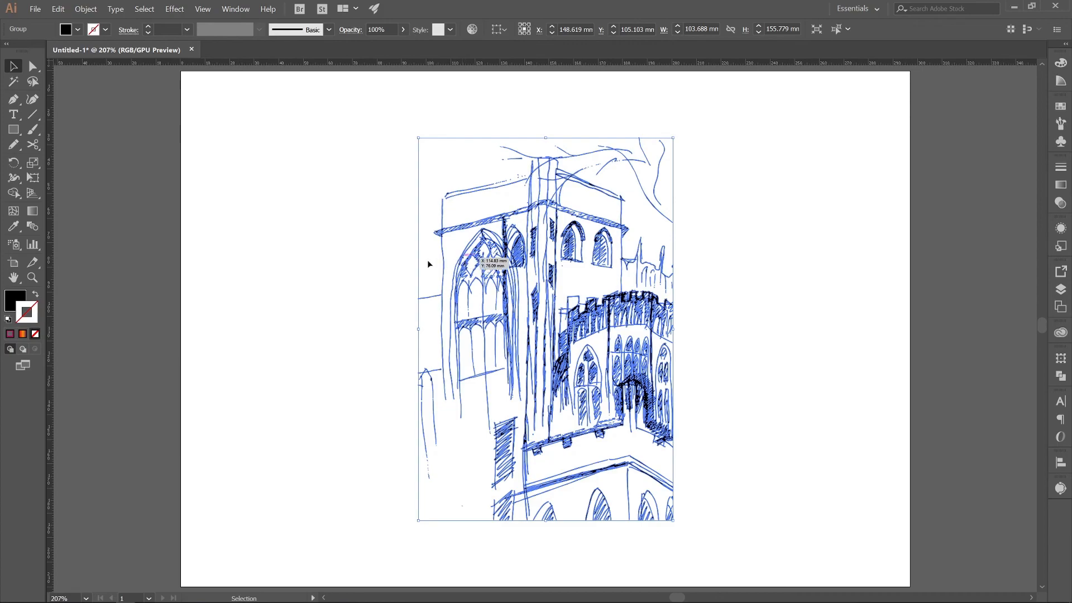
pyautogui.click(330, 232)
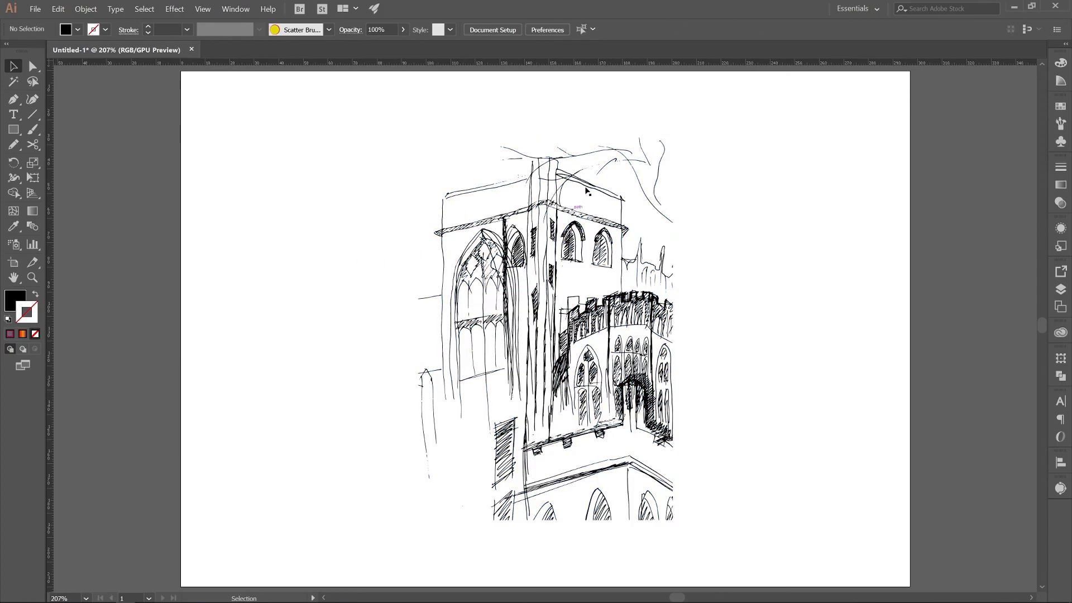
pyautogui.click(502, 183)
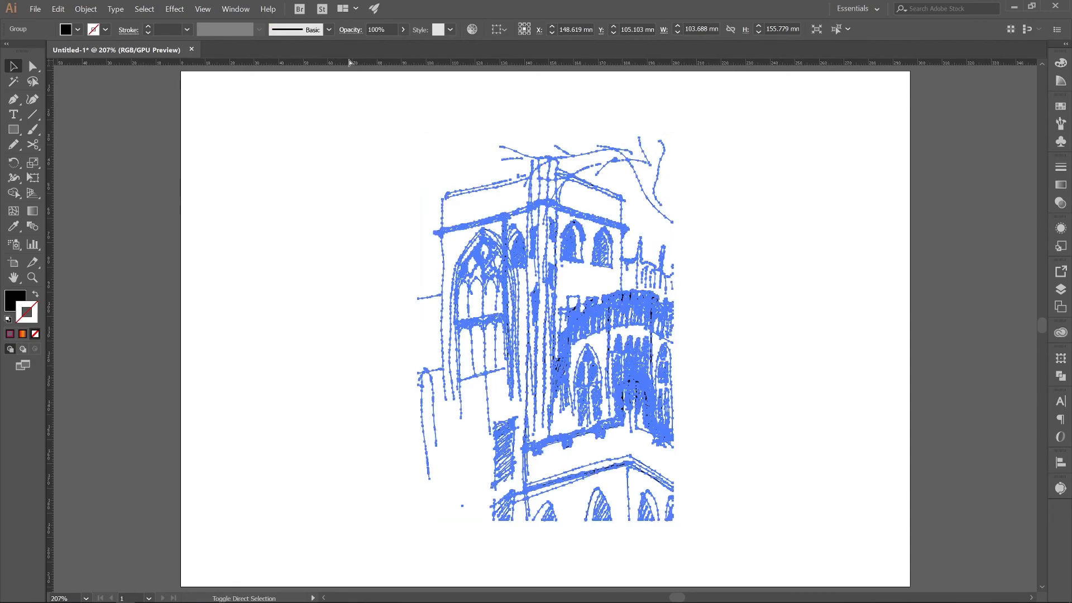
pyautogui.hotkey('ctrl', 'shift', 'g')
pyautogui.click(796, 270)
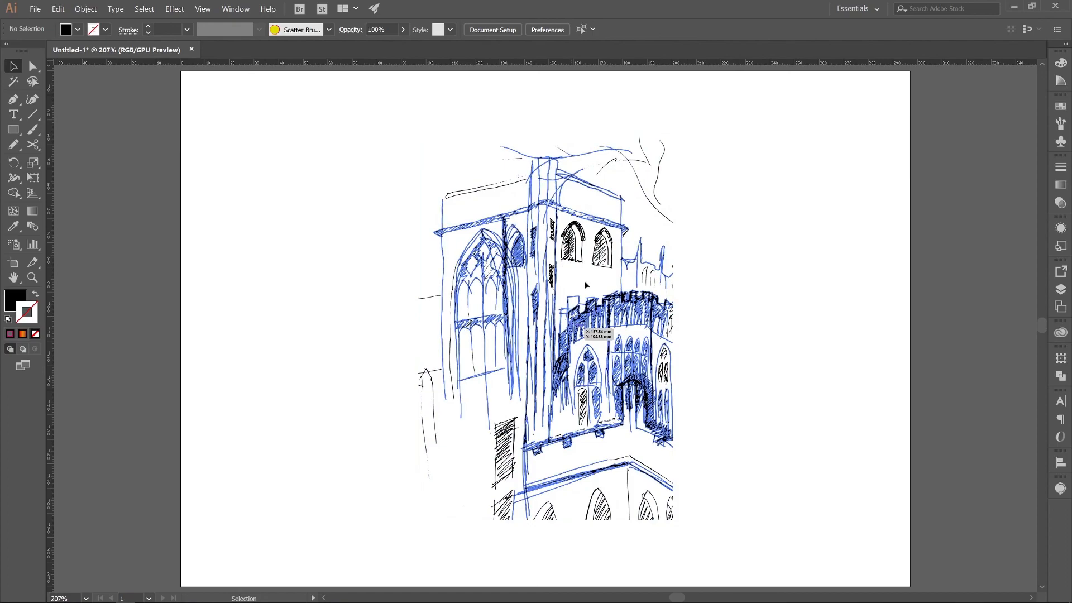
# Step: Fill the arched window in the middle of the tower's right-hand wall with light orange
pyautogui.click(575, 237)
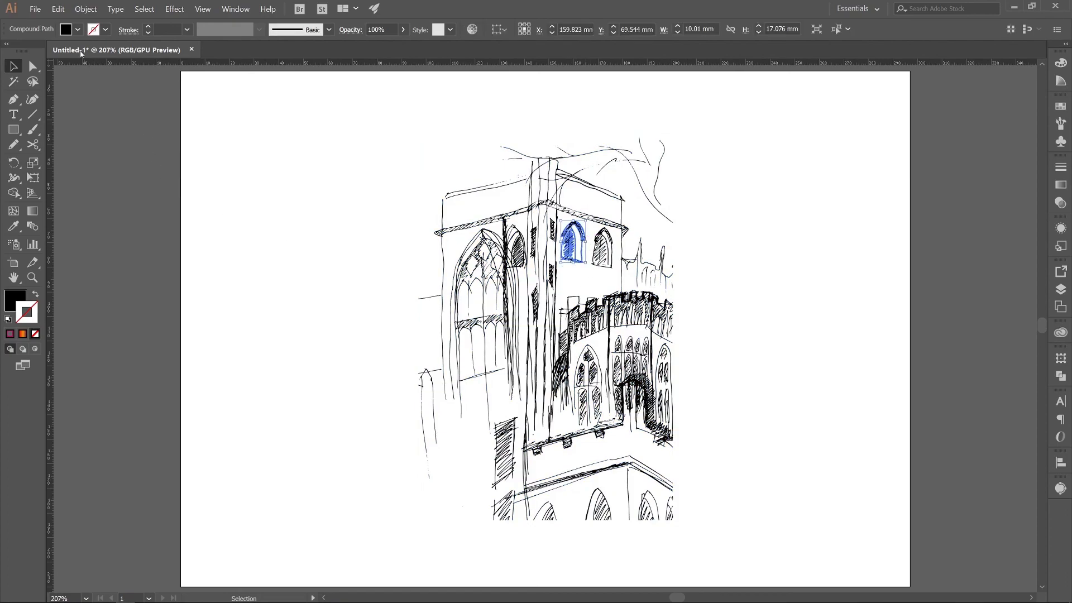
pyautogui.click(78, 29)
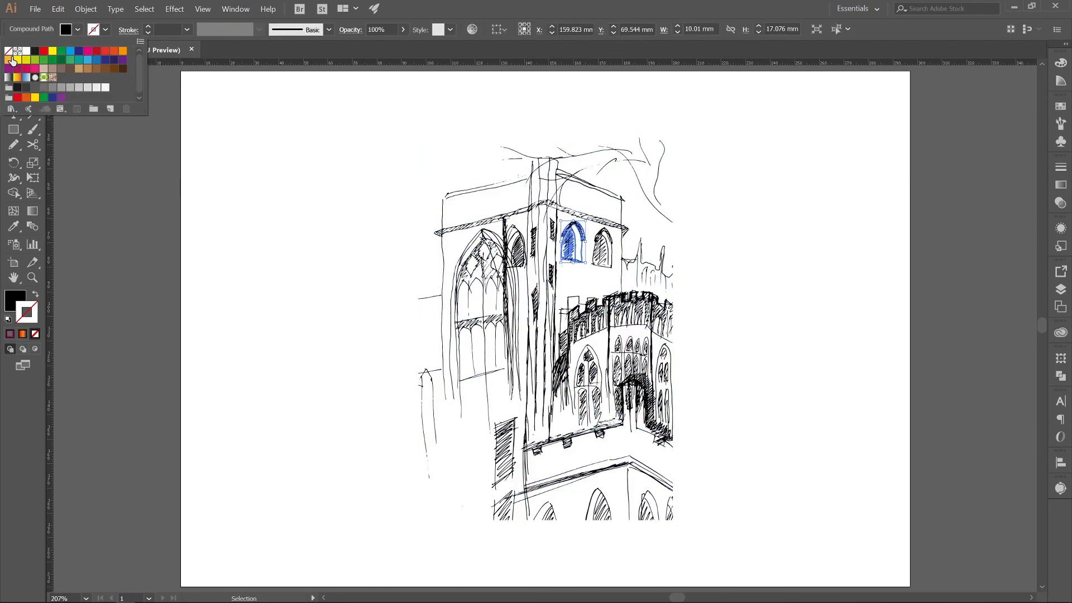
pyautogui.click(40, 68)
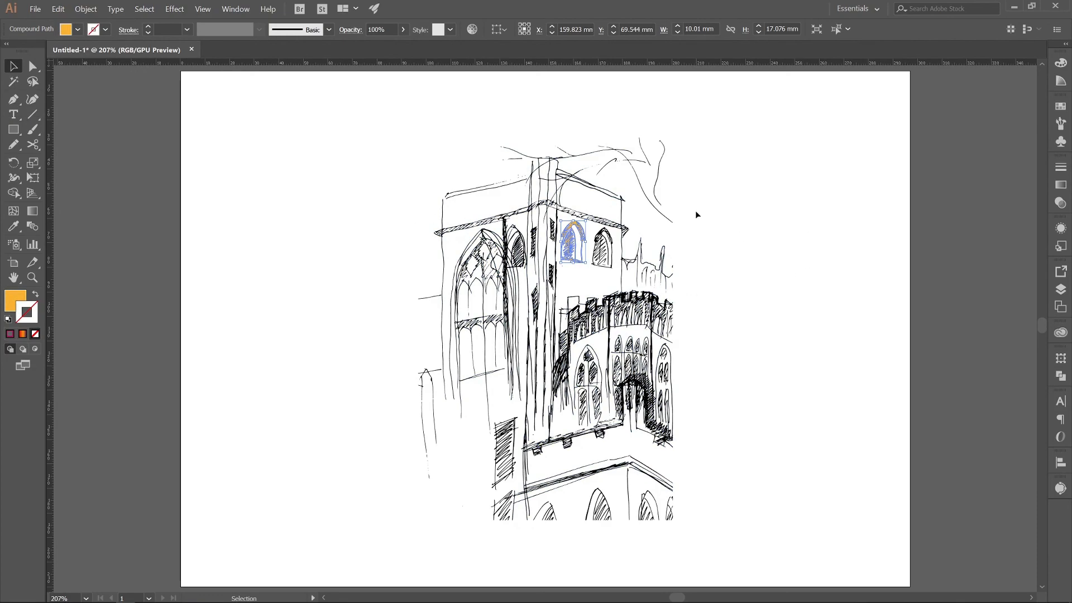
pyautogui.click(838, 236)
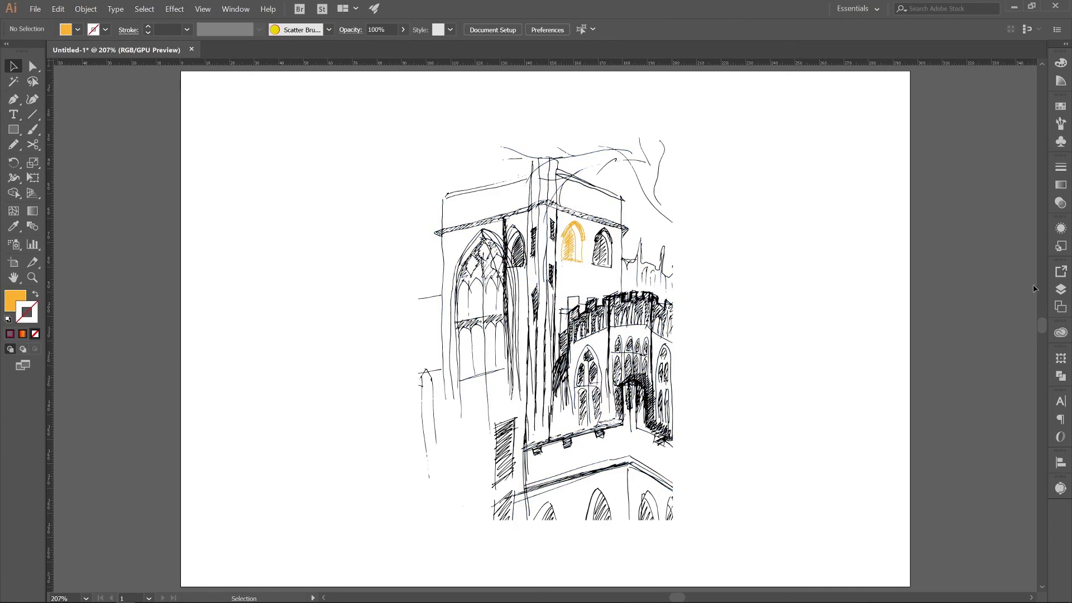
# Step: Make Layer 2 the active layer and lock Layer 1
pyautogui.click(1060, 289)
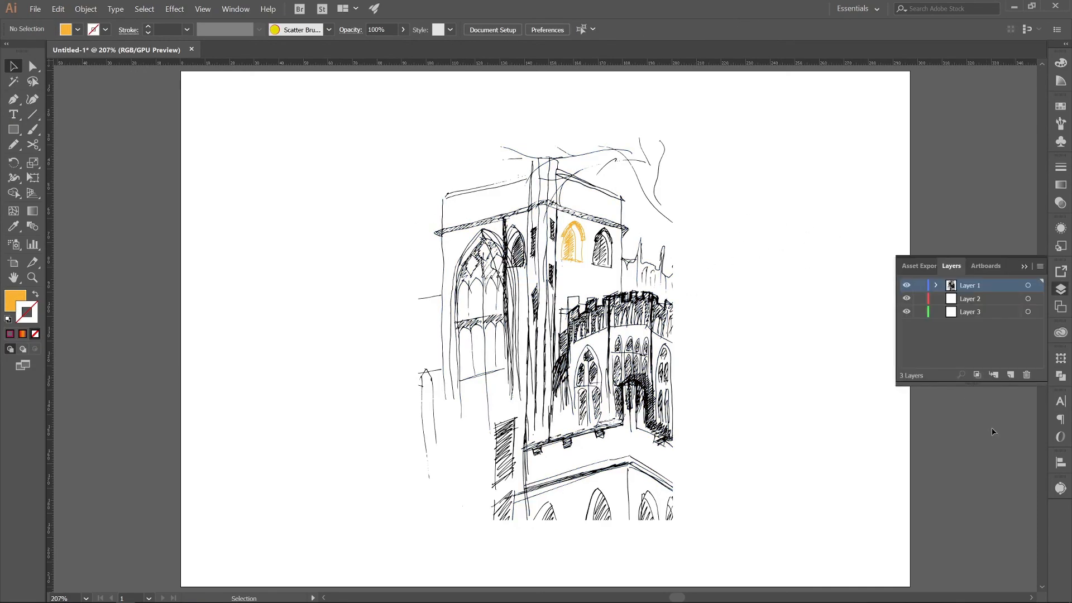
pyautogui.click(980, 300)
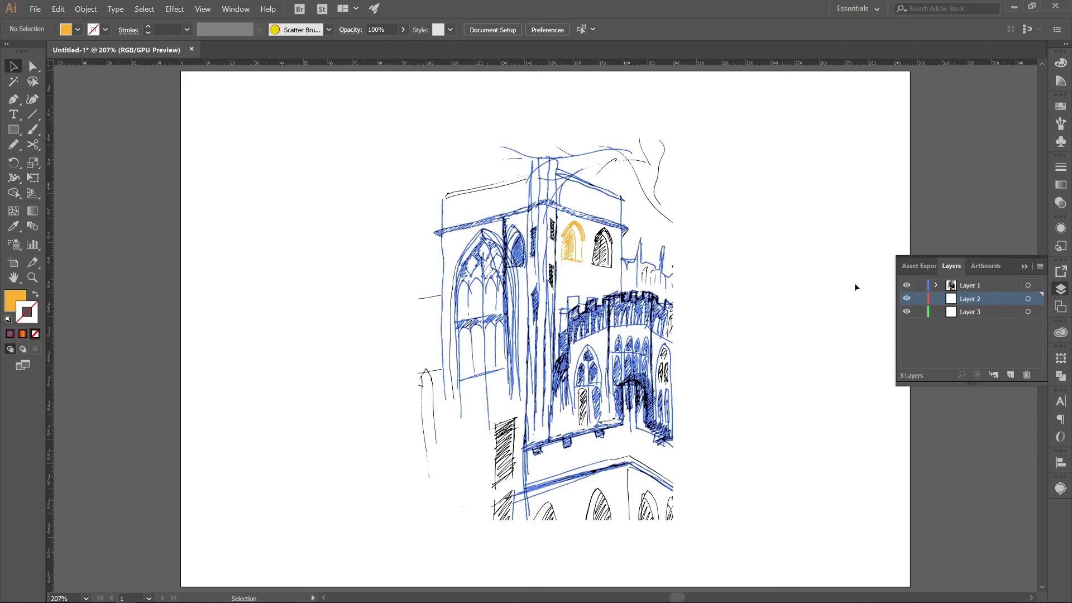
pyautogui.click(920, 286)
# Step: Draw a rectangle about 132 by 174 mm with a yellow-to-red gradient fill behind the traced sketch on Layer 2
pyautogui.press('m')
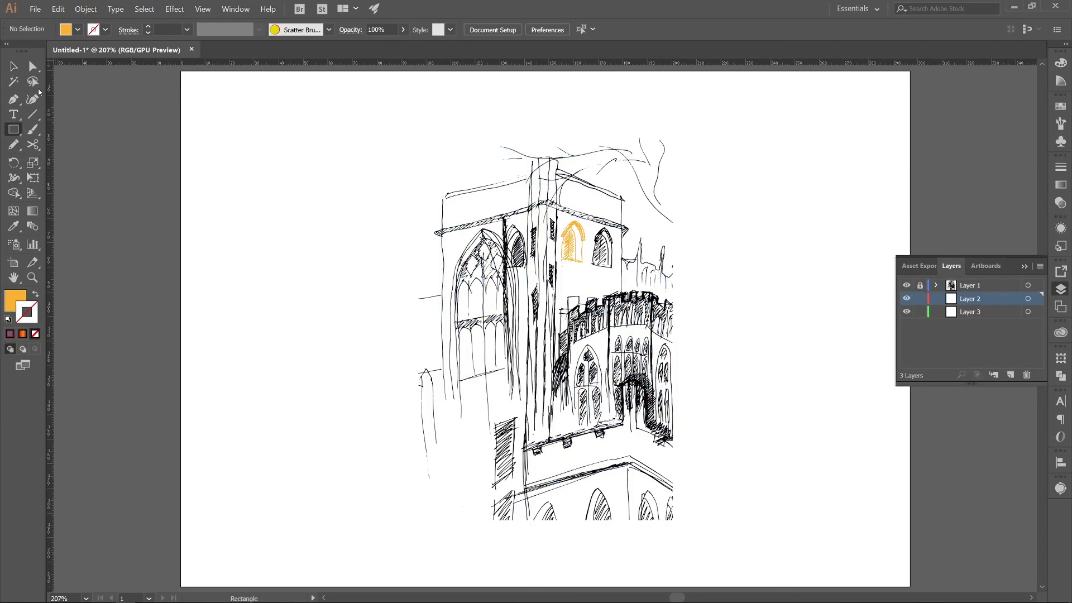
pyautogui.click(78, 30)
pyautogui.click(18, 79)
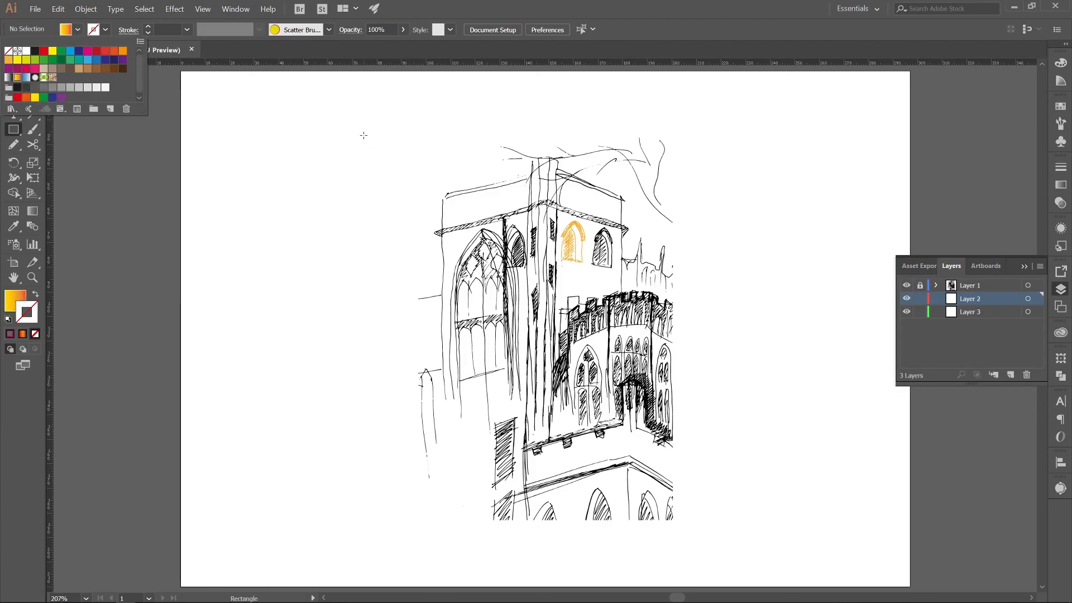
pyautogui.click(365, 114)
pyautogui.moveTo(395, 112); pyautogui.dragTo(718, 539)
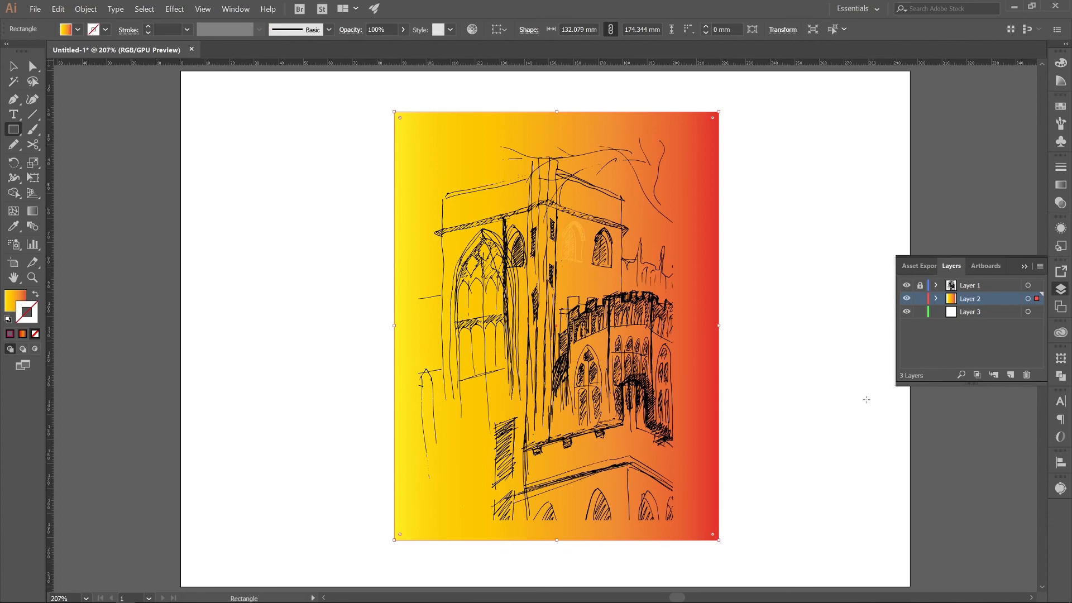
pyautogui.press('v')
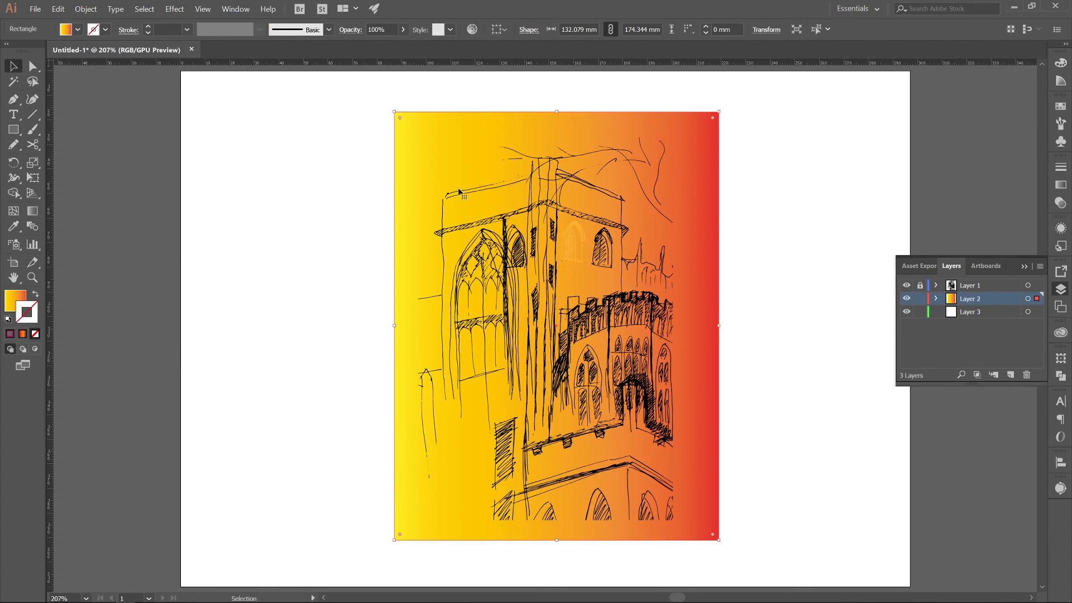
# Step: Examine the traced line work around the tower's arched windows at 1200% magnification
pyautogui.hotkey('ctrl', '=')
pyautogui.hotkey('ctrl', '=')
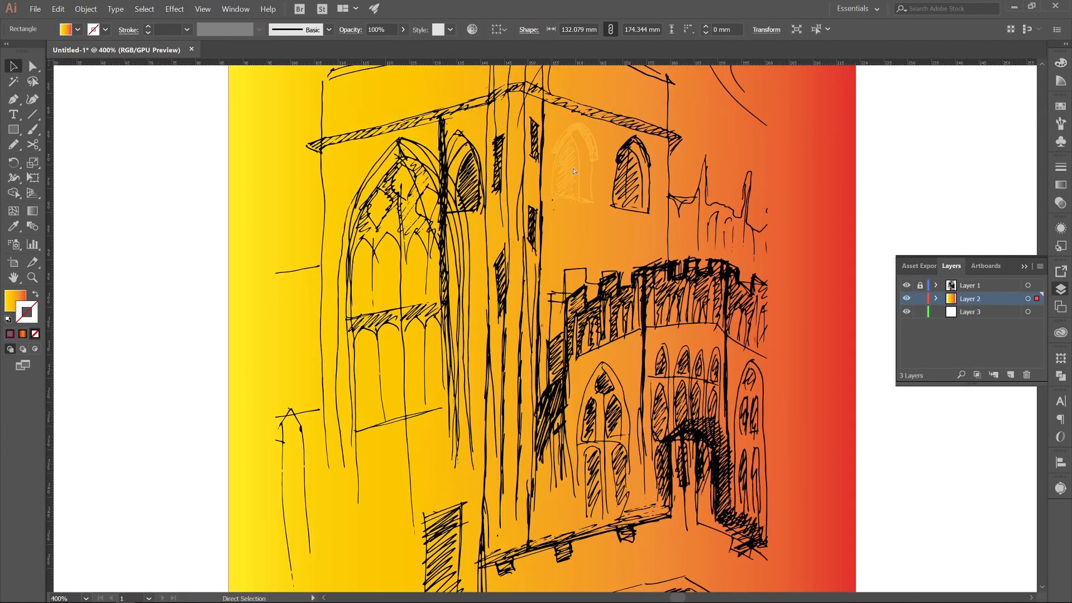
pyautogui.hotkey('ctrl', '=')
pyautogui.hotkey('ctrl', '=')
pyautogui.hotkey('ctrl', '=')
pyautogui.moveTo(715, 186); pyautogui.dragTo(461, 491)
pyautogui.moveTo(454, 436); pyautogui.dragTo(620, 433)
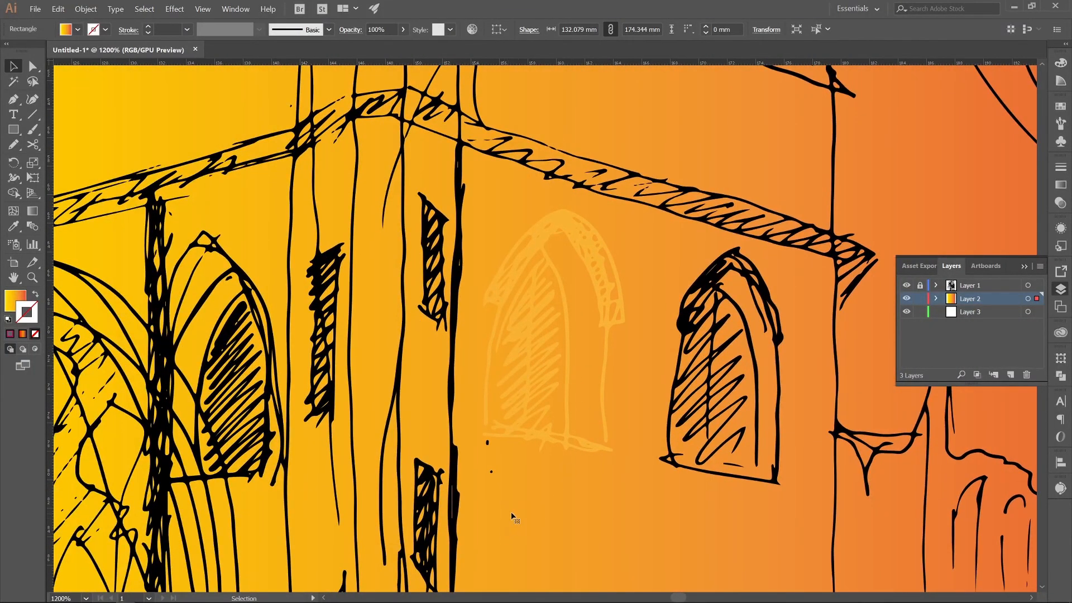
pyautogui.moveTo(764, 529); pyautogui.dragTo(480, 458)
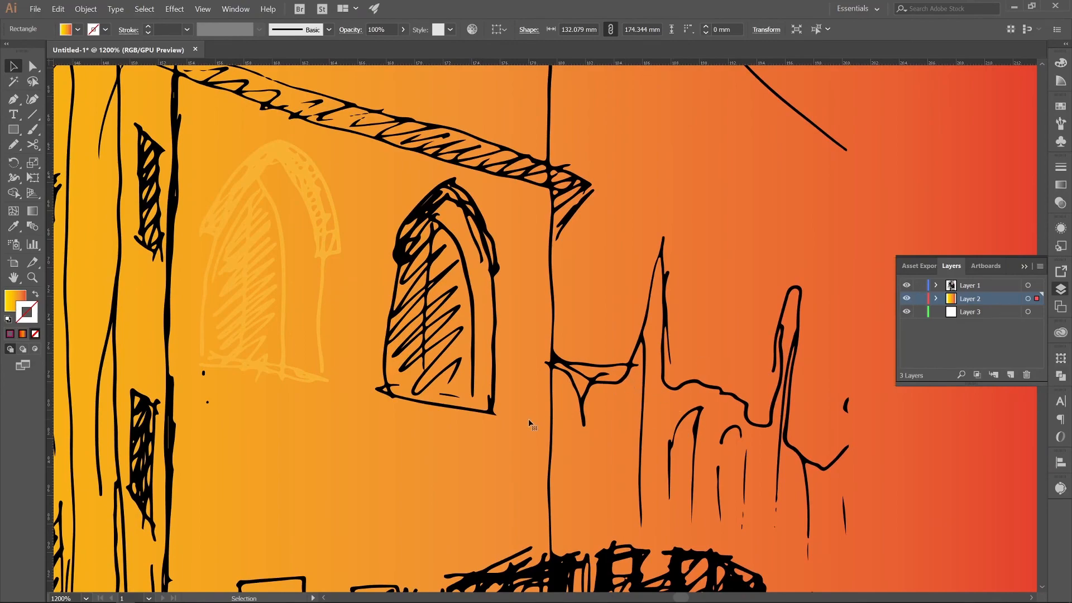
# Step: Try moving the large traced outline and one of its anchor points with Direct Selection, undoing each move
pyautogui.click(612, 385)
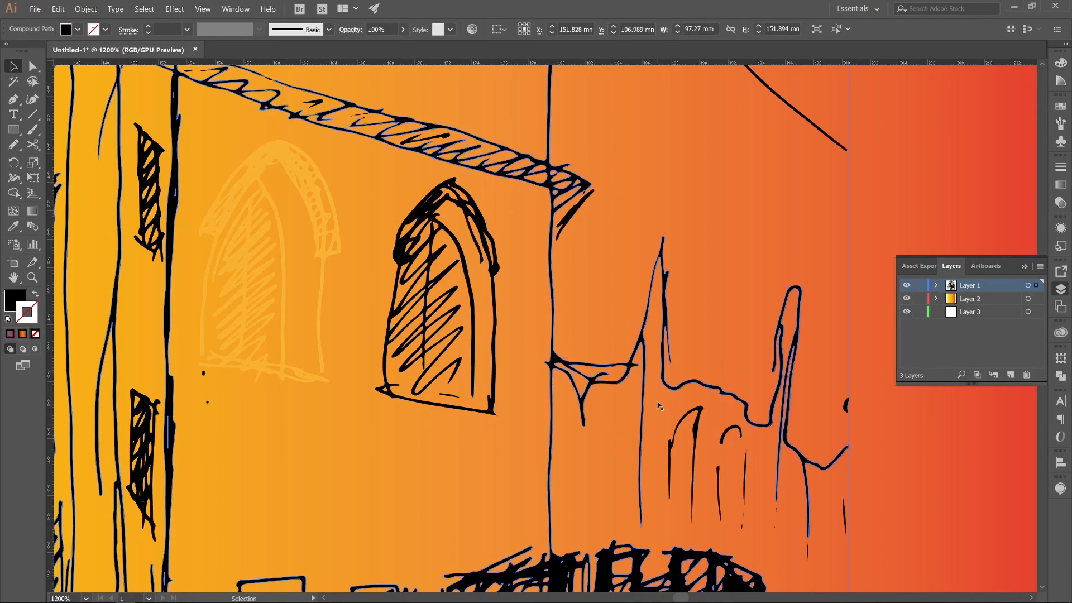
pyautogui.press('a')
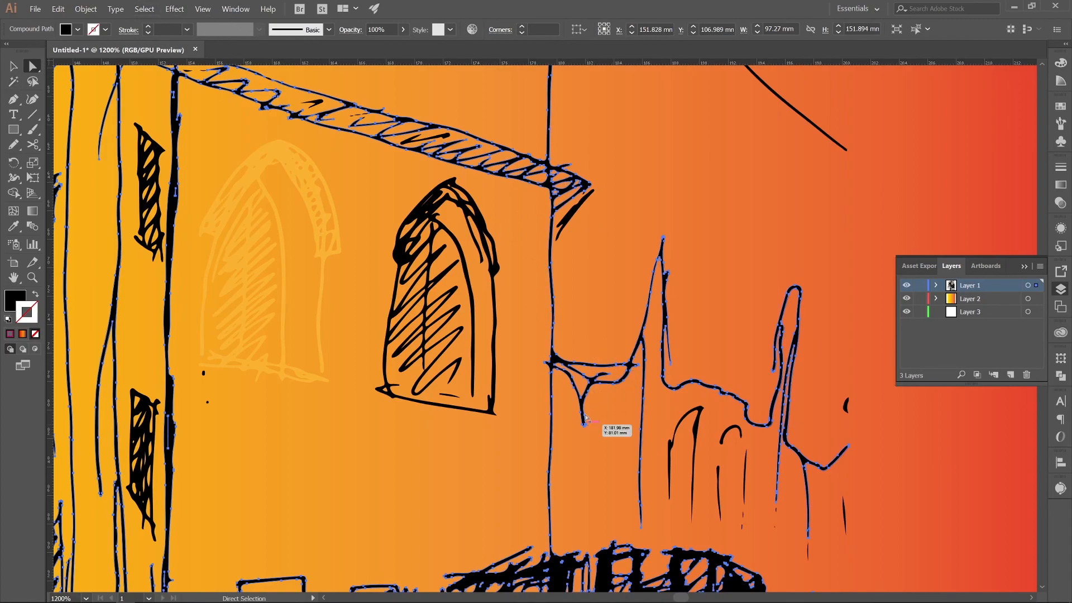
pyautogui.moveTo(587, 418); pyautogui.dragTo(612, 418)
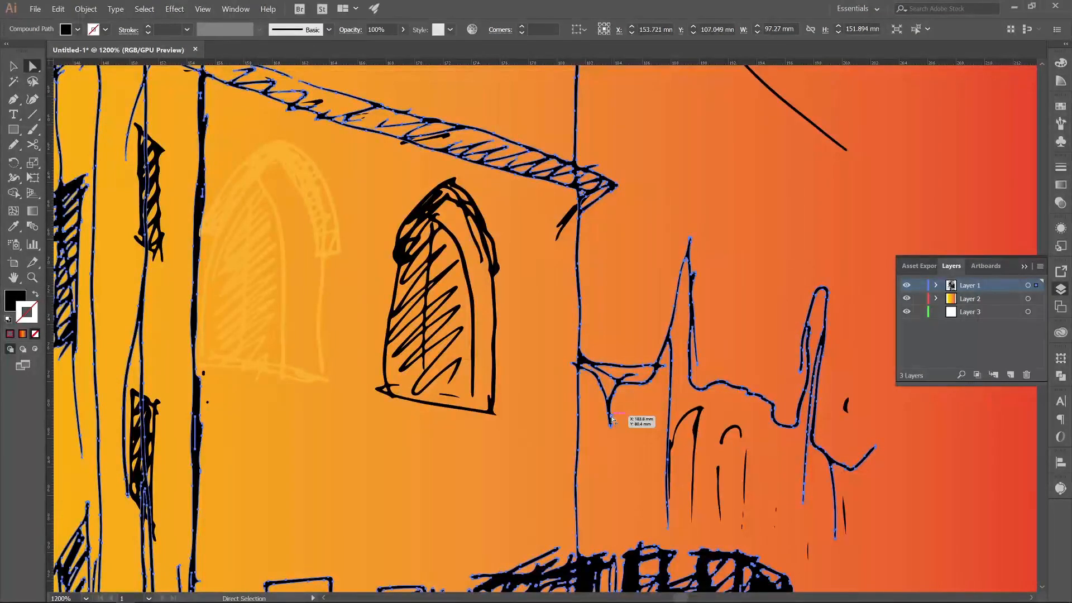
pyautogui.hotkey('ctrl', 'z')
pyautogui.moveTo(586, 422); pyautogui.dragTo(623, 418)
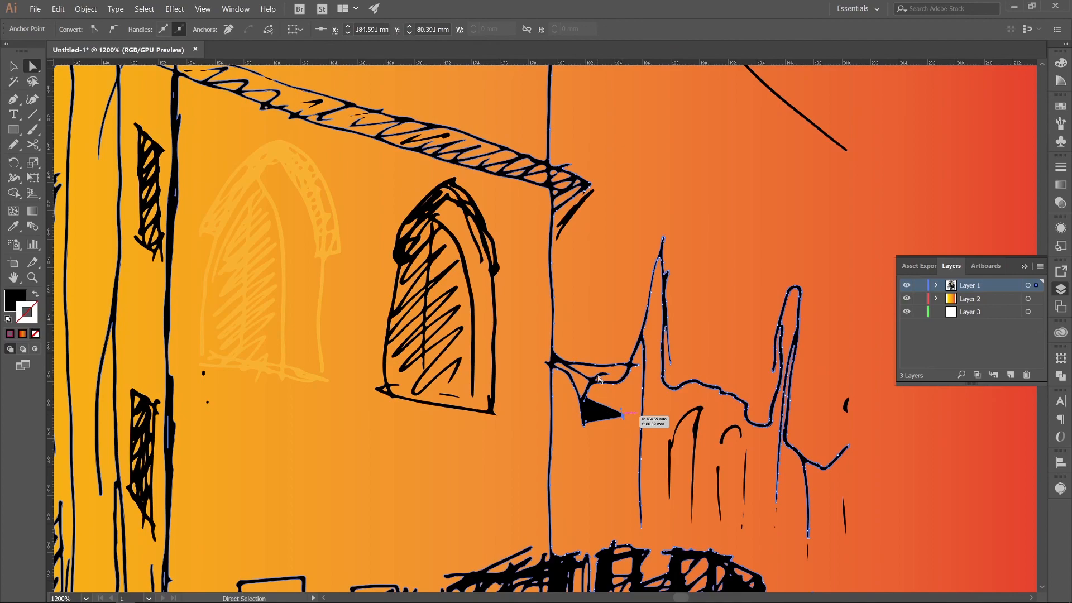
pyautogui.hotkey('ctrl', 'z')
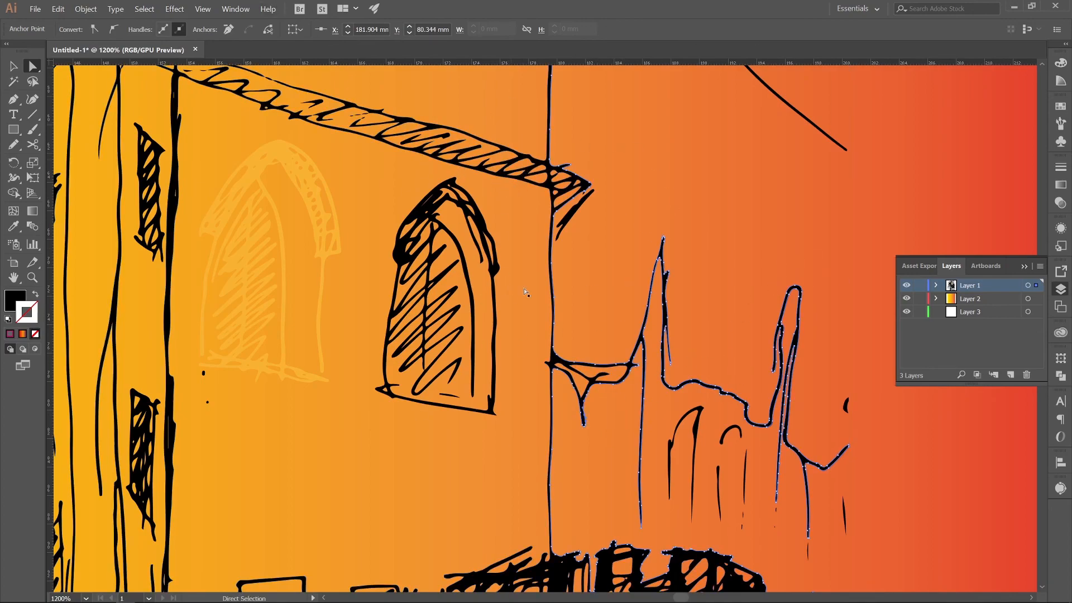
# Step: View the whole artboard with the sketch over the gradient and nothing selected
pyautogui.click(13, 66)
pyautogui.click(340, 459)
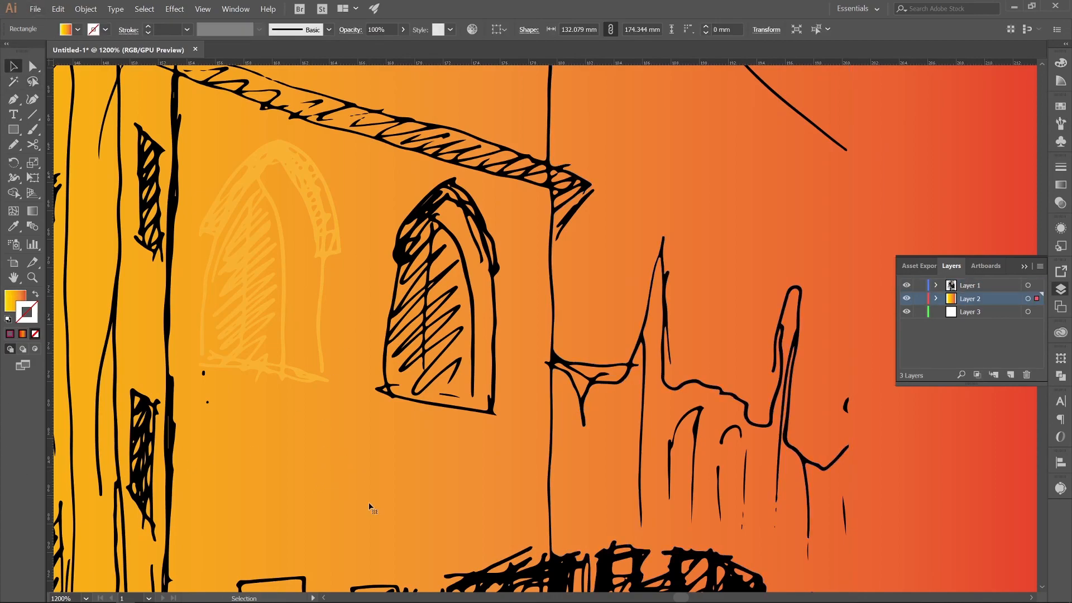
pyautogui.hotkey('ctrl', '0')
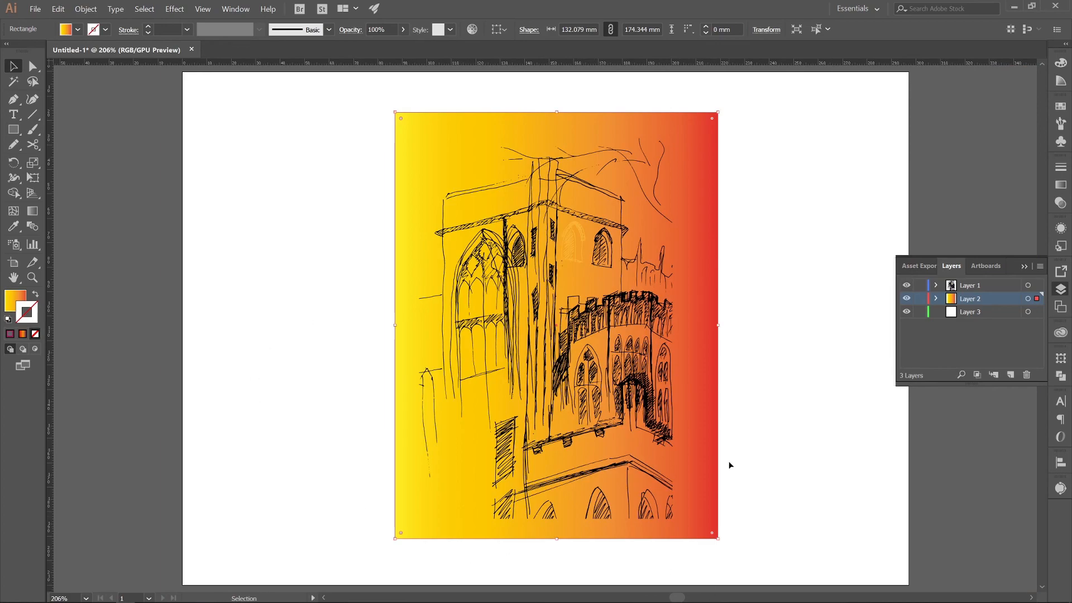
pyautogui.click(753, 261)
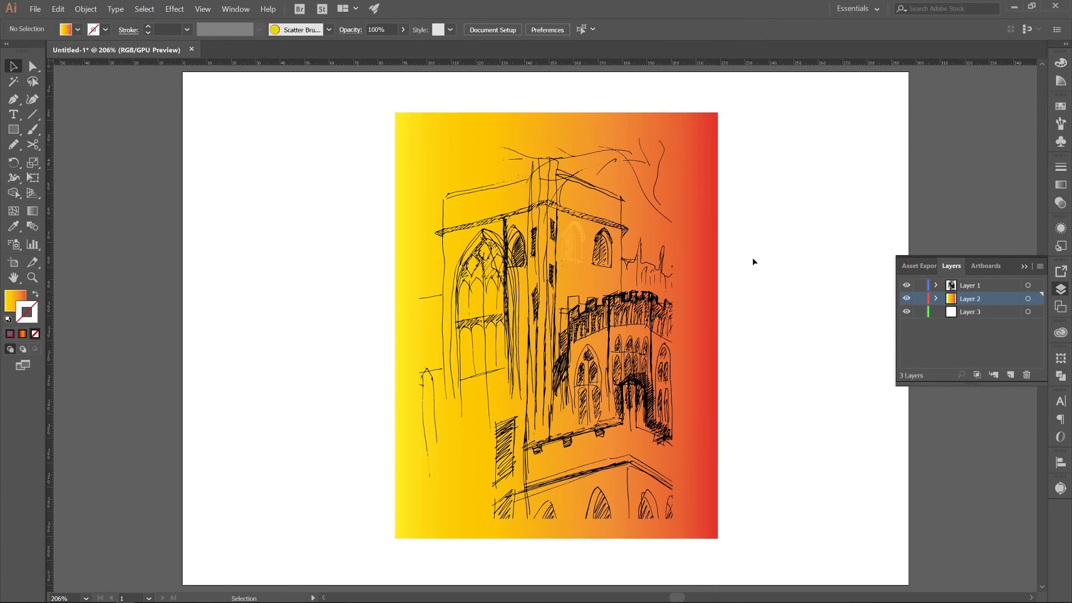